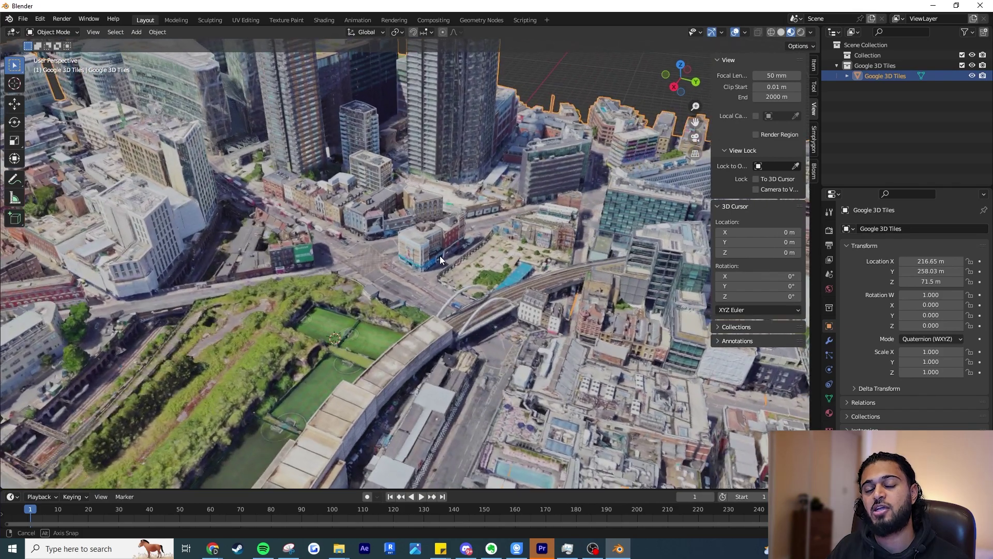
Deselect everything in Blender and examine the Google 3D Tiles city mesh from a wider angle
key(alt+a)
middle_drag(530, 142, 448, 239)
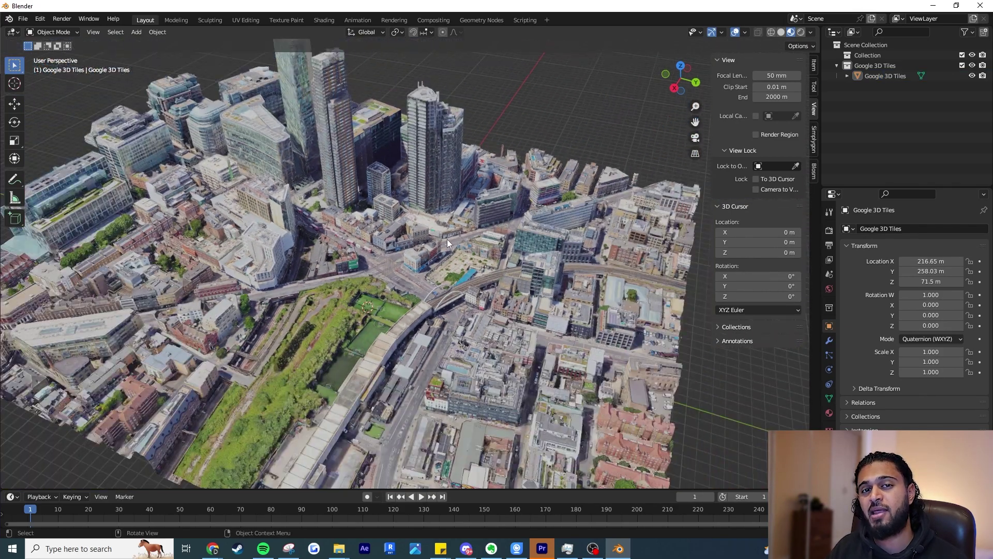
scroll(448, 238, up, 3)
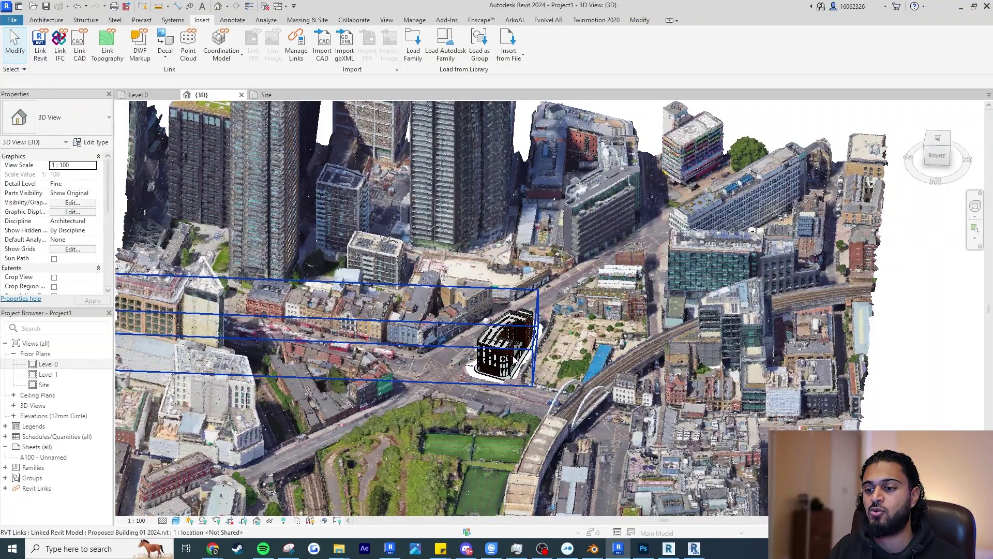
Examine the linked proposed building within the city context in Revit's 3D view and in the Enscape render
scroll(514, 361, up, 3)
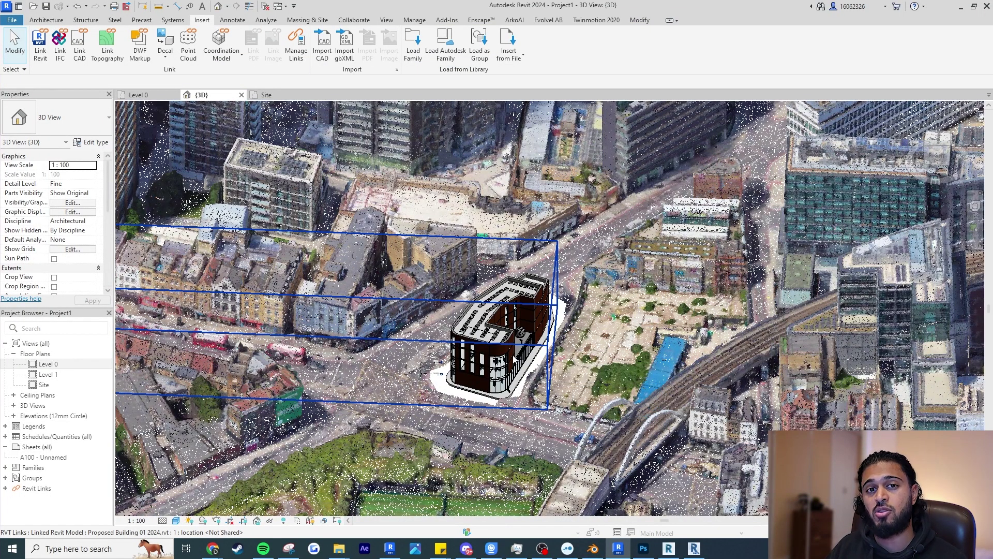
click(514, 361)
scroll(512, 357, down, 3)
shift+middle_drag(512, 357, 511, 310)
key(Escape)
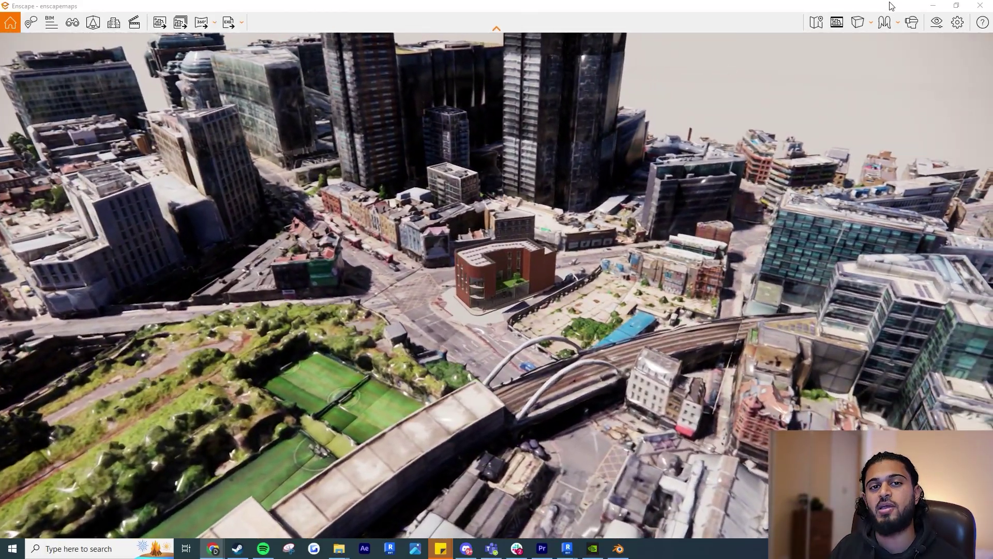
click(856, 28)
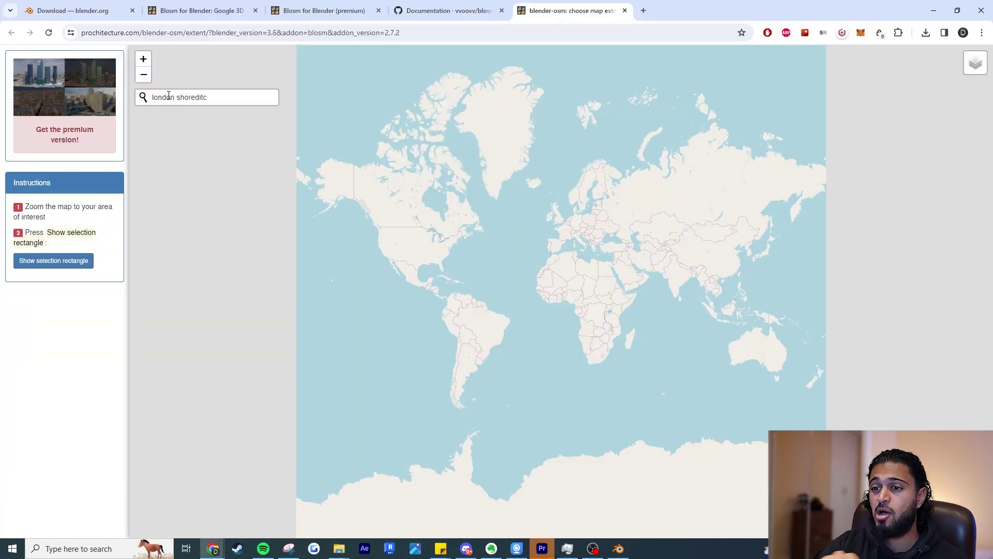
Search the Blosm extent map for "london shoreditch" and find the Shoreditch High Street area
text(horeditc)
key(Return)
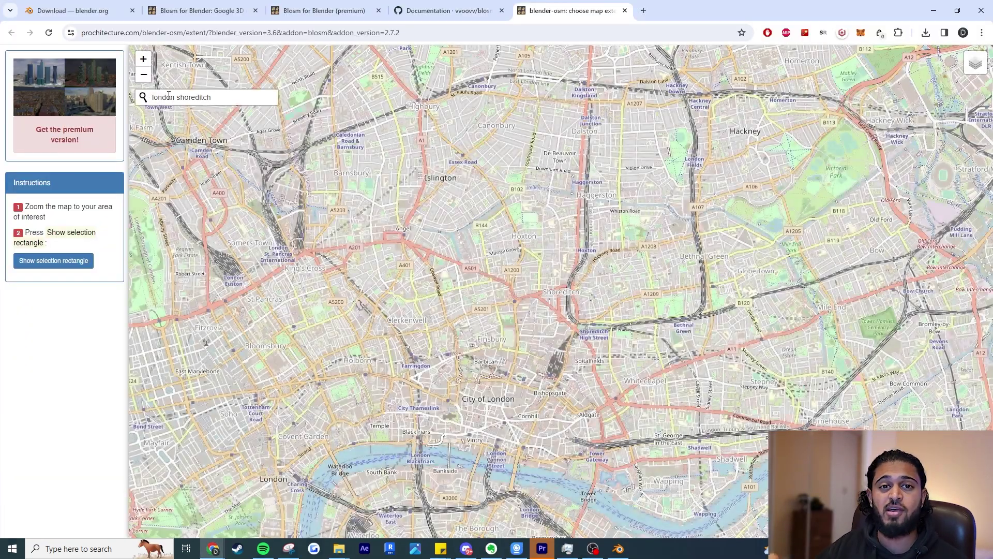
scroll(569, 305, up, 5)
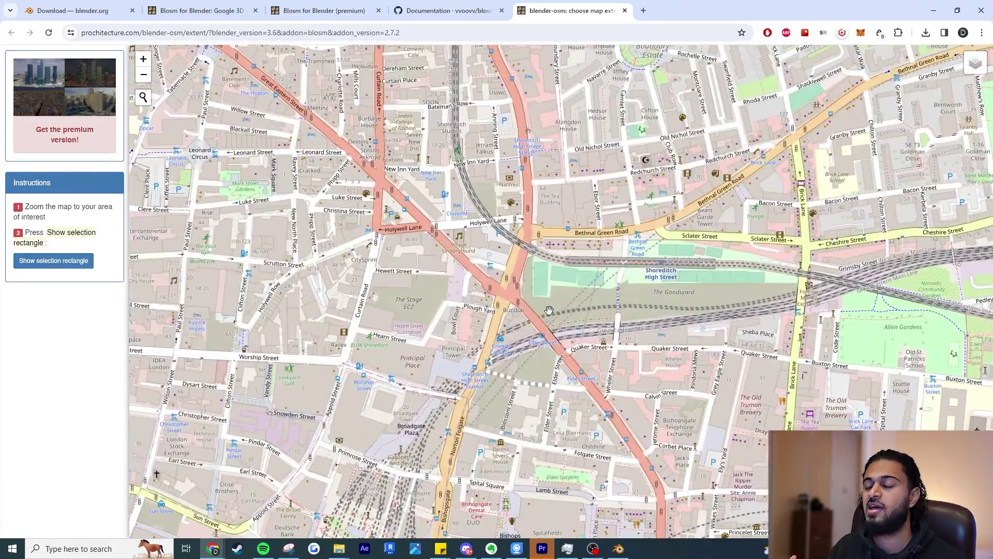
Show the selection rectangle and fit it over the area around Shoreditch High Street station
drag(549, 310, 562, 338)
click(54, 260)
drag(301, 142, 387, 195)
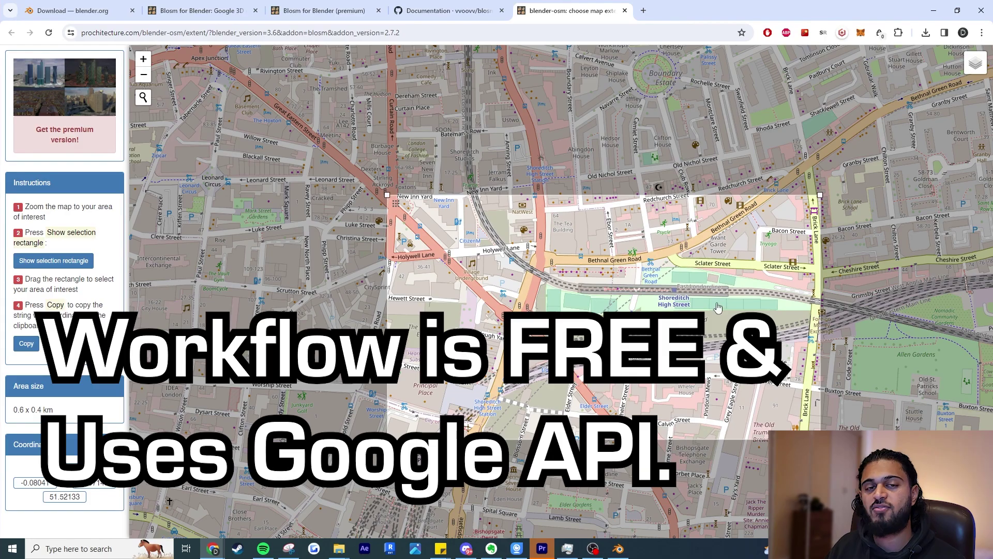
drag(742, 435, 654, 437)
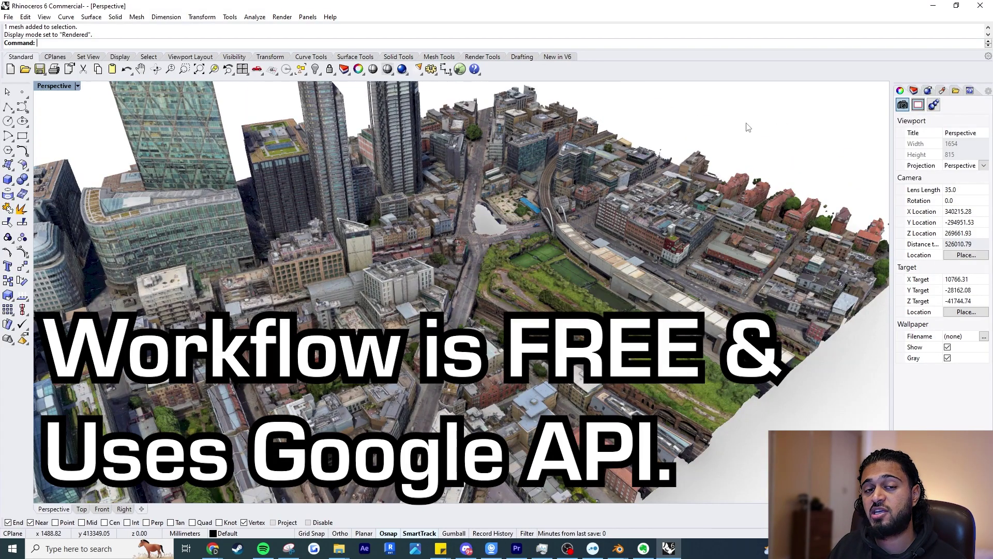
Switch to Rhino and examine the textured city mesh around the cut-out site beside the railway viaduct
right_drag(748, 127, 533, 232)
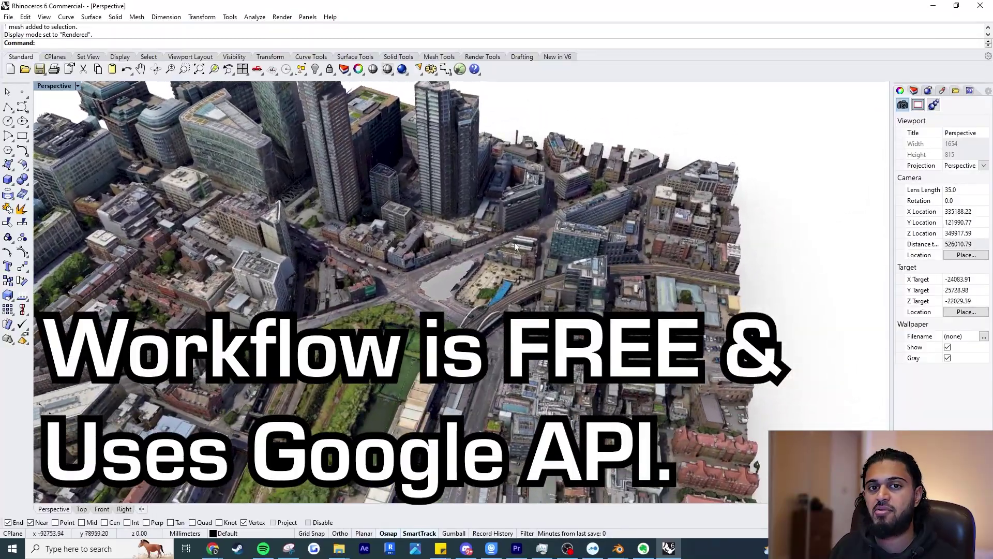
scroll(533, 231, up, 5)
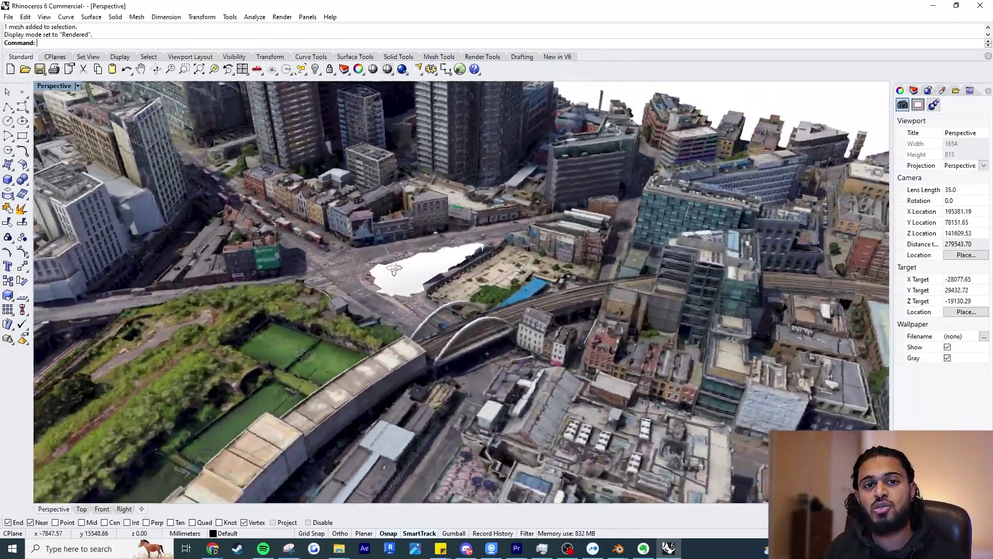
right_drag(394, 268, 469, 293)
scroll(451, 269, down, 6)
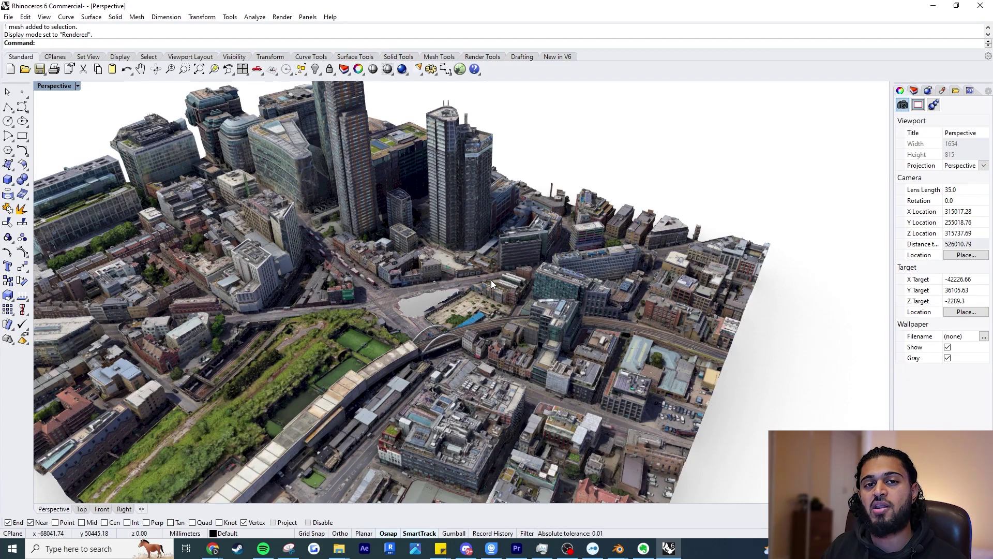
scroll(389, 327, up, 5)
right_drag(389, 327, 479, 258)
scroll(492, 272, down, 3)
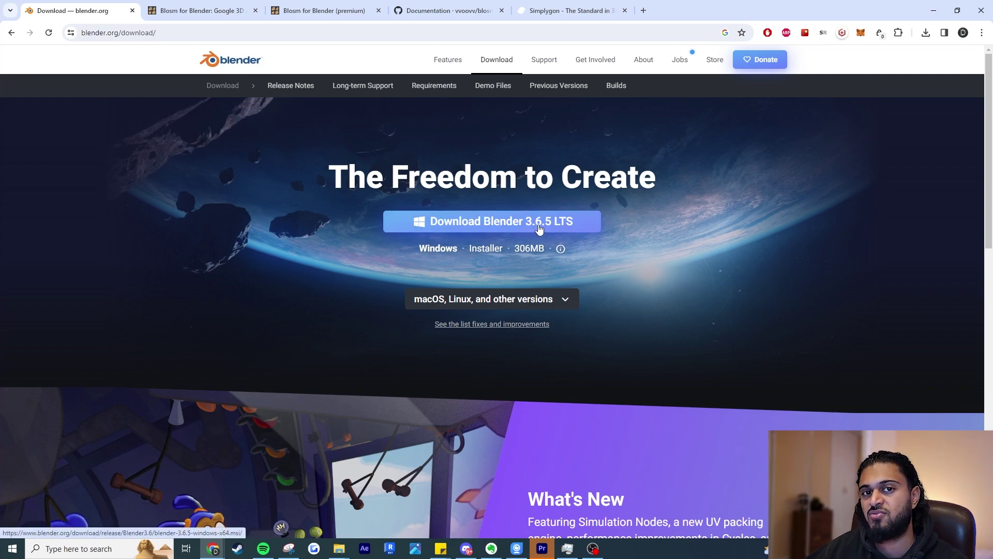
Review the free Blosm for Blender product page in the browser, including its preview images and name-your-price field
click(201, 14)
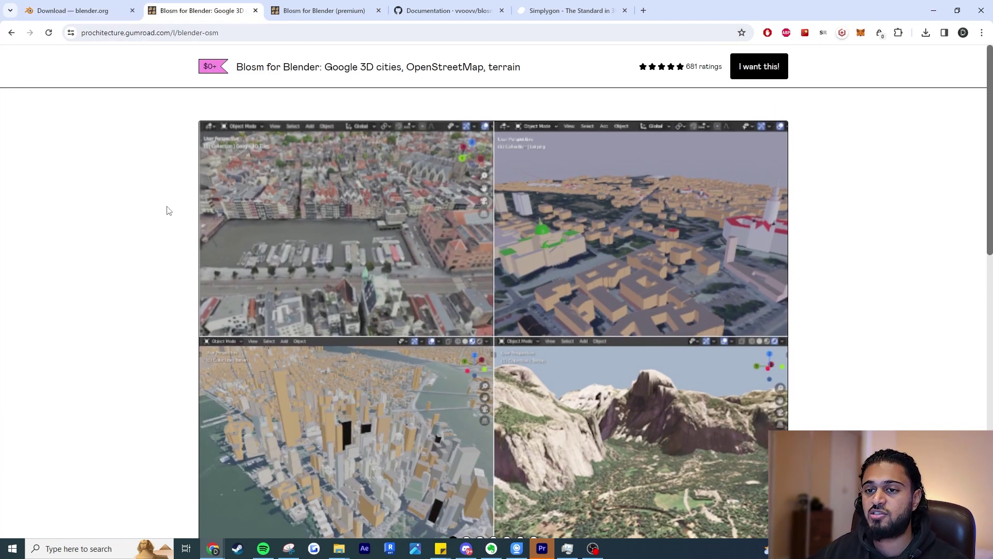
scroll(167, 210, down, 4)
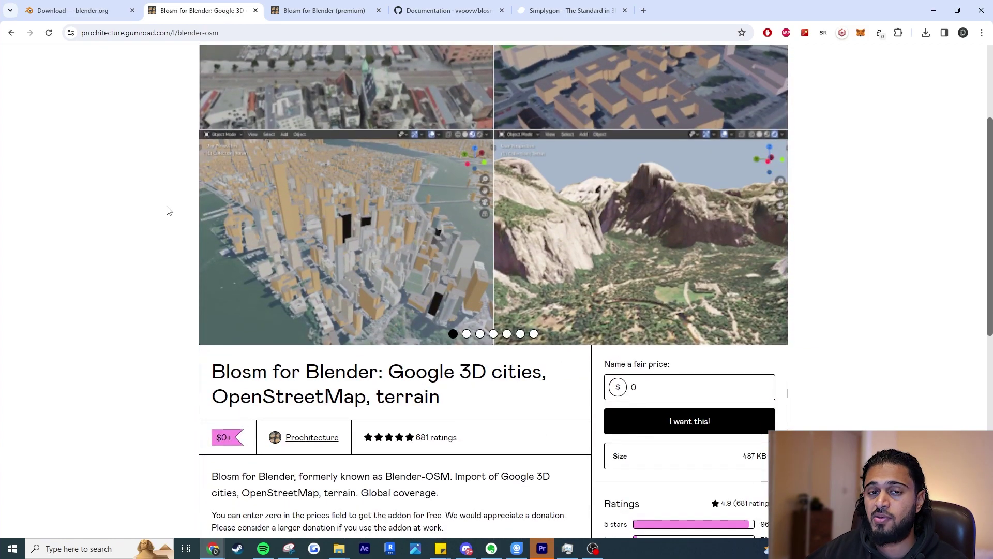
click(628, 387)
click(831, 359)
click(701, 380)
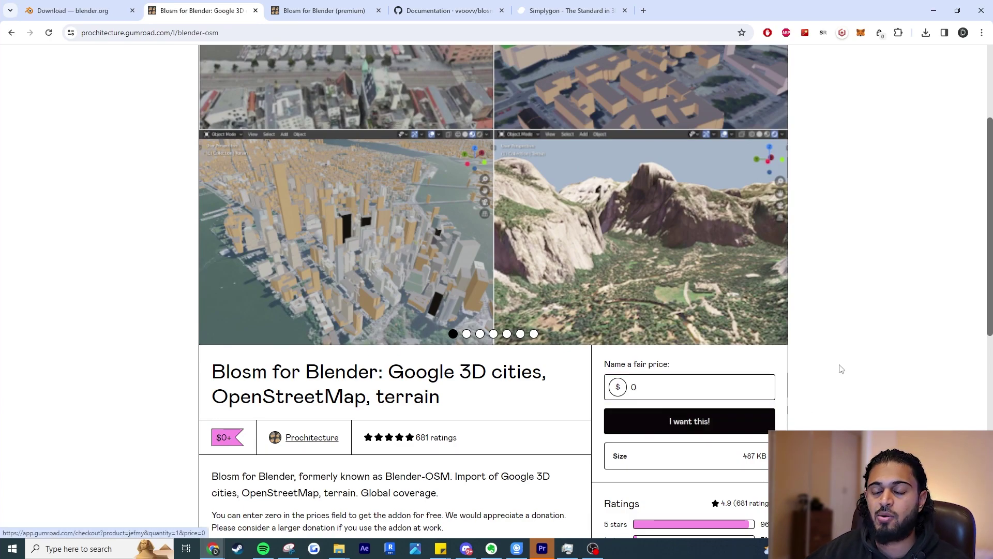
scroll(838, 368, down, 3)
scroll(429, 280, up, 6)
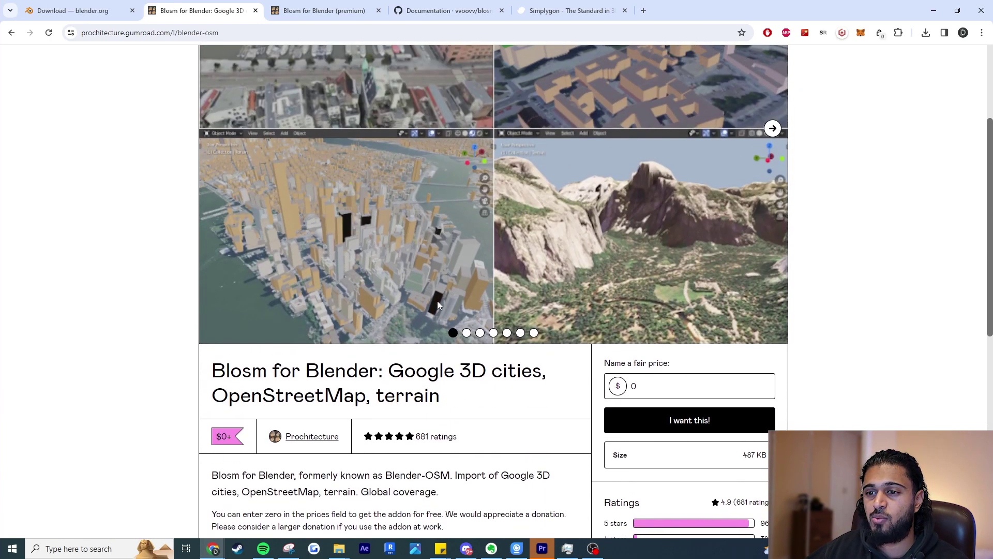
scroll(402, 228, up, 1)
scroll(404, 229, down, 1)
scroll(404, 229, up, 1)
scroll(403, 229, down, 3)
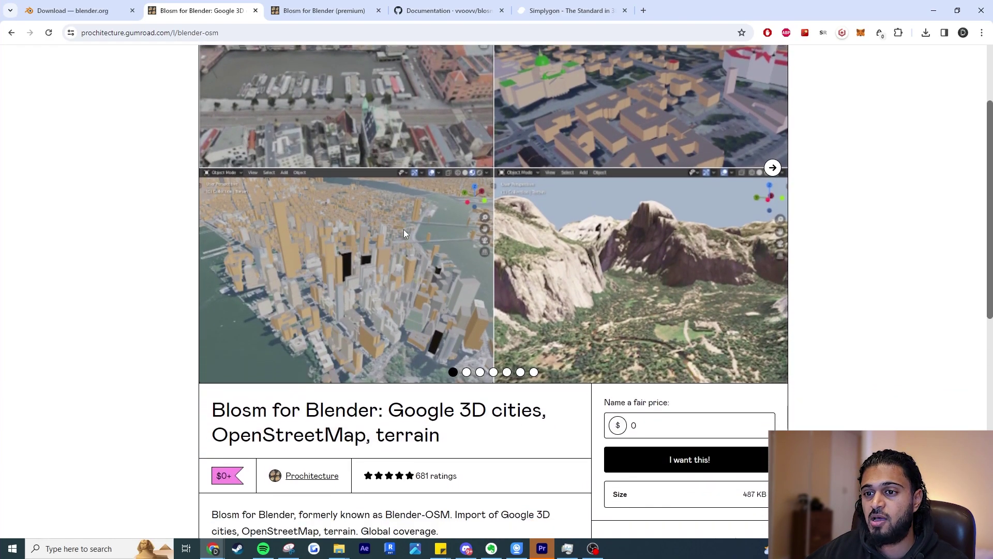
scroll(208, 191, down, 2)
Review the Blosm for Blender (premium) product page, covering its licence tiers and additional features
click(336, 15)
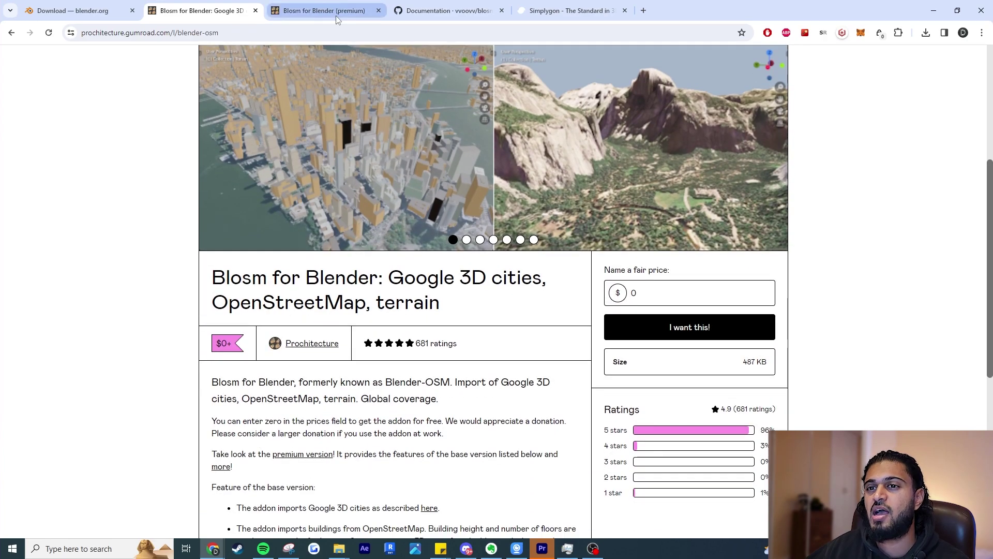
scroll(424, 259, up, 2)
scroll(425, 272, up, 2)
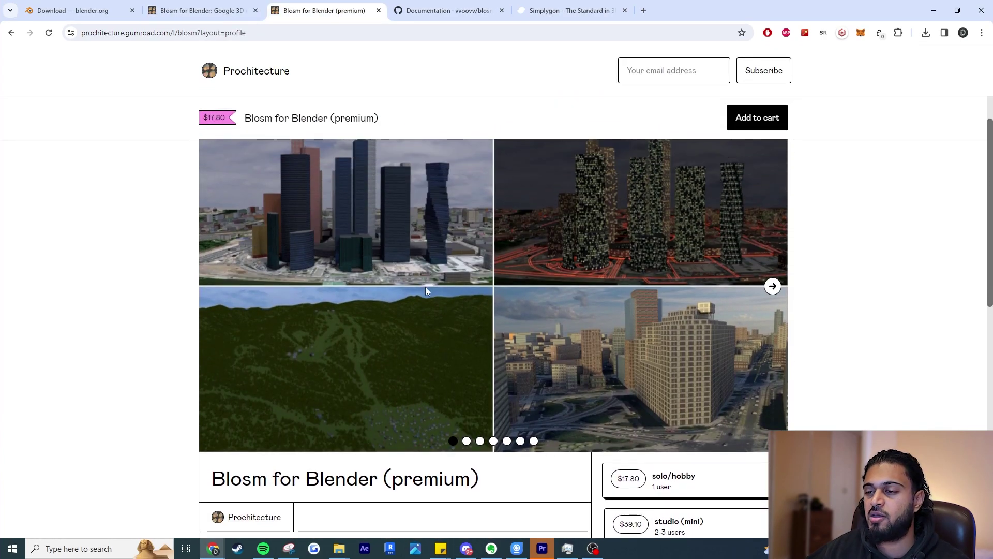
scroll(429, 294, down, 3)
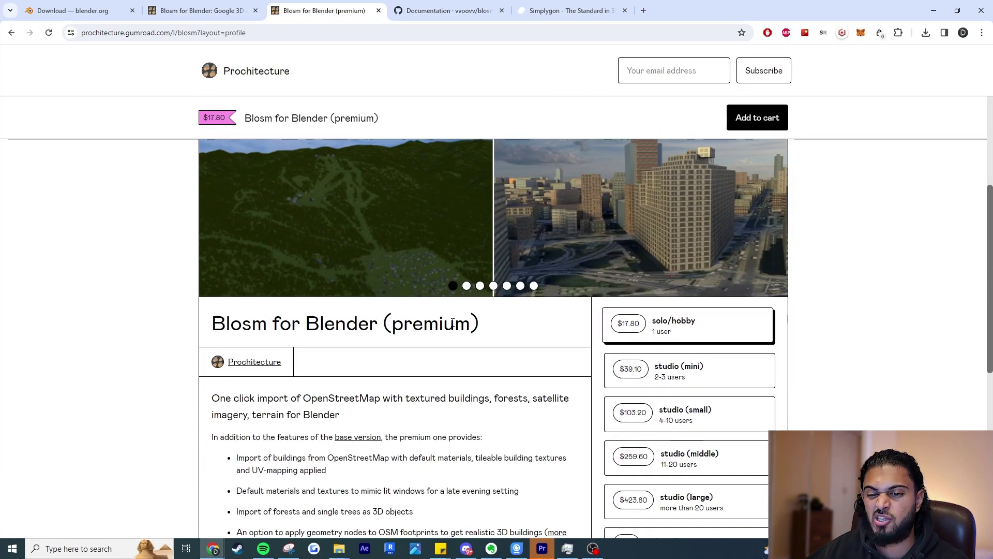
scroll(522, 378, up, 4)
scroll(502, 358, down, 5)
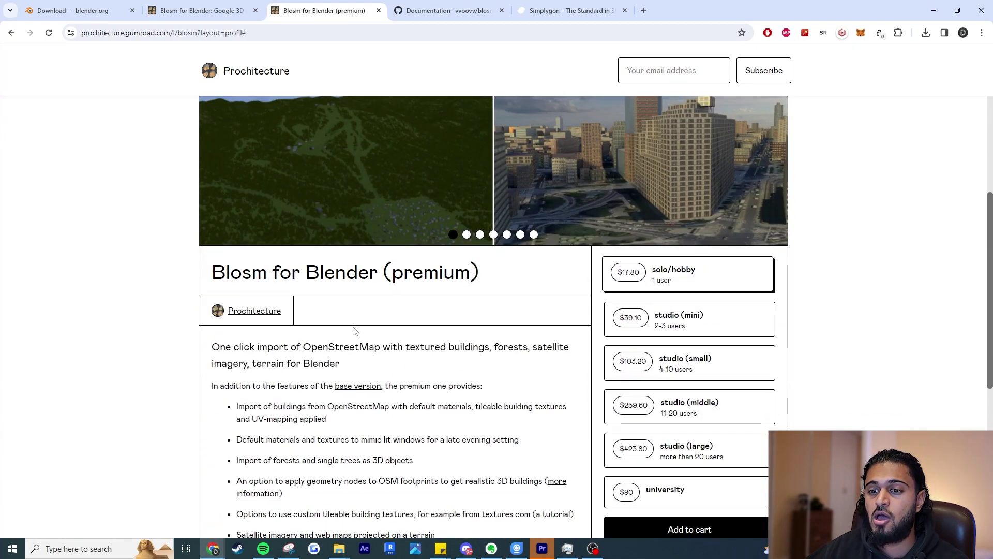
drag(335, 344, 378, 346)
click(395, 364)
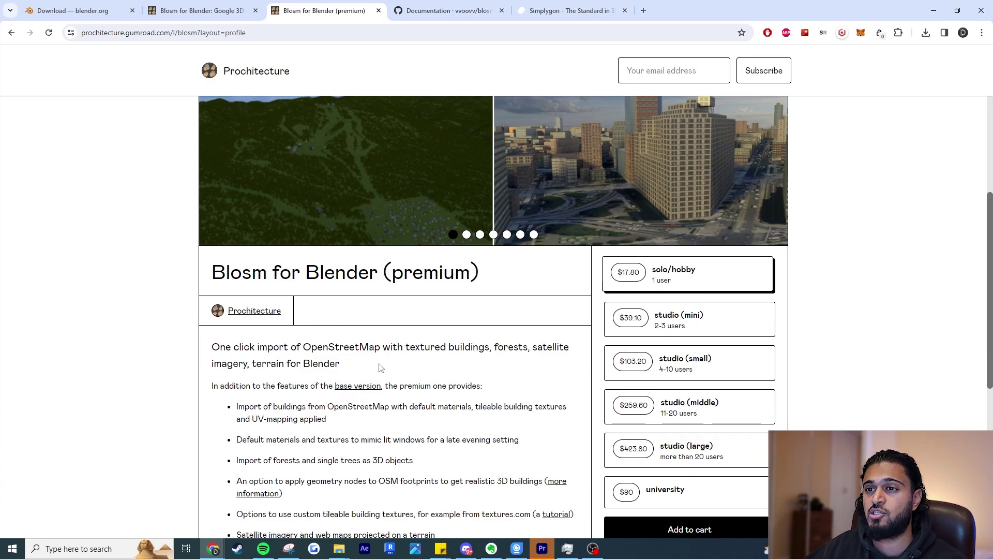
scroll(381, 365, up, 1)
scroll(375, 362, down, 4)
Return to the free Blosm product page and read the feature list of the base version
key(ctrl+shift+Tab)
scroll(370, 311, down, 3)
scroll(370, 311, down, 3)
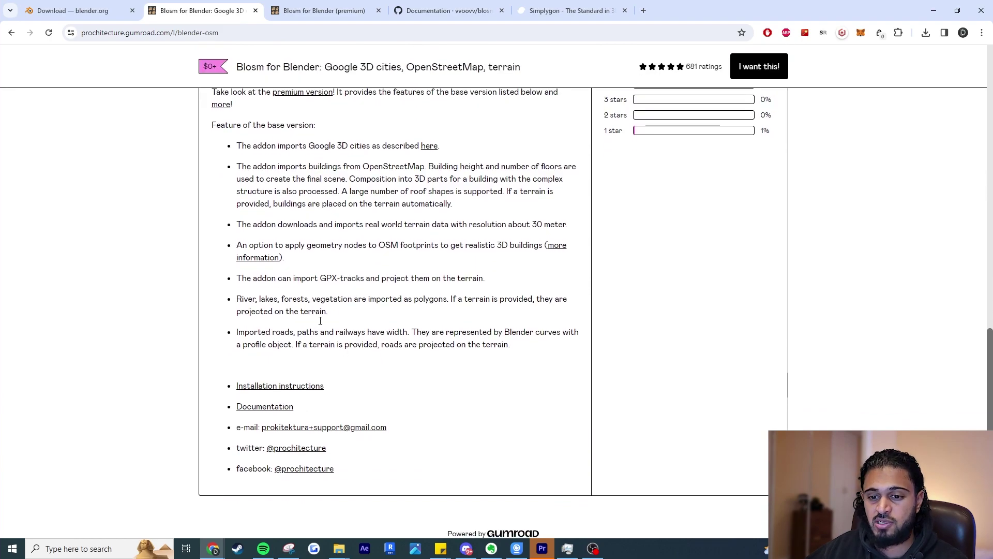
Read the Blosm GitHub documentation, covering its contents, the add-on installation steps and the access token requirements
click(445, 10)
scroll(444, 246, up, 10)
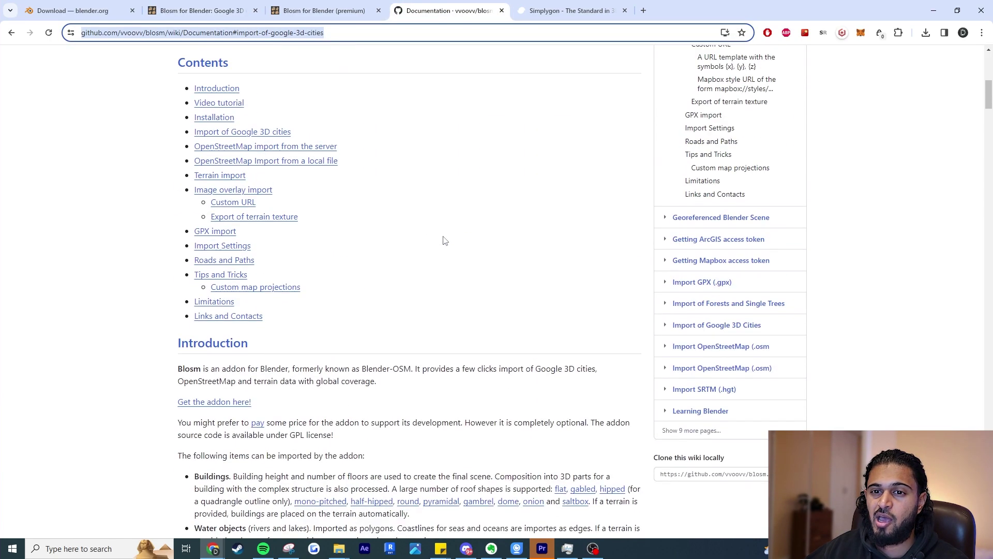
scroll(444, 240, up, 9)
scroll(465, 271, down, 5)
scroll(466, 272, down, 15)
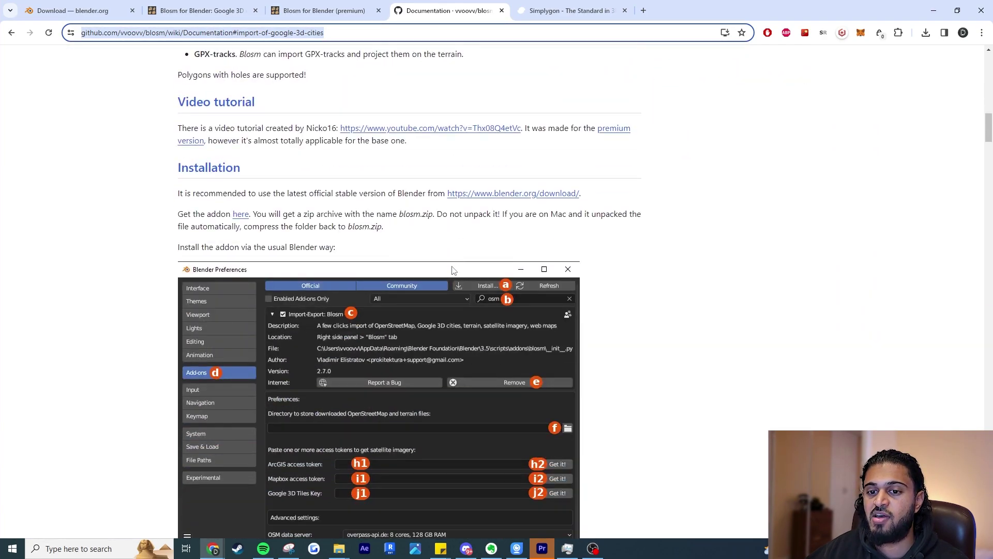
scroll(290, 203, down, 12)
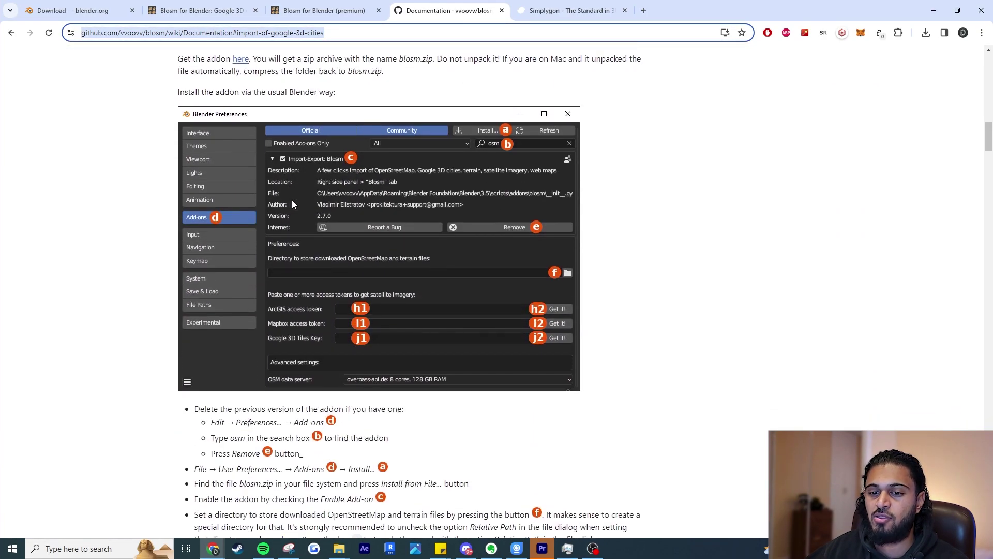
drag(238, 293, 389, 294)
click(396, 324)
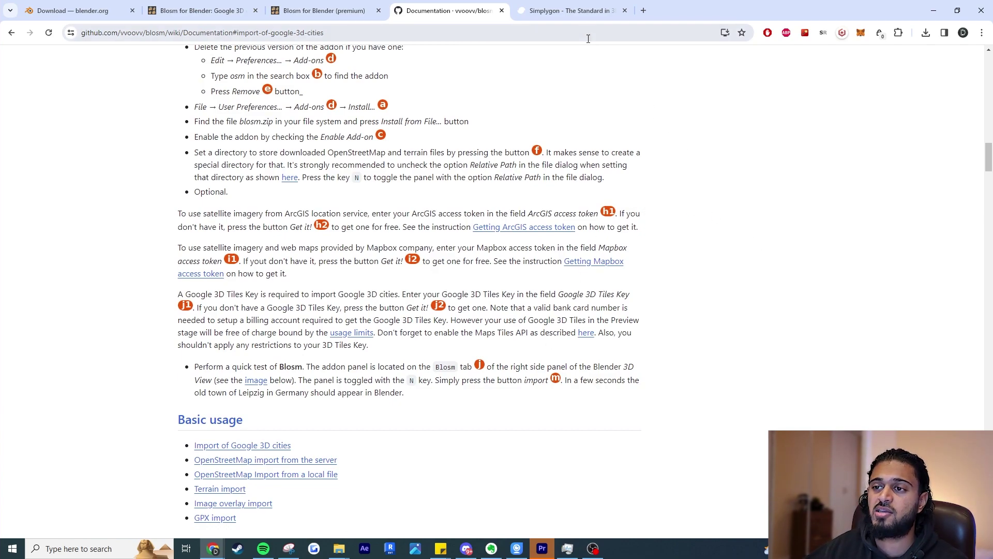
Look up the Simplygon download options on the Simplygon website's downloads page and homepage
click(563, 11)
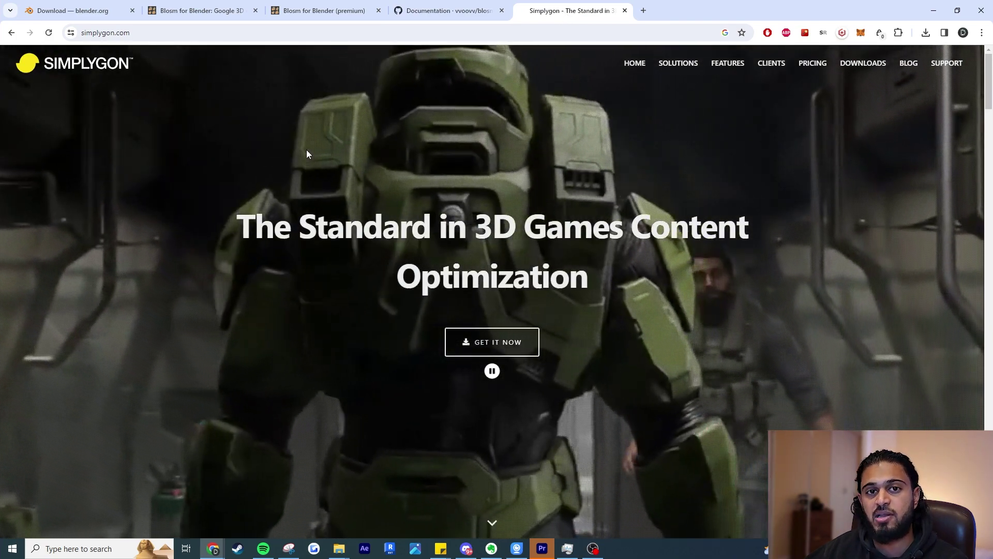
click(875, 63)
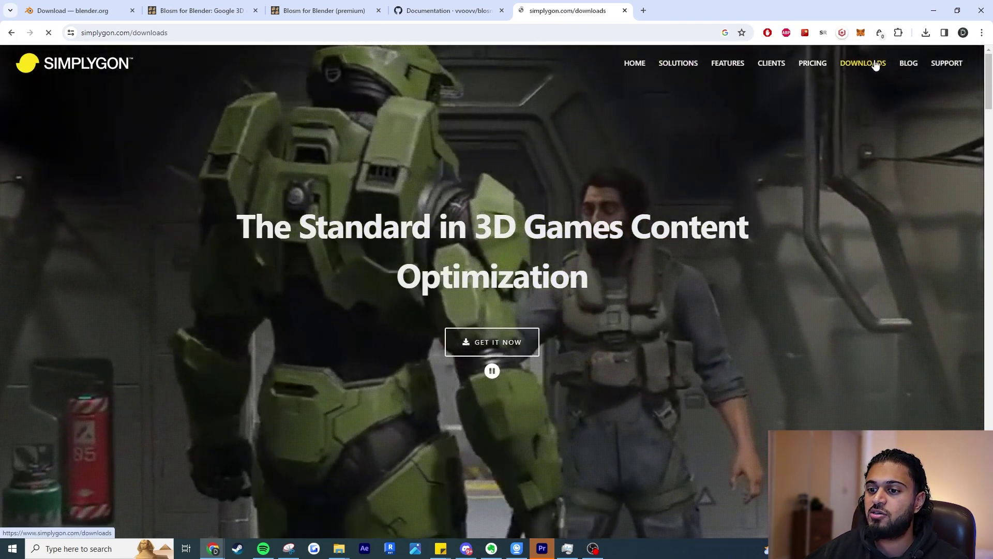
click(41, 61)
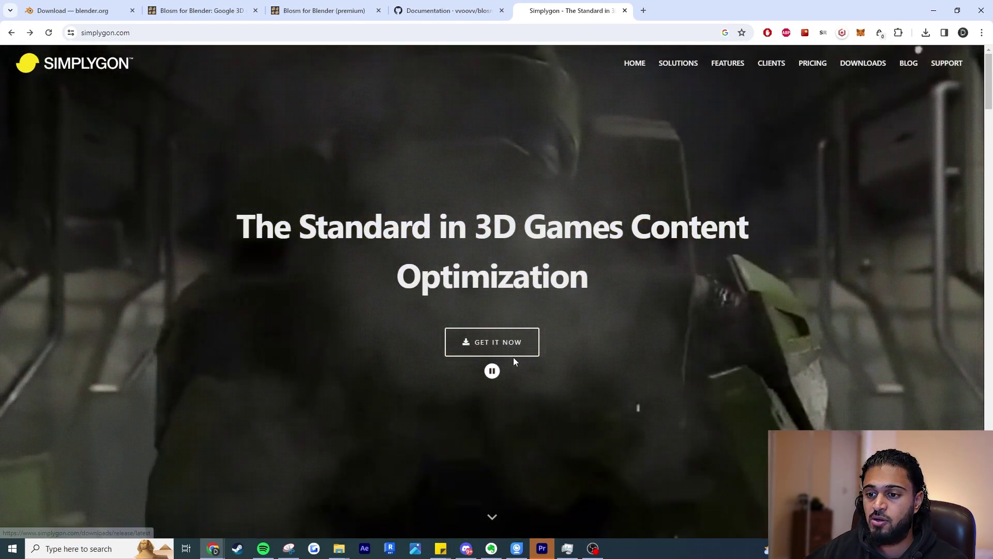
click(513, 358)
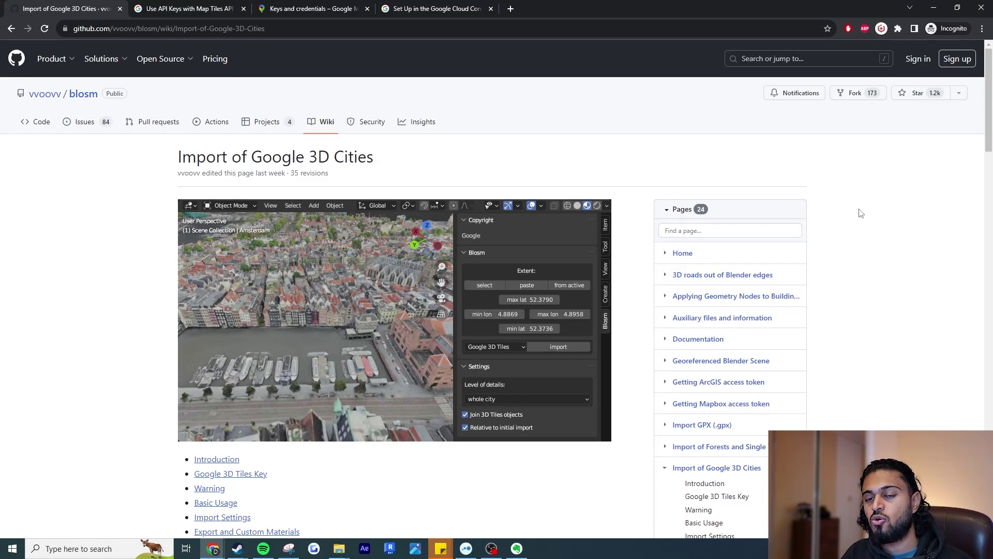
Read the Introduction and Google 3D Tiles Key sections of the Import of Google 3D Cities wiki page
click(624, 24)
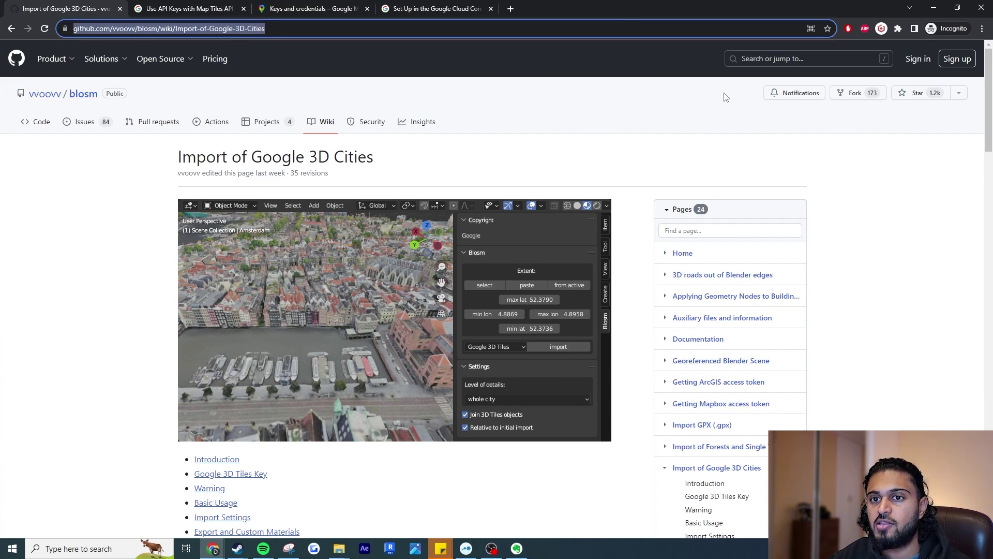
click(907, 219)
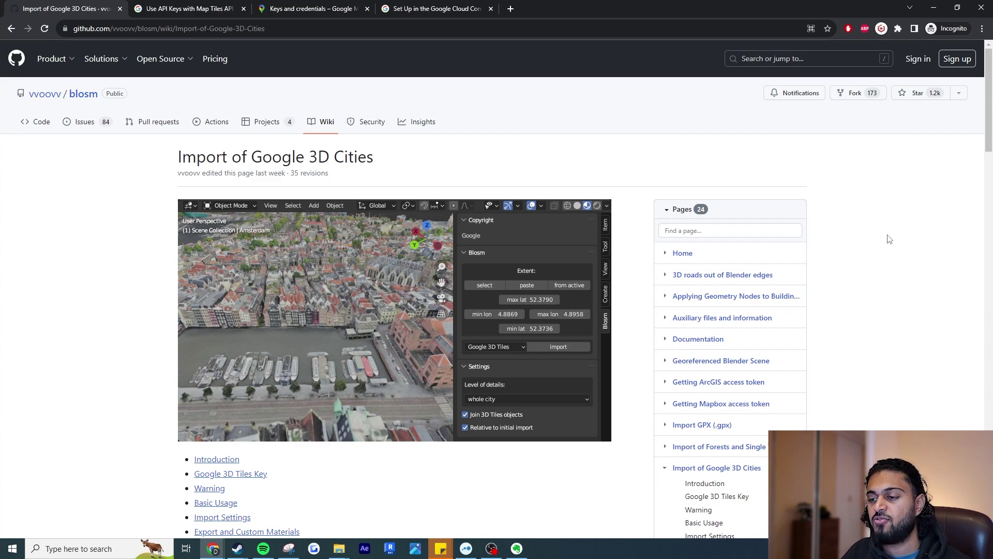
scroll(990, 127, down, 6)
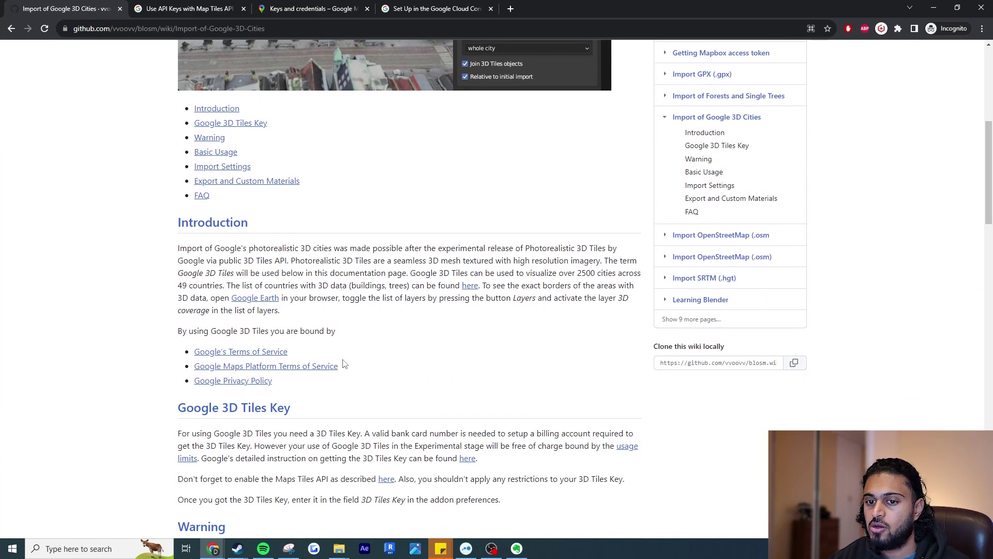
Review the Map Tiles API Usage and Billing page linked from the wiki's usage limits, and return to the wiki page
scroll(305, 321, down, 1)
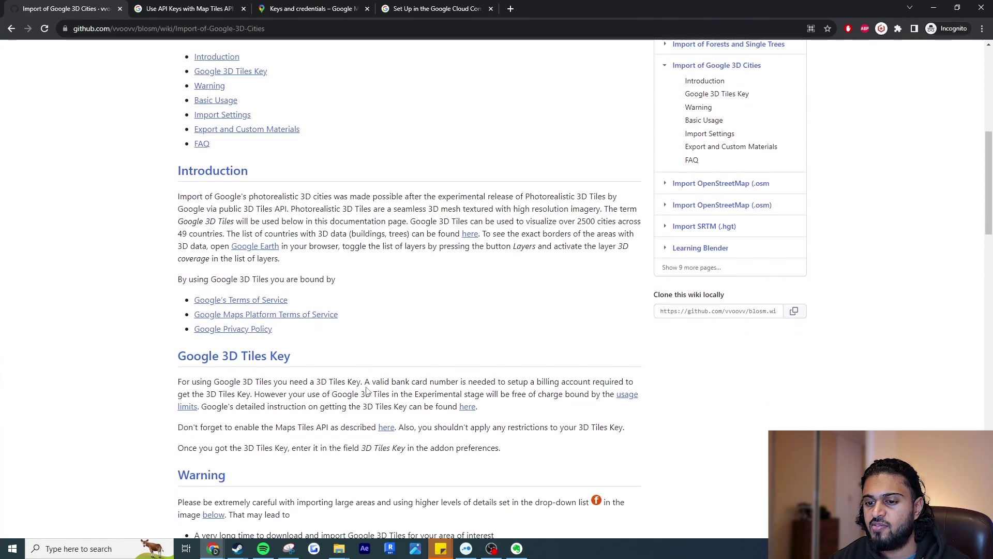
click(626, 396)
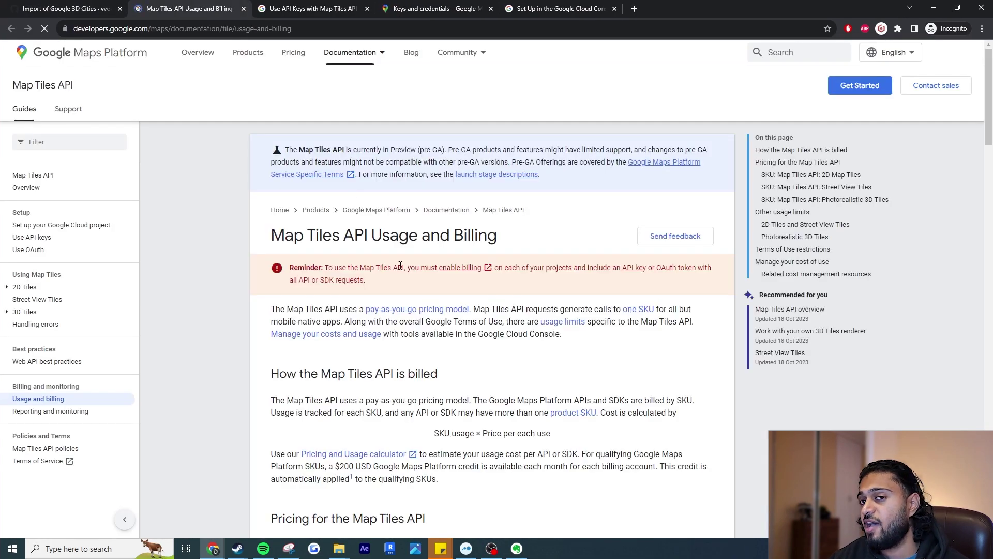
scroll(422, 320, down, 3)
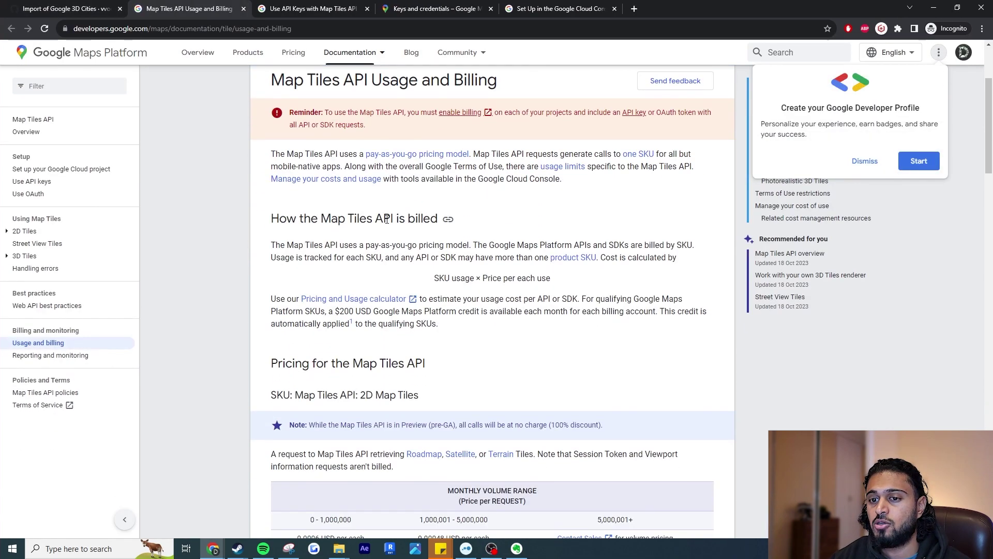
click(243, 9)
scroll(398, 295, up, 8)
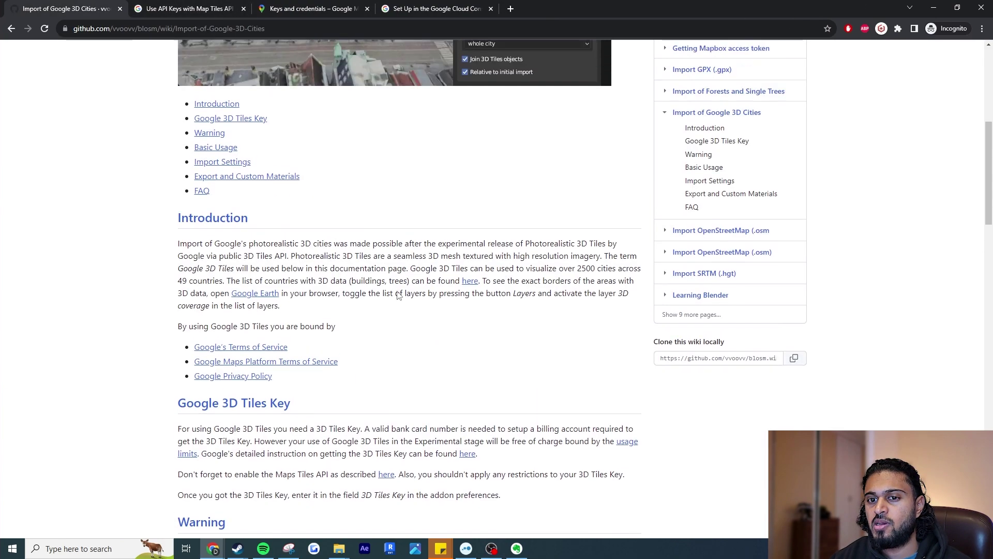
scroll(433, 402, down, 8)
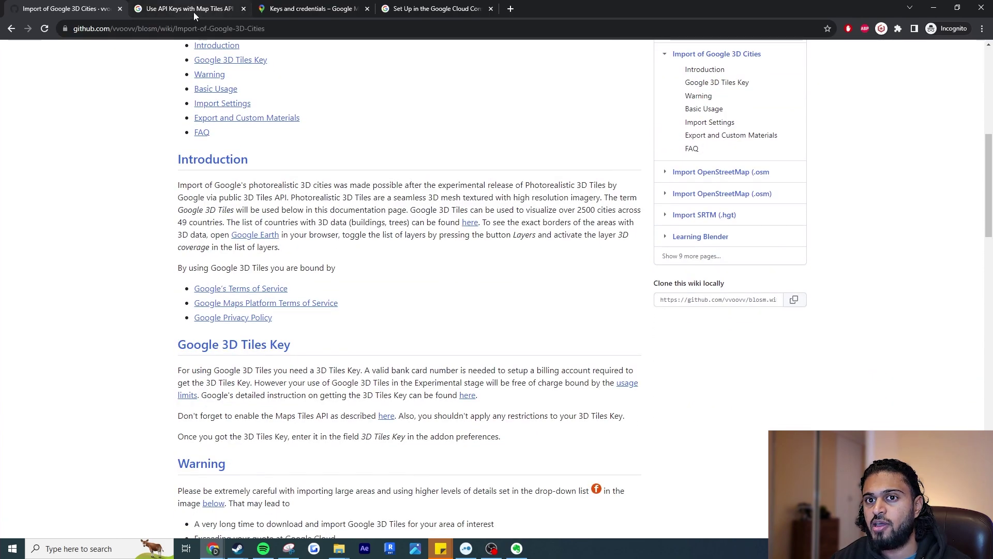
Read the Creating API keys instructions in the Use API Keys with Map Tiles API guide
click(311, 9)
click(208, 5)
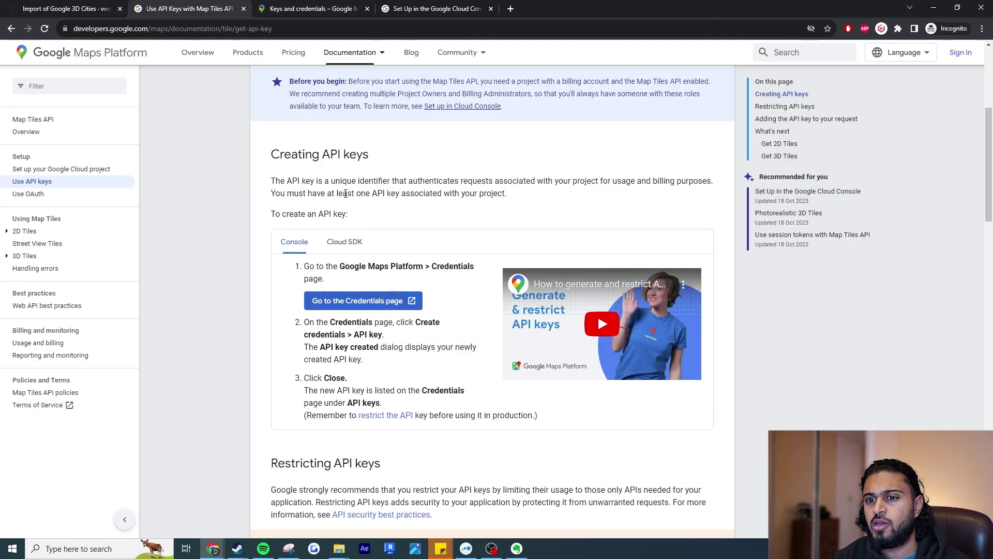
scroll(357, 265, up, 5)
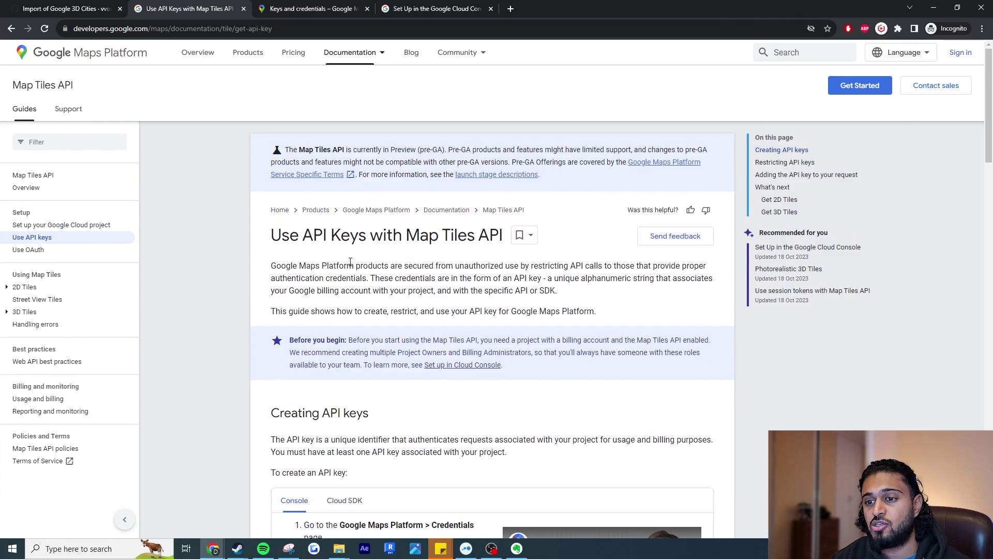
scroll(352, 275, down, 5)
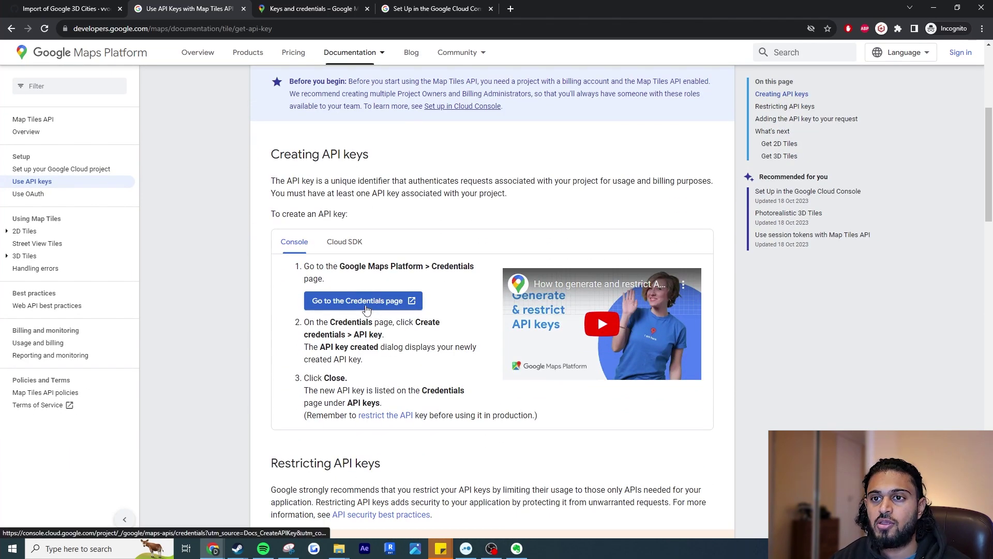
Create a new Google Cloud project from the Keys and credentials page, keeping the suggested name and No organisation as location
click(321, 6)
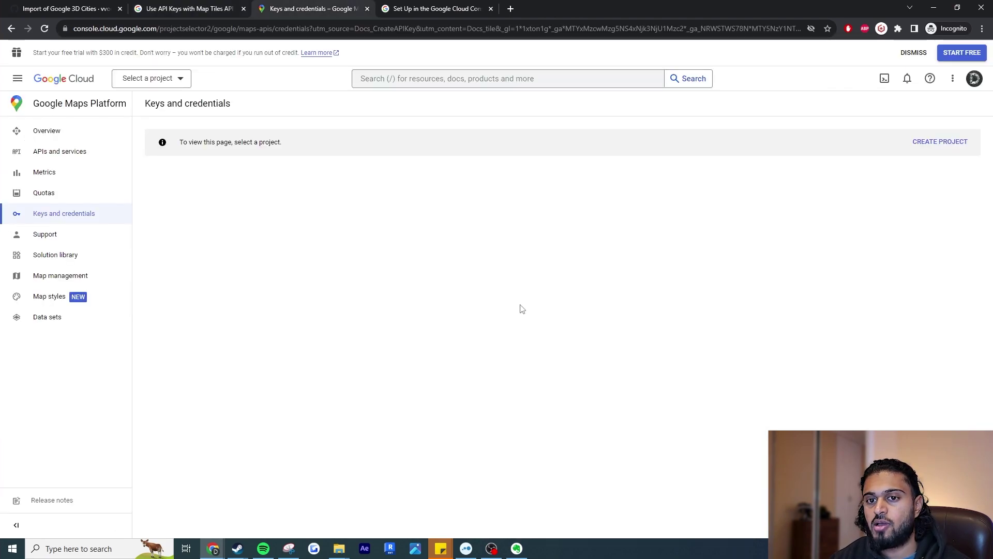
click(934, 143)
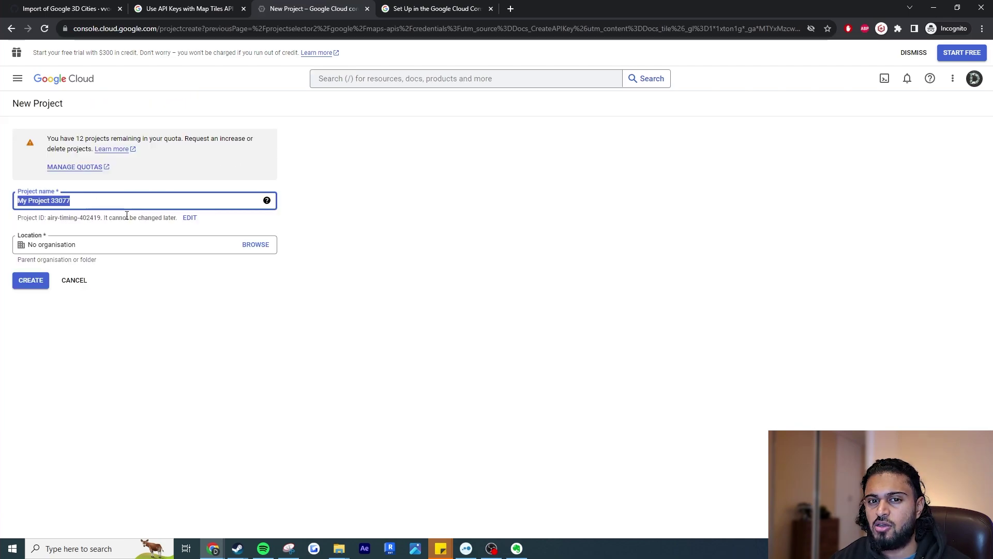
click(32, 283)
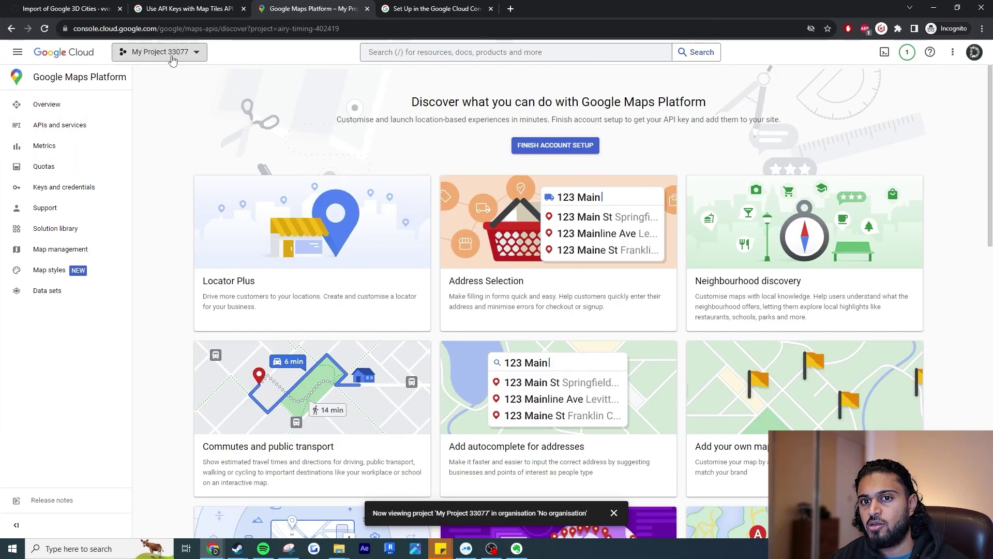
Sign up for the Google Maps Platform free trial from Keys and credentials, completing the account and payment verification steps
click(83, 191)
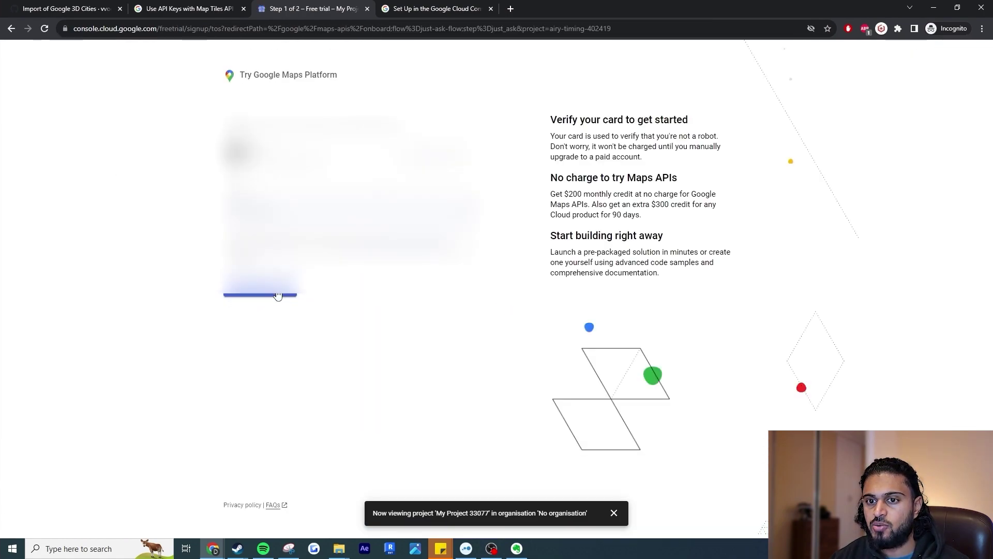
click(277, 298)
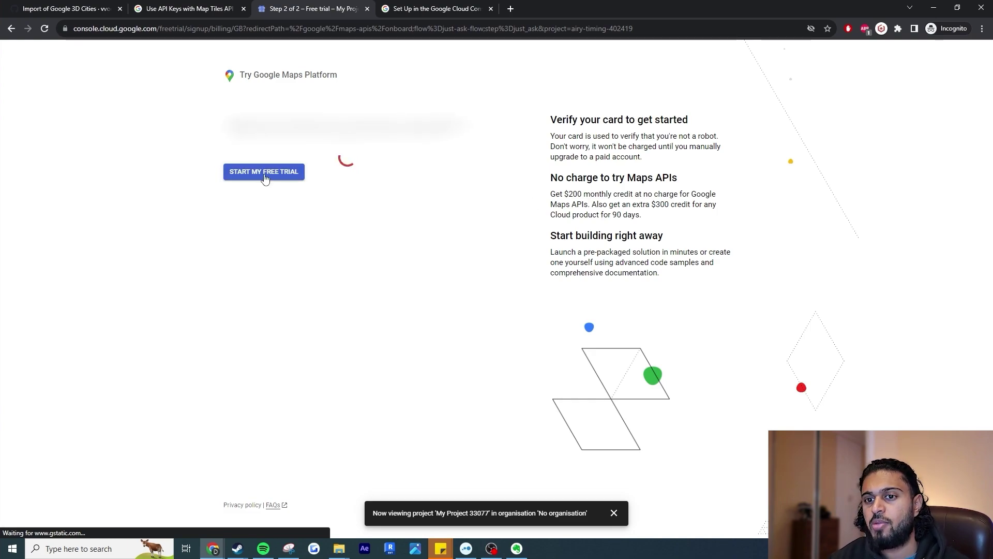
click(264, 172)
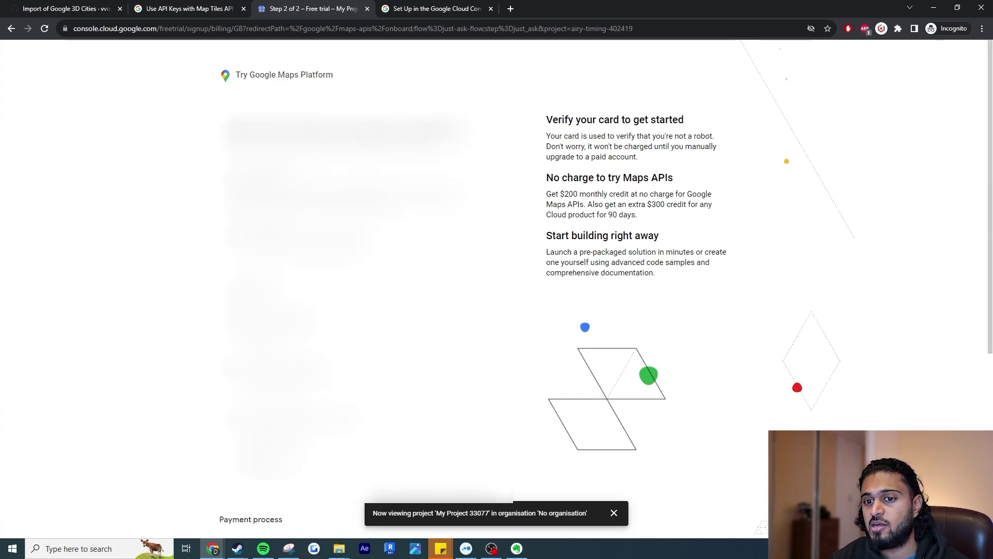
scroll(264, 311, down, 8)
click(247, 457)
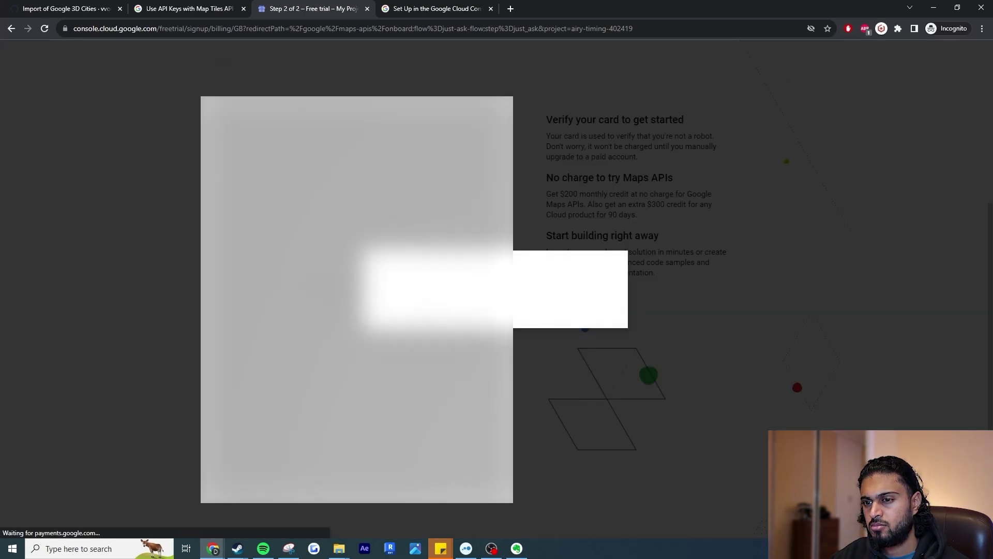
click(426, 319)
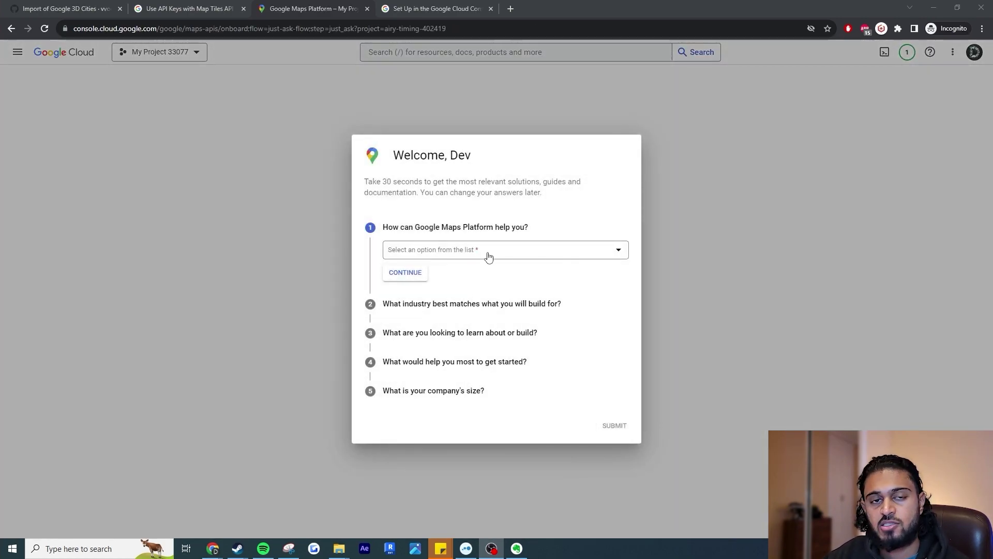
Answer the Google Maps Platform welcome survey, choosing "I'm here to explore" for how it can help, and submit it
click(489, 258)
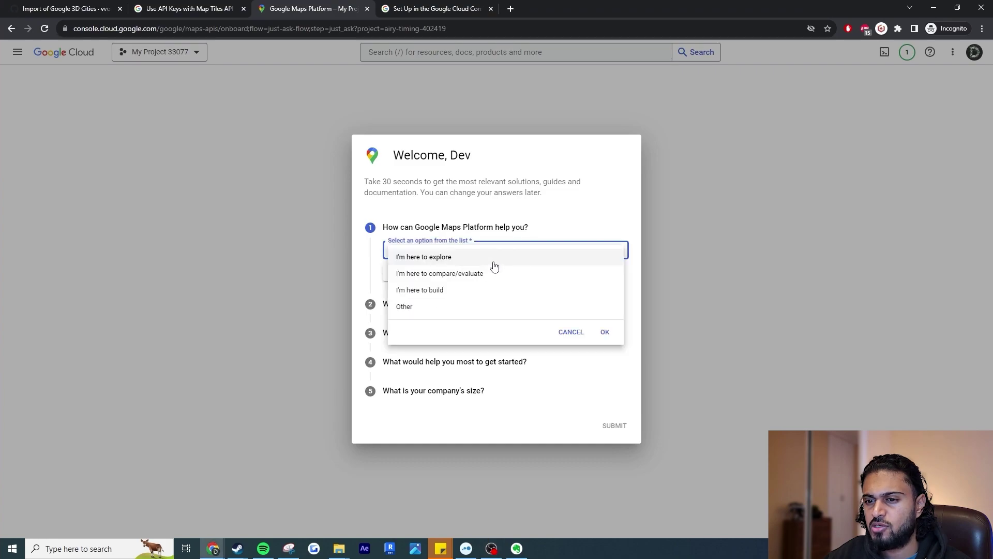
click(493, 262)
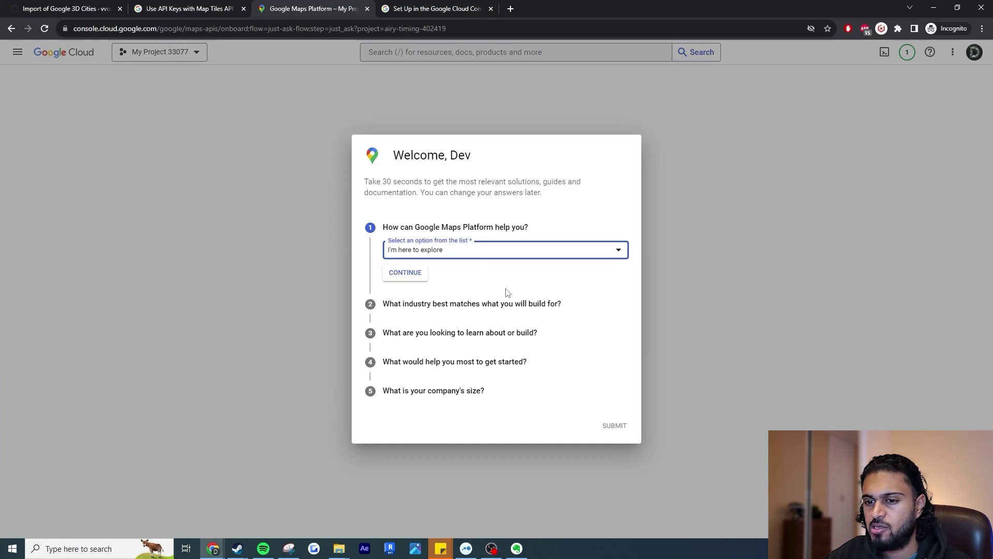
click(422, 281)
click(425, 297)
click(439, 277)
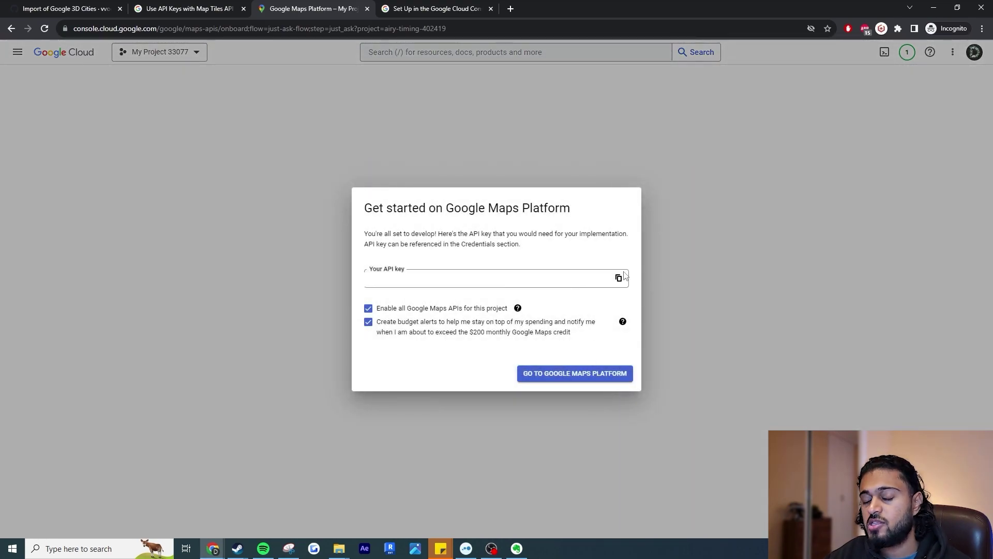
Copy the generated API key and finish setup with all Google Maps APIs and budget alerts enabled, postponing the key restriction
click(615, 271)
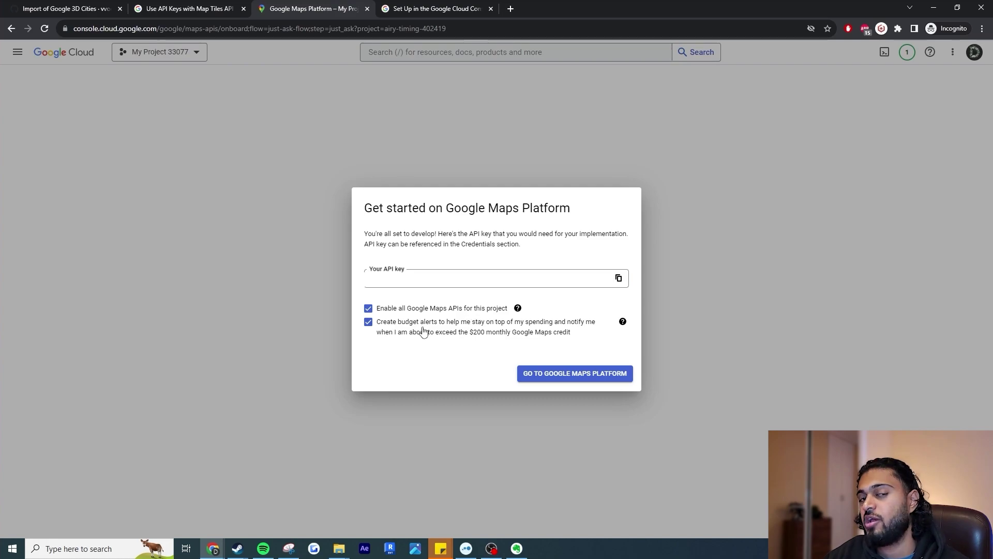
click(599, 377)
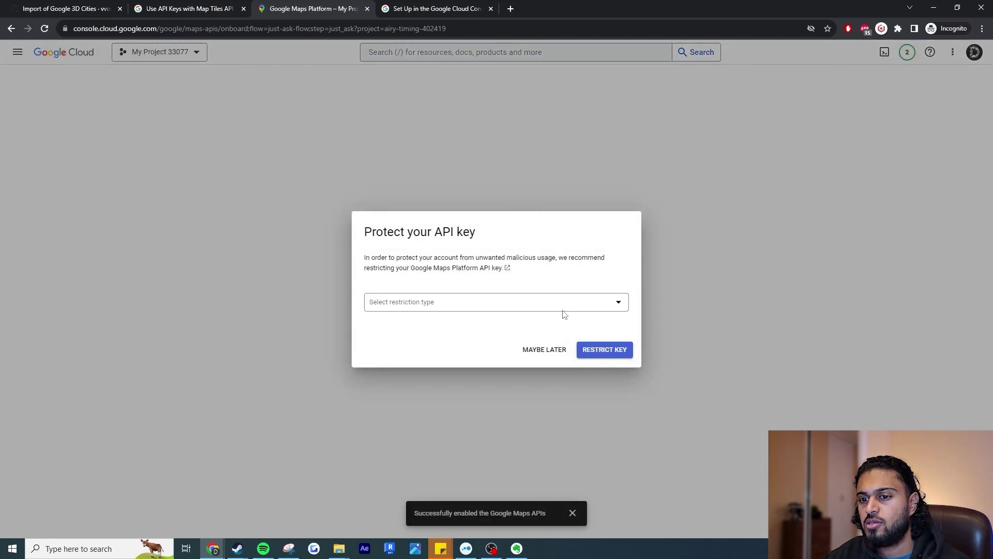
click(534, 311)
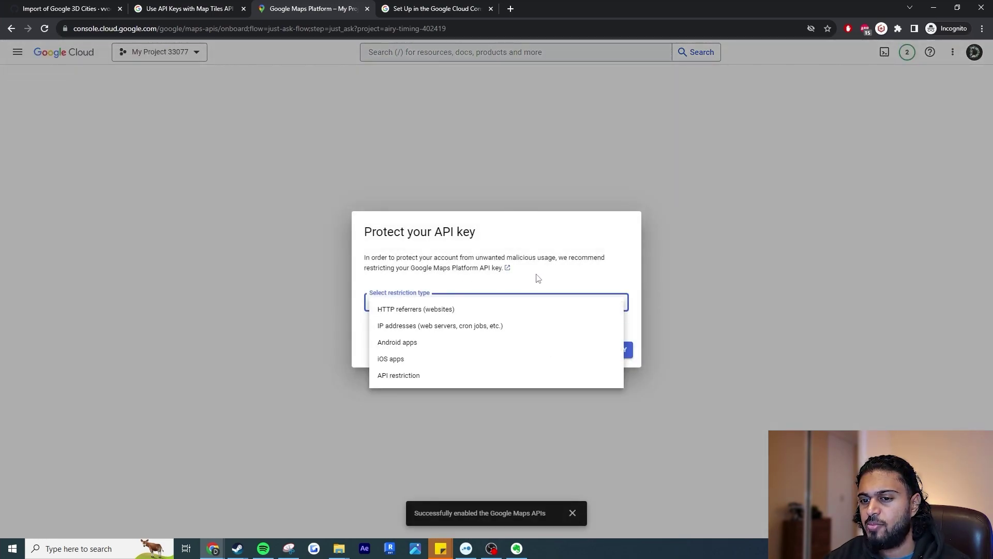
key(Escape)
click(549, 350)
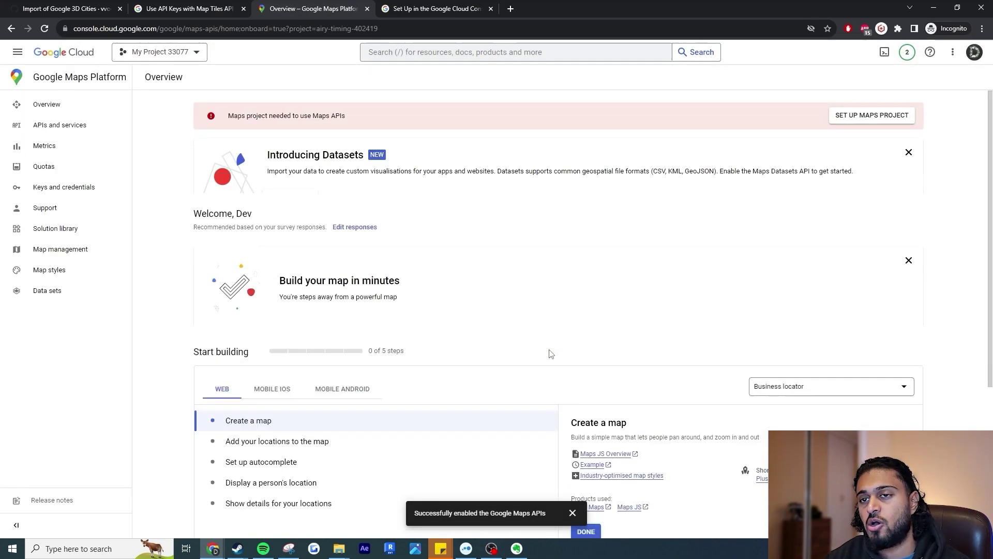
Show the Maps API Key in the project's Keys and credentials, copy it, and close the key dialog
drag(227, 116, 297, 124)
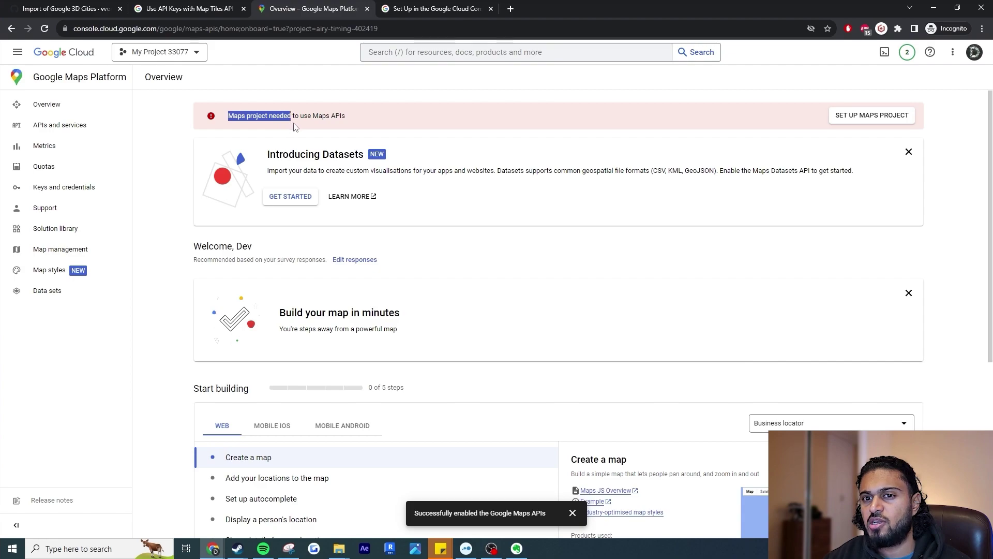
click(293, 123)
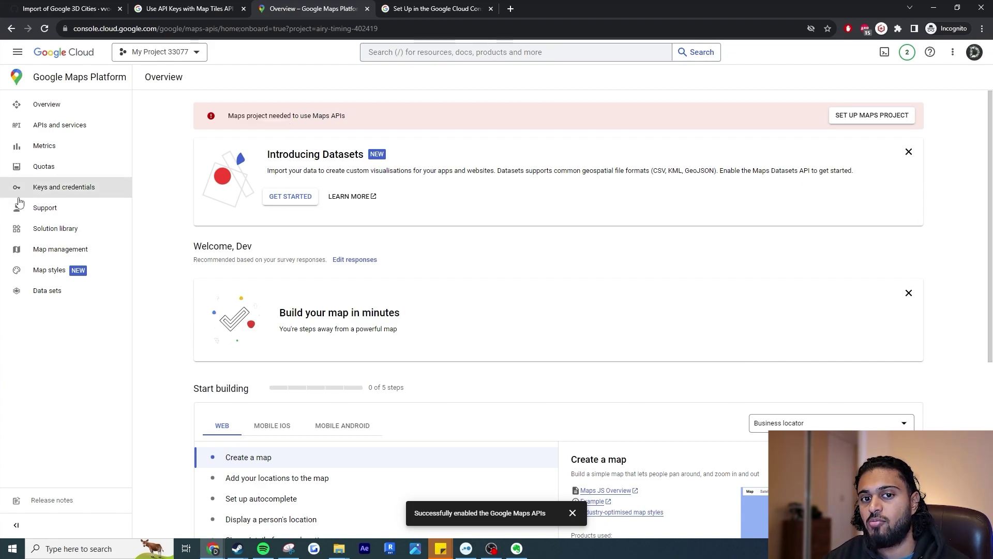
click(66, 187)
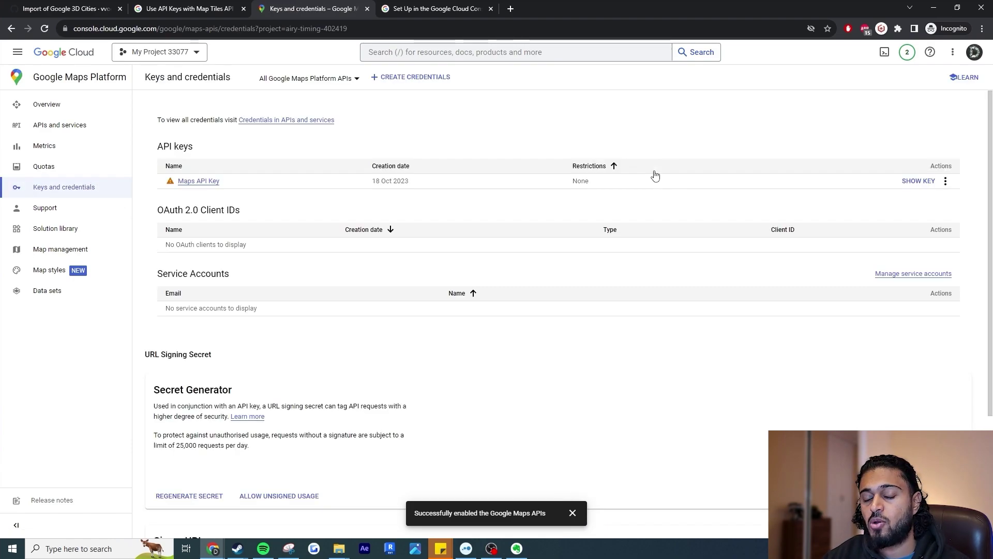
click(759, 216)
click(546, 284)
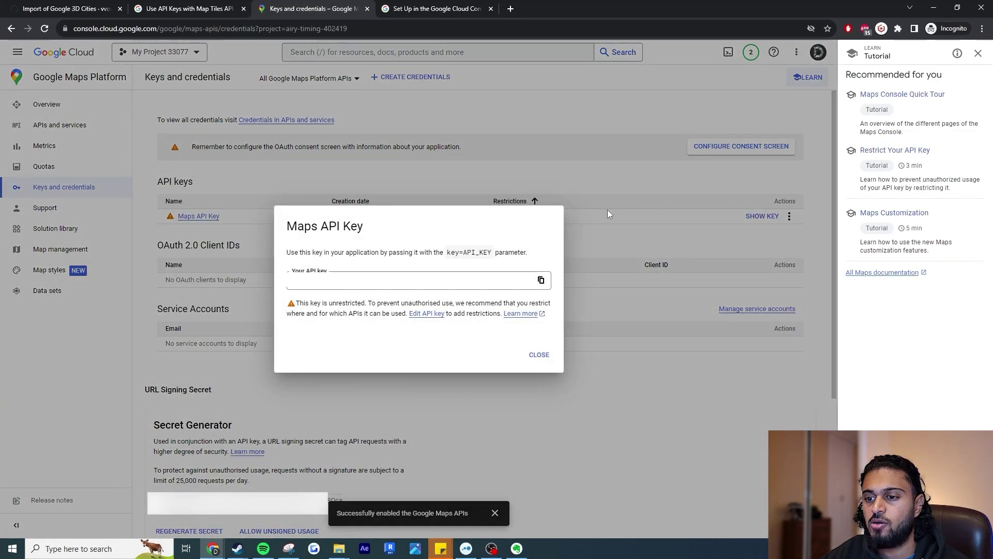
click(609, 193)
mouse_move(440, 551)
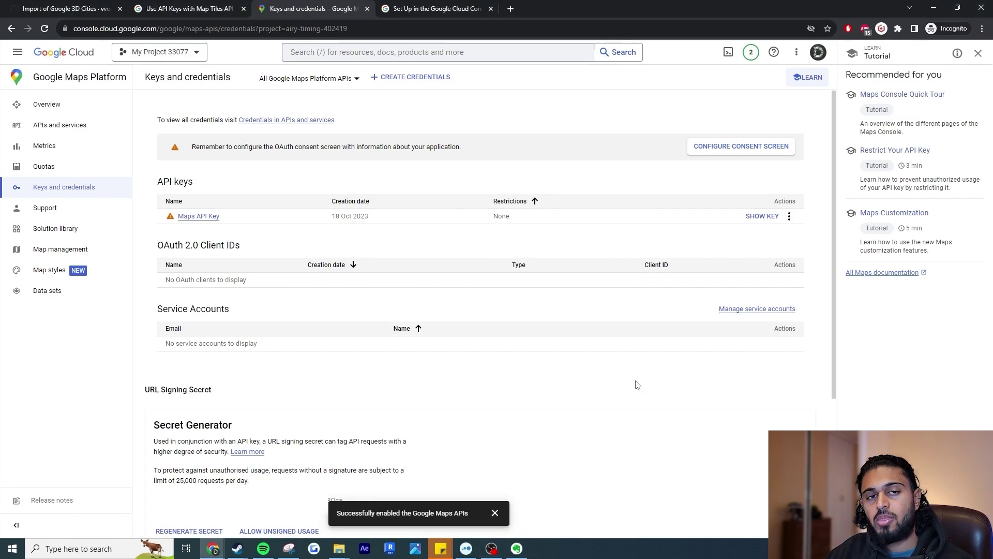
Enable the Map Tiles API for the project in APIs and services
click(75, 134)
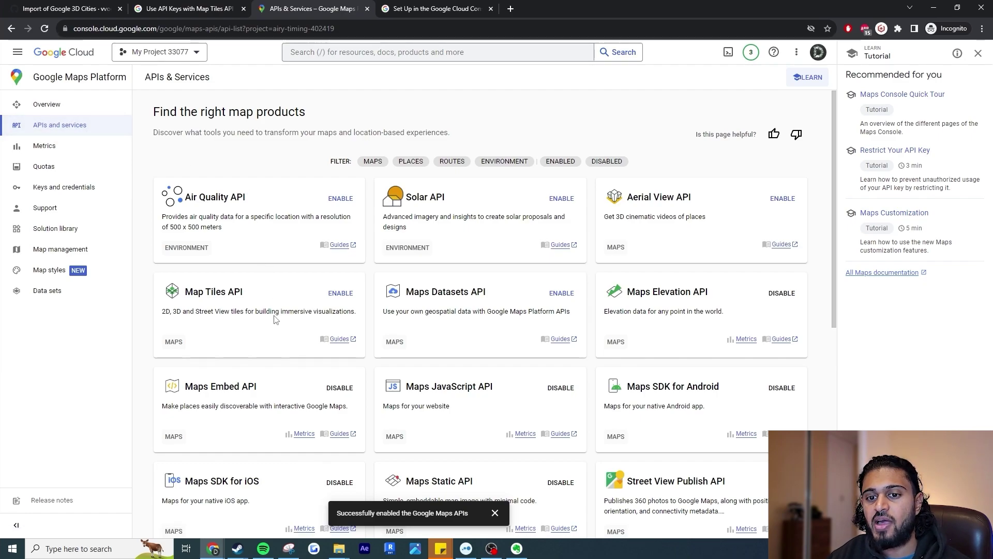
click(337, 295)
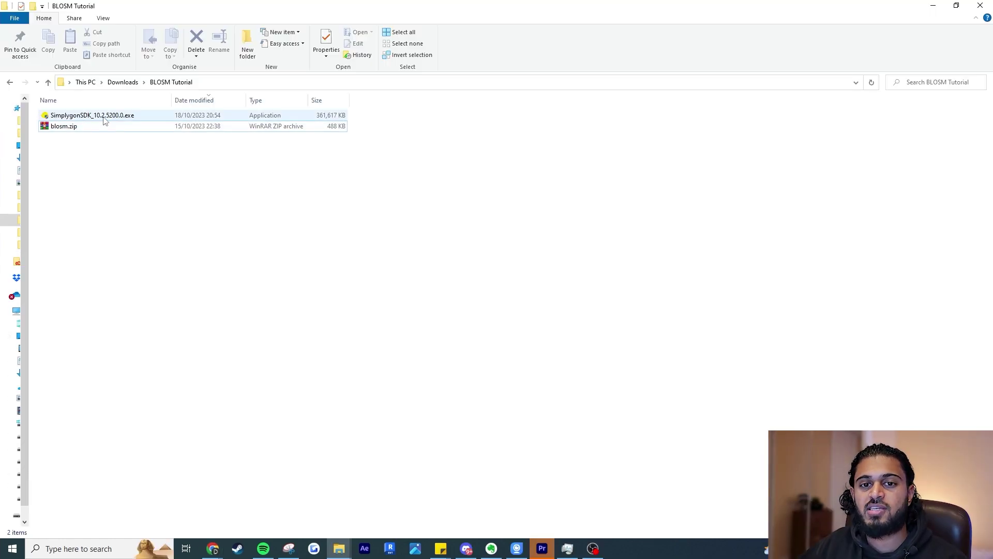
Check the downloaded SimplygonSDK_10.2.5200.0.exe installer and blosm.zip archive in the BLOSM Tutorial folder
click(105, 119)
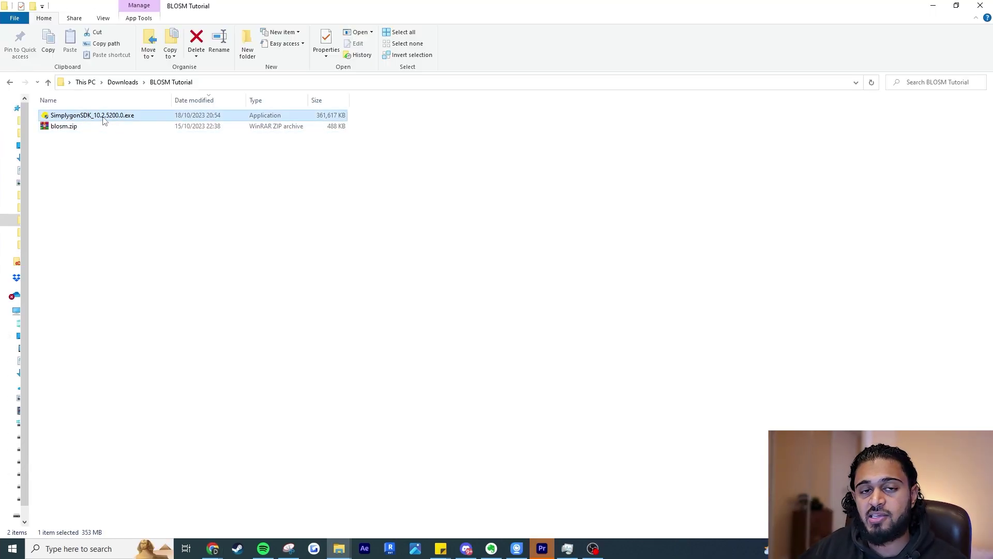
click(371, 208)
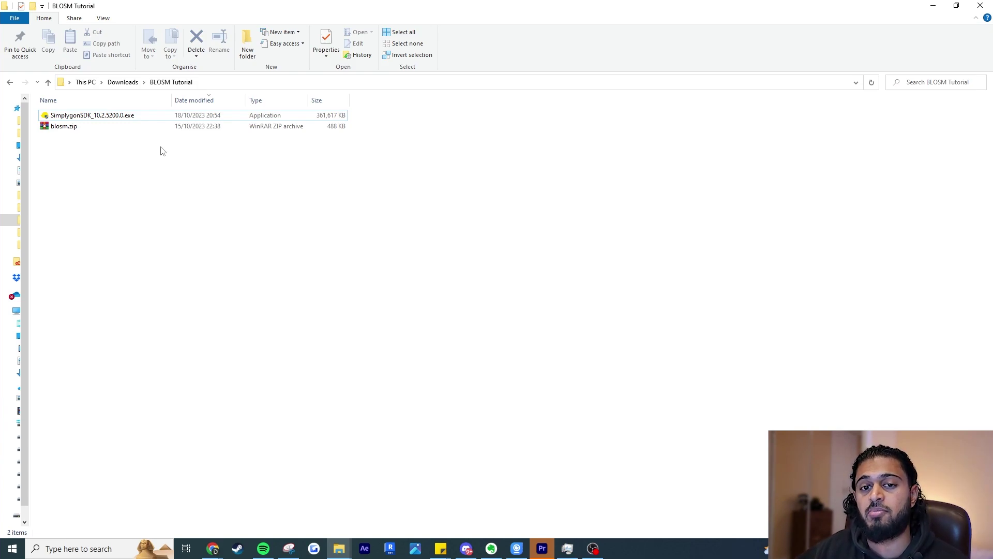
click(122, 130)
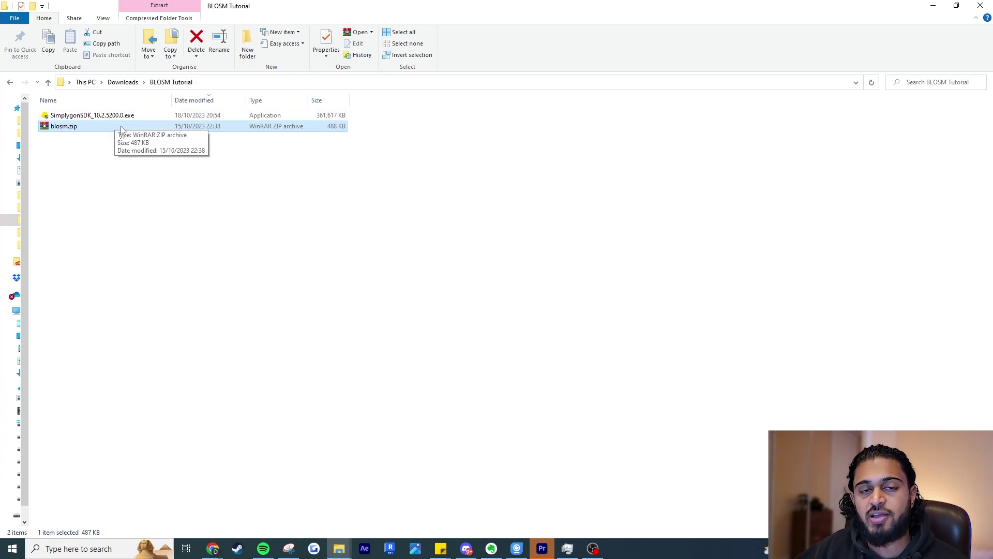
click(262, 220)
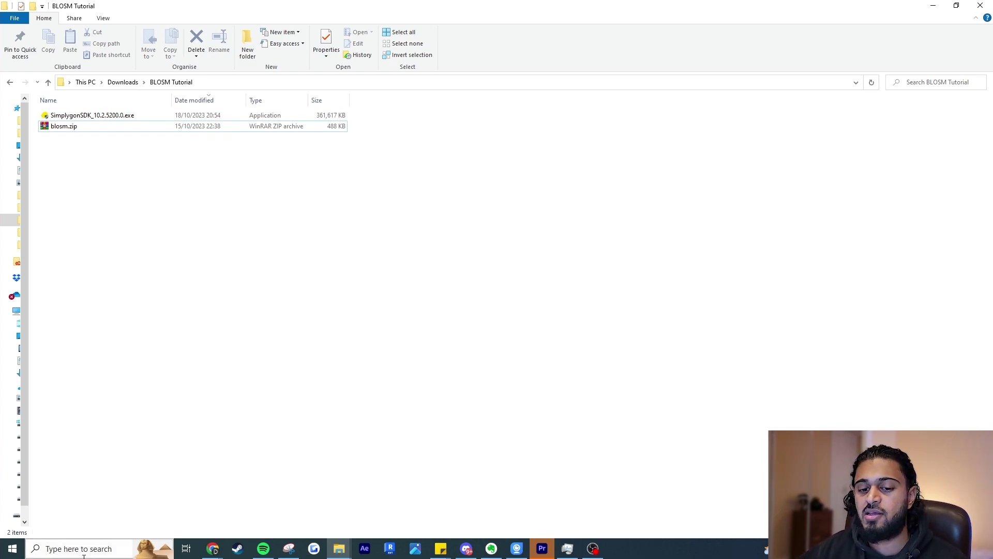
Search the computer for Blender and launch it
key(super)
text(blender)
key(Return)
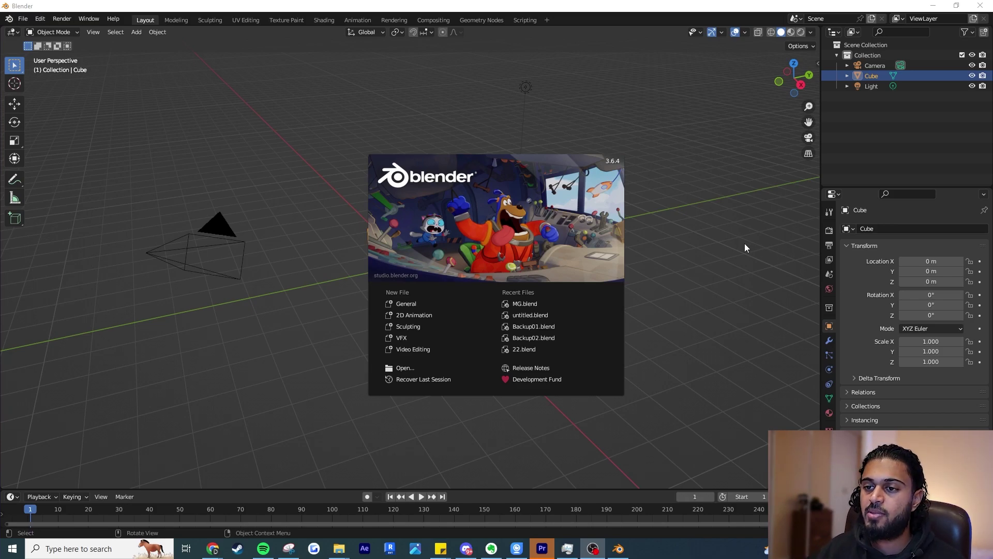
Dismiss the splash screen and delete the default camera, cube and light from the scene
click(734, 234)
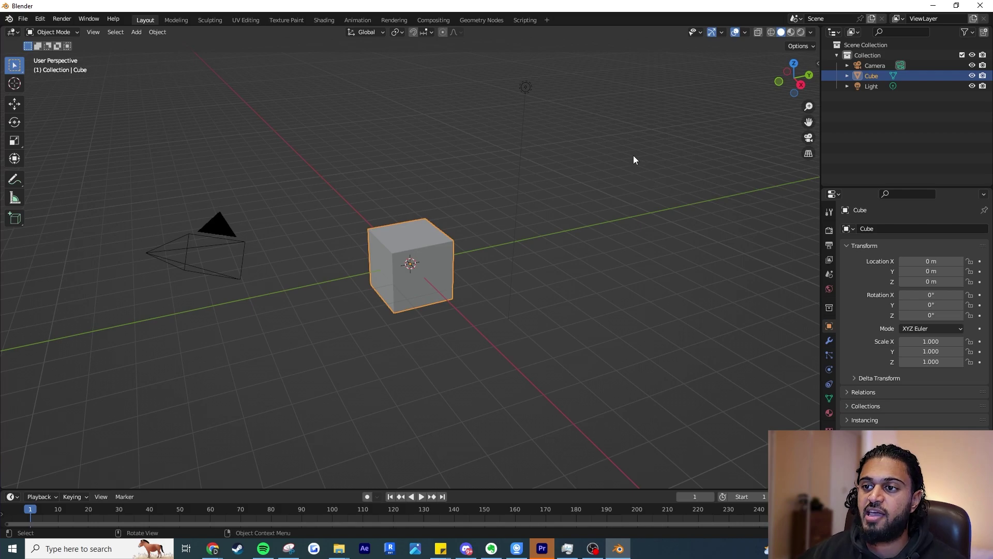
click(603, 72)
drag(602, 68, 136, 367)
key(Delete)
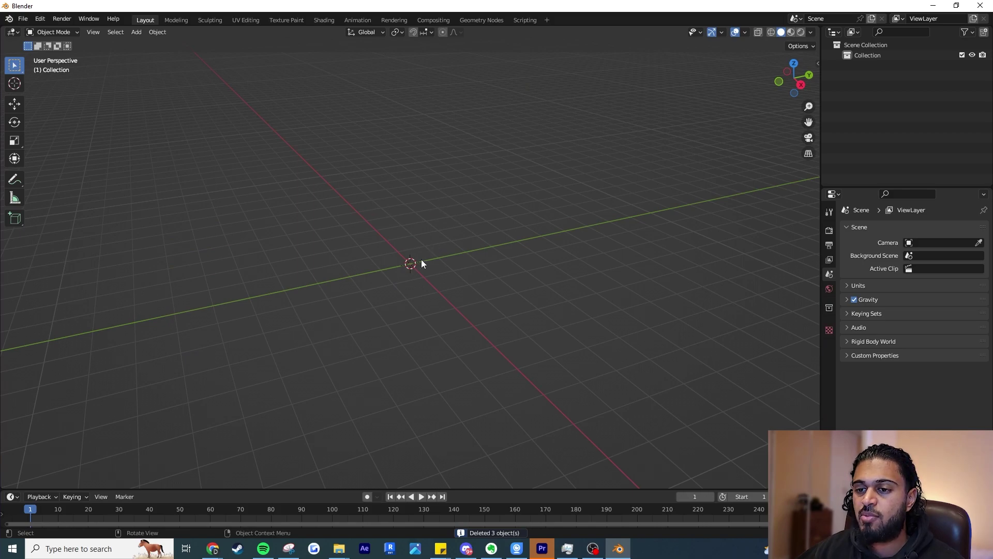
mouse_move(414, 262)
middle_down()
mouse_move(398, 263)
mouse_move(392, 218)
mouse_move(476, 266)
mouse_move(417, 274)
mouse_move(488, 279)
mouse_move(448, 233)
mouse_move(417, 284)
mouse_move(420, 254)
middle_up()
middle_drag(468, 294, 429, 260)
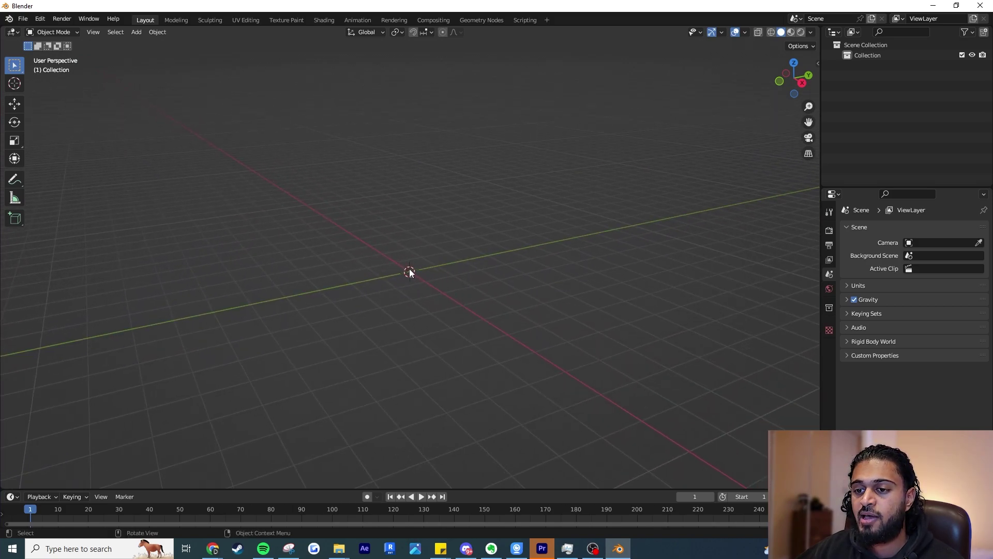
middle_drag(410, 270, 386, 251)
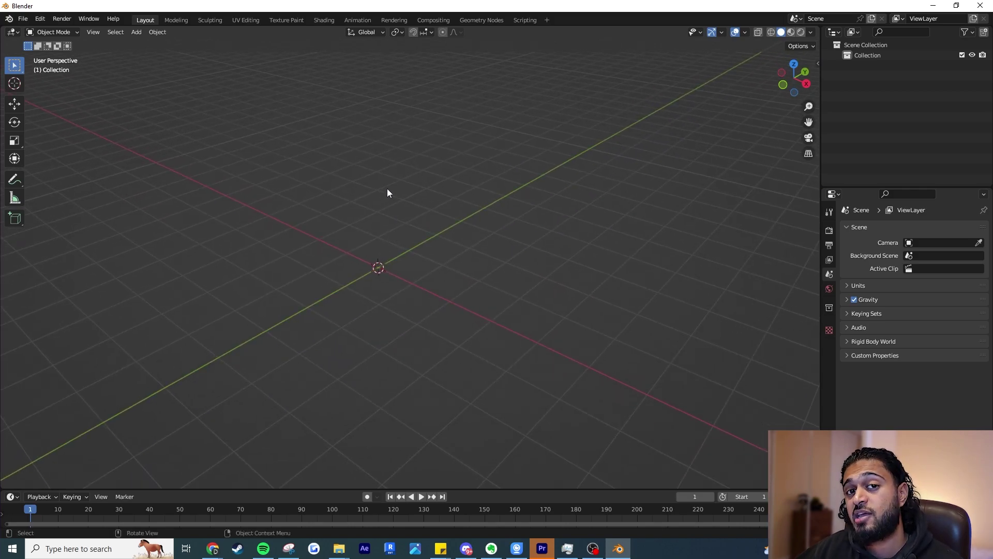
Search the add-on preferences for "simpl", enable the 3D Optimization: Simplygon 10 add-on, and clear the search
click(41, 19)
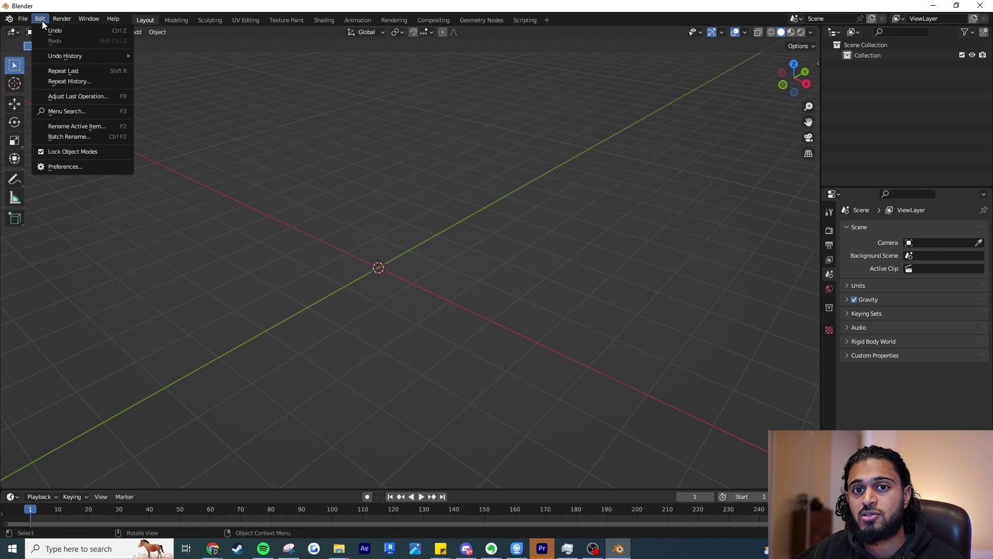
click(63, 169)
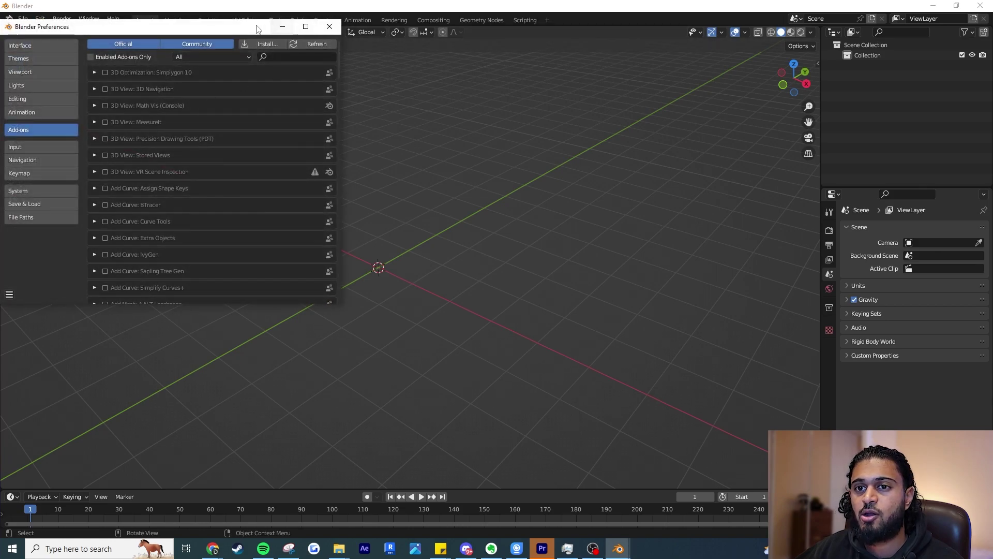
drag(257, 29, 588, 61)
text(simpl)
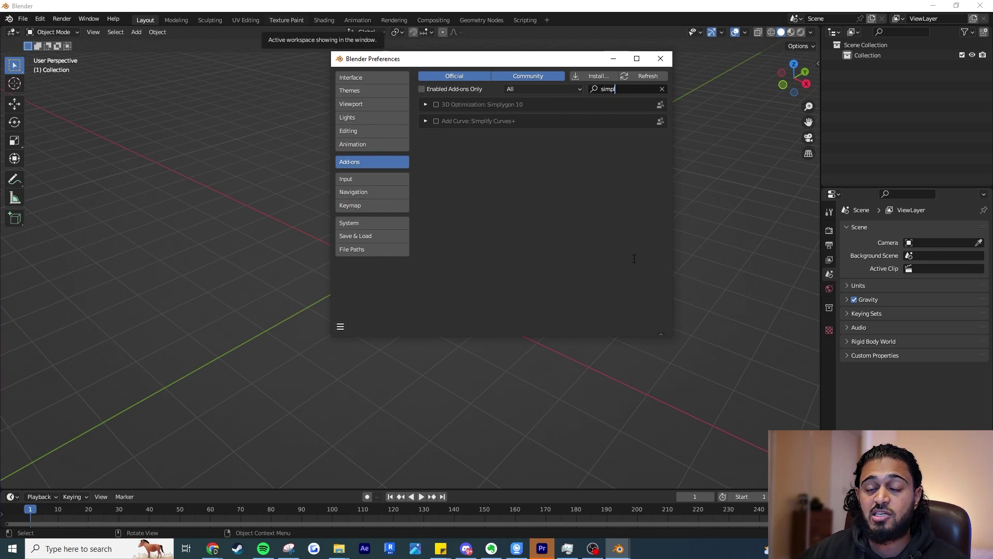
click(436, 106)
click(662, 89)
click(638, 90)
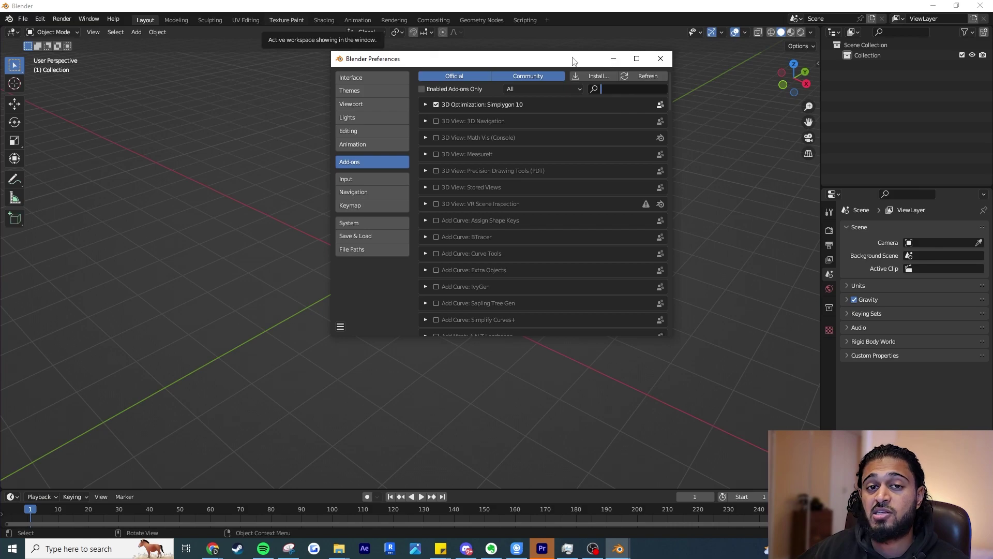
Install the add-on from blosm.zip in the Downloads\BLOSM Tutorial folder and enable Import-Export: Blosm
click(595, 76)
click(595, 76)
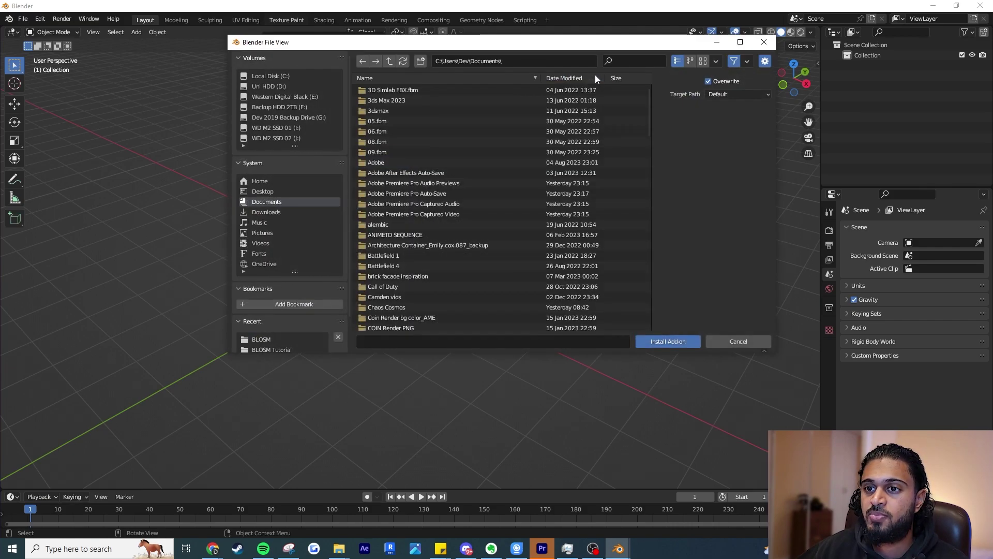
click(299, 212)
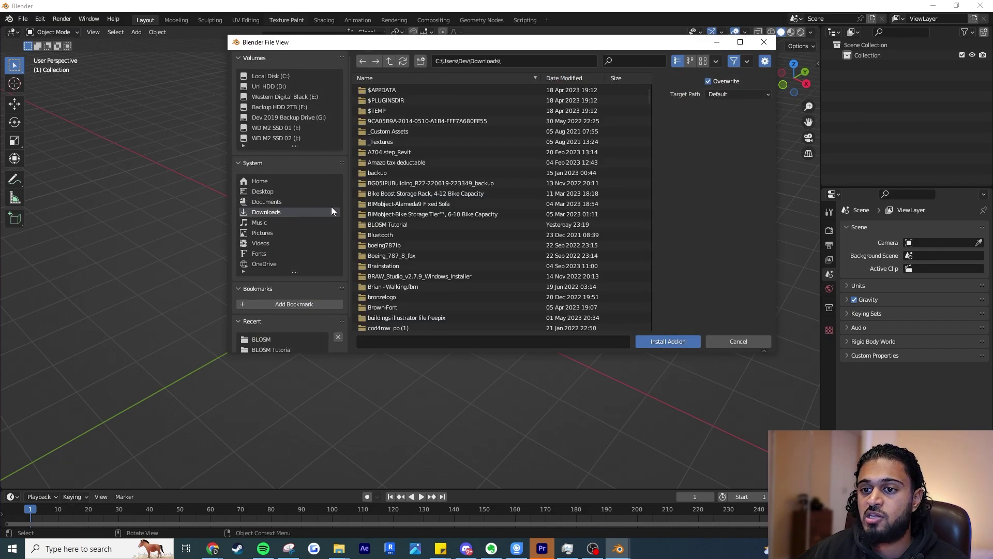
click(415, 224)
click(434, 91)
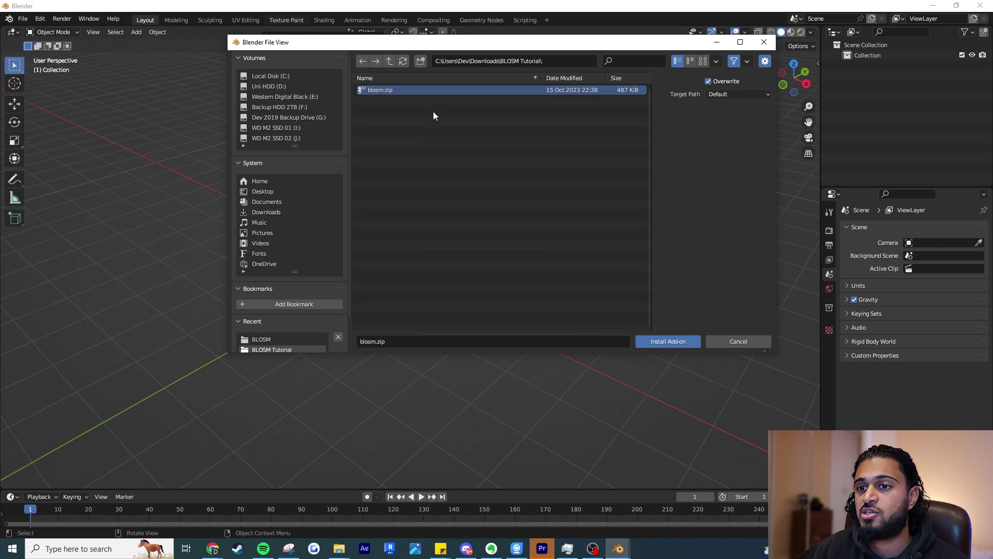
click(673, 343)
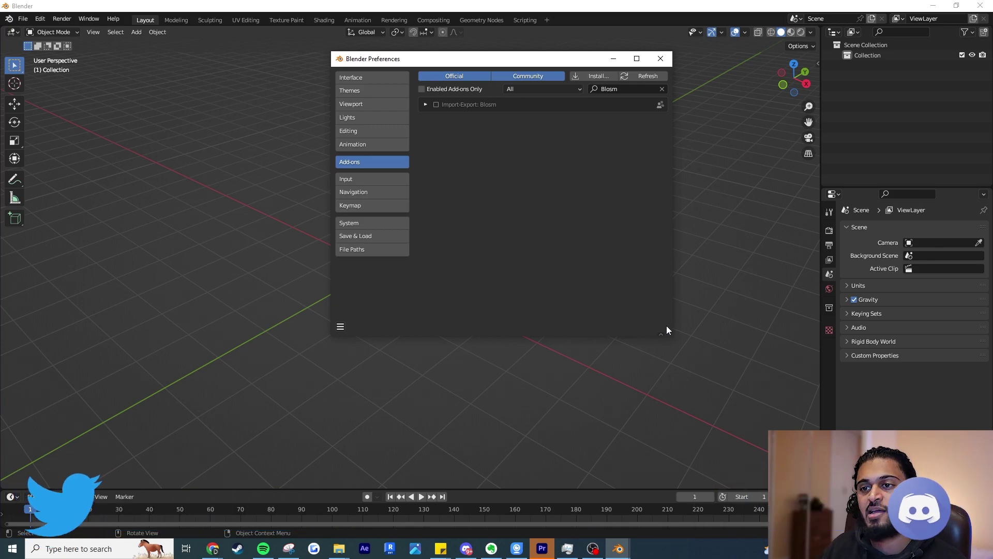
click(436, 105)
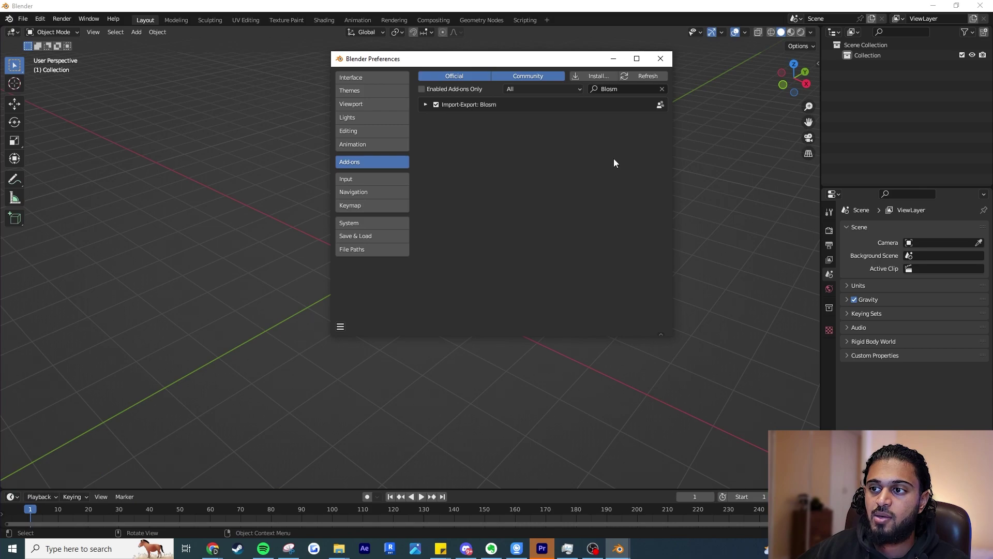
Find Blosm among the add-ons, expand its settings, and set the directory for downloaded OpenStreetMap and terrain files to J:\BLOSM\
click(661, 88)
click(631, 87)
text(blos)
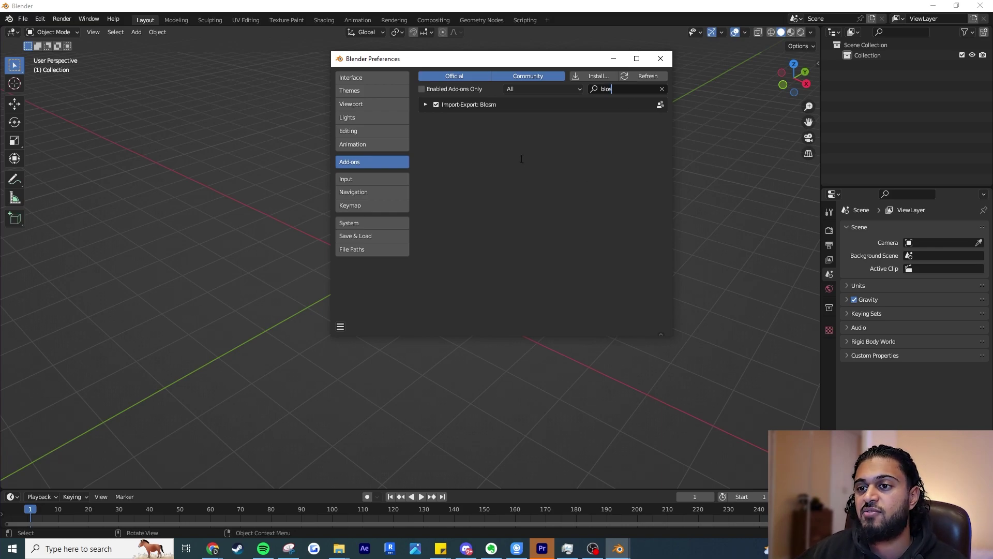
click(425, 106)
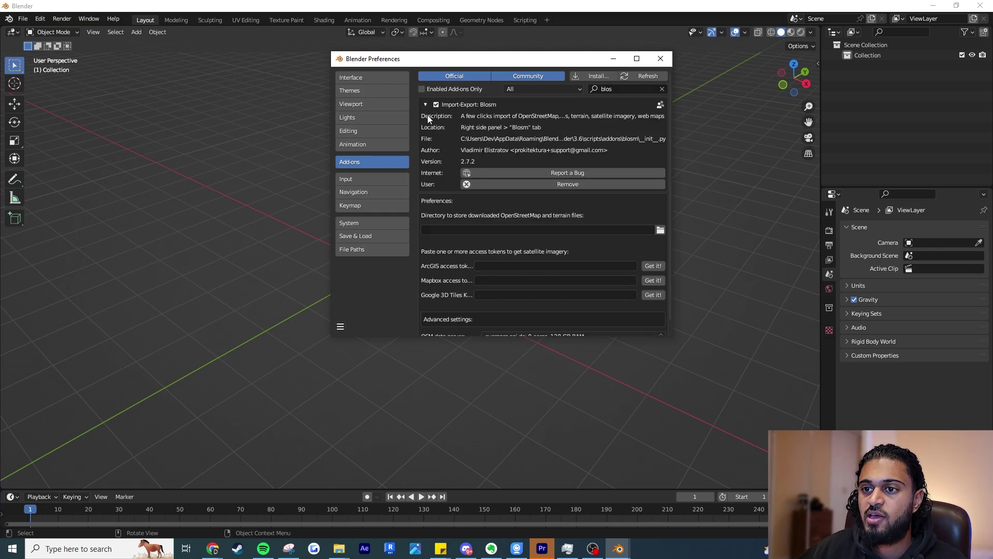
click(660, 230)
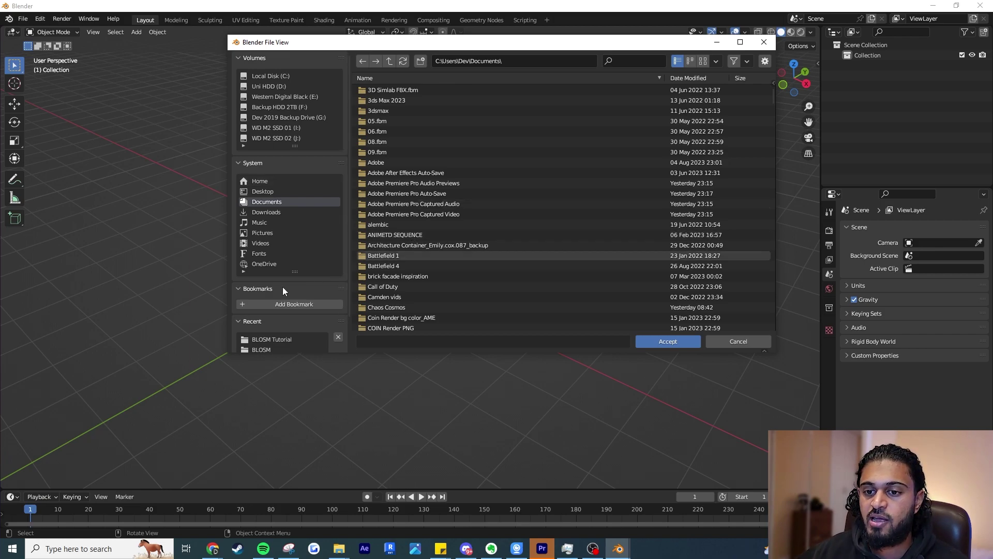
scroll(283, 300, down, 1)
click(277, 318)
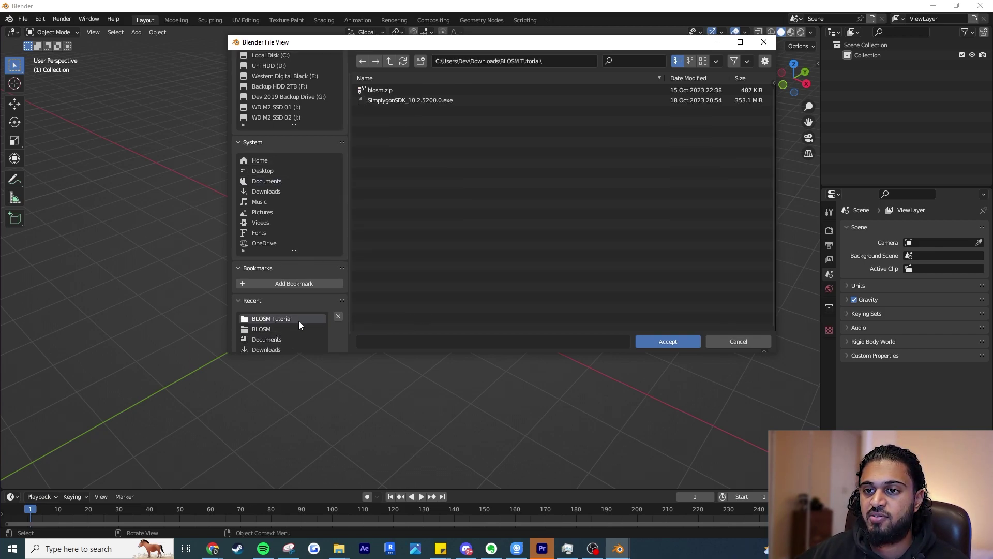
click(296, 329)
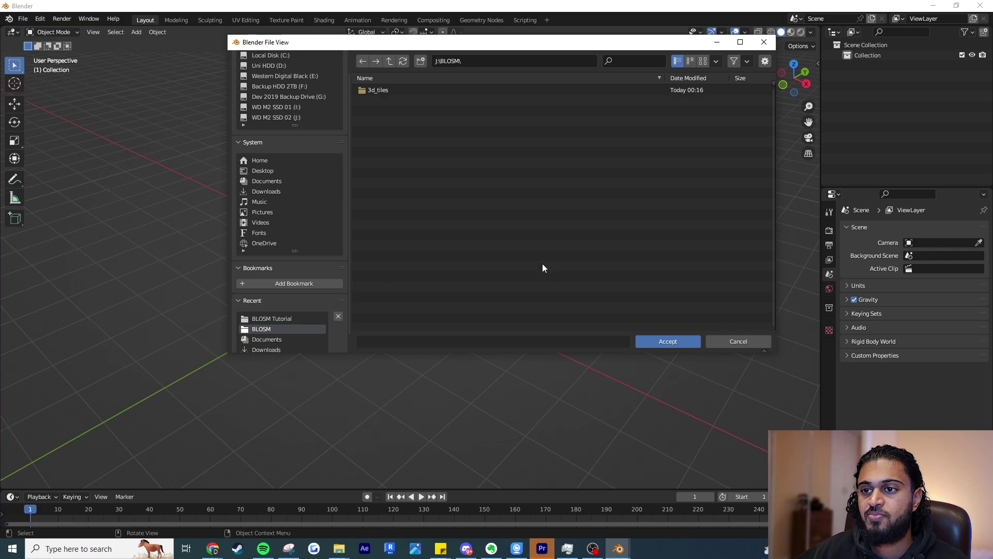
click(664, 346)
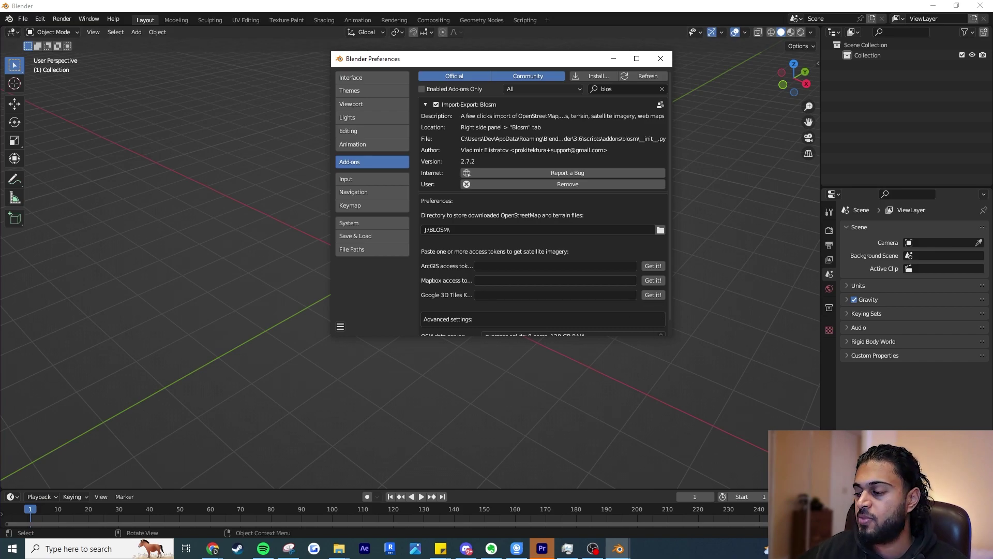
Paste the Google 3D Tiles key into the Blosm add-on settings, then save and close the preferences
key(ctrl+v)
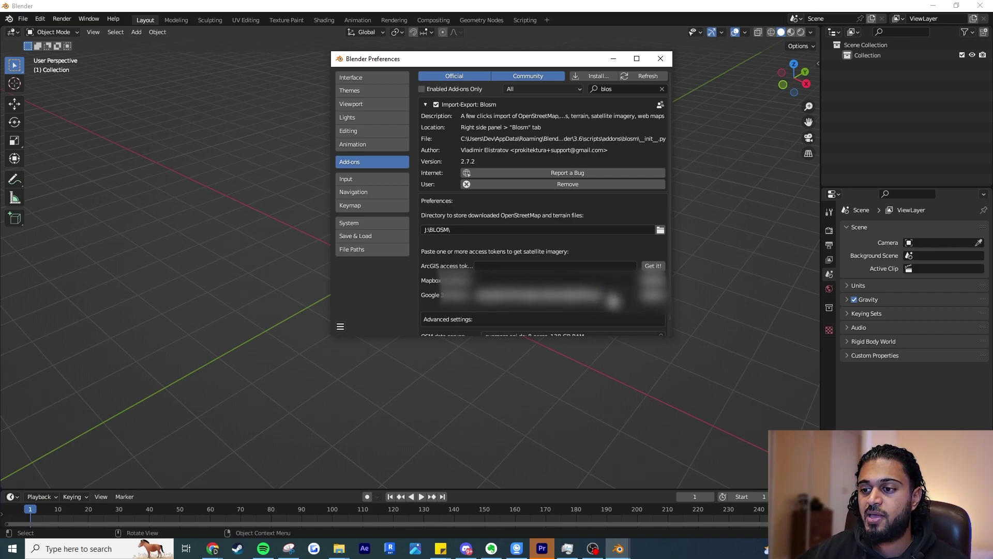
scroll(614, 301, down, 1)
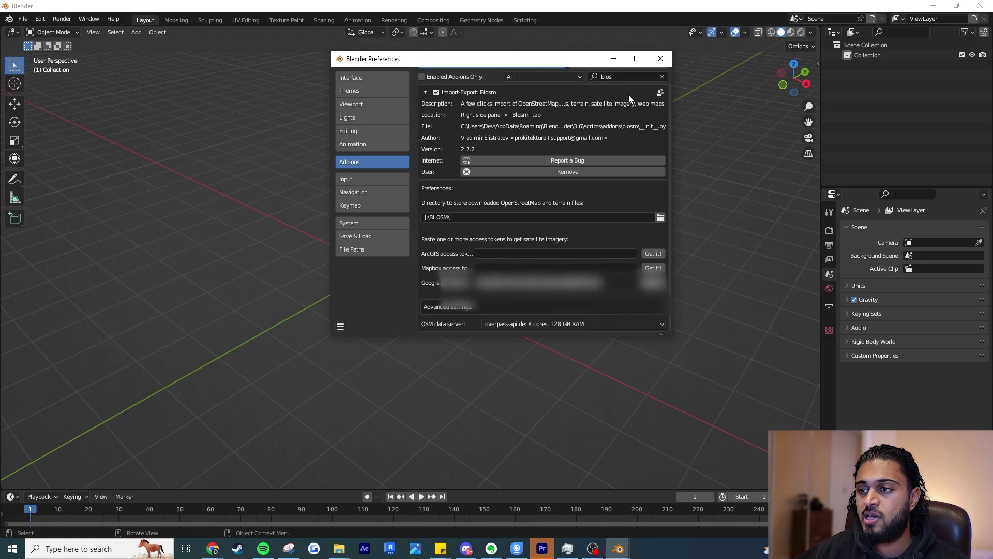
click(340, 327)
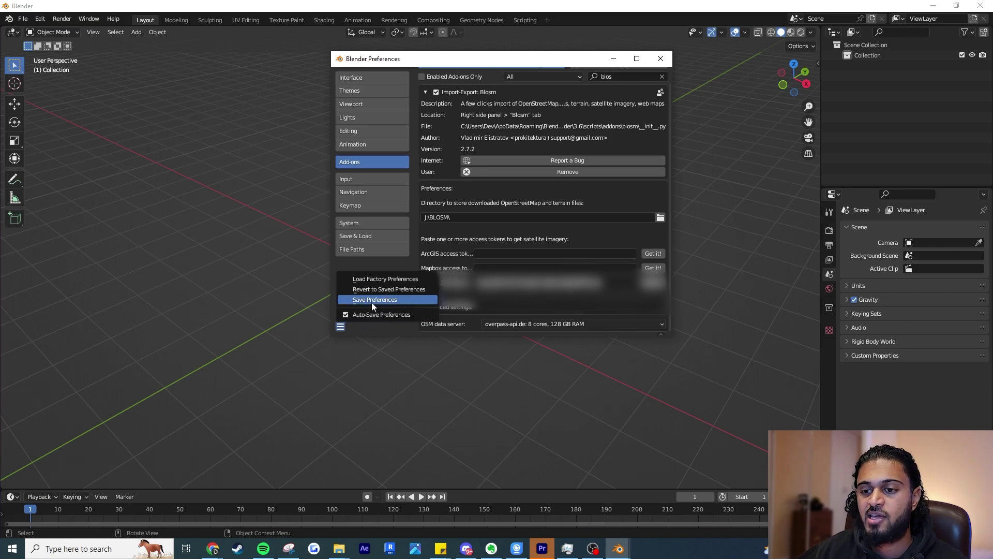
click(370, 304)
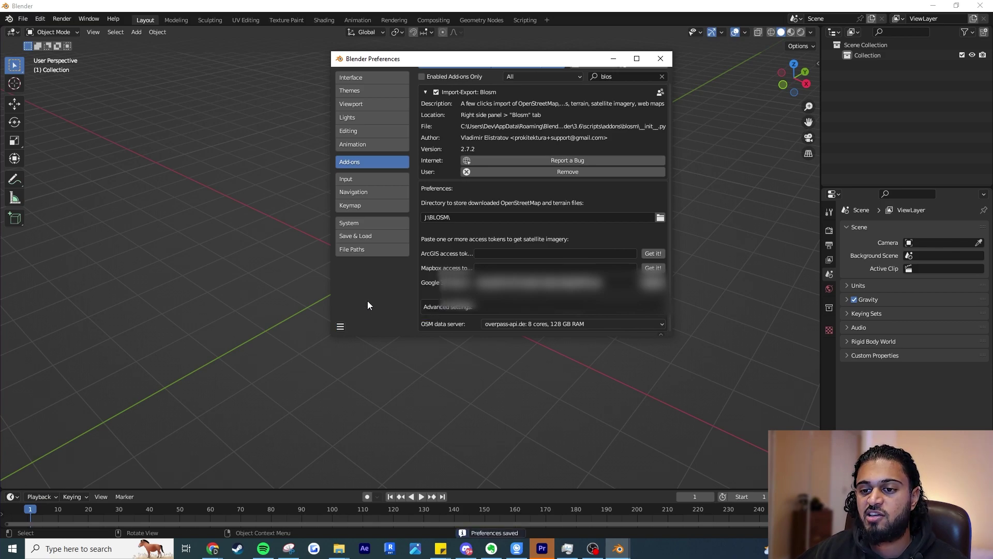
click(658, 61)
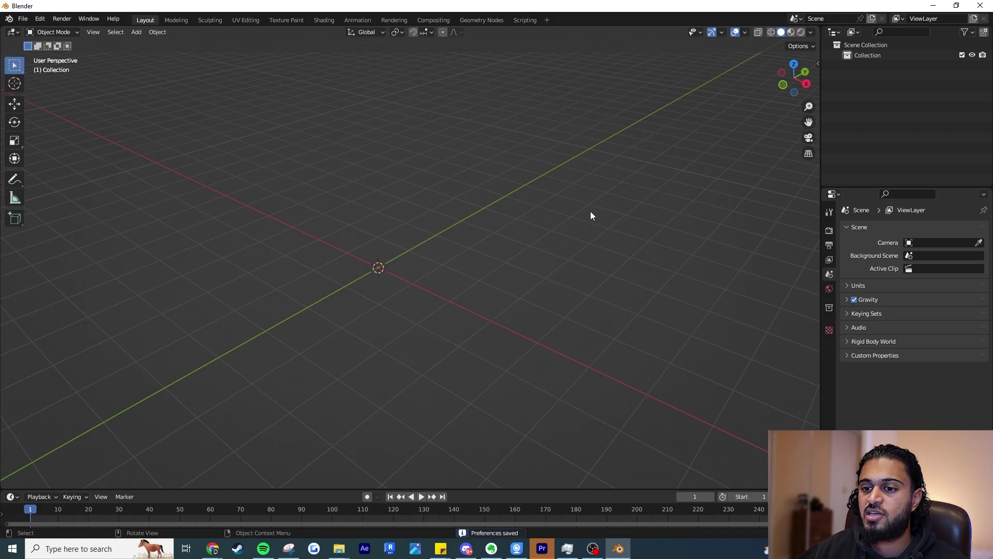
Show the viewport sidebar's Blosm settings and start selecting the import extent on the web map
key(n)
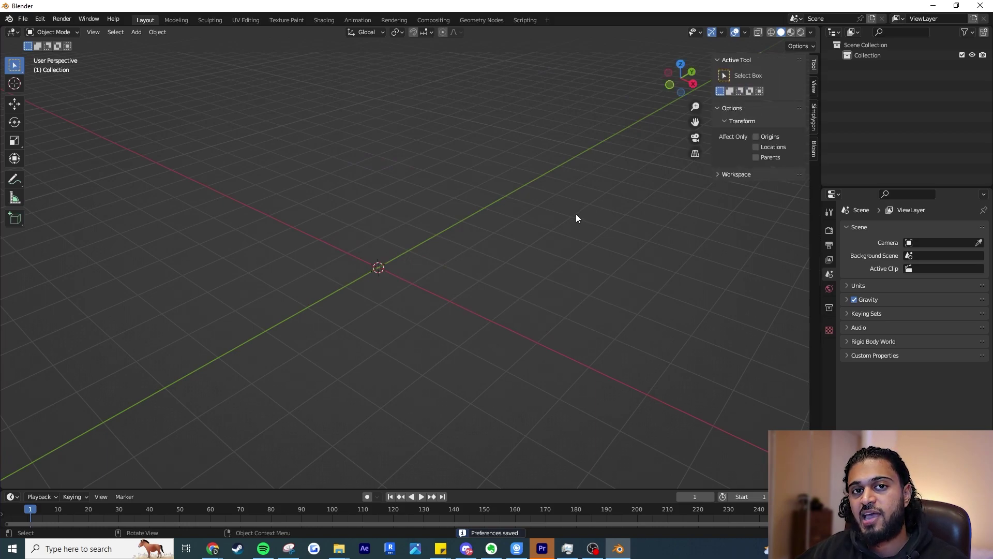
click(814, 85)
click(814, 65)
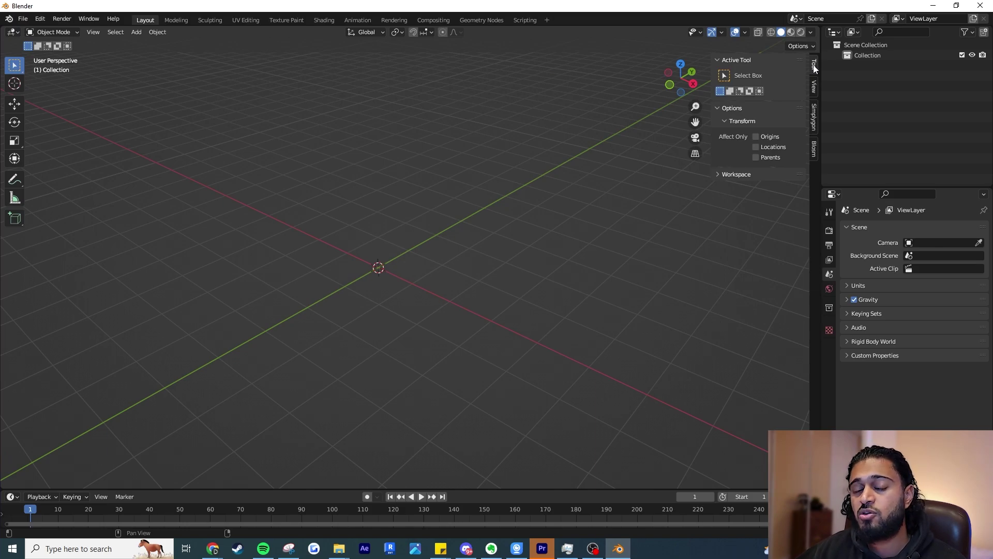
click(813, 151)
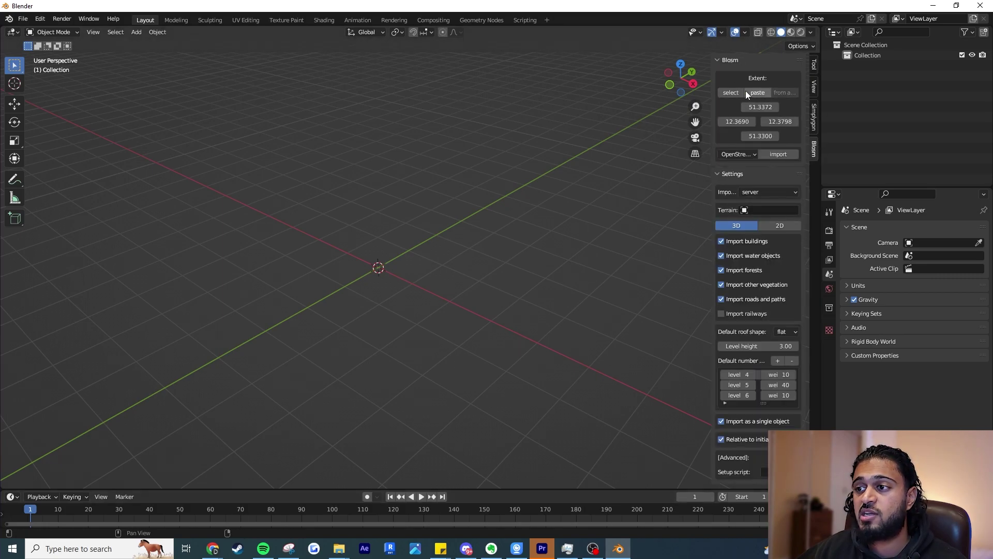
click(732, 93)
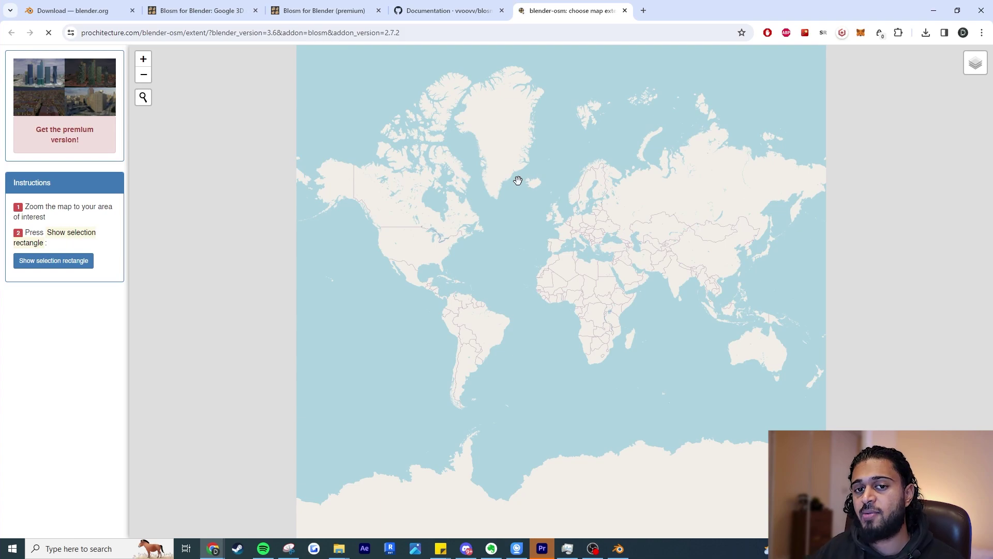
Search the extent map for "london shoreditch"
click(145, 99)
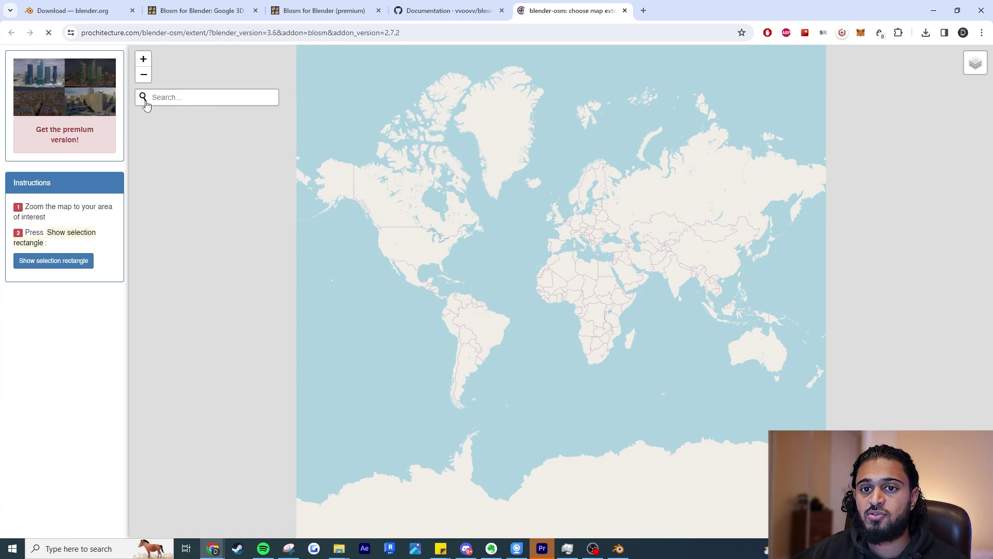
text(london shoreditch)
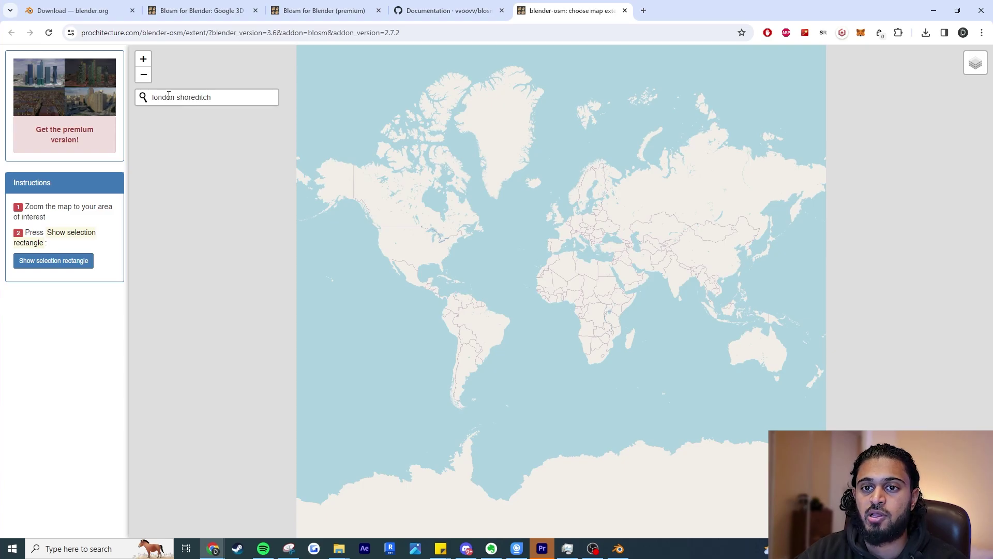
key(Return)
Show the selection rectangle around Shoreditch High Street and resize it to an area of about 0.4 x 0.4 km
drag(536, 319, 505, 295)
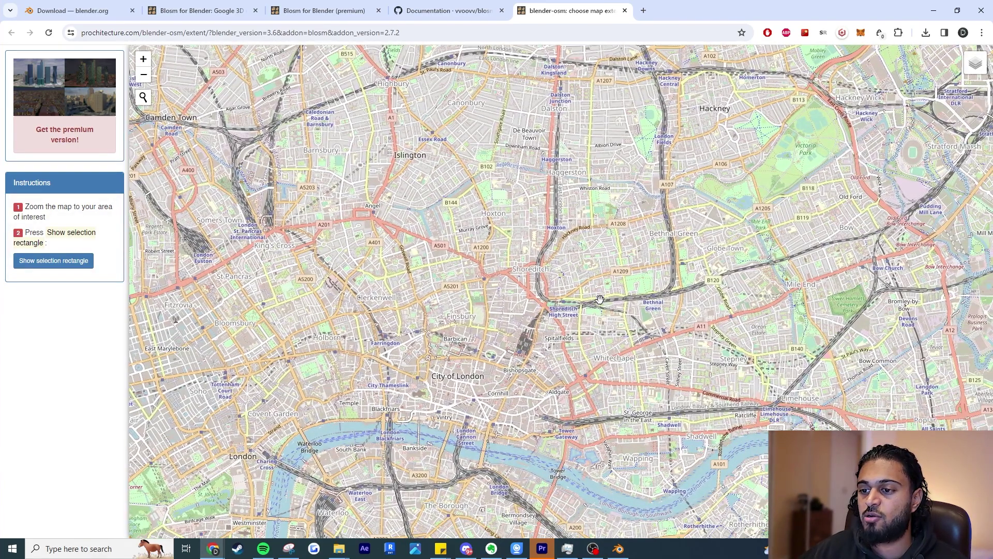
scroll(565, 299, up, 4)
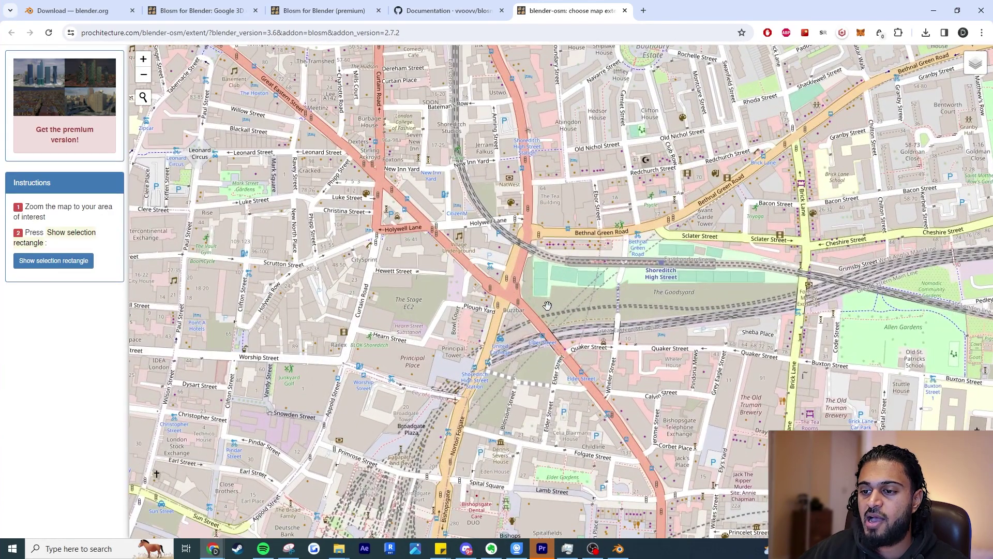
drag(547, 305, 560, 333)
click(60, 263)
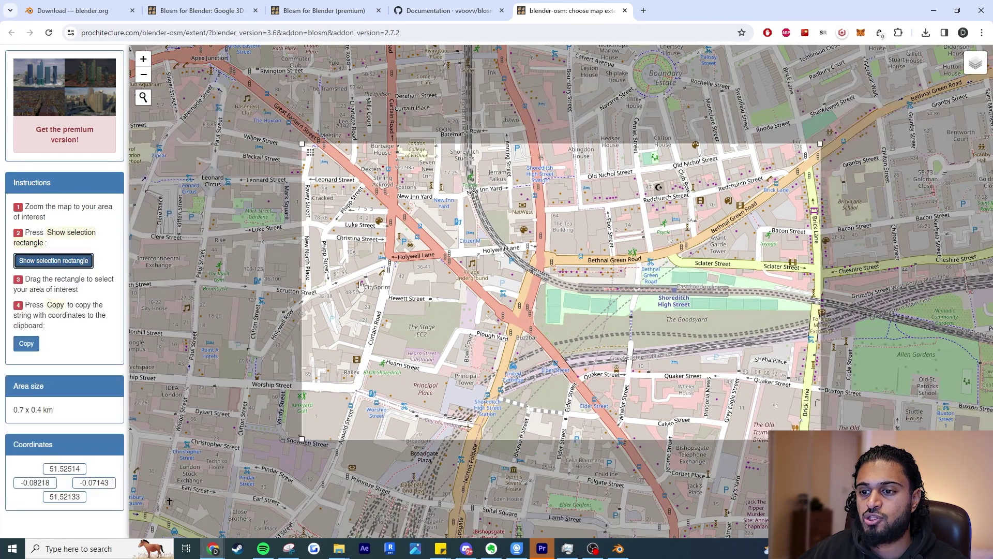
drag(301, 144, 388, 195)
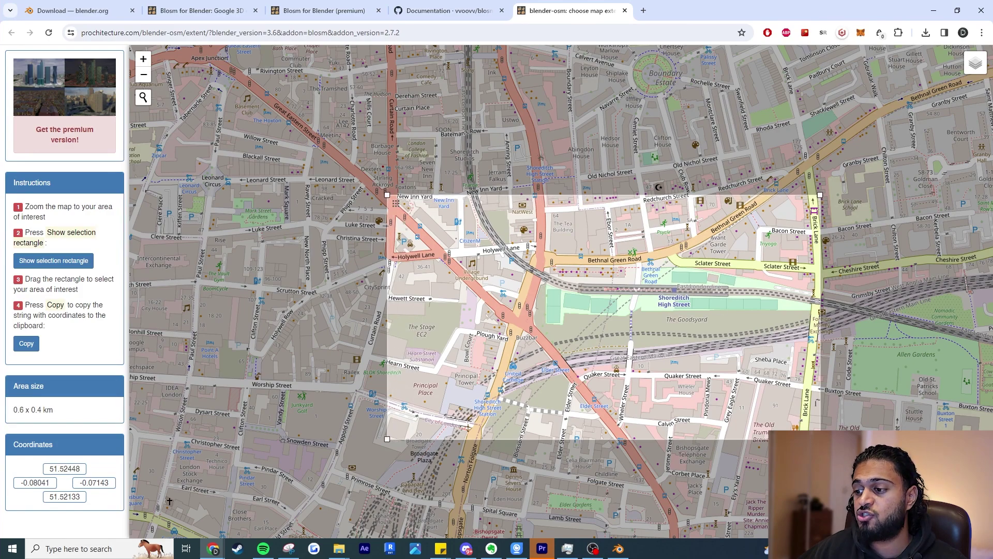
drag(820, 439, 655, 469)
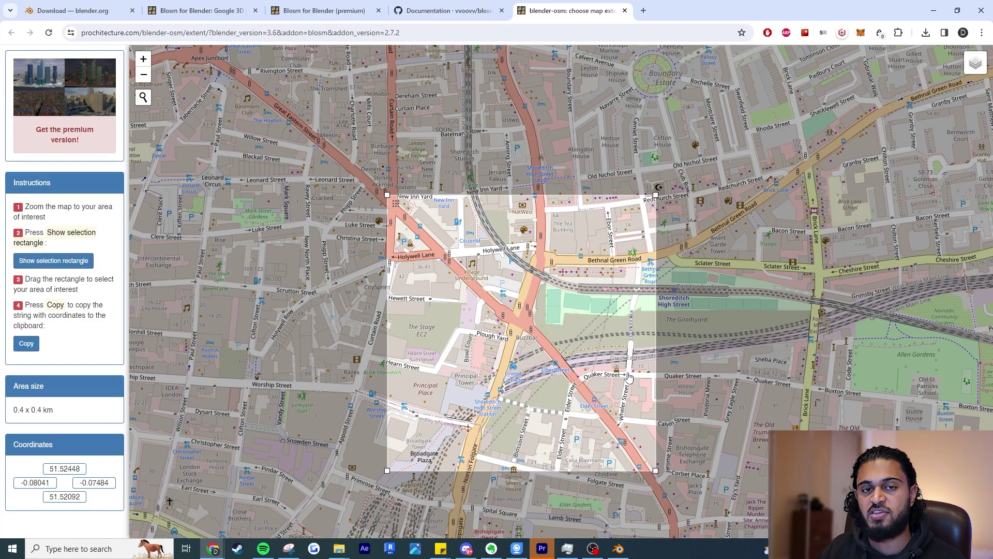
Fine-tune the selection rectangle around Shoreditch High Street to about 0.4 x 0.4 km and copy its coordinates
mouse_move(388, 195)
mouse_down()
mouse_move(388, 240)
mouse_move(388, 213)
mouse_up()
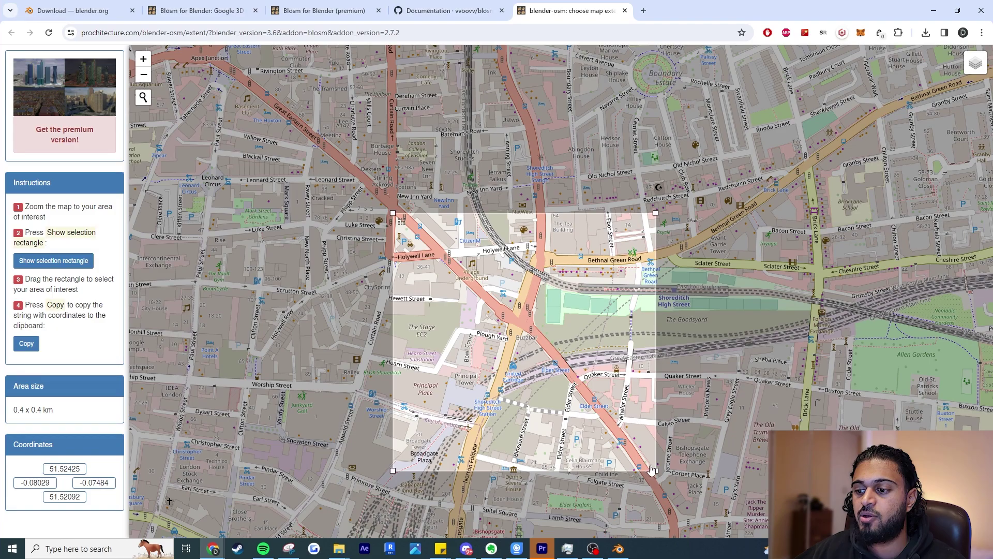
drag(652, 464, 648, 448)
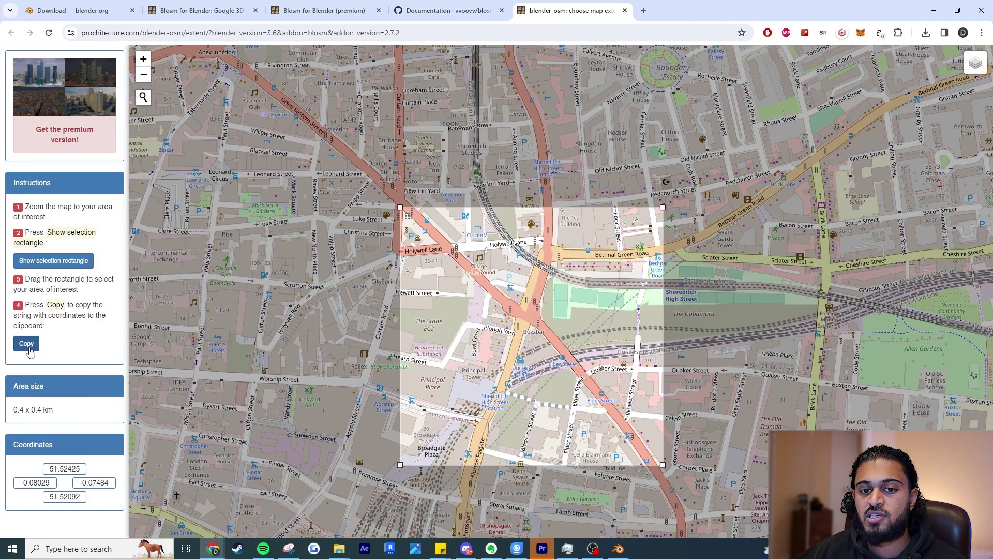
click(26, 343)
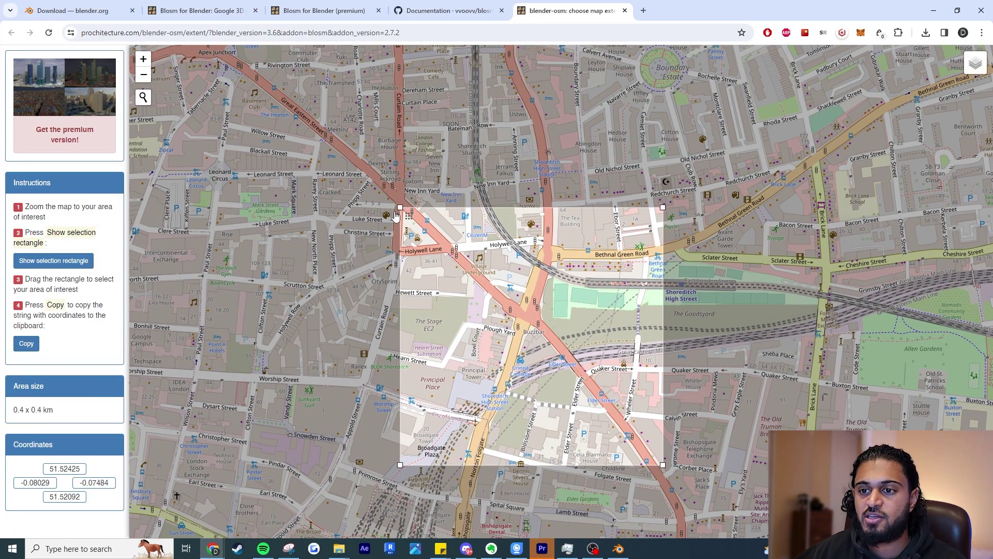
mouse_move(402, 206)
mouse_down()
mouse_move(341, 156)
mouse_move(268, 51)
mouse_move(244, 45)
mouse_move(374, 181)
mouse_move(406, 195)
mouse_move(394, 189)
mouse_up()
click(26, 343)
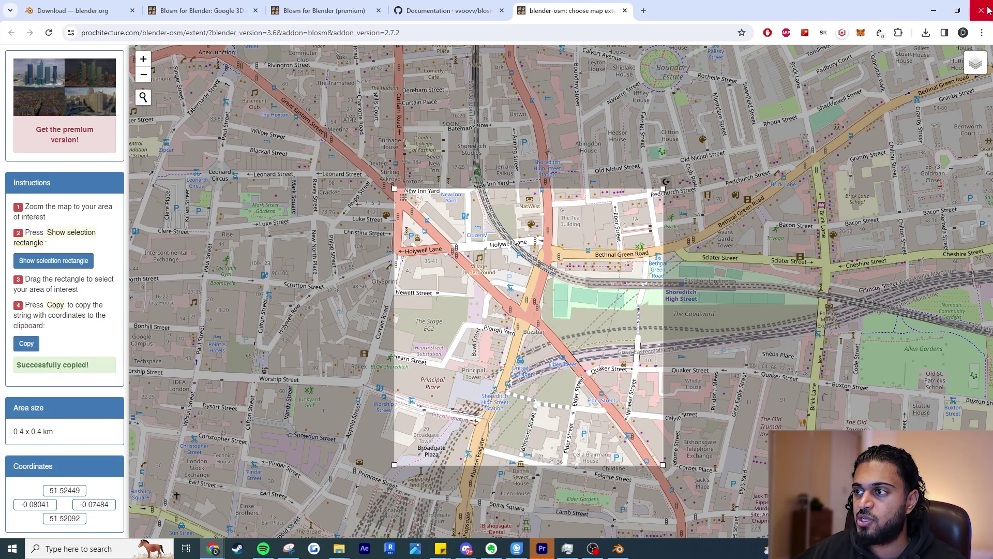
Switch to Blender, paste the copied coordinates as the Blosm extent and choose Google 3D Tiles as the data source
click(933, 14)
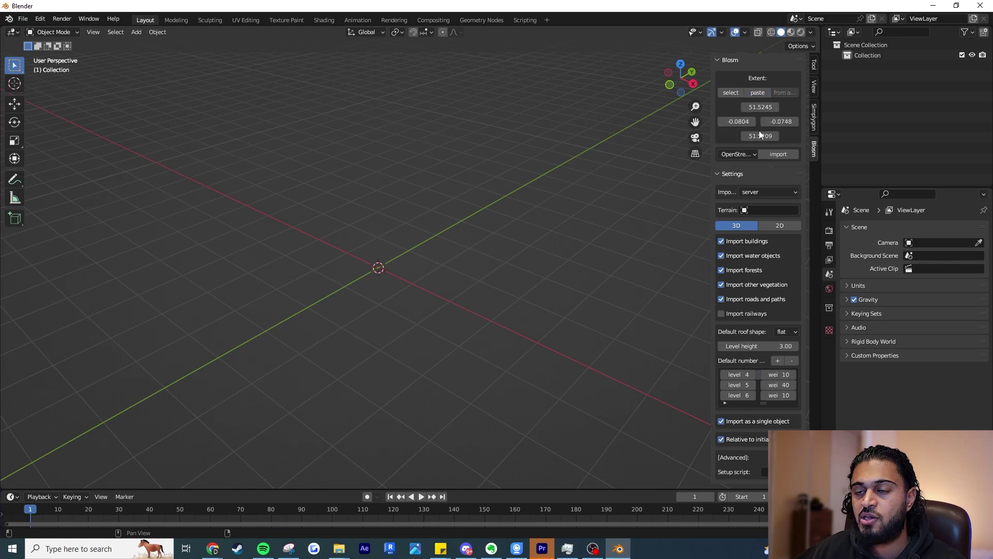
click(740, 153)
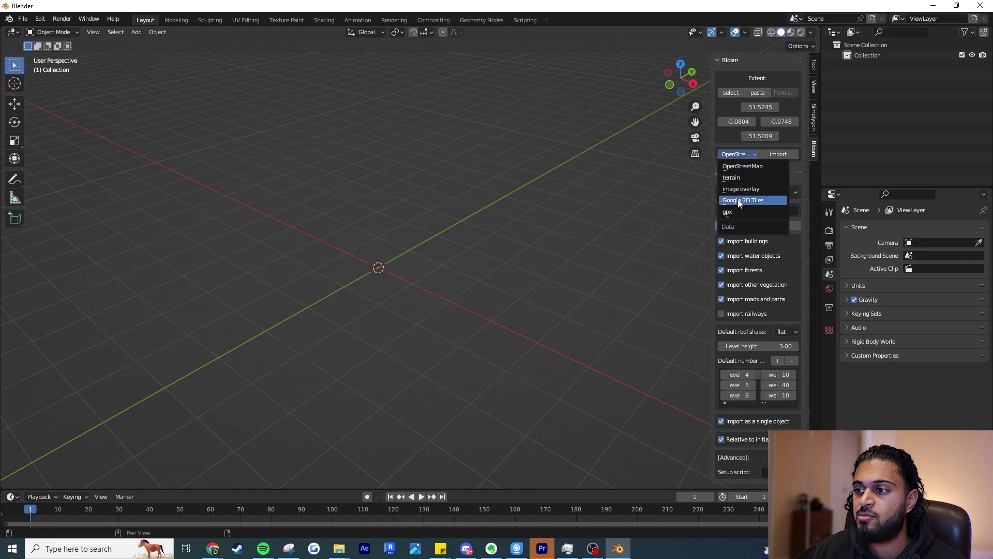
click(737, 199)
click(740, 154)
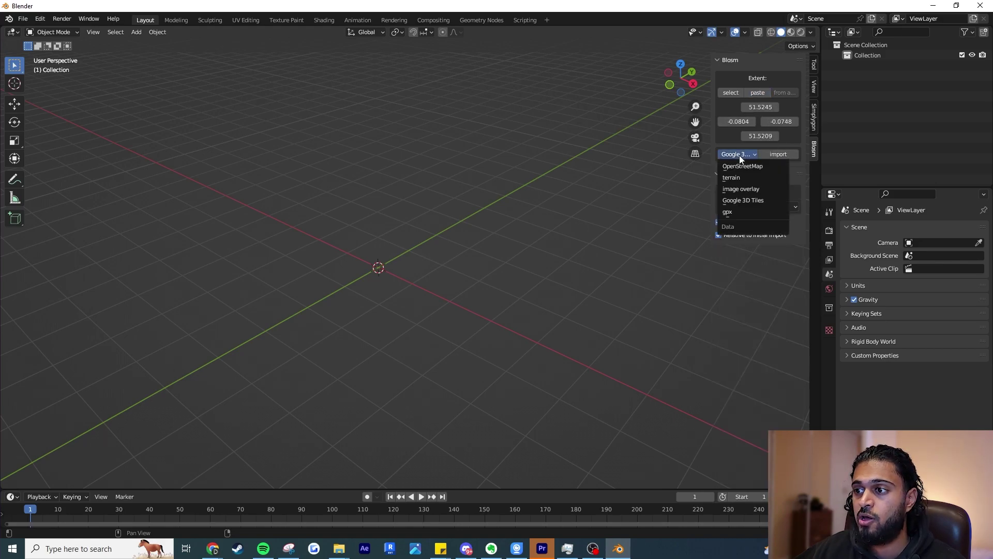
click(751, 197)
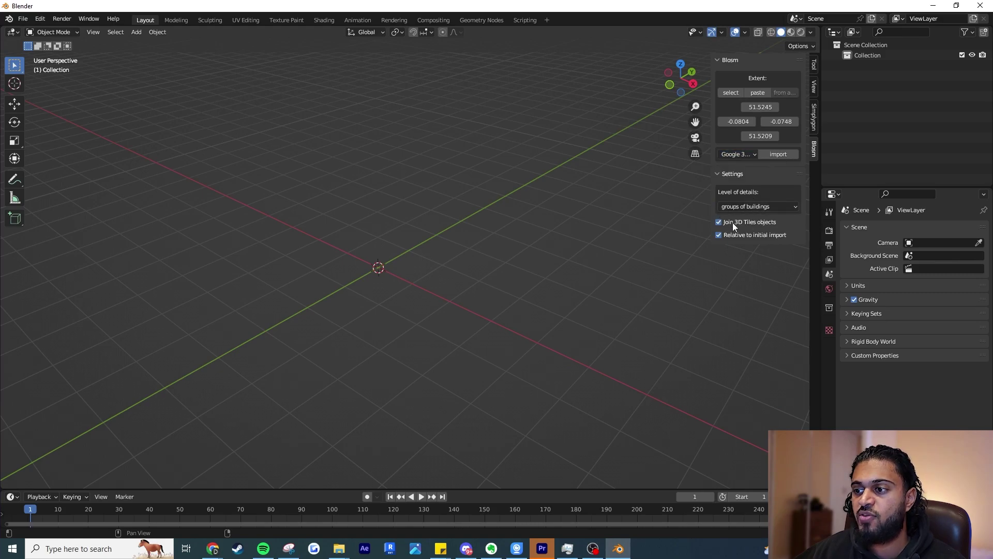
Set the level of details to buildings with more details and import the Google 3D Tiles
click(750, 207)
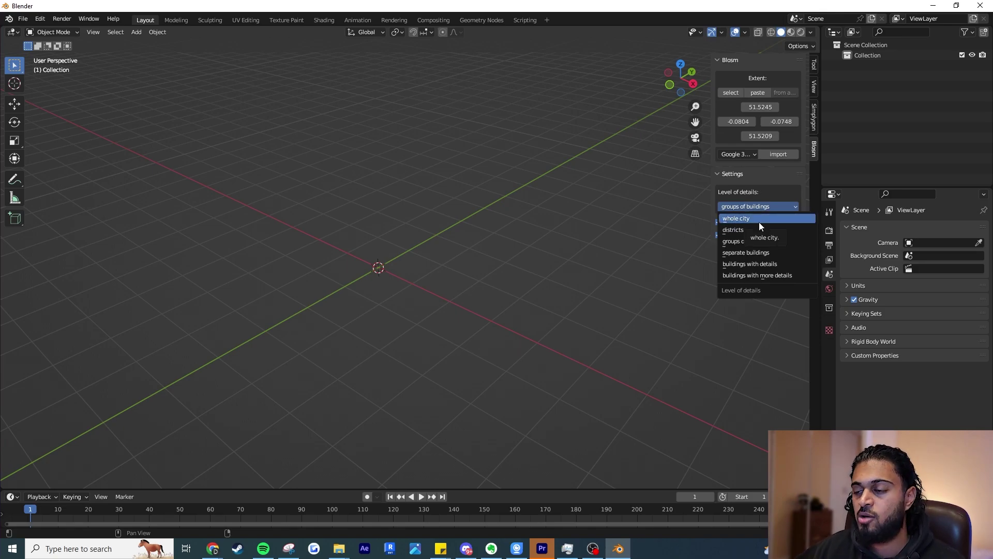
click(782, 277)
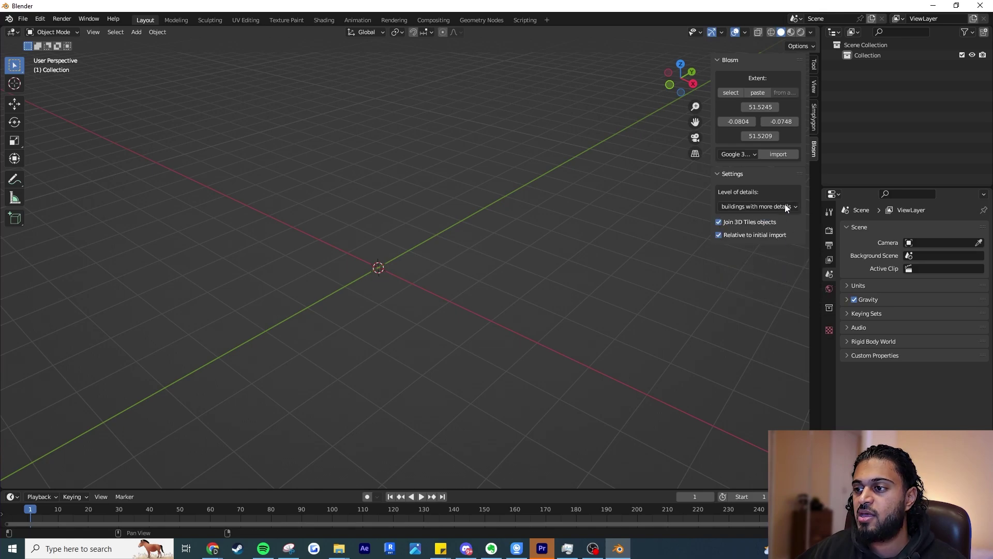
click(777, 153)
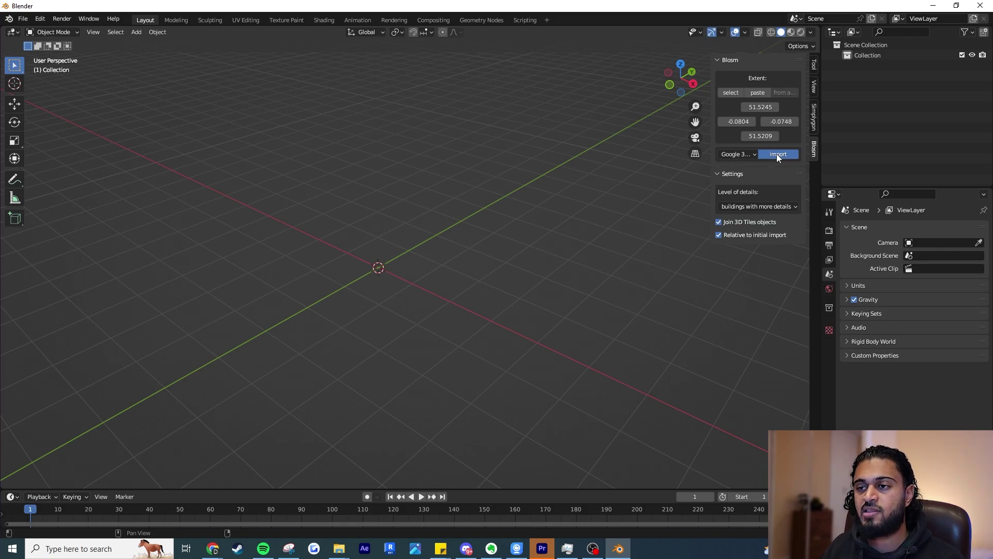
click(777, 154)
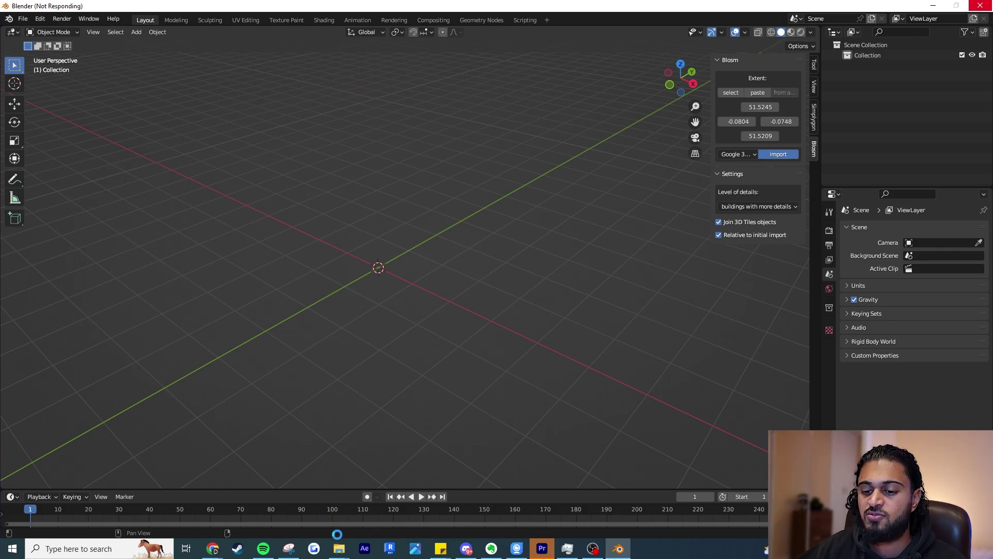
Switch to File Explorer and check the downloaded tile files in the google folder inside BLOSM's 3d_tiles folder
mouse_move(339, 548)
click(559, 499)
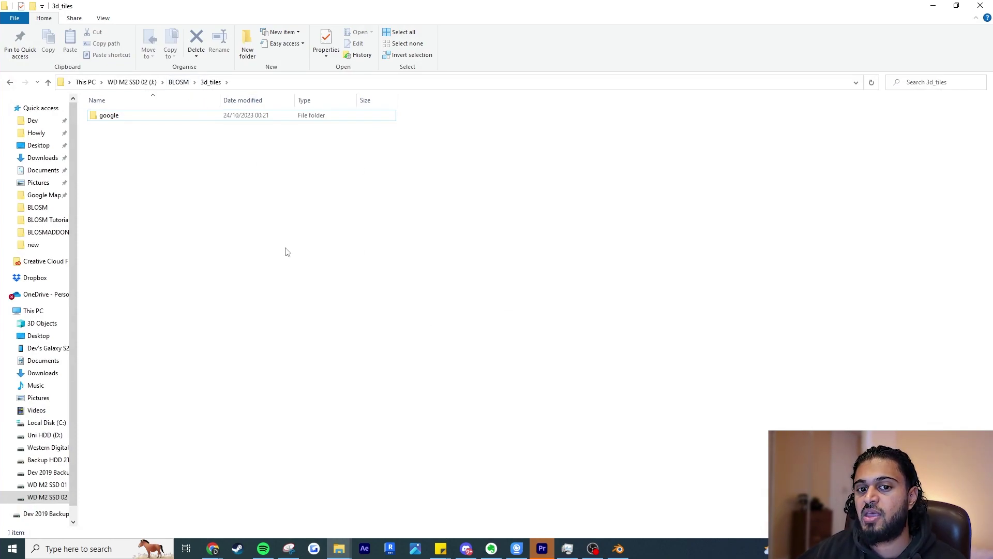
double_click(201, 119)
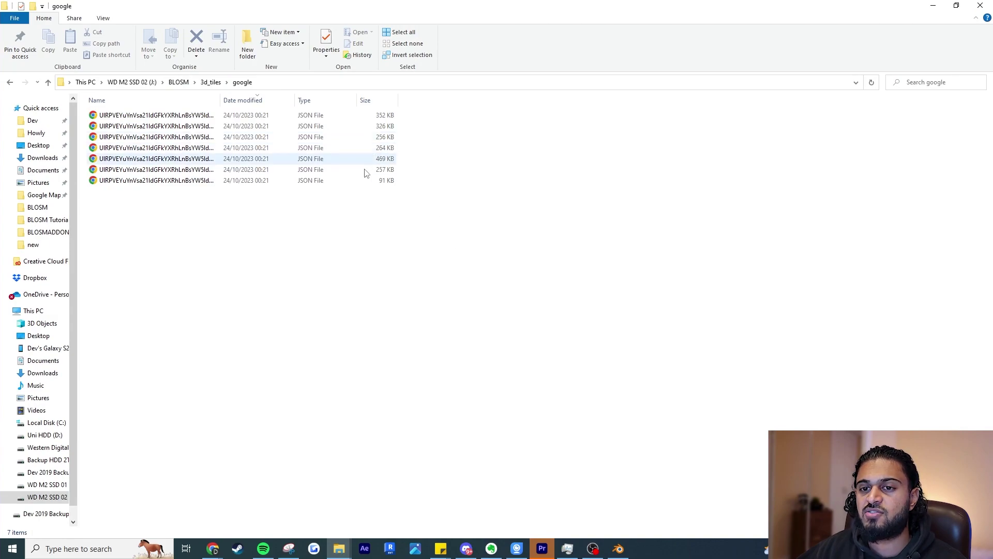
click(242, 82)
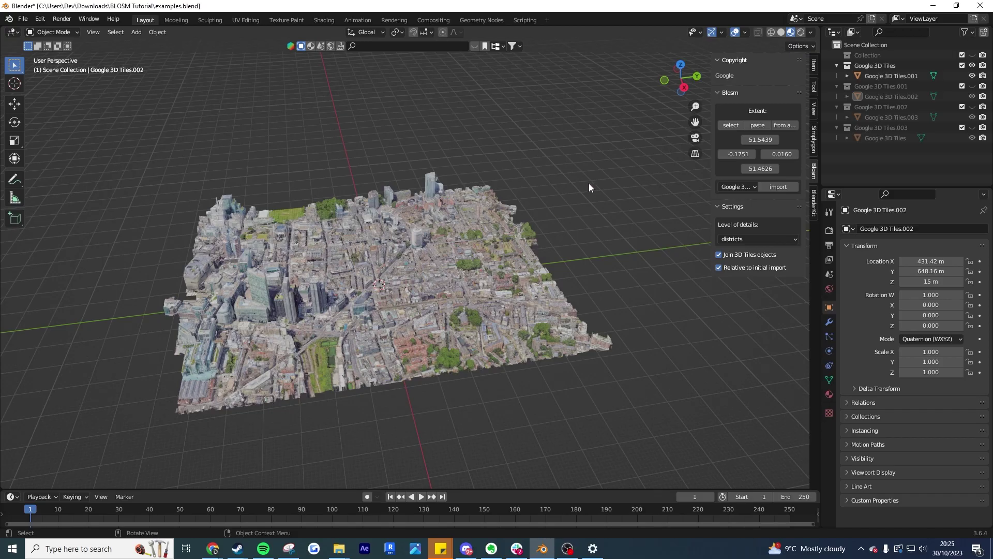
Examine the Google 3D Tiles example model up close and review the level of details options, including buildings with more details
middle_drag(589, 183, 502, 261)
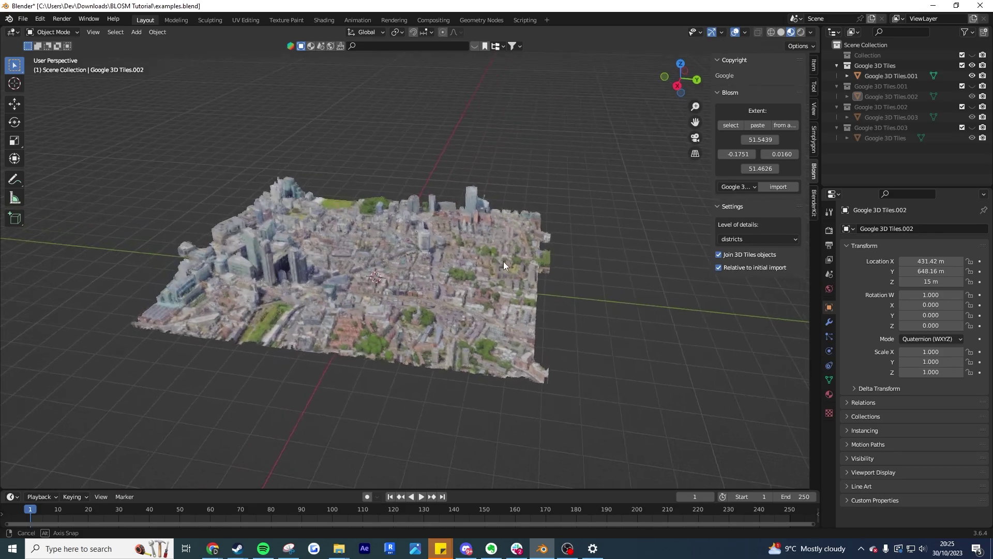
scroll(353, 244, up, 5)
middle_drag(379, 260, 559, 181)
scroll(473, 196, up, 4)
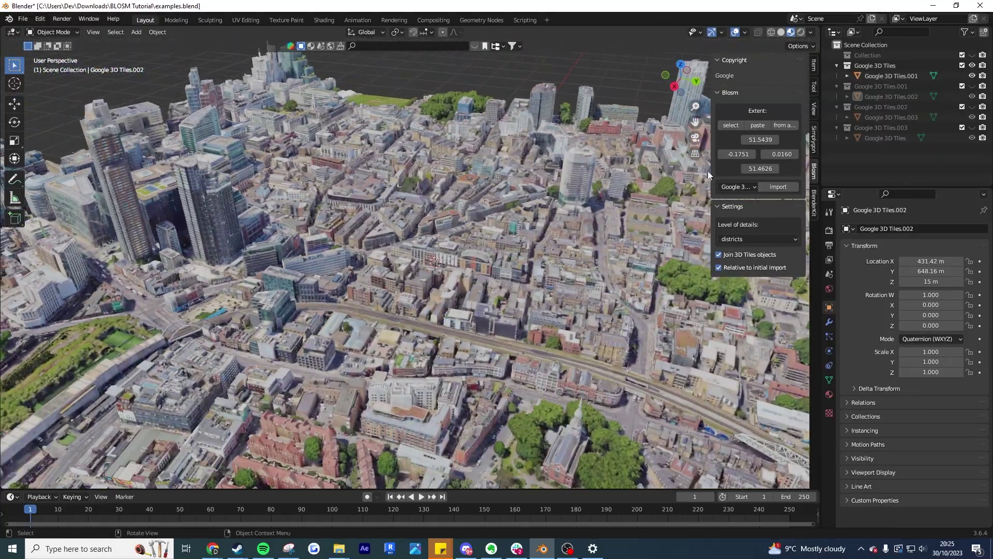
click(772, 239)
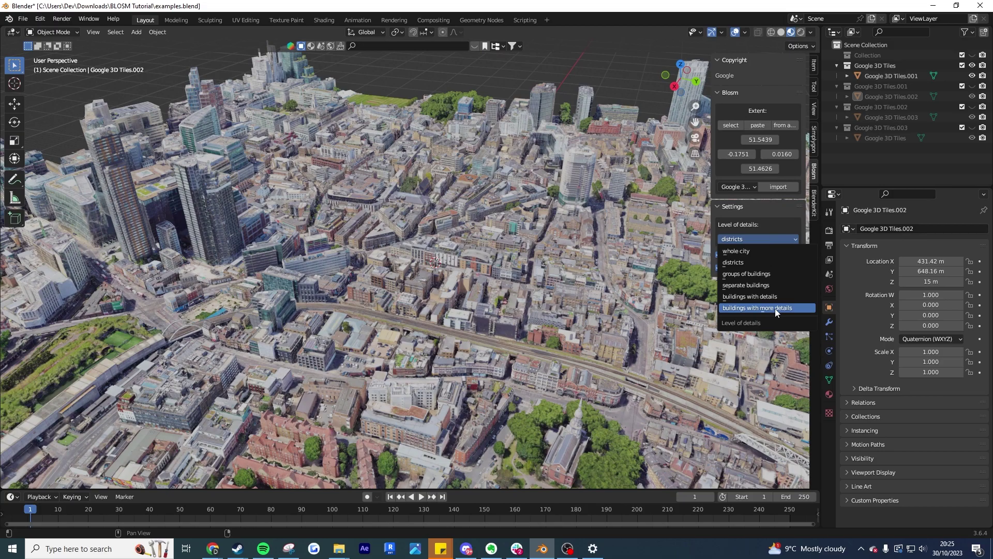
middle_drag(302, 261, 370, 253)
scroll(362, 261, up, 3)
middle_drag(421, 156, 387, 231)
scroll(387, 231, up, 2)
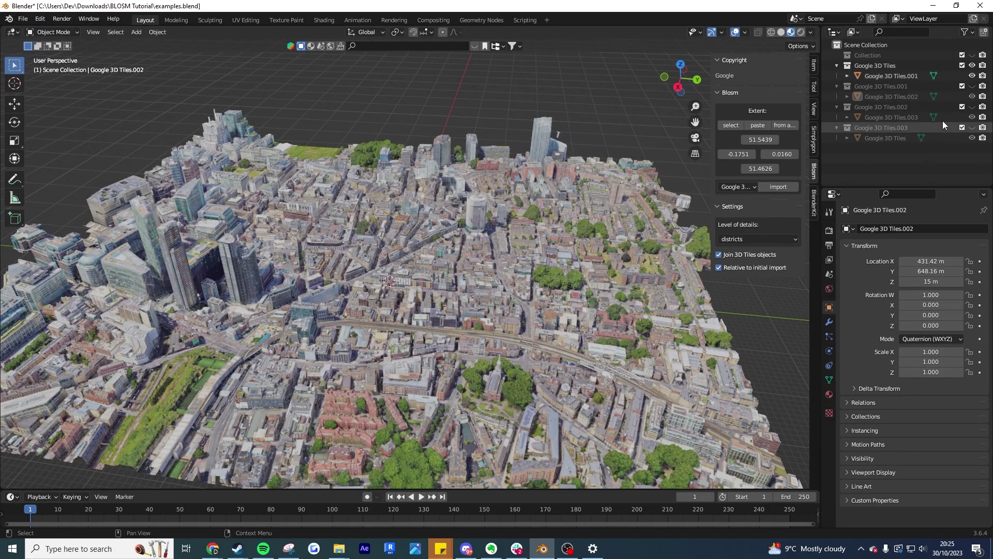
Show the Google 3D Tiles.001 collection in place of Google 3D Tiles and inspect its detail against the separate buildings option
click(973, 85)
click(973, 65)
click(755, 240)
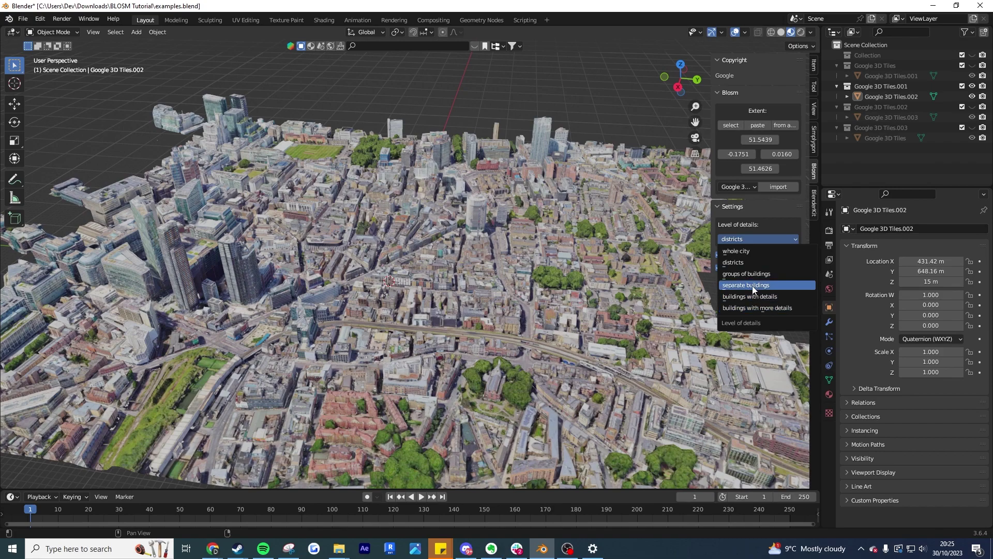
click(973, 66)
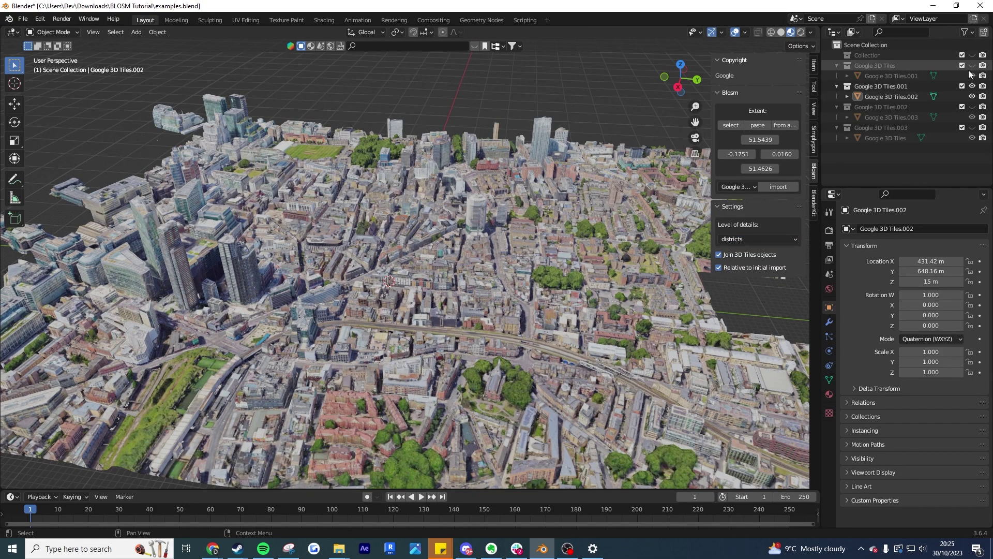
click(973, 65)
scroll(458, 221, up, 10)
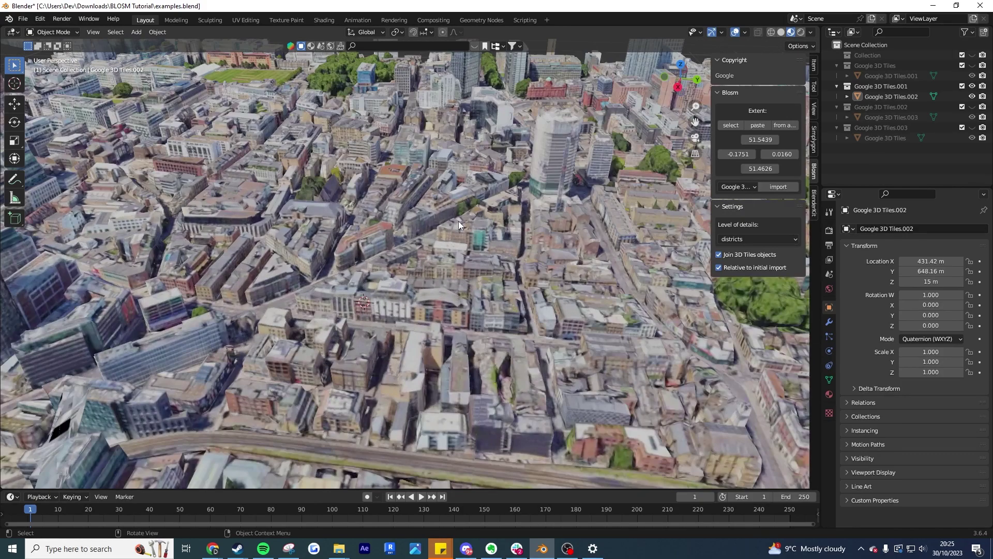
scroll(362, 267, down, 10)
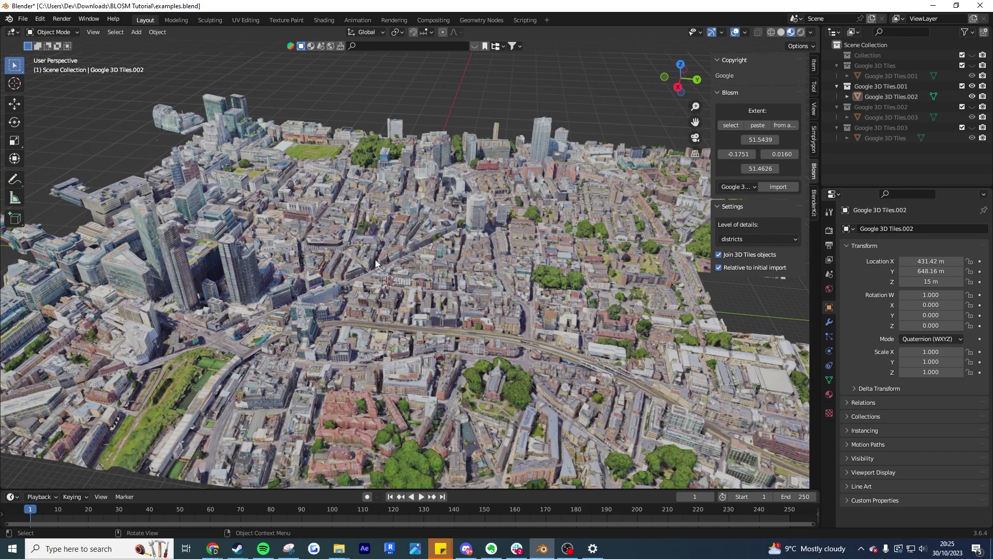
middle_drag(400, 240, 357, 241)
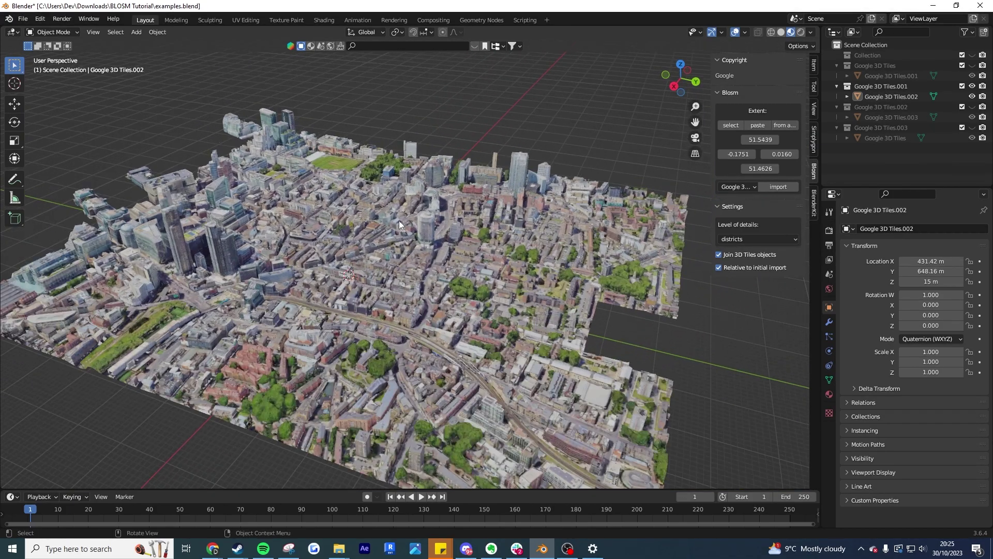
Show the Google 3D Tiles.002 collection in place of Google 3D Tiles.001 and inspect its detail against the groups of buildings option
click(972, 96)
click(973, 107)
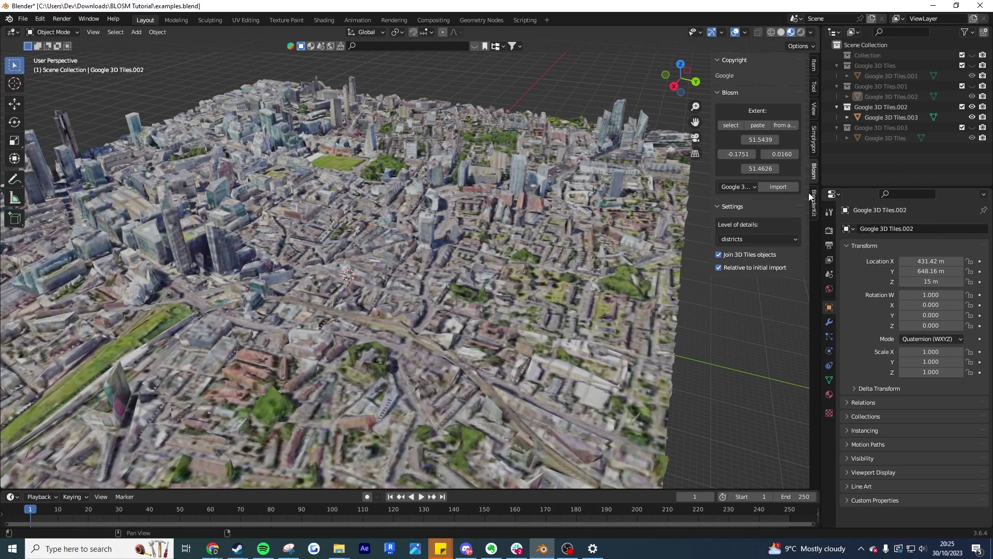
click(761, 238)
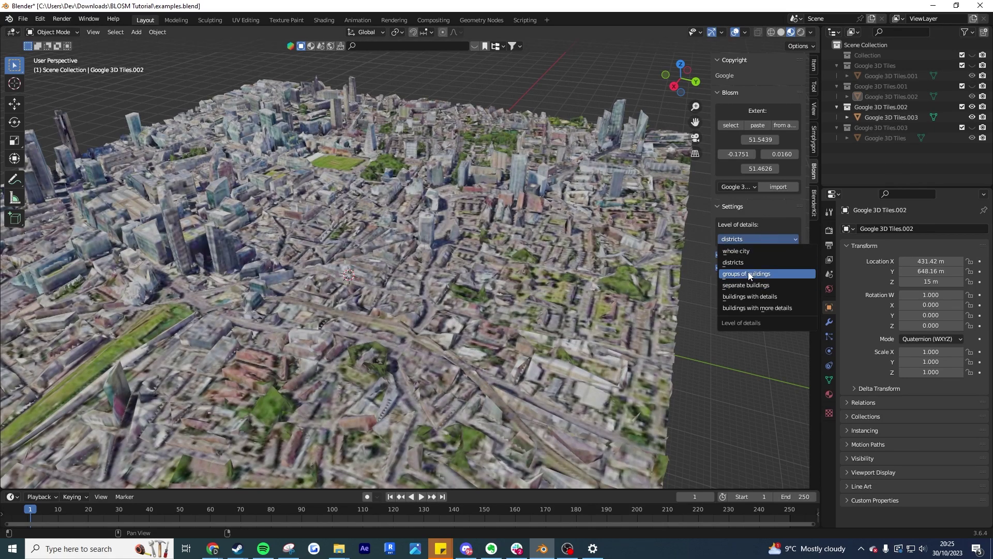
middle_drag(481, 259, 410, 225)
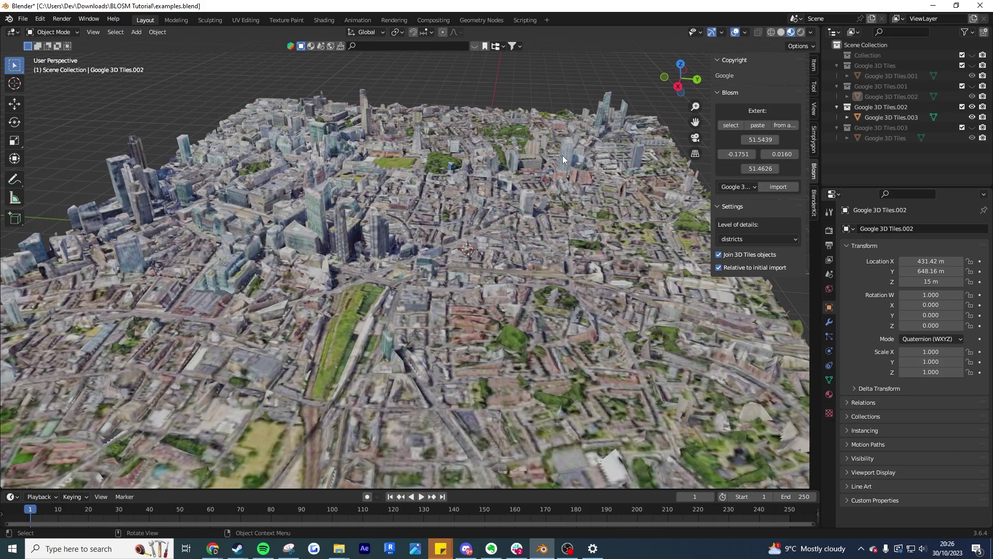
Show the Google 3D Tiles.003 collection in place of Google 3D Tiles.002, inspect its coverage, and check the level of details options
click(972, 107)
click(972, 127)
scroll(331, 282, down, 5)
shift+middle_drag(359, 278, 778, 213)
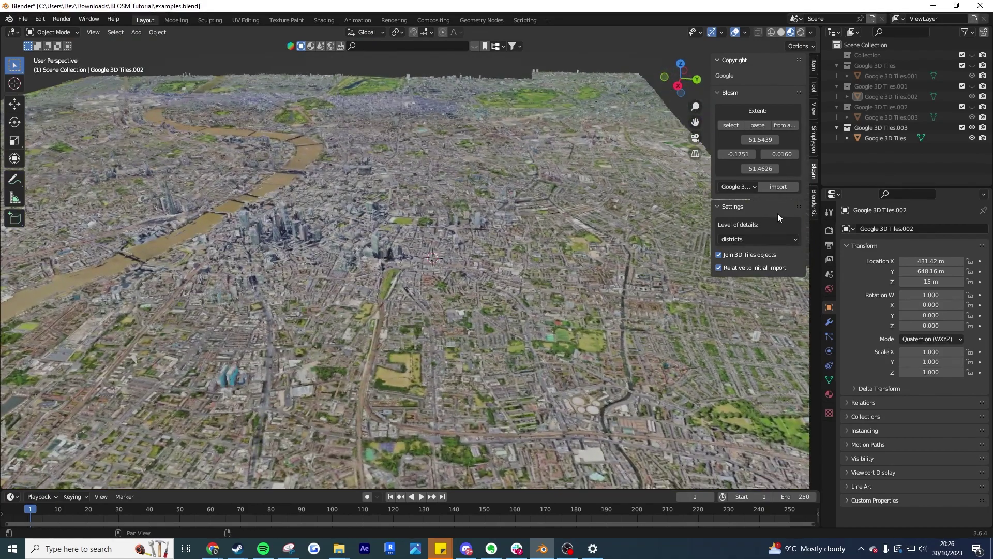
click(774, 237)
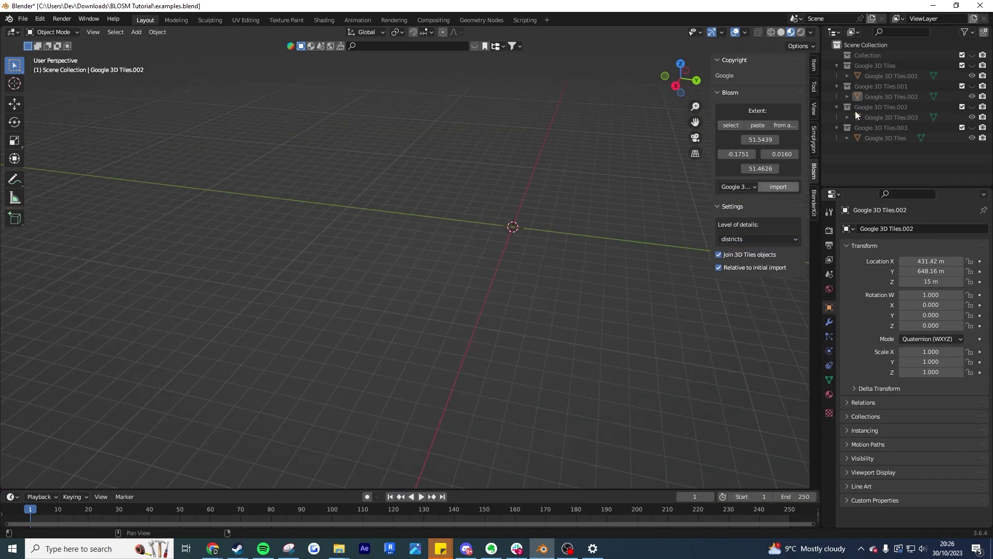
Show the Google 3D Tiles collection and overlay Google 3D Tiles.001, toggling its visibility to compare the two extents
click(972, 65)
middle_drag(587, 213, 384, 227)
scroll(384, 228, up, 7)
scroll(446, 229, down, 2)
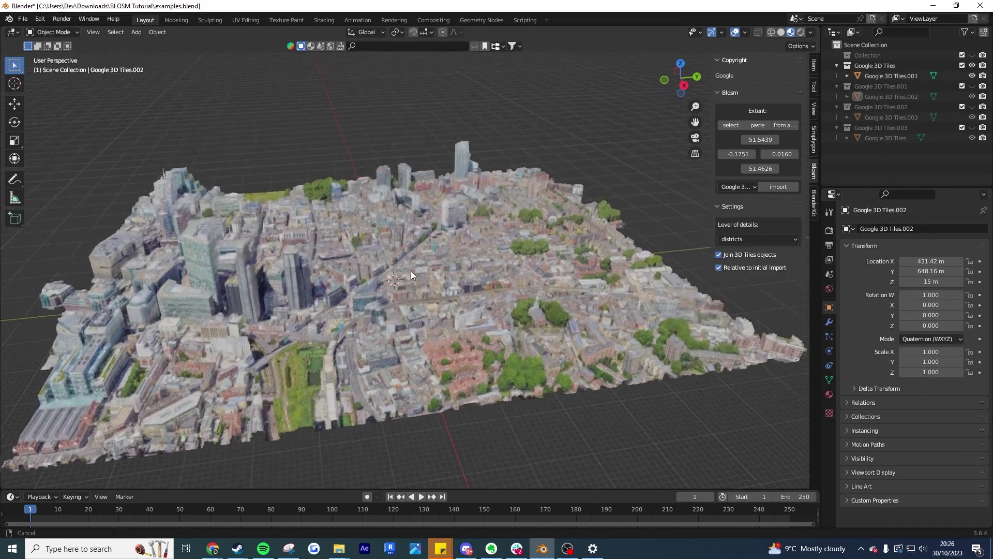
click(971, 88)
click(971, 88)
click(972, 88)
click(972, 88)
click(972, 88)
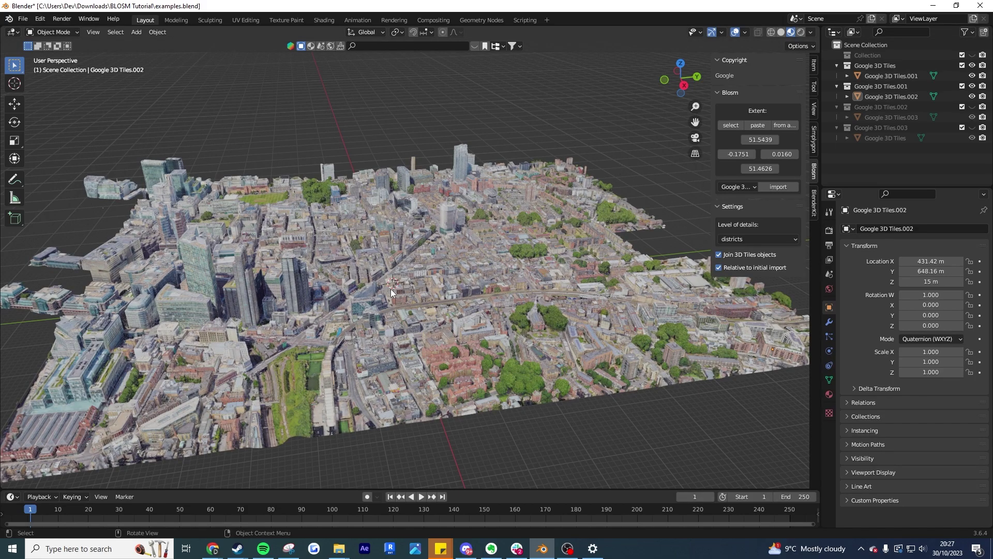
Show the Google 3D Tiles.002 and Google 3D Tiles.003 collections as well, then select the outermost city mesh
click(973, 107)
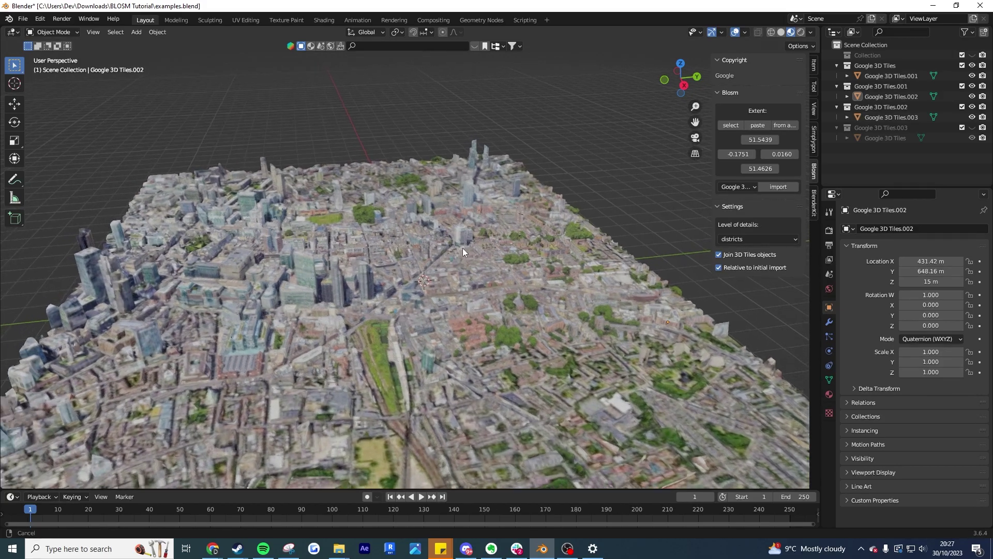
middle_drag(463, 248, 654, 243)
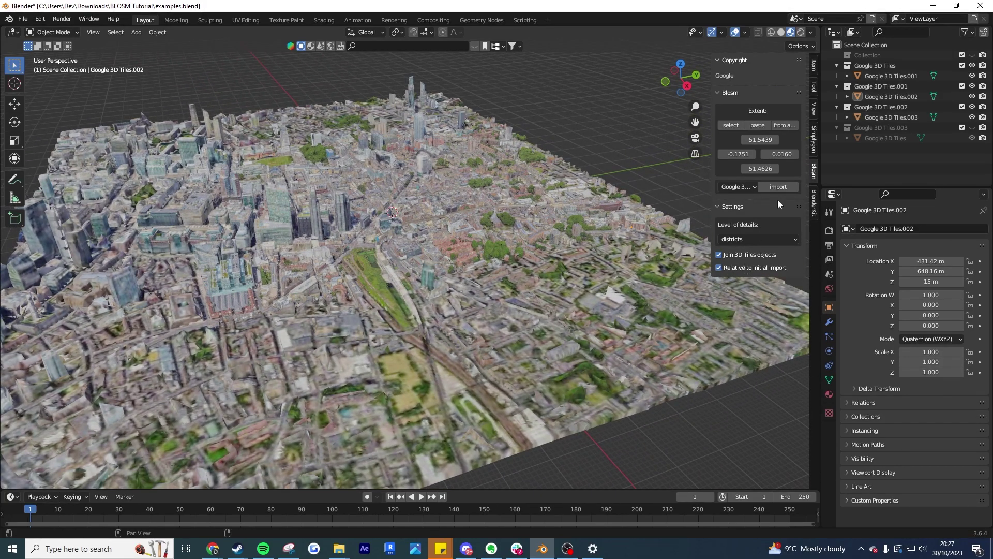
click(972, 127)
scroll(353, 225, down, 6)
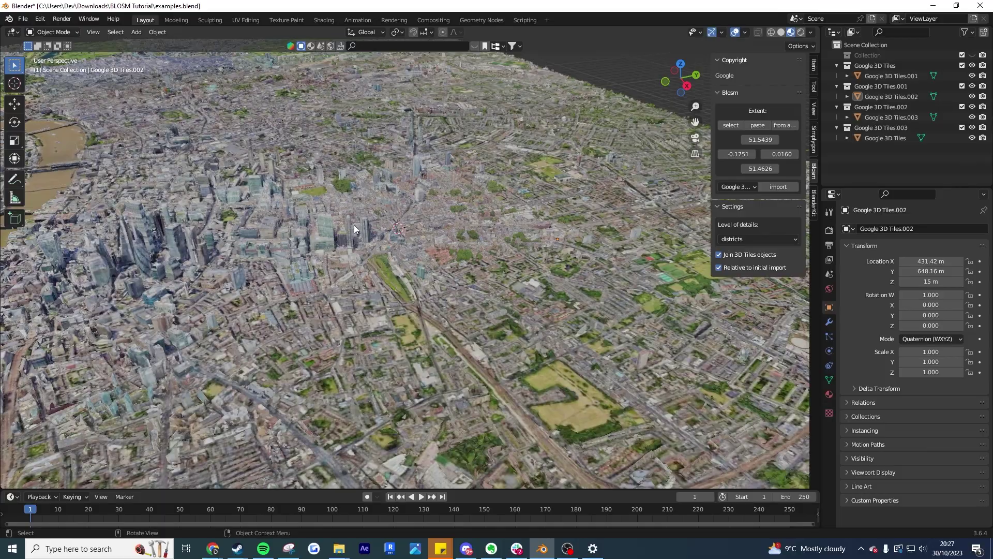
click(565, 144)
middle_drag(565, 144, 461, 182)
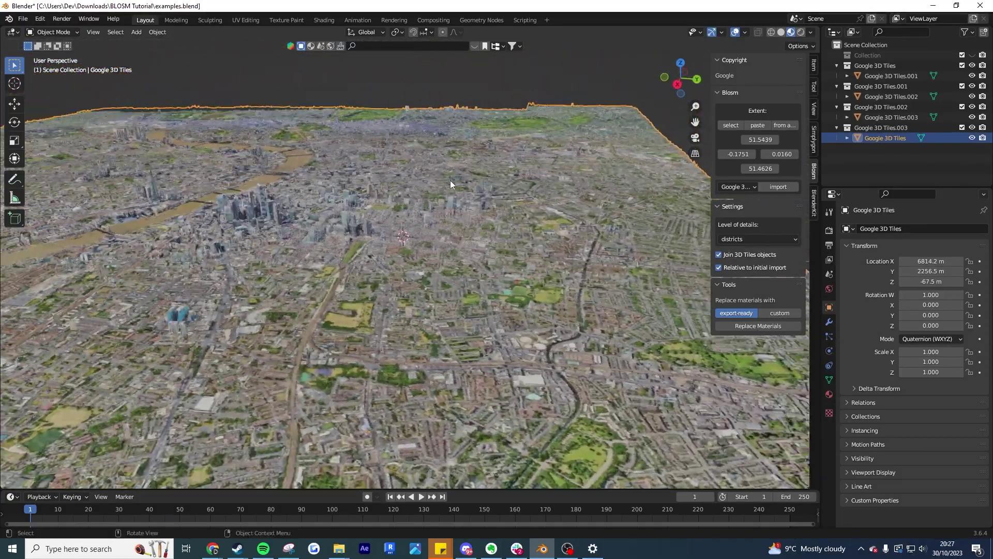
Select the Google 3D Tiles.002 mesh and add the outermost Google 3D Tiles mesh to the selection to compare their extents
scroll(317, 201, up, 3)
click(312, 194)
middle_drag(312, 193, 371, 225)
scroll(347, 186, up, 3)
scroll(384, 198, down, 2)
scroll(371, 225, down, 3)
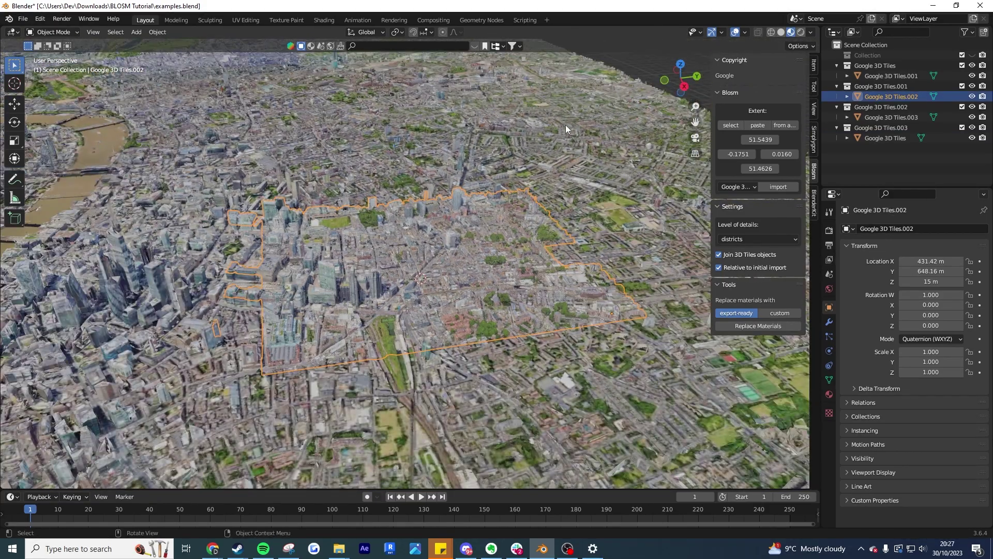
middle_drag(574, 118, 488, 154)
click(488, 154)
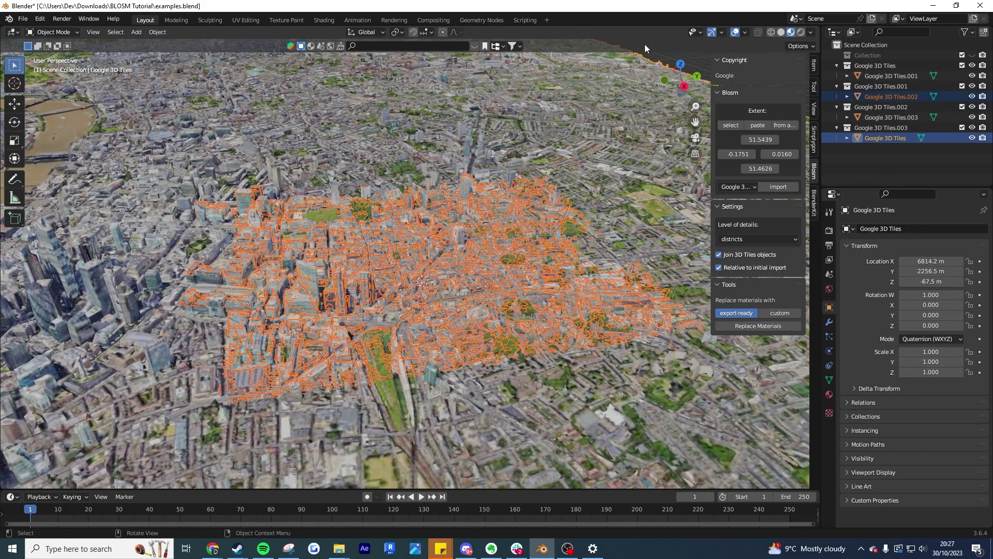
middle_drag(563, 137, 566, 113)
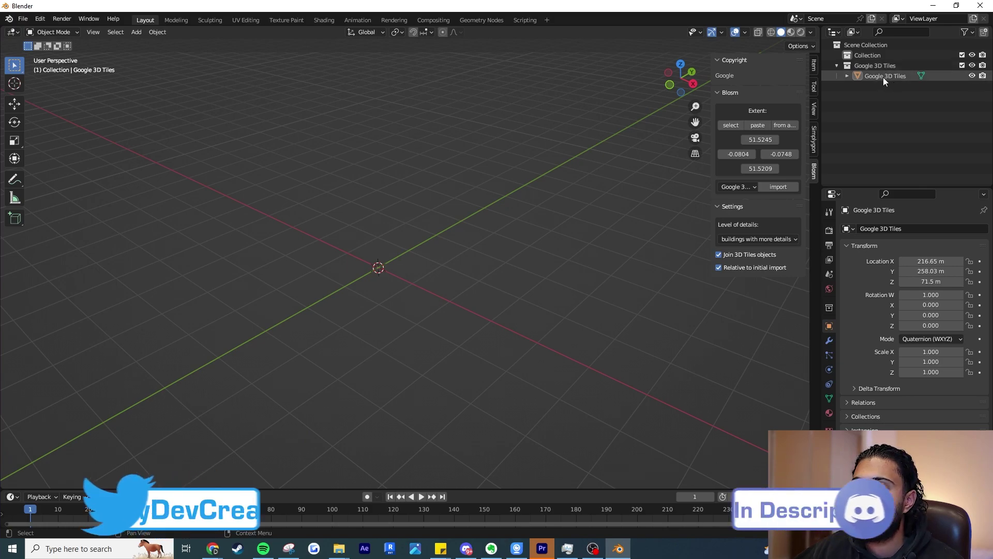
Find the Google 3D Tiles mesh in the new scene and inspect its untextured buildings
click(874, 66)
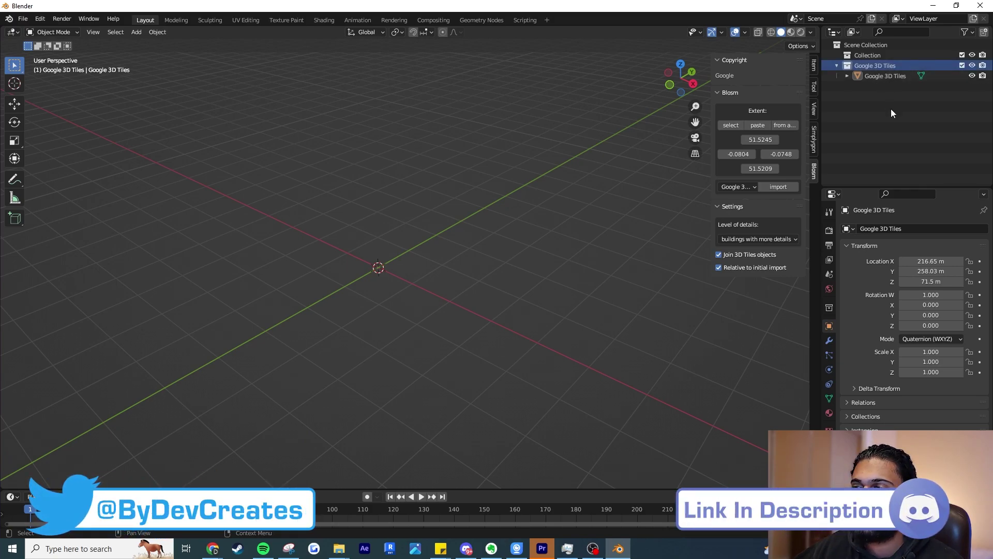
click(876, 76)
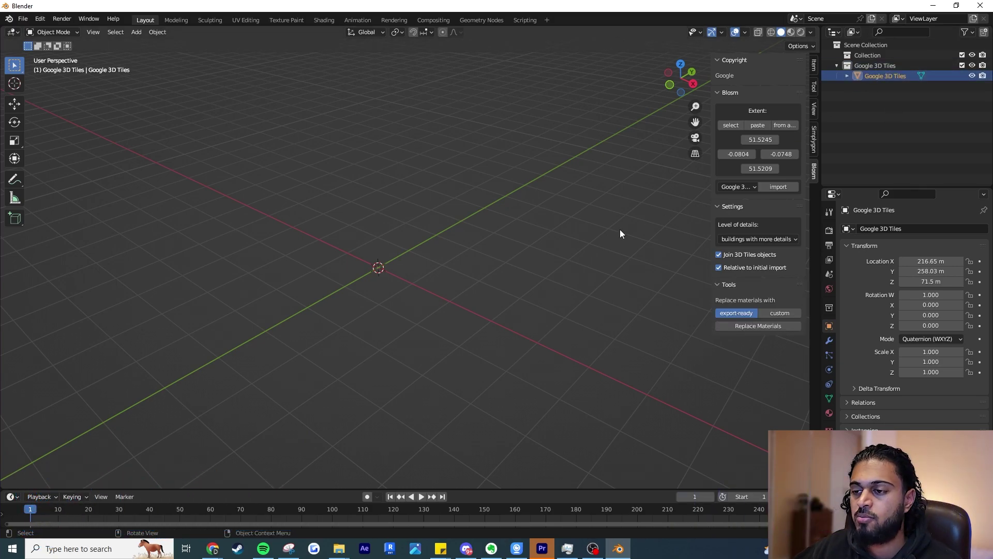
click(461, 247)
scroll(384, 256, up, 8)
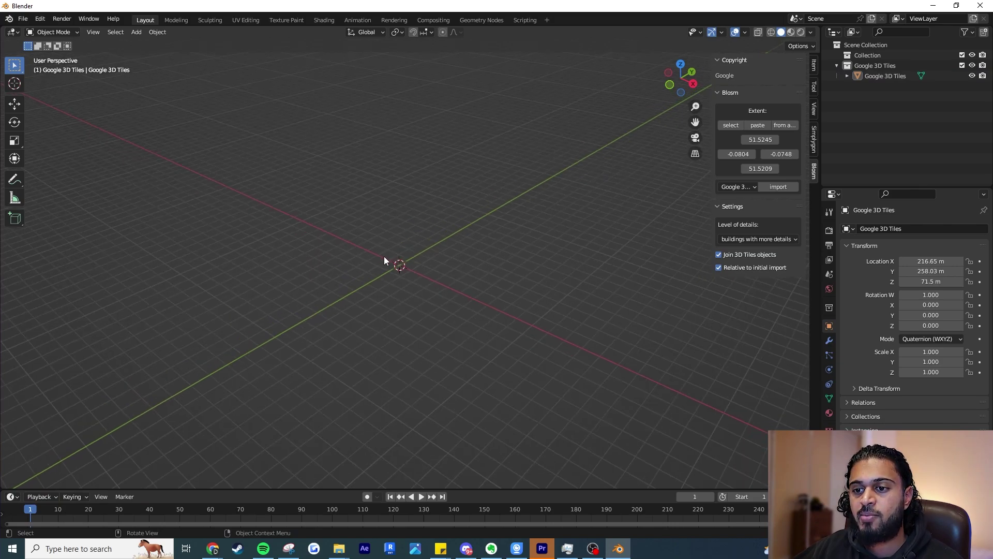
scroll(405, 264, down, 10)
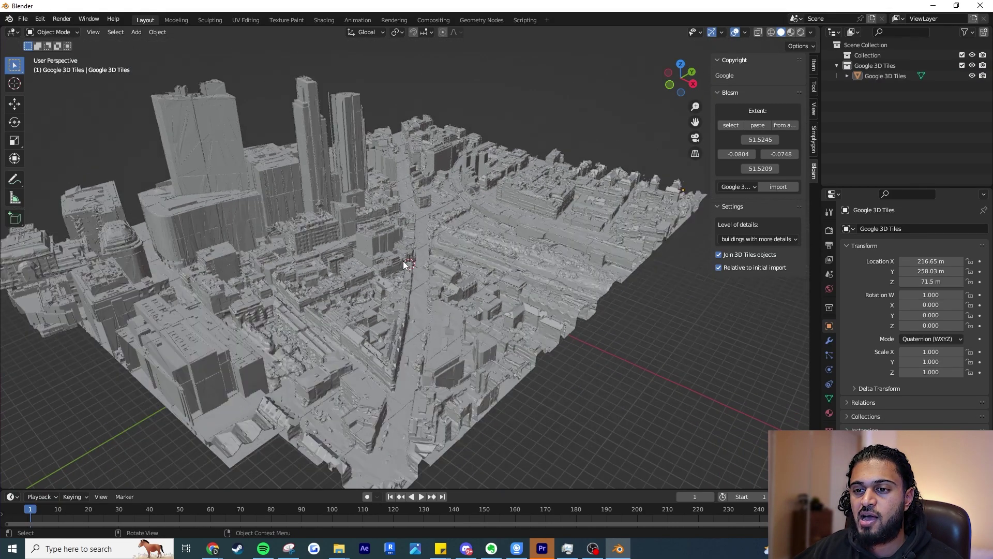
middle_drag(403, 261, 666, 163)
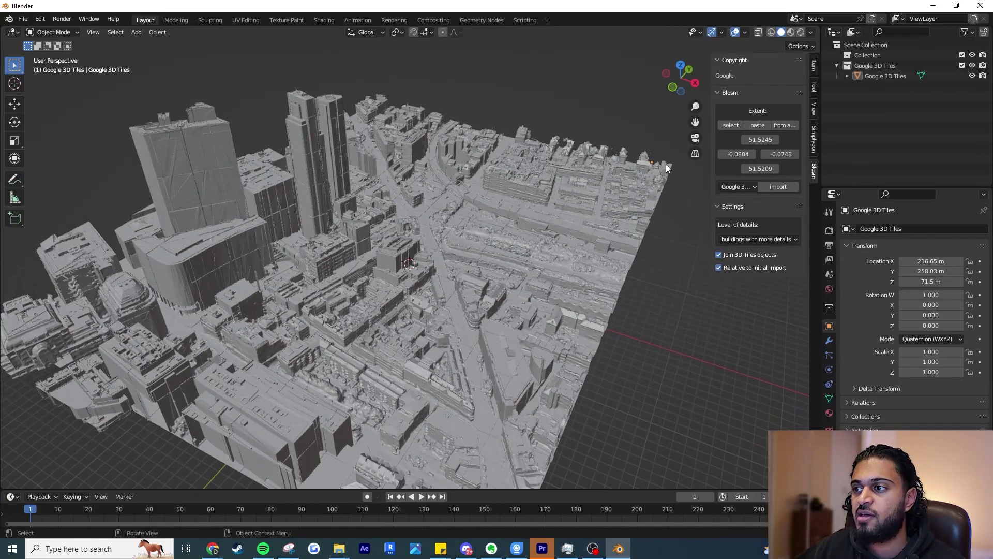
Set the 3D view's clip end distance to 2000 m
click(813, 109)
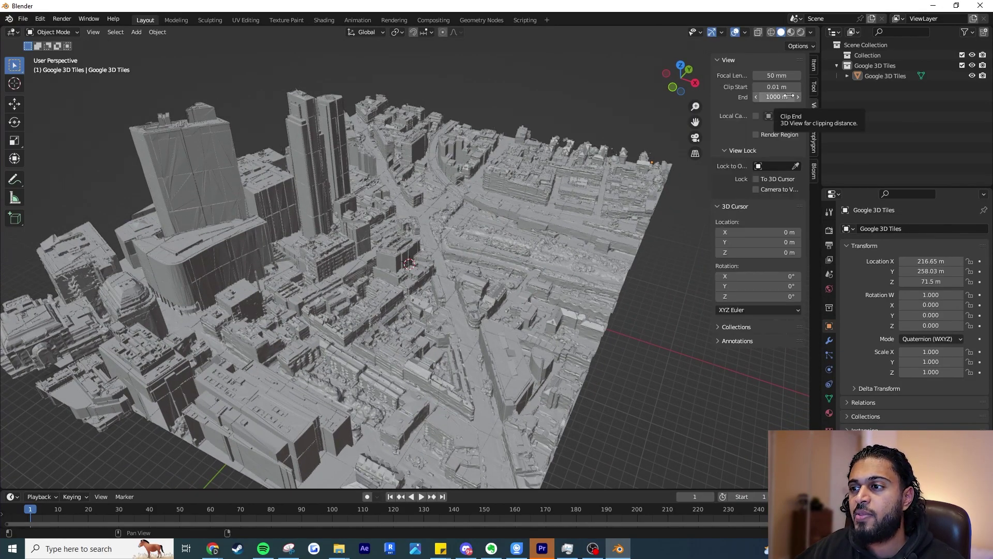
drag(787, 100, 703, 100)
middle_drag(374, 278, 641, 163)
drag(780, 97, 818, 98)
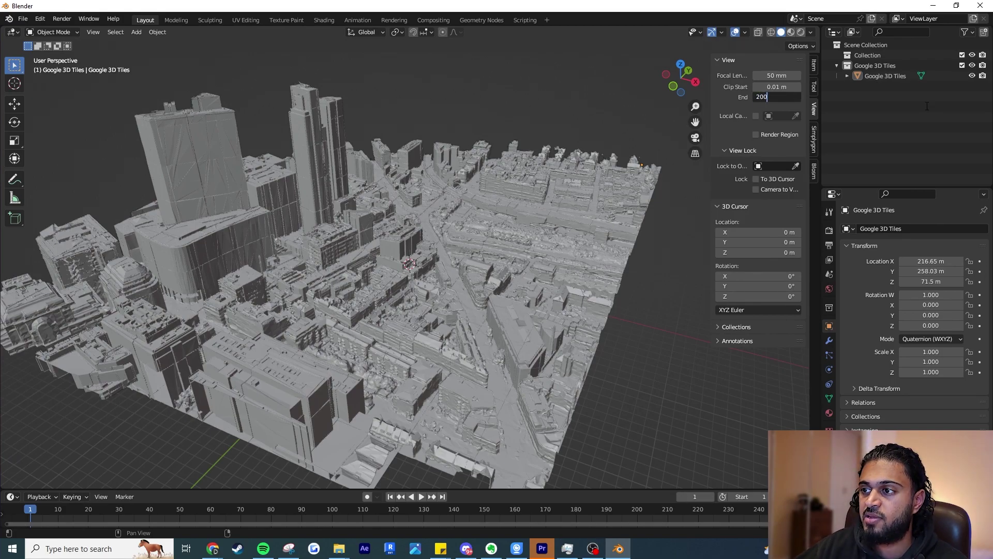
key(Return)
middle_drag(483, 250, 473, 213)
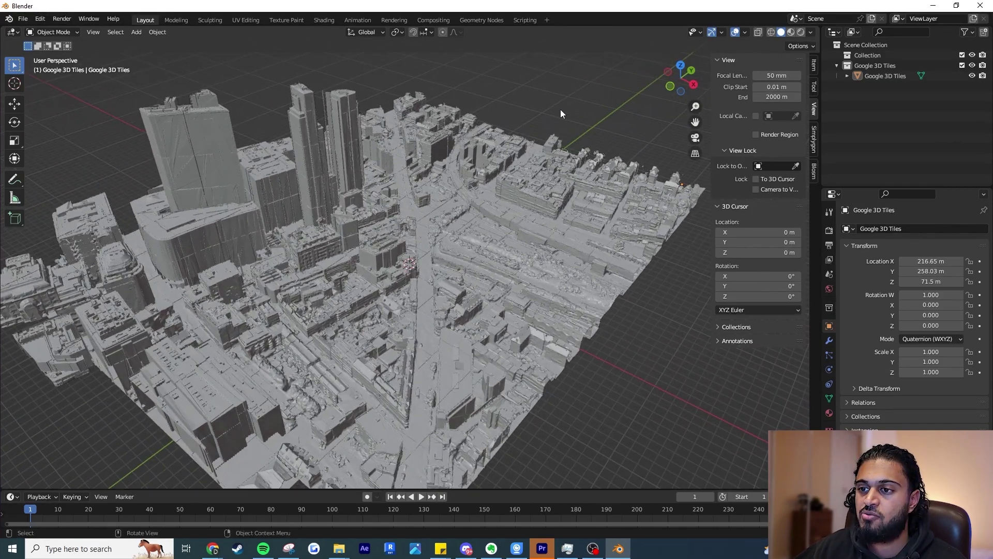
Display the city mesh with material preview shading and inspect the textured streets, towers and railway bridge up close
click(792, 32)
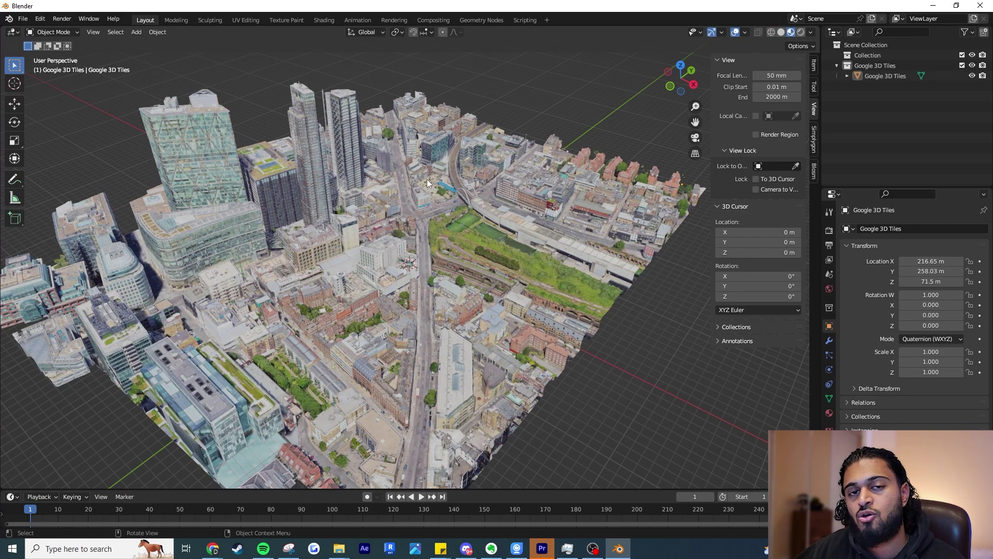
middle_drag(433, 182, 517, 317)
scroll(385, 219, up, 4)
click(383, 219)
scroll(486, 349, up, 3)
scroll(451, 293, down, 3)
middle_drag(451, 293, 440, 264)
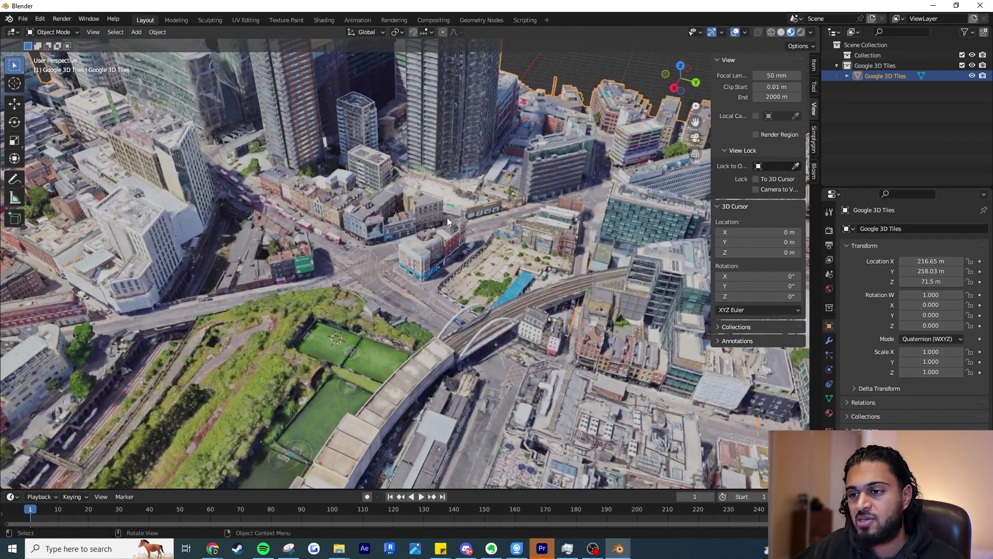
click(593, 62)
scroll(519, 183, down, 3)
scroll(447, 239, up, 5)
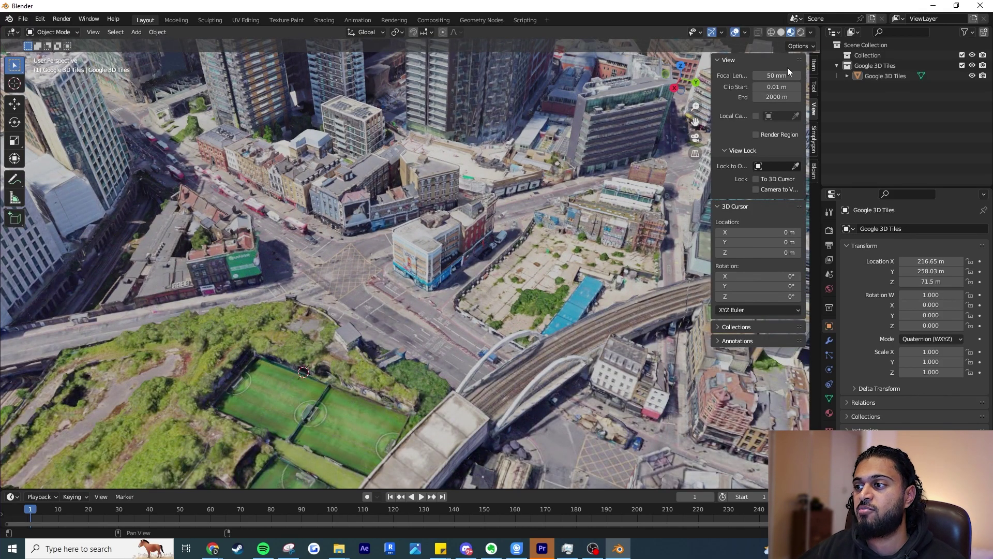
Expand the Google 3D Tiles object and examine the list of materials assigned to its mesh
click(846, 76)
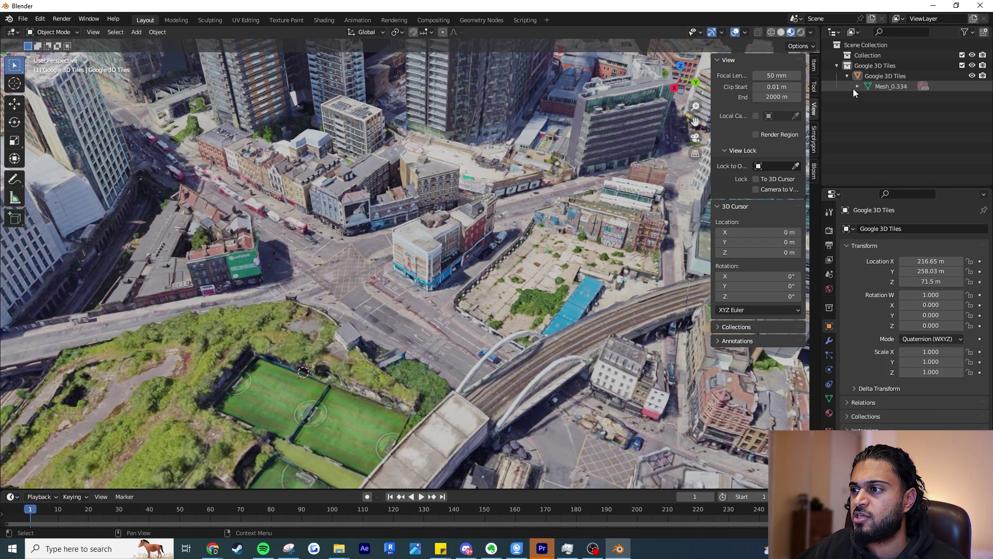
click(830, 414)
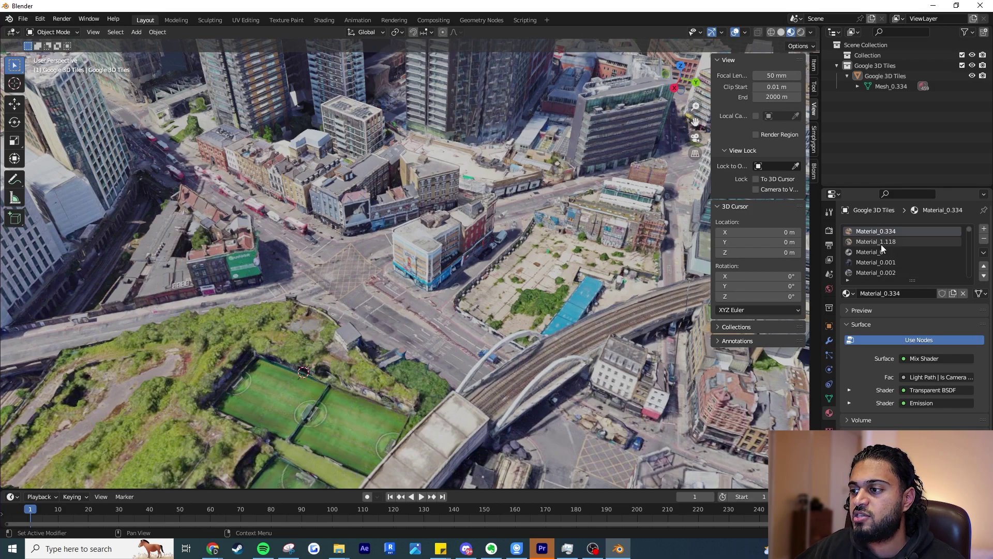
scroll(895, 248, down, 1)
scroll(893, 247, down, 5)
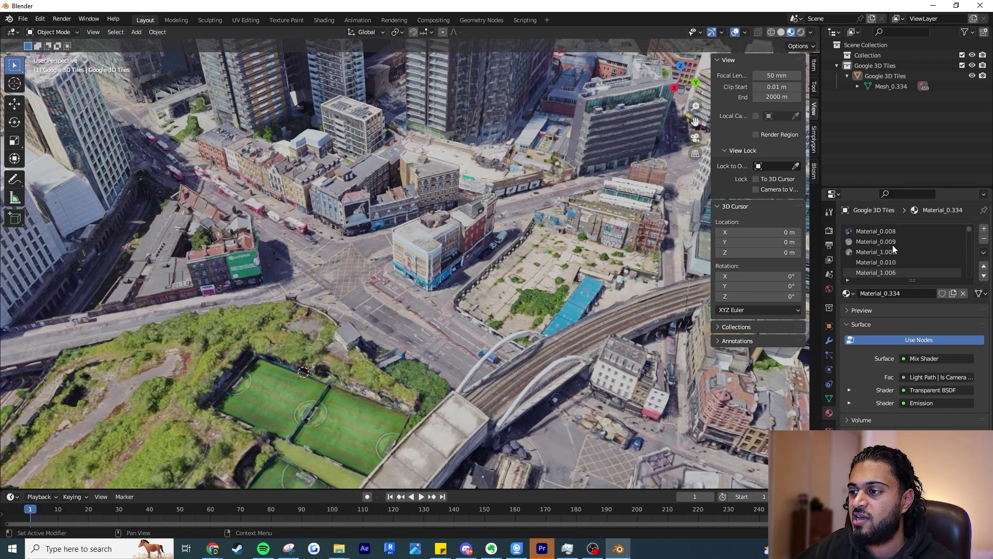
scroll(893, 244, up, 1)
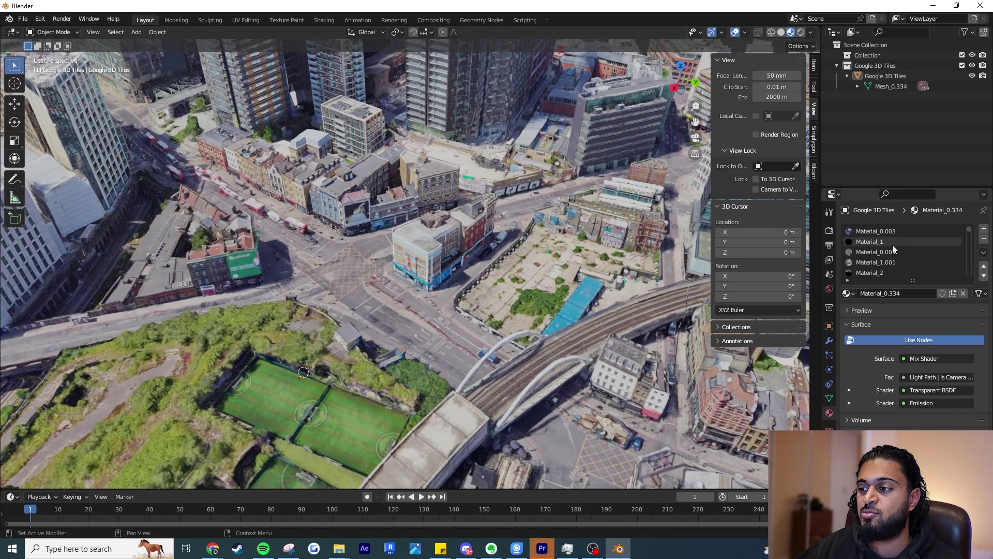
scroll(893, 244, up, 5)
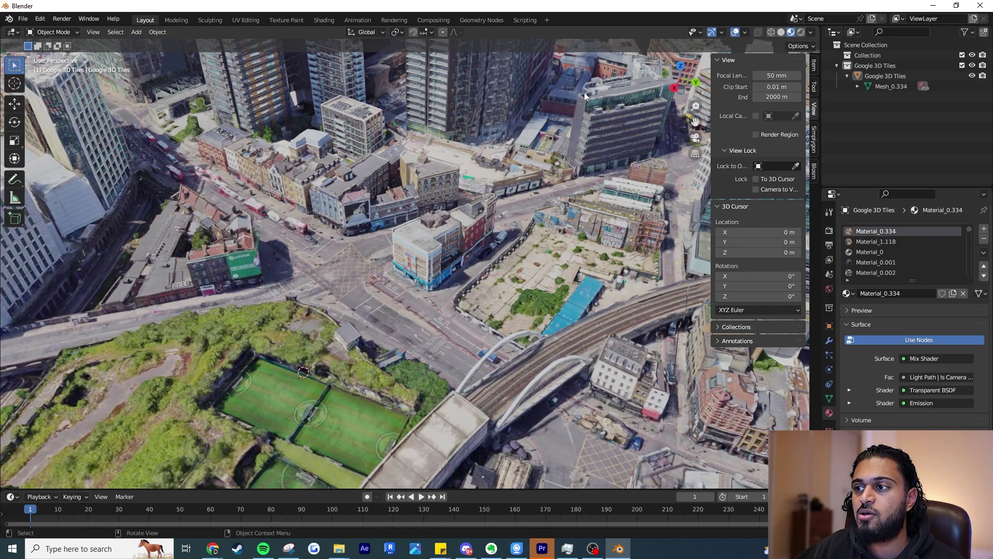
Select the Google 3D Tiles mesh and add Simplygon's basic Aggregation with material baking component
click(722, 59)
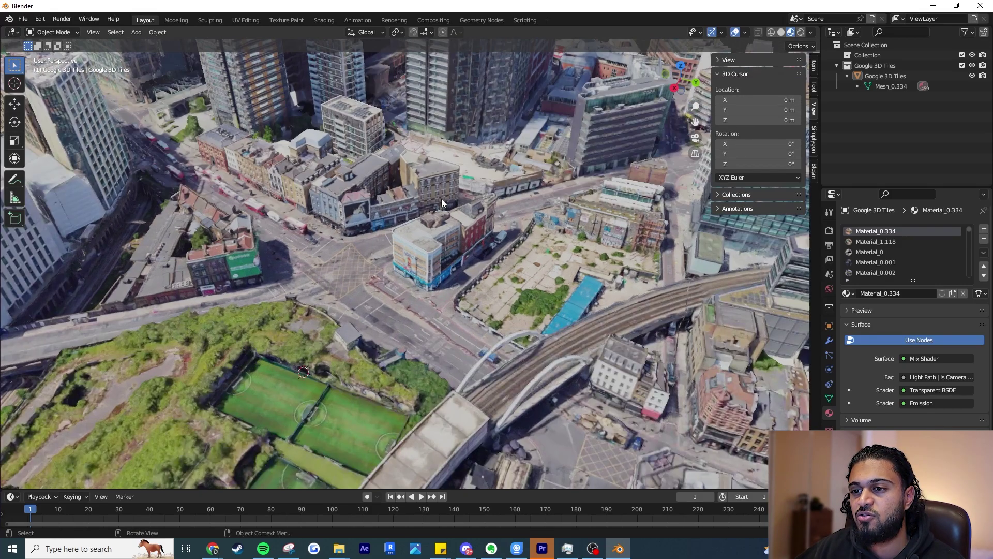
scroll(442, 199, up, 2)
click(449, 171)
scroll(449, 168, down, 2)
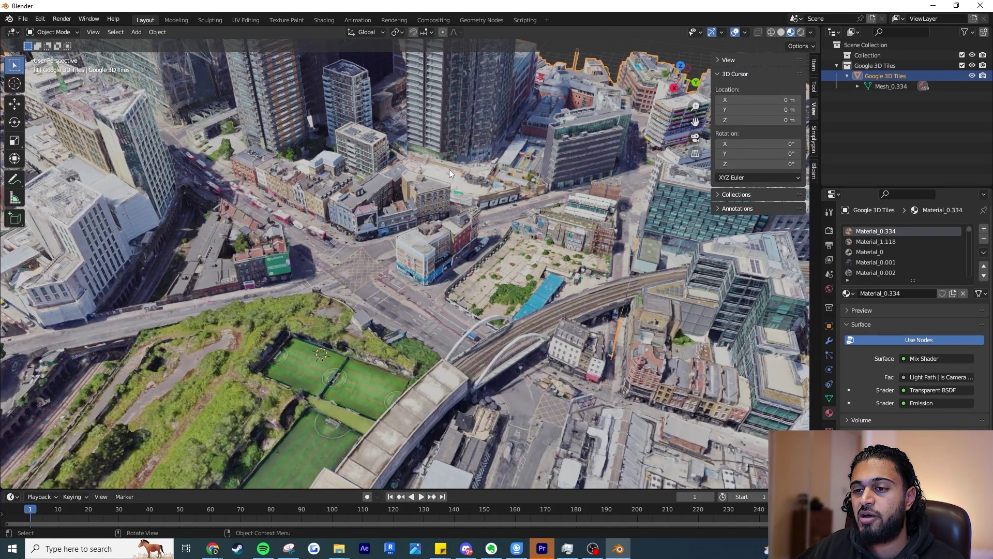
click(814, 140)
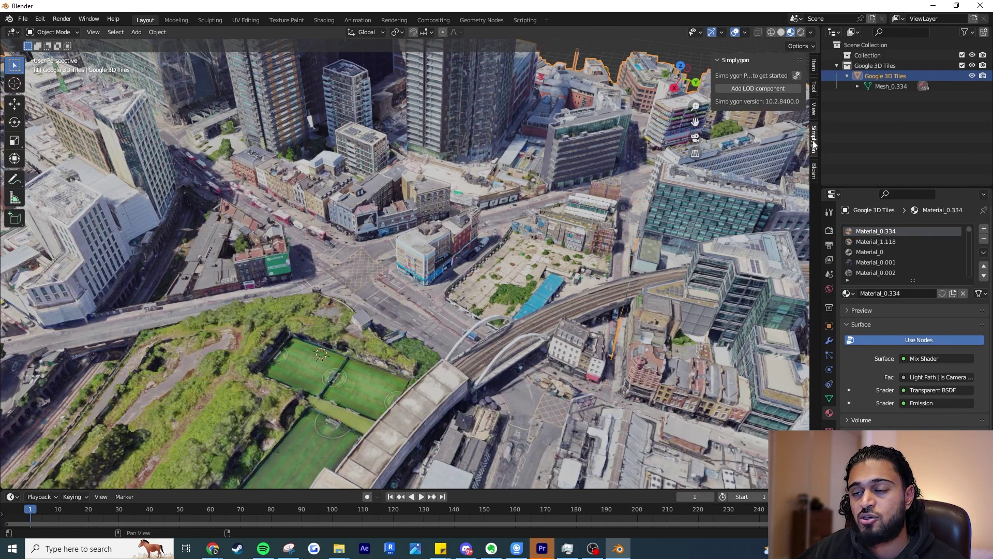
click(749, 89)
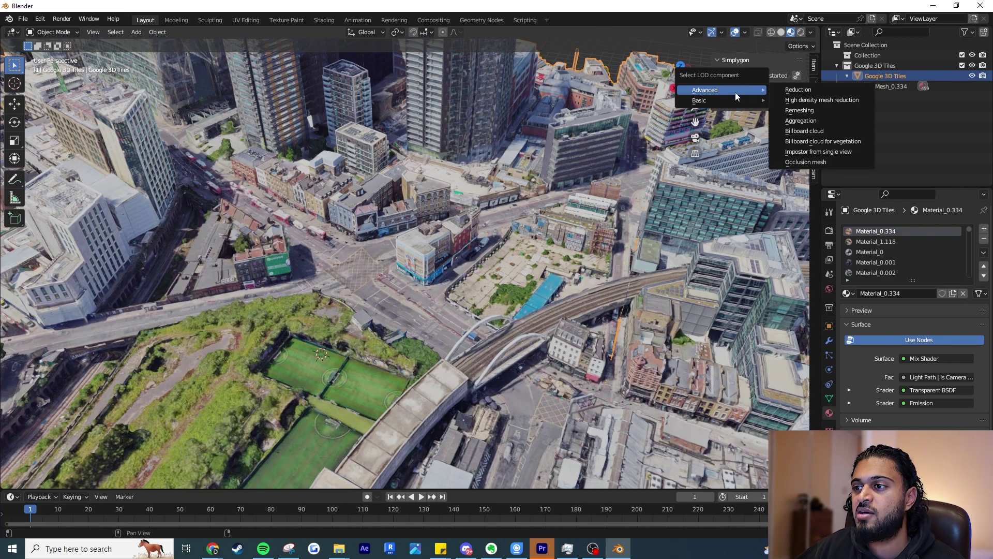
mouse_move(734, 101)
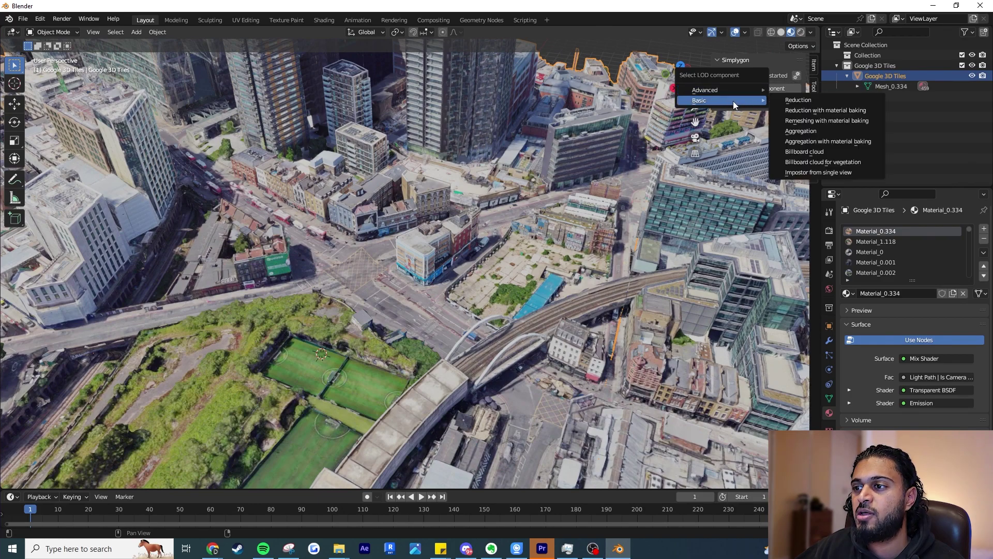
click(828, 140)
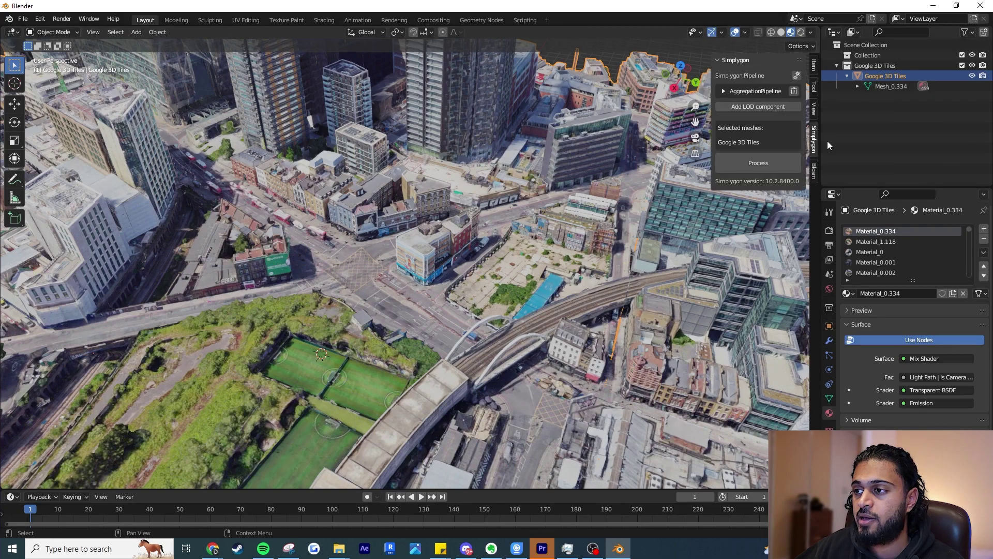
Remove the aggregation pipeline's existing material caster and add an advanced ColorCaster in its place
click(724, 91)
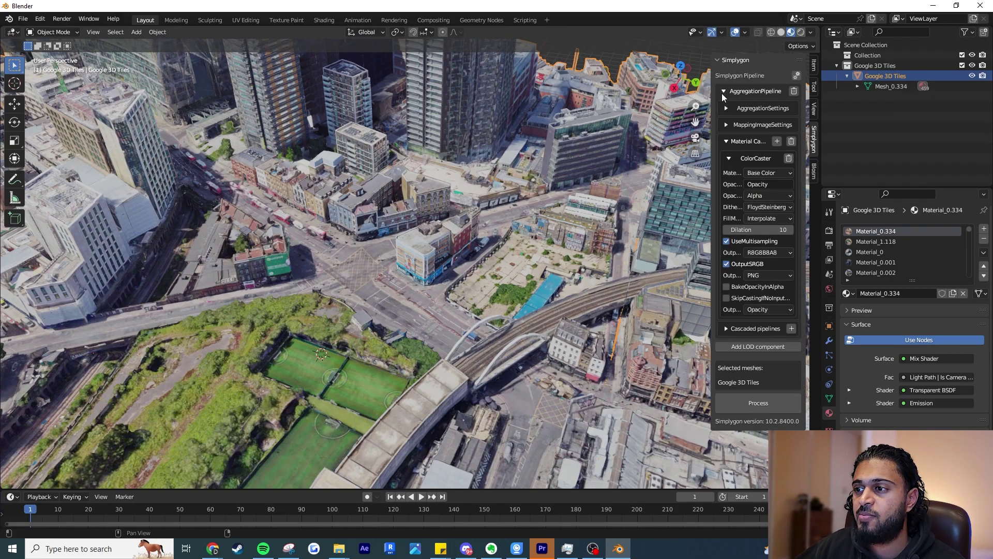
click(729, 158)
click(791, 142)
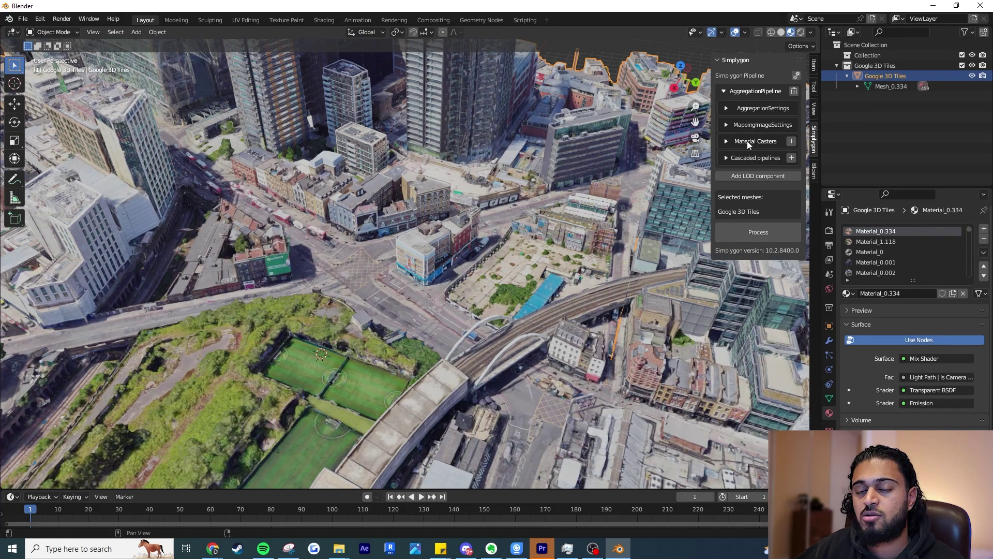
click(791, 141)
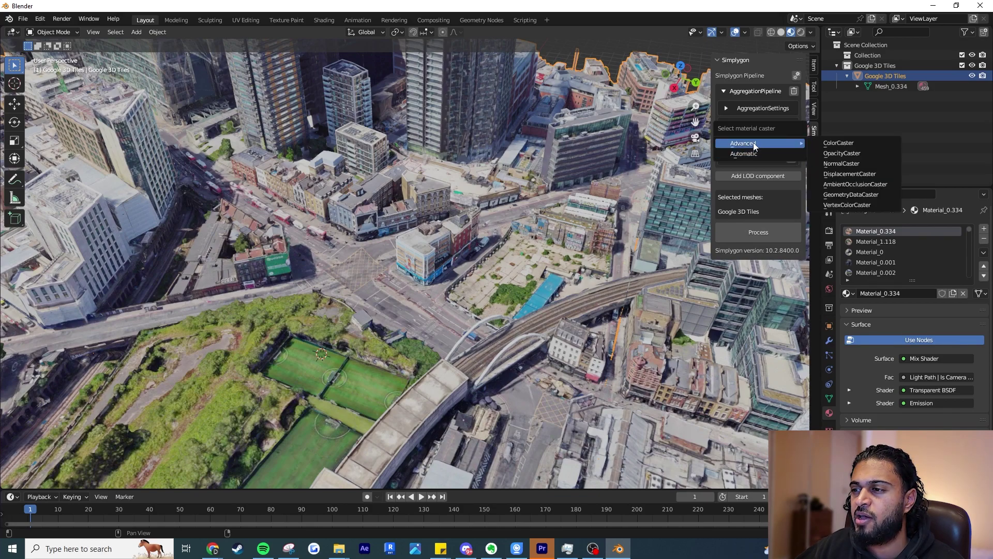
click(831, 143)
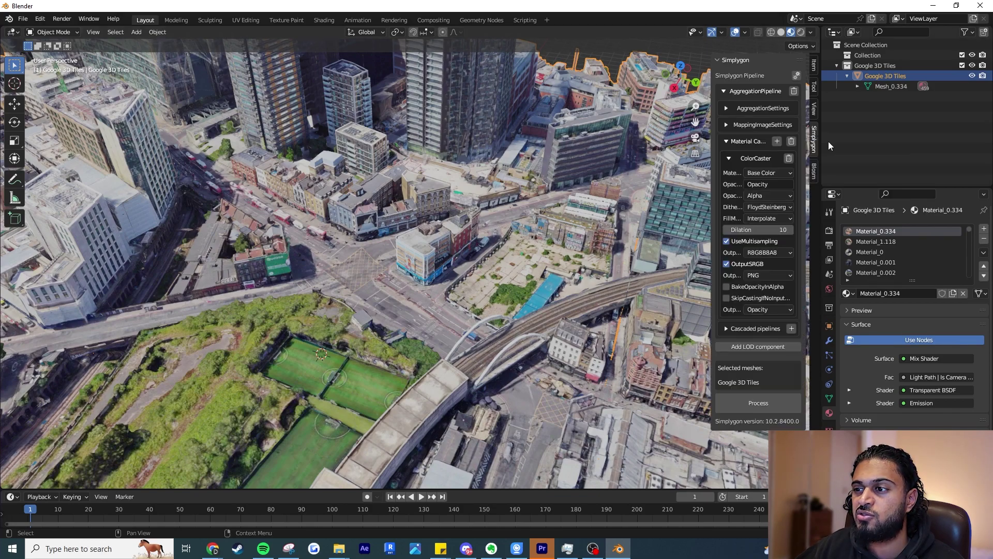
click(730, 158)
click(725, 142)
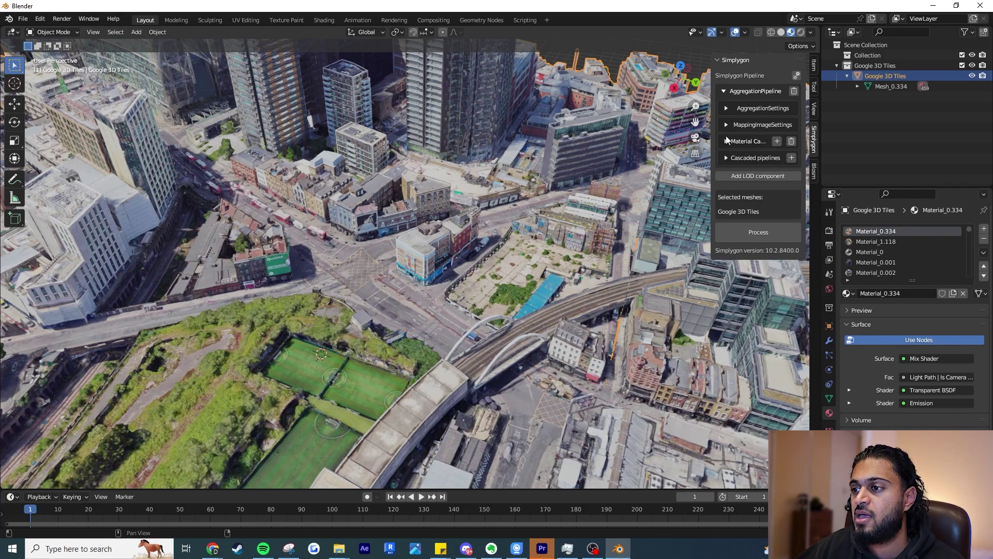
Examine the texture width and height in the mapping image's output material settings and the detail of the city mesh
click(727, 126)
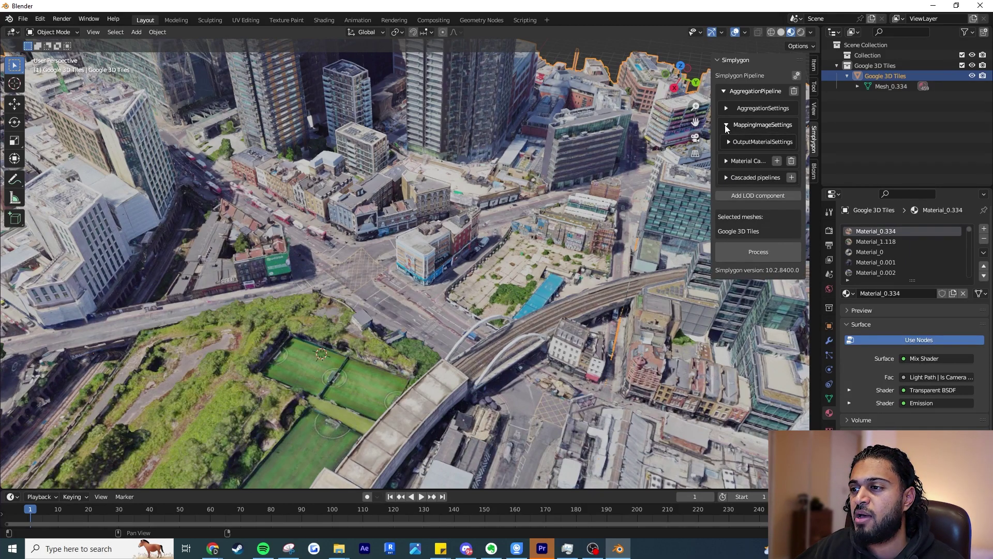
click(727, 143)
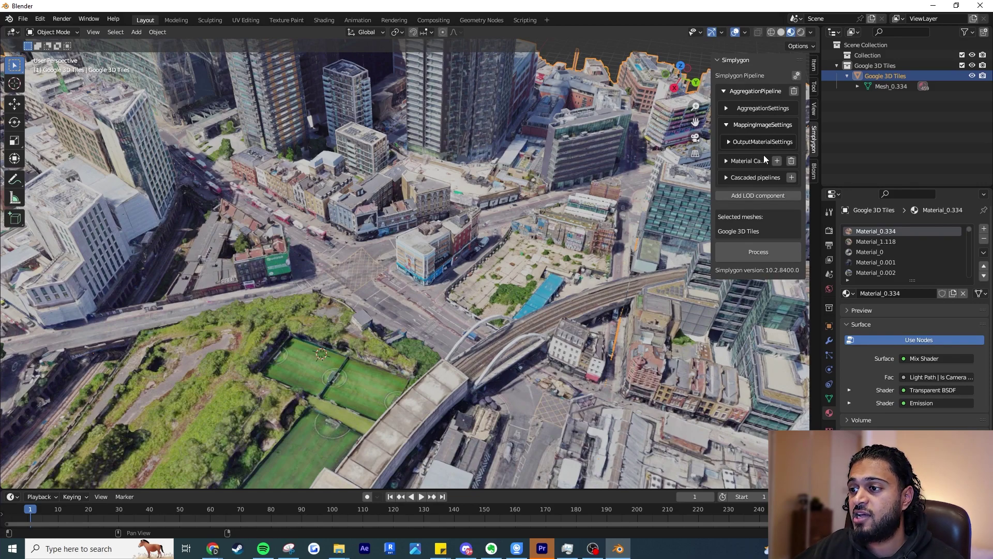
click(764, 153)
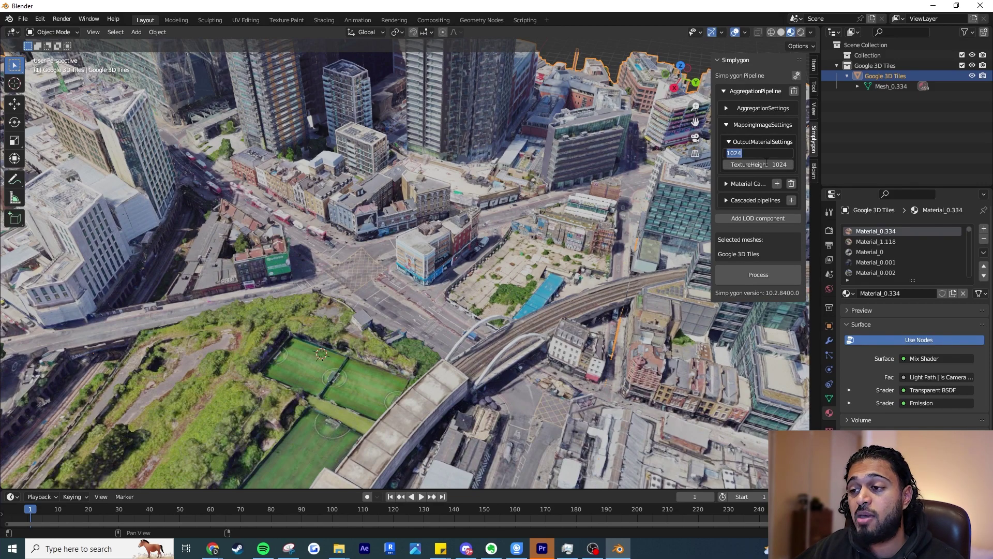
key(Return)
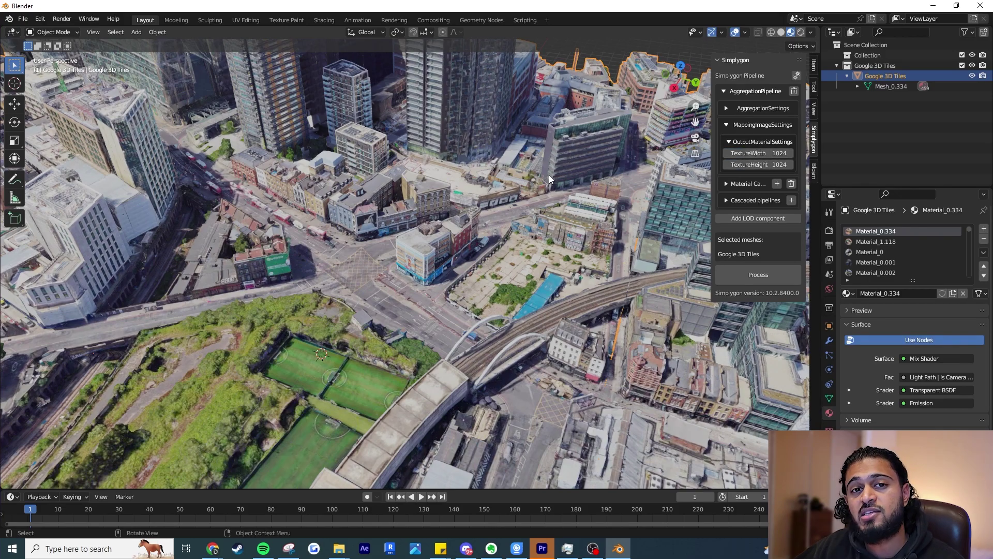
middle_drag(426, 263, 439, 244)
scroll(439, 244, up, 5)
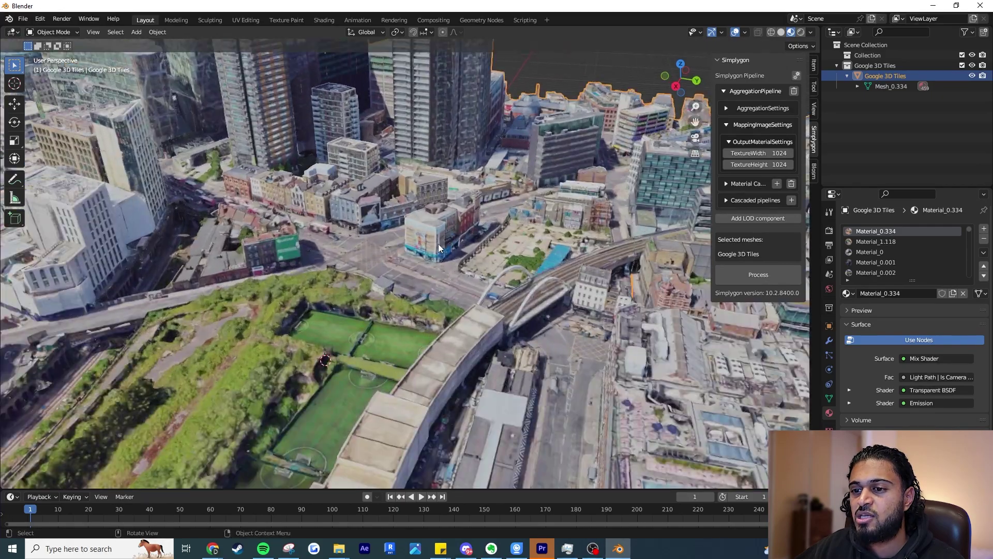
scroll(495, 213, down, 6)
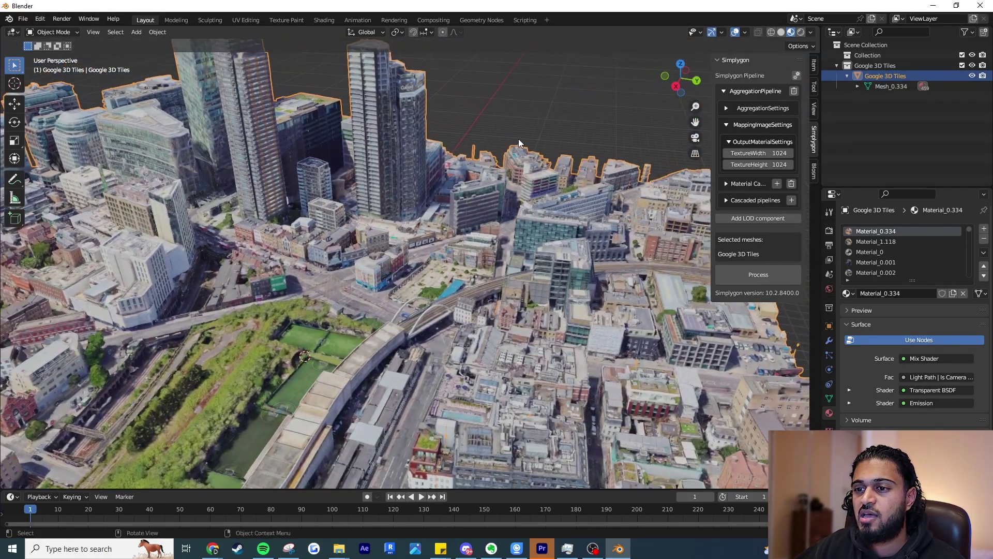
click(496, 126)
click(465, 224)
click(523, 133)
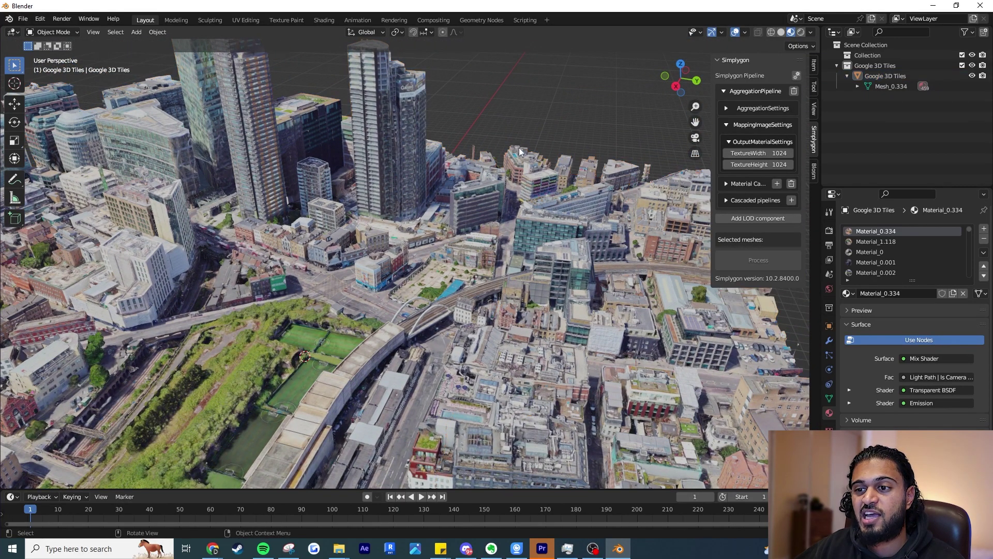
click(489, 196)
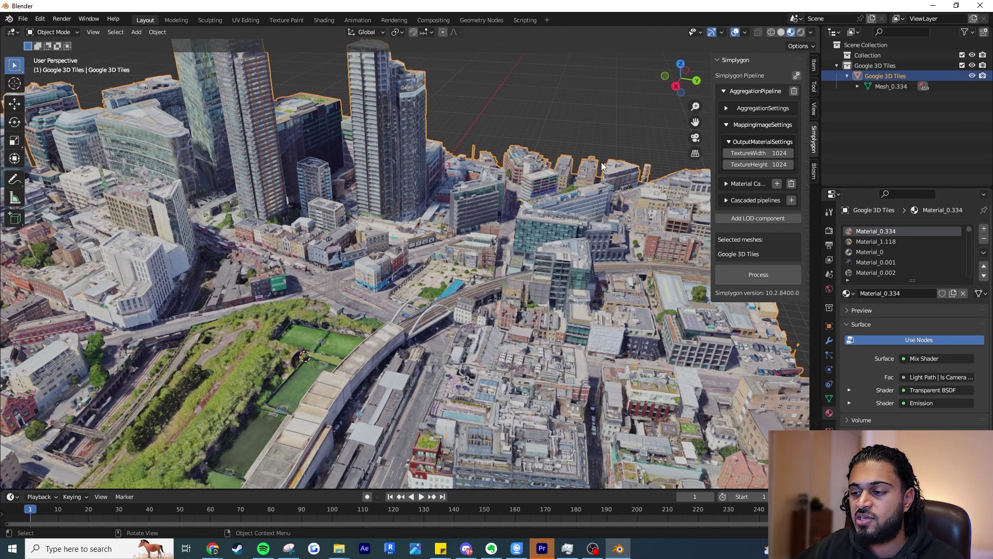
click(430, 185)
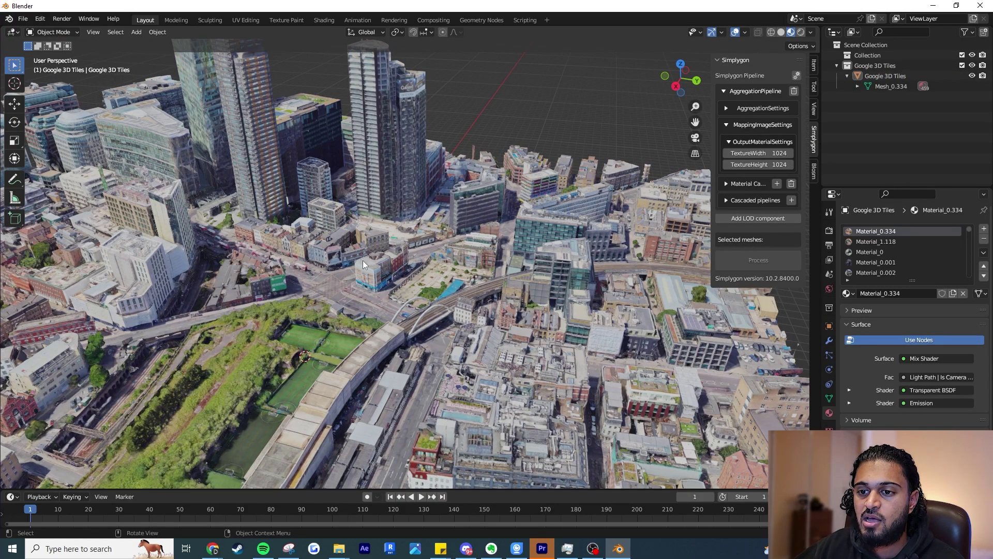
scroll(361, 259, up, 5)
Set the output texture width and height to 4000 and process the Google 3D Tiles mesh with the aggregation pipeline
click(318, 291)
click(771, 153)
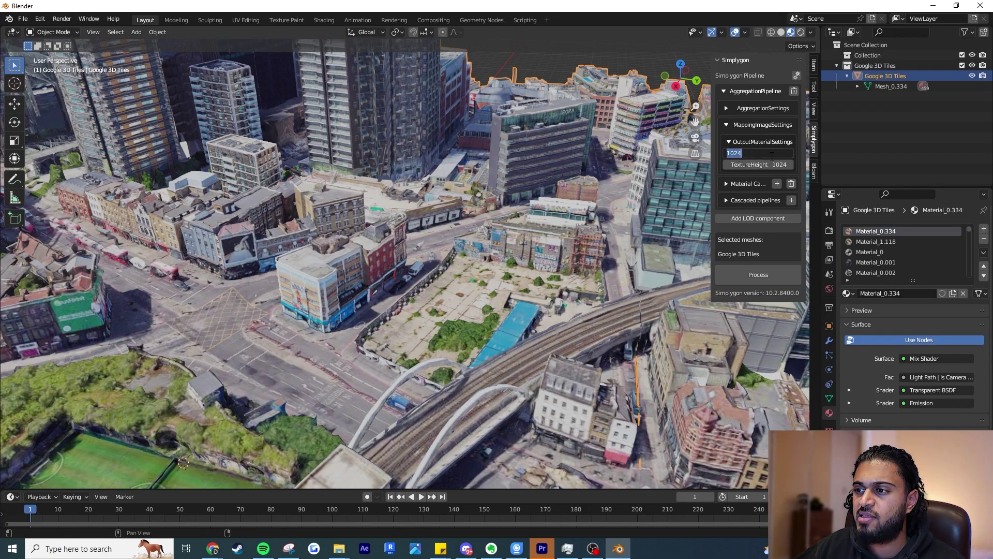
text(4000)
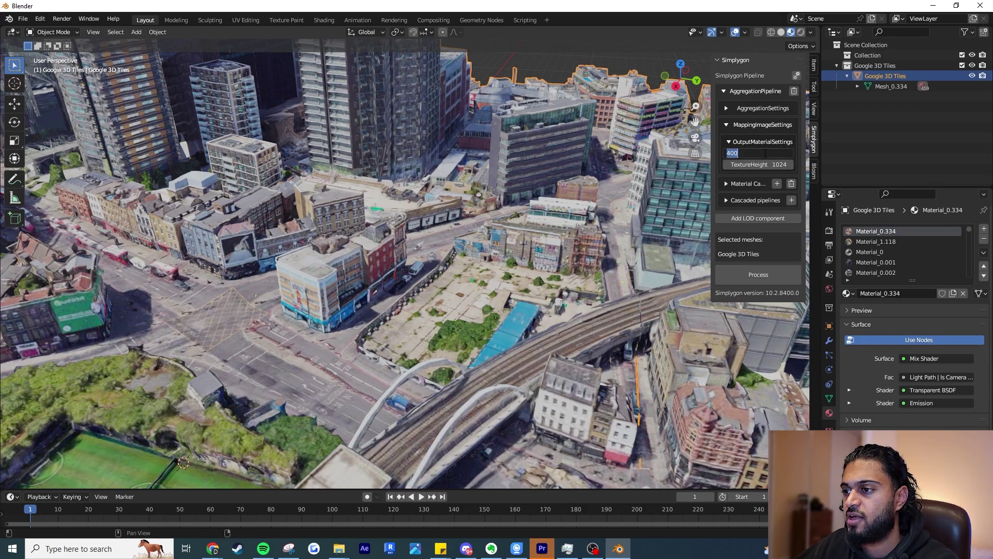
click(756, 164)
text(4000)
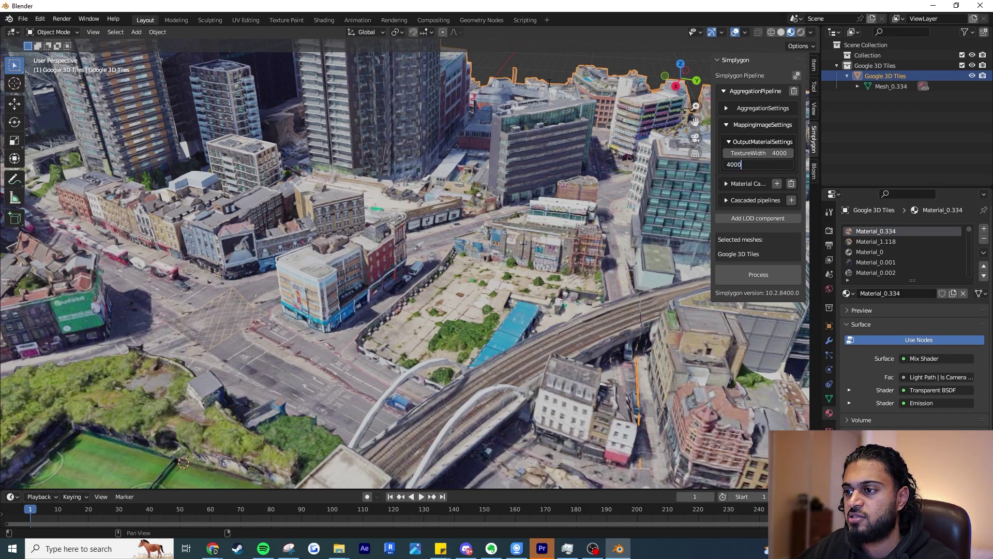
key(Return)
scroll(432, 224, up, 5)
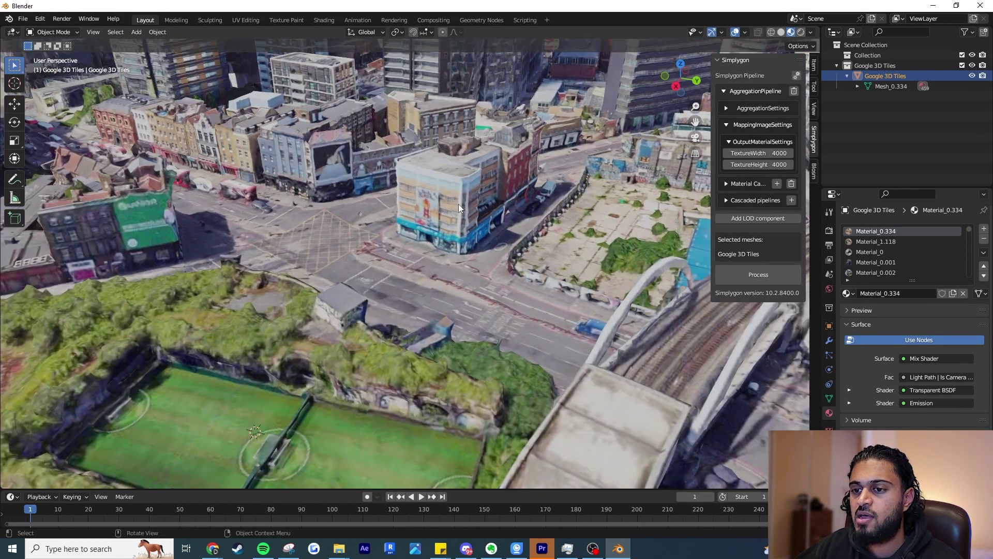
shift+middle_drag(458, 204, 492, 241)
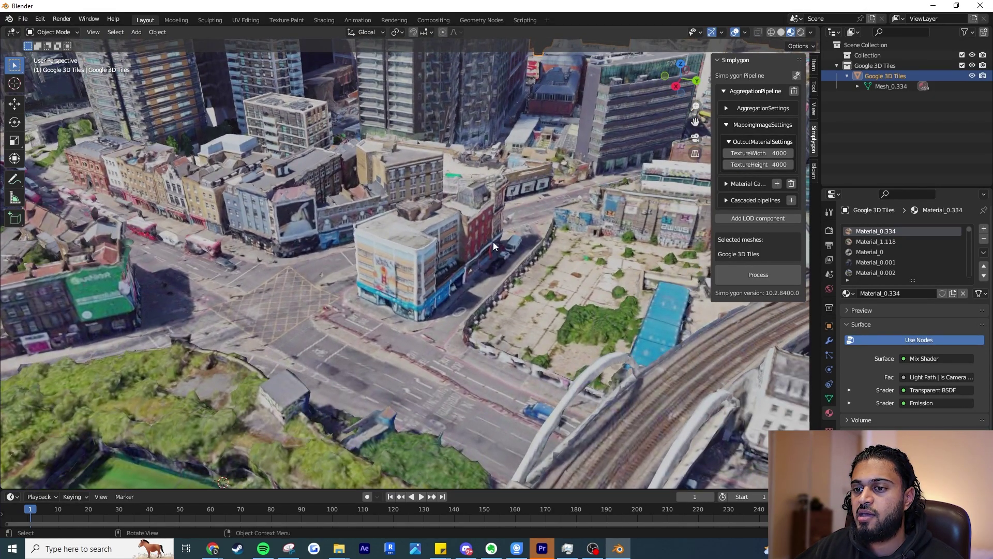
click(762, 279)
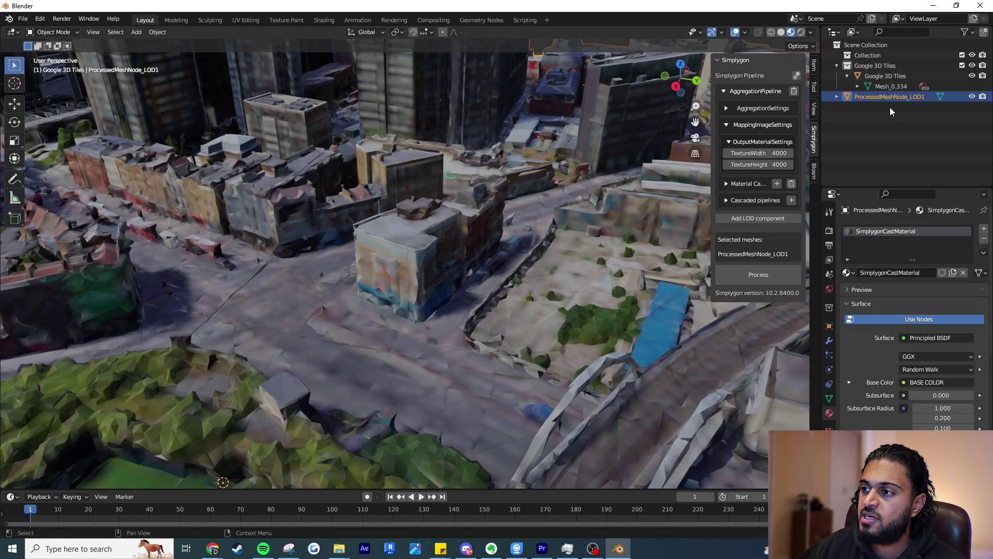
Expand the processed mesh's contents and check it alone by temporarily hiding the Google 3D Tiles collection and object
click(836, 97)
click(872, 125)
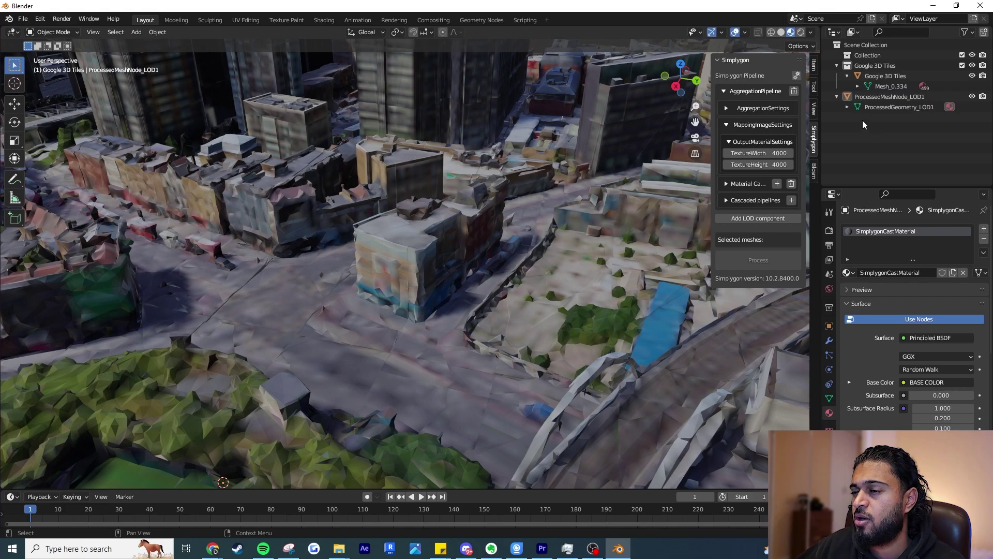
click(972, 66)
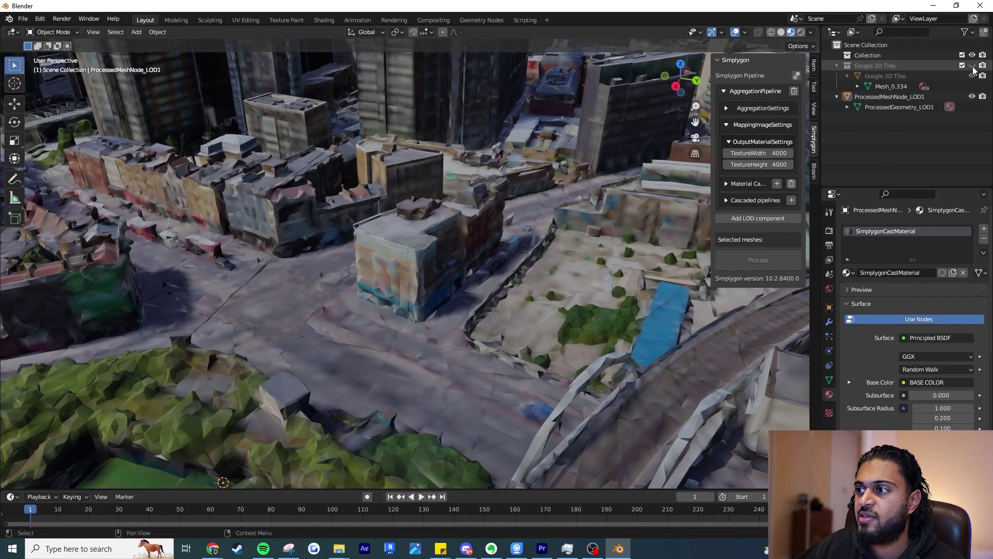
click(972, 76)
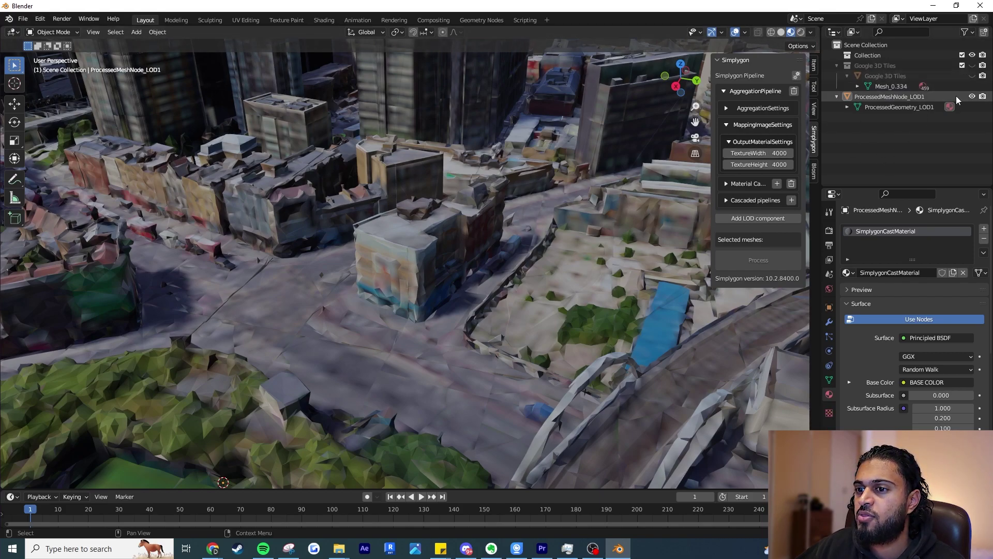
click(972, 65)
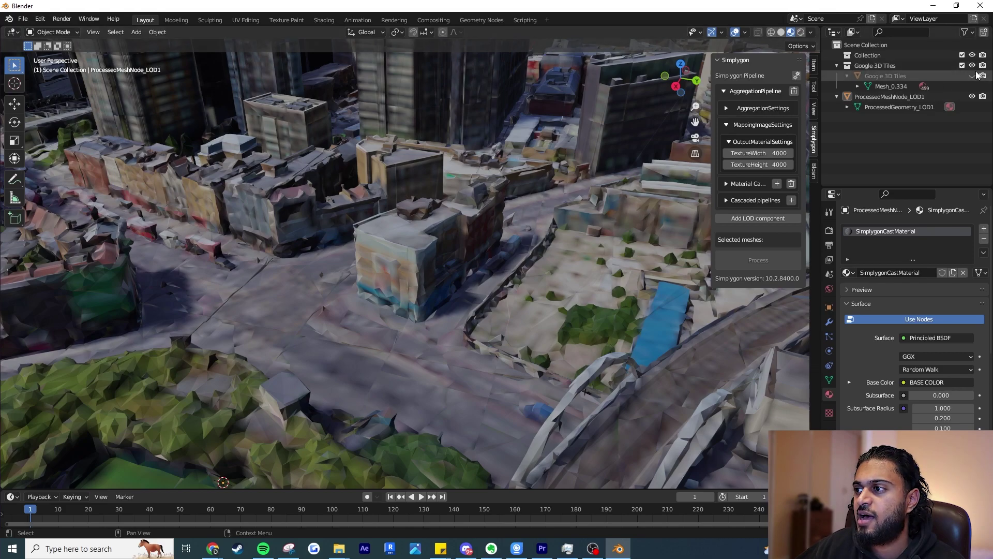
click(972, 76)
Compare the textures of the processed mesh with the original tiles by repeatedly hiding and showing the processed mesh
click(973, 97)
click(972, 97)
click(972, 96)
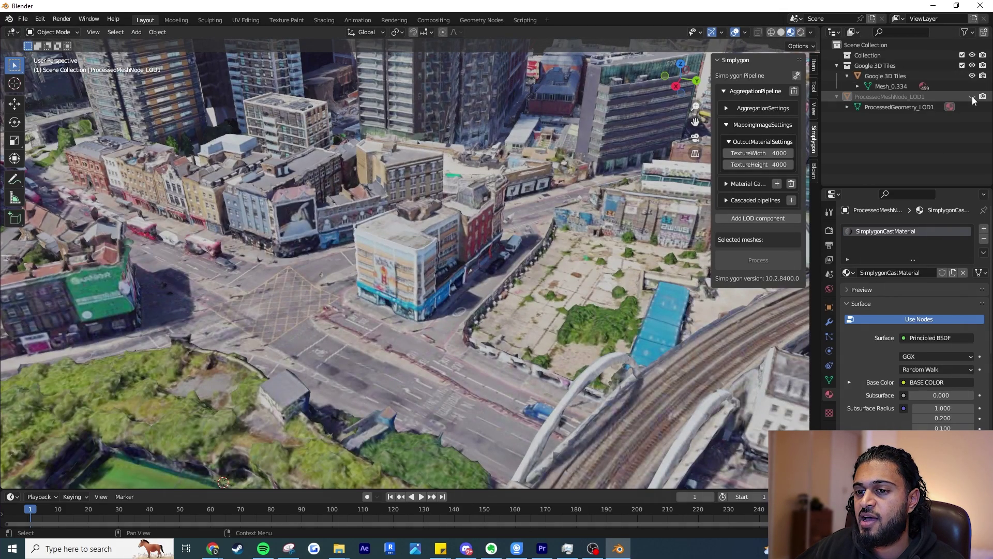
click(972, 97)
click(972, 97)
click(972, 97)
click(972, 97)
click(972, 97)
click(972, 97)
click(972, 97)
click(973, 97)
click(972, 97)
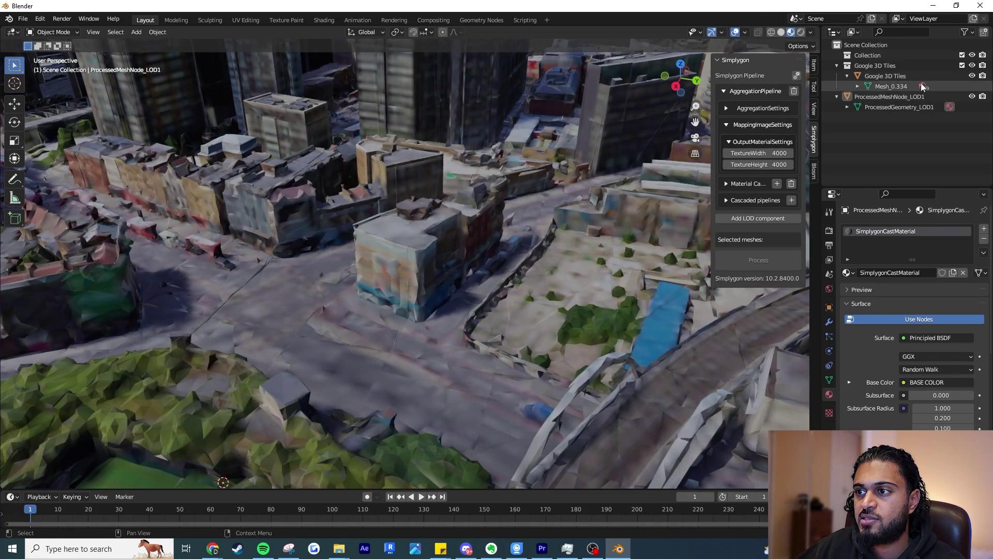
Compare the processed and original geometry in Solid shading by toggling the processed mesh, and return to Material Preview shading
click(781, 32)
click(972, 97)
click(972, 97)
click(973, 97)
click(972, 97)
click(972, 96)
click(972, 97)
click(972, 97)
click(973, 96)
click(972, 96)
click(972, 97)
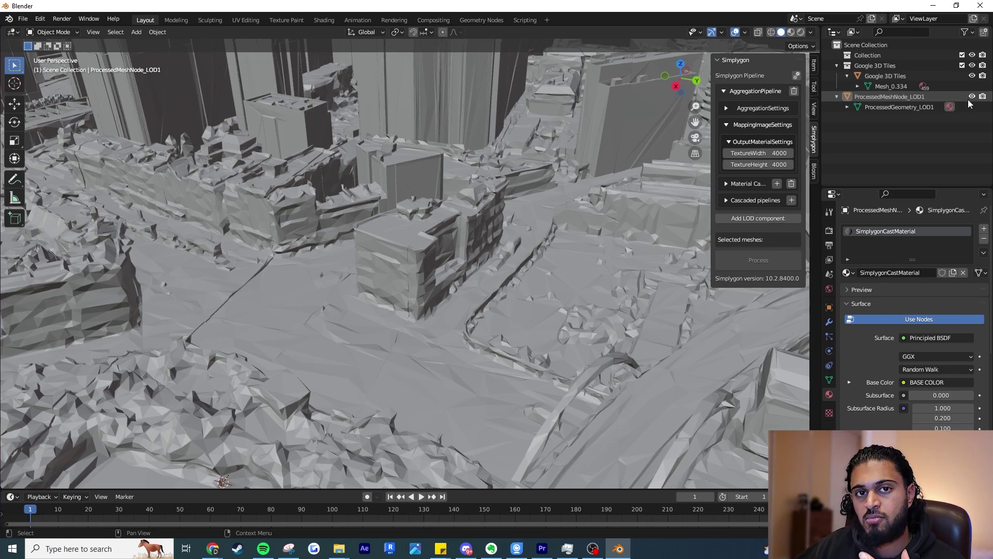
click(973, 97)
click(973, 97)
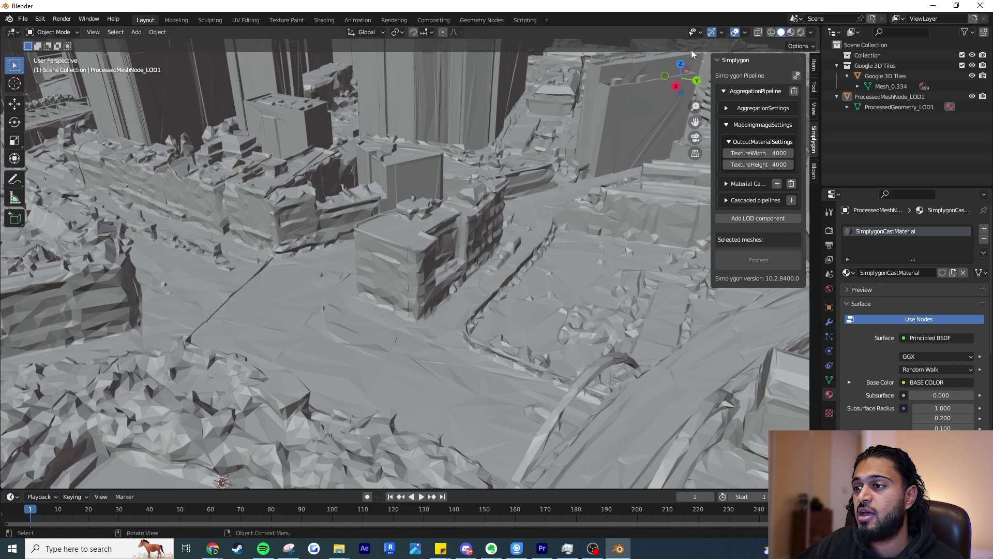
click(791, 32)
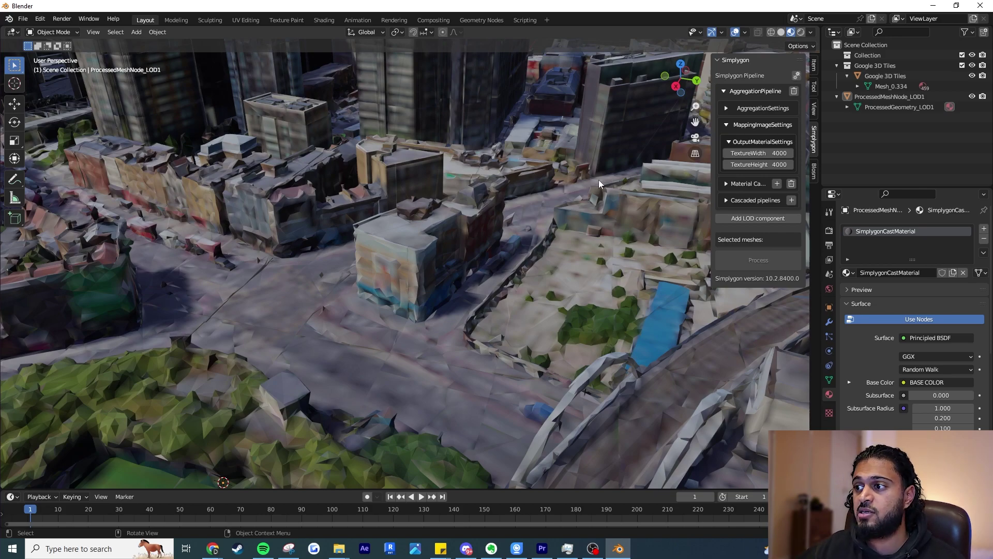
Delete the processed mesh and select the original Google 3D Tiles mesh
click(760, 153)
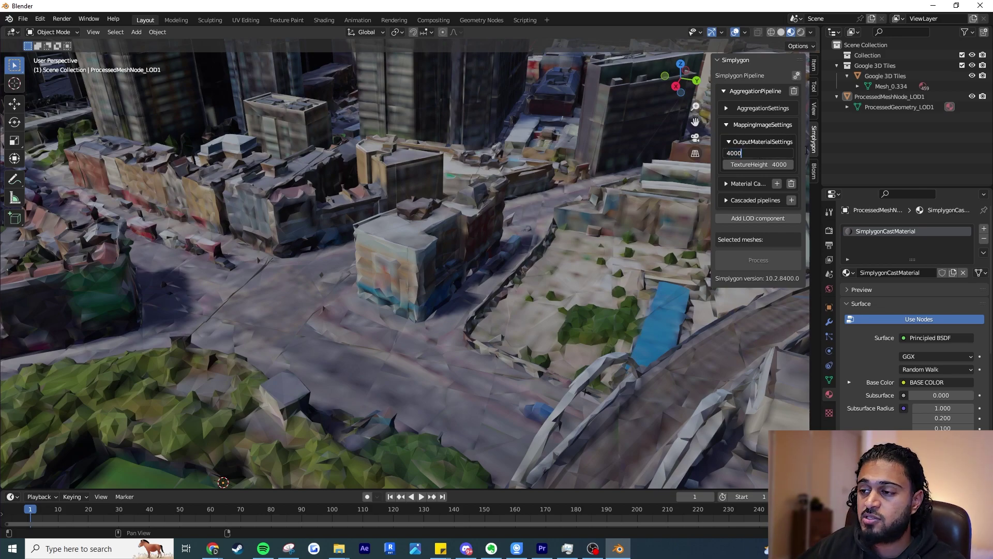
key(Return)
click(911, 97)
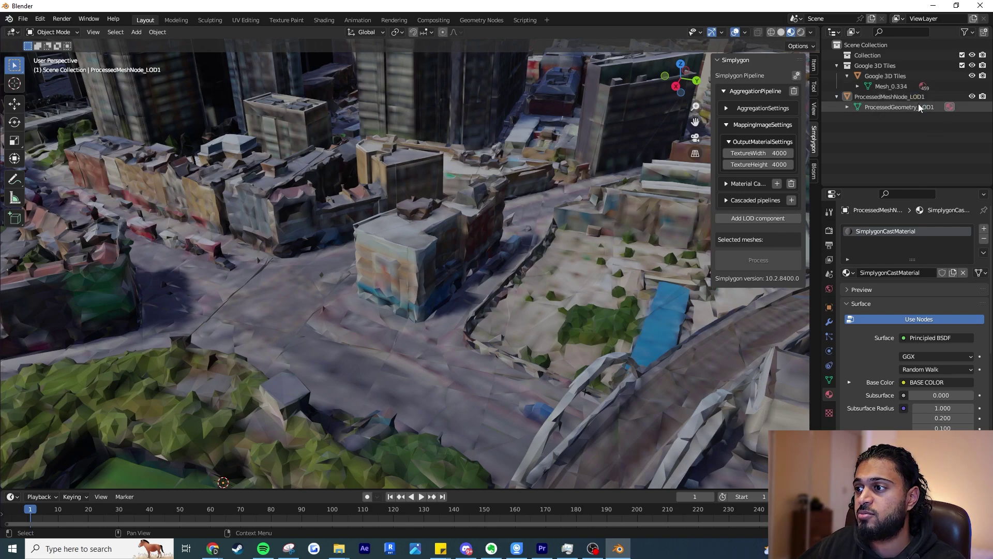
key(Delete)
click(492, 238)
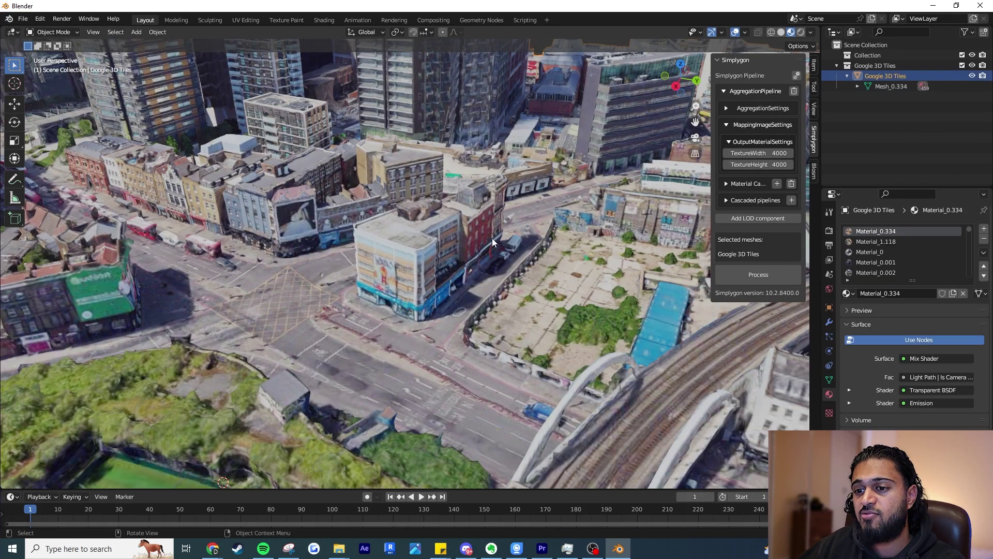
Set both the texture width and texture height of the output material to 15000
click(759, 153)
click(734, 153)
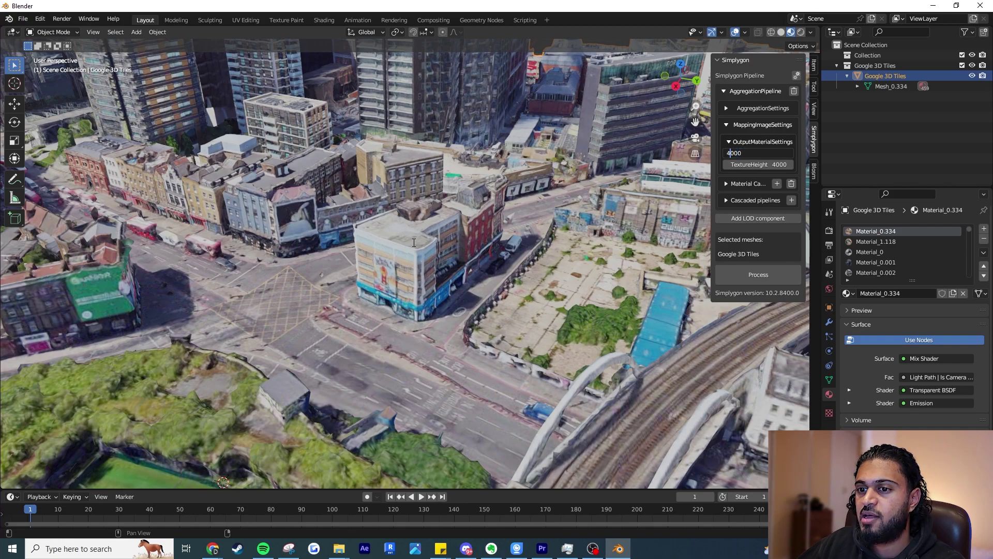
drag(754, 154, 718, 152)
text(15000)
click(762, 164)
text(15000)
key(Return)
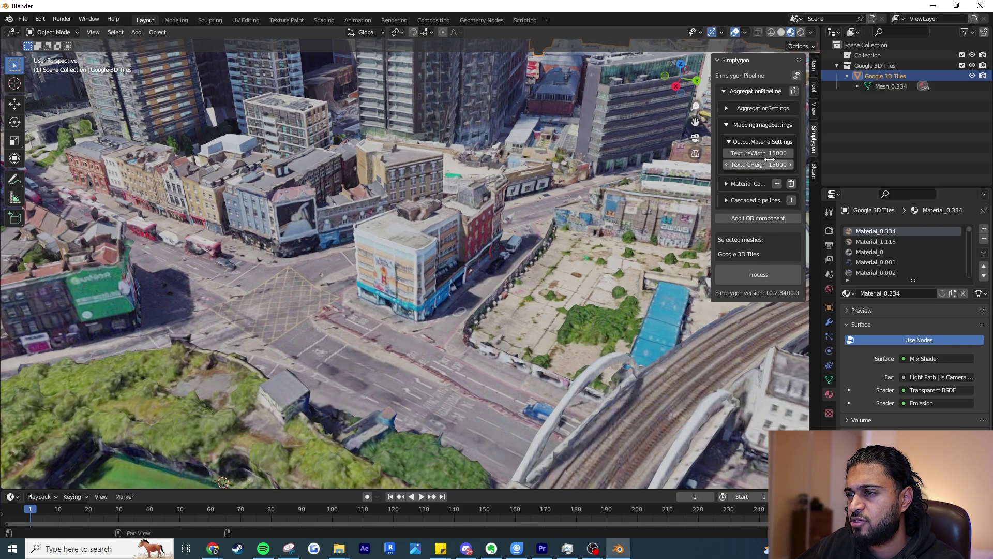
Reselect the Google 3D Tiles mesh, collapse its hierarchy and process it again with the aggregation pipeline
click(878, 171)
scroll(513, 214, down, 6)
scroll(434, 244, up, 5)
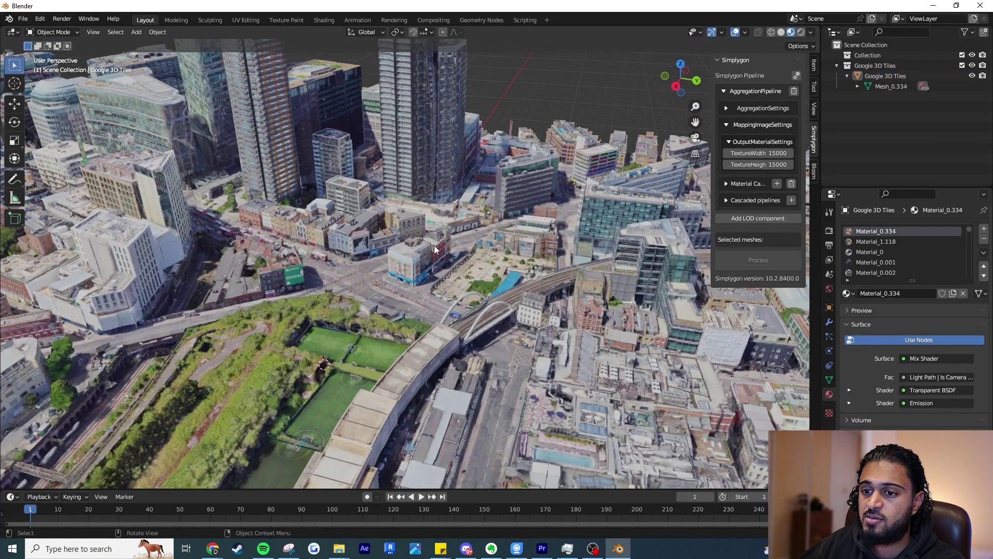
scroll(434, 244, up, 5)
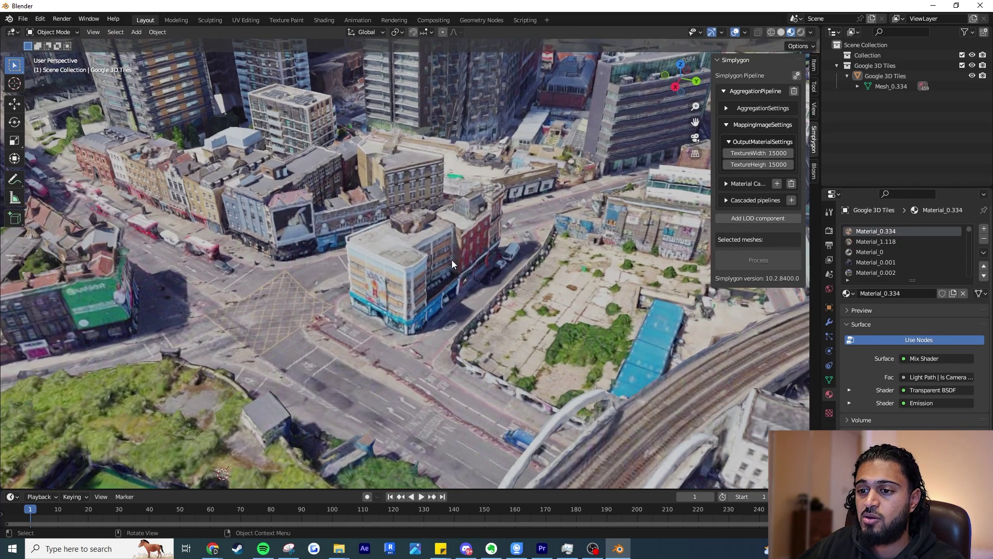
click(452, 259)
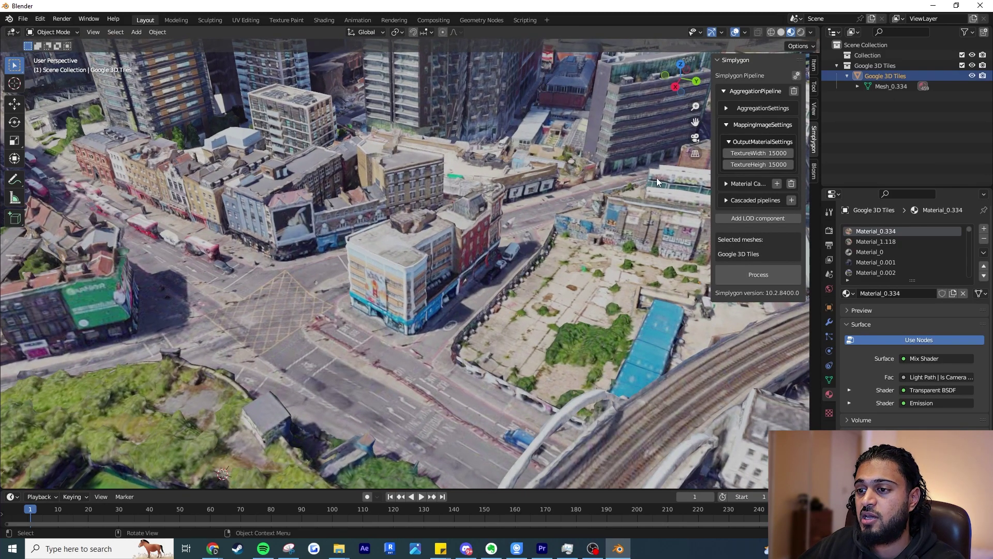
click(847, 77)
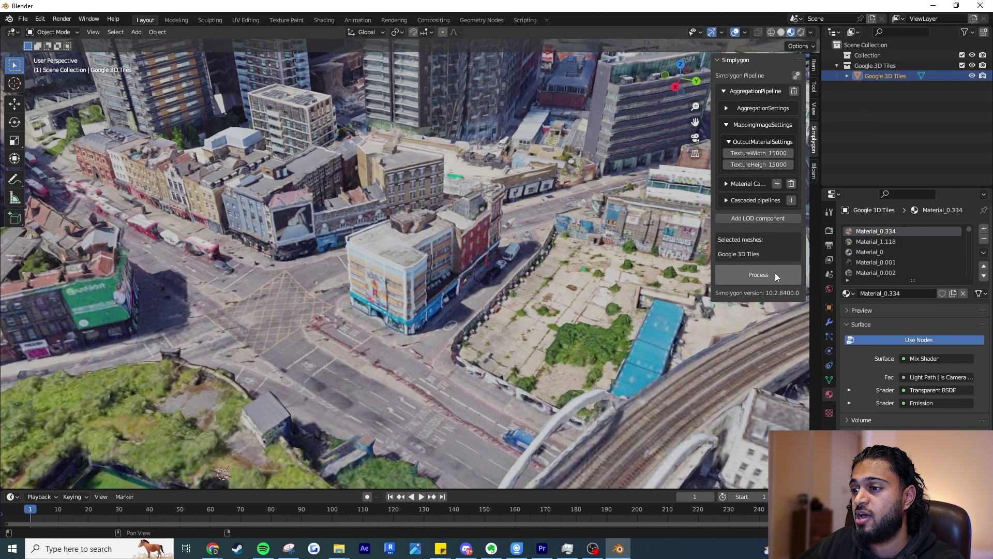
click(766, 277)
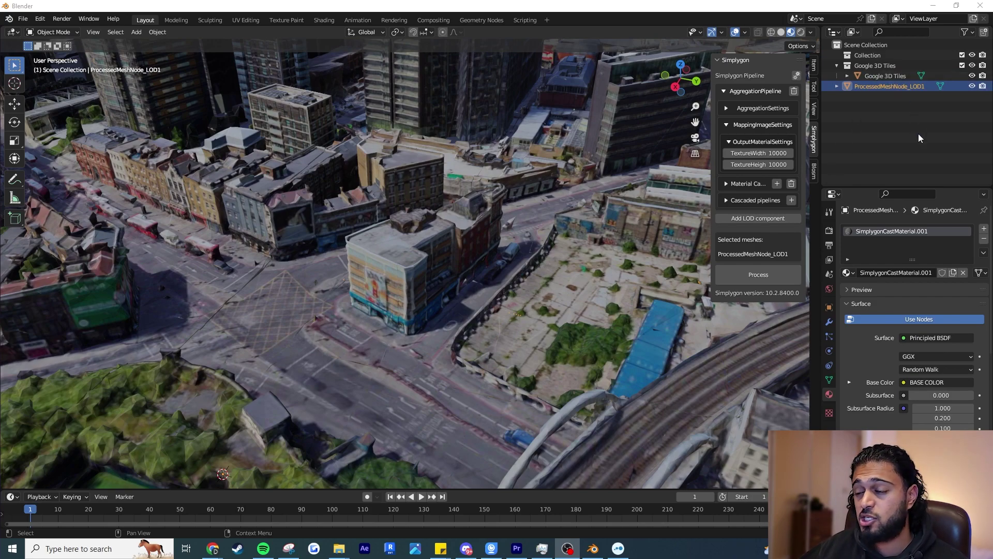
Compare the newly processed mesh's texture quality with the original tiles by repeatedly toggling the new mesh's visibility
click(972, 86)
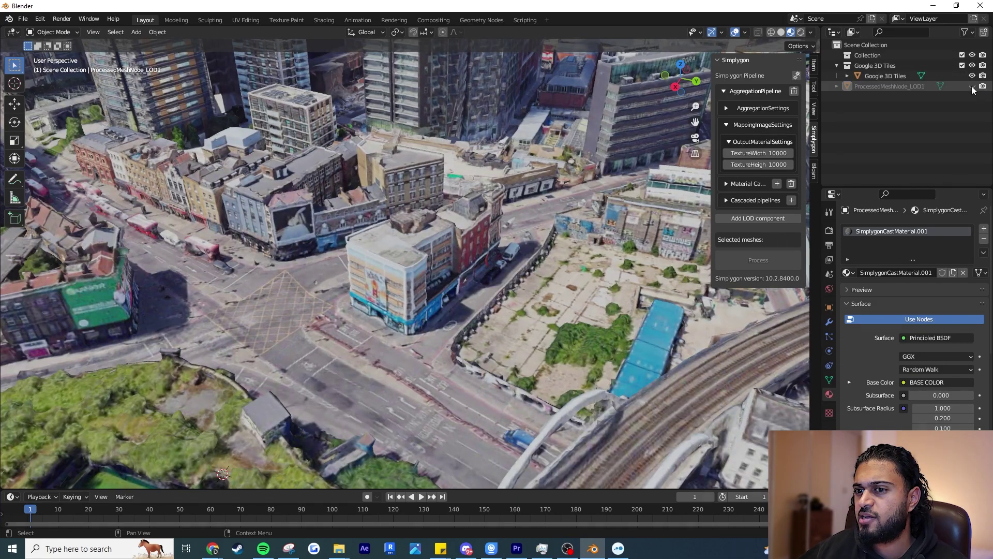
click(972, 87)
click(972, 87)
click(972, 86)
click(972, 87)
click(973, 87)
click(972, 86)
click(972, 87)
click(972, 86)
click(973, 87)
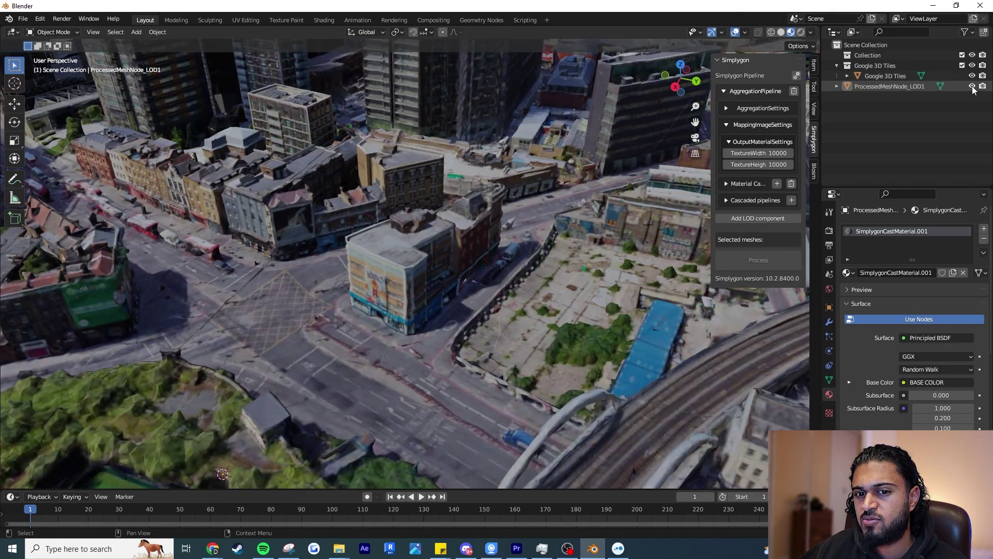
click(972, 86)
click(973, 86)
click(973, 87)
click(973, 87)
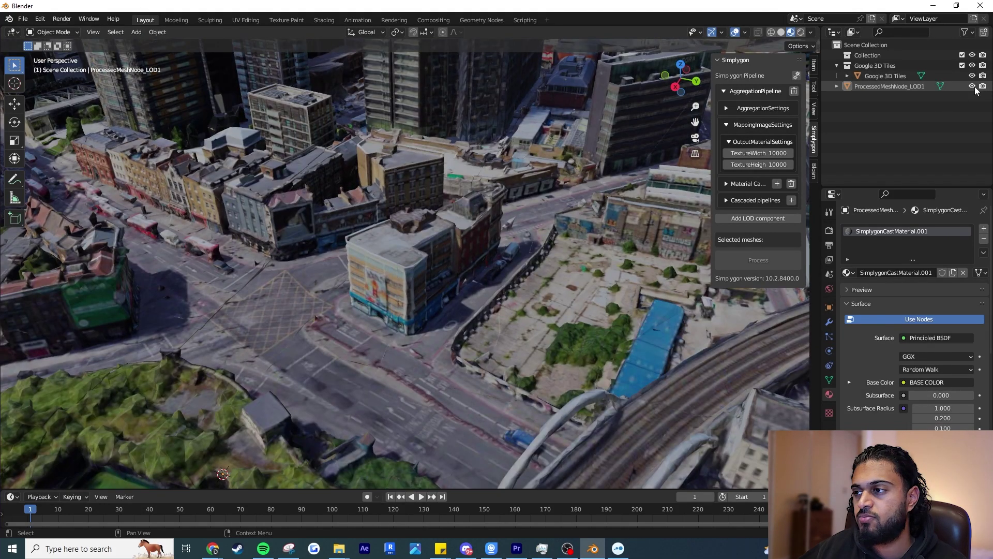
click(972, 86)
click(973, 86)
click(972, 87)
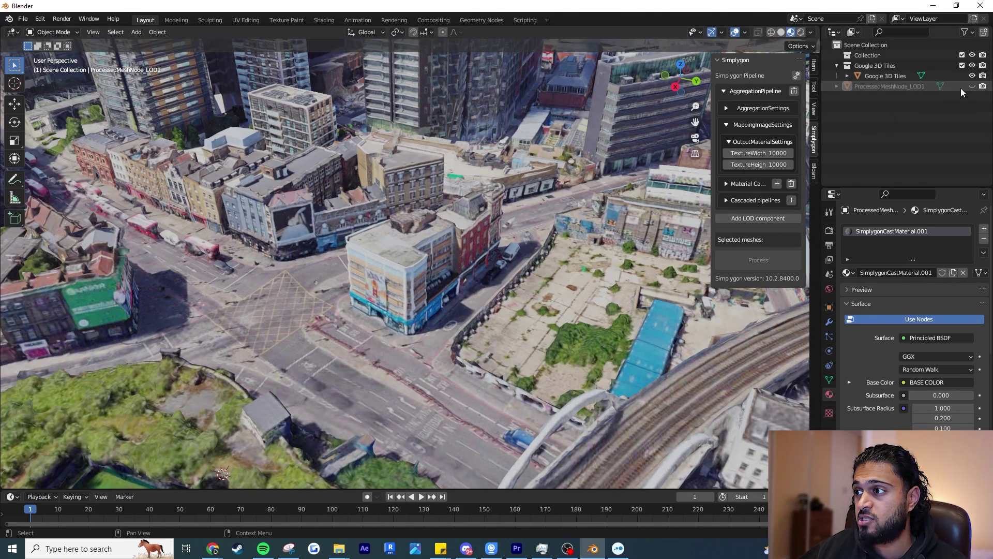
click(969, 87)
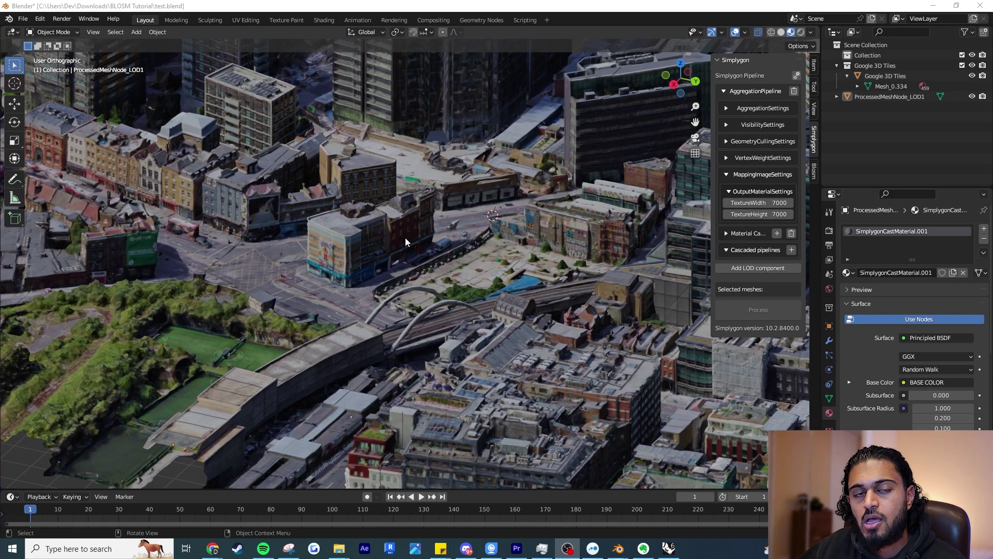
Inspect the baked texture around the mural building at the junction, toggling visibility of the processed mesh and the Google 3D Tiles
scroll(406, 242, up, 5)
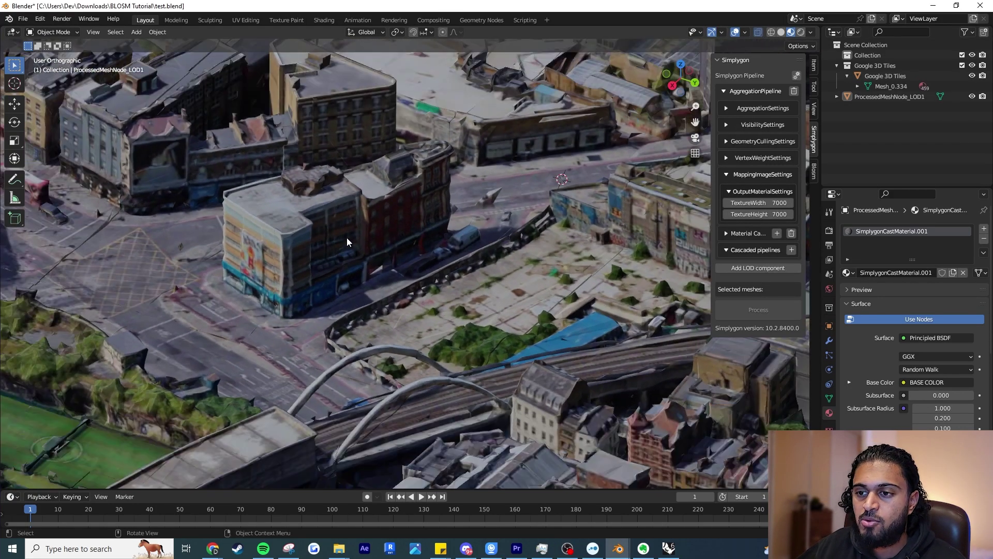
middle_drag(346, 238, 377, 235)
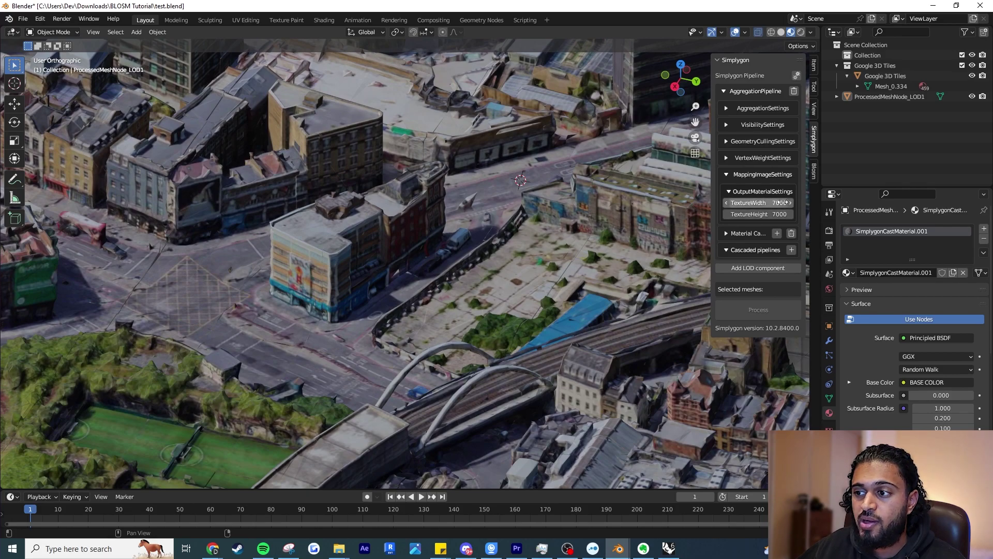
scroll(417, 243, down, 4)
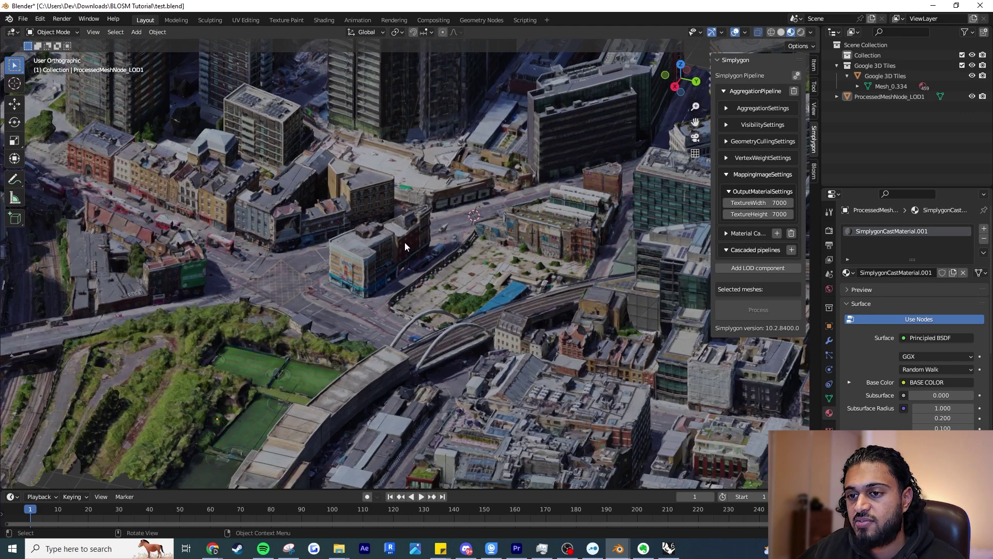
scroll(405, 242, up, 6)
click(972, 96)
click(972, 96)
click(972, 96)
click(971, 97)
click(973, 77)
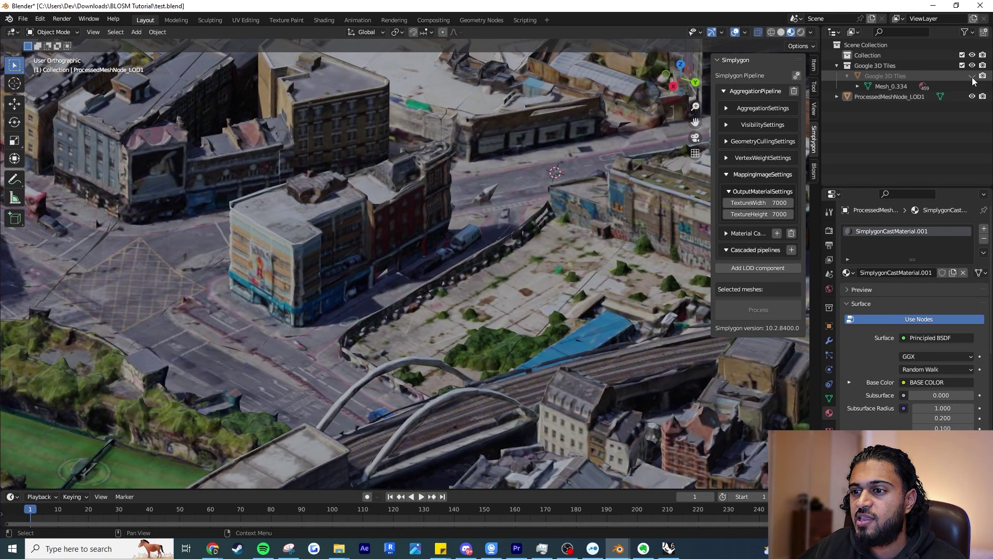
click(972, 77)
click(972, 68)
click(972, 67)
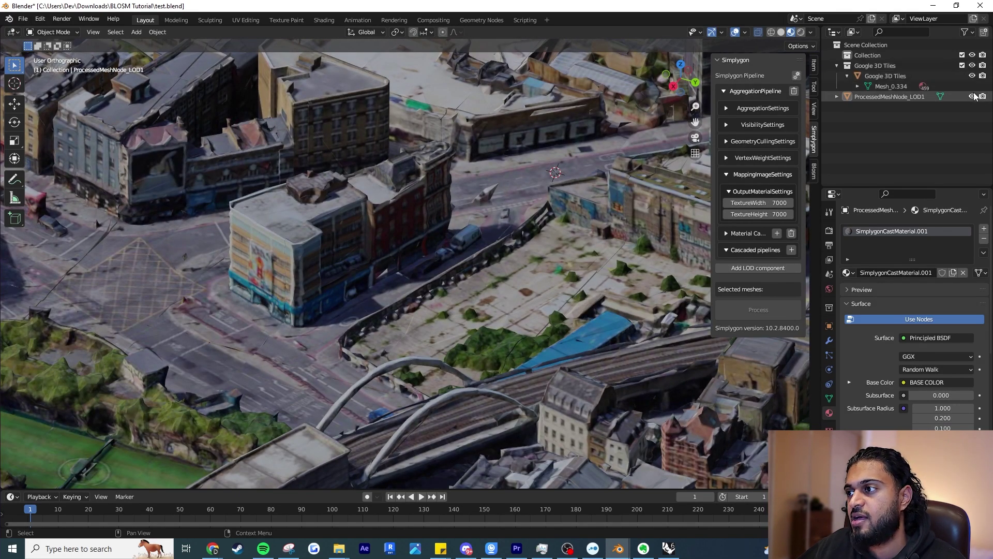
scroll(358, 216, down, 6)
scroll(358, 216, up, 10)
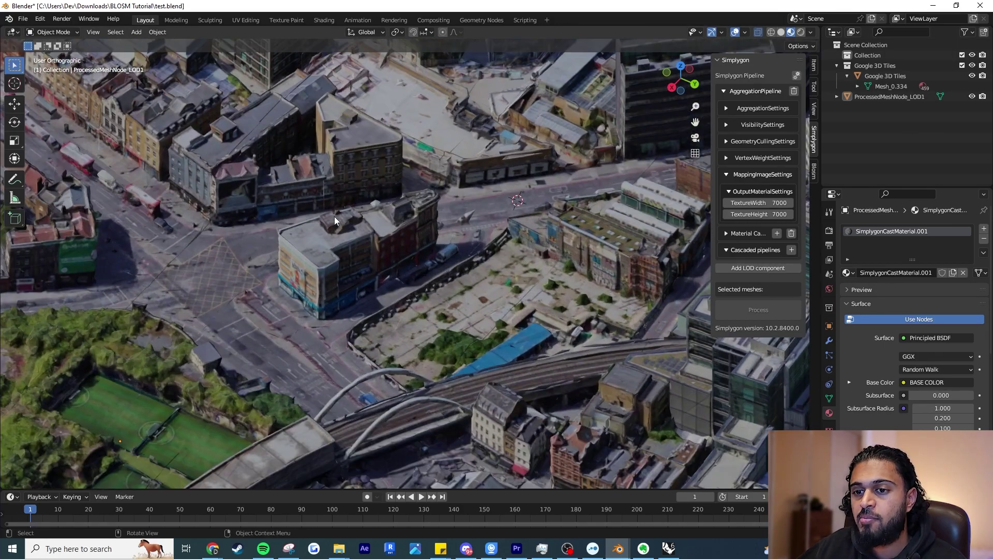
middle_drag(334, 216, 380, 318)
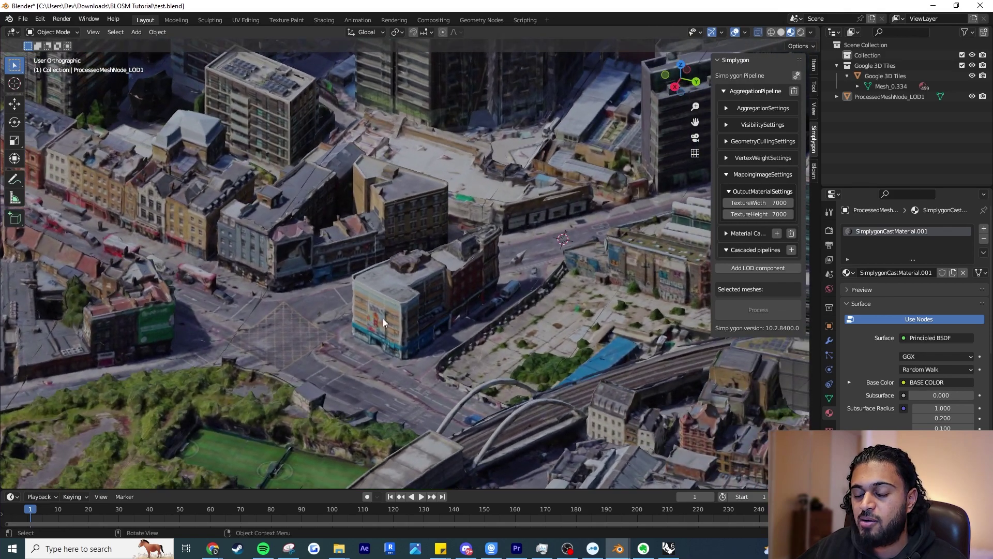
scroll(395, 321, up, 4)
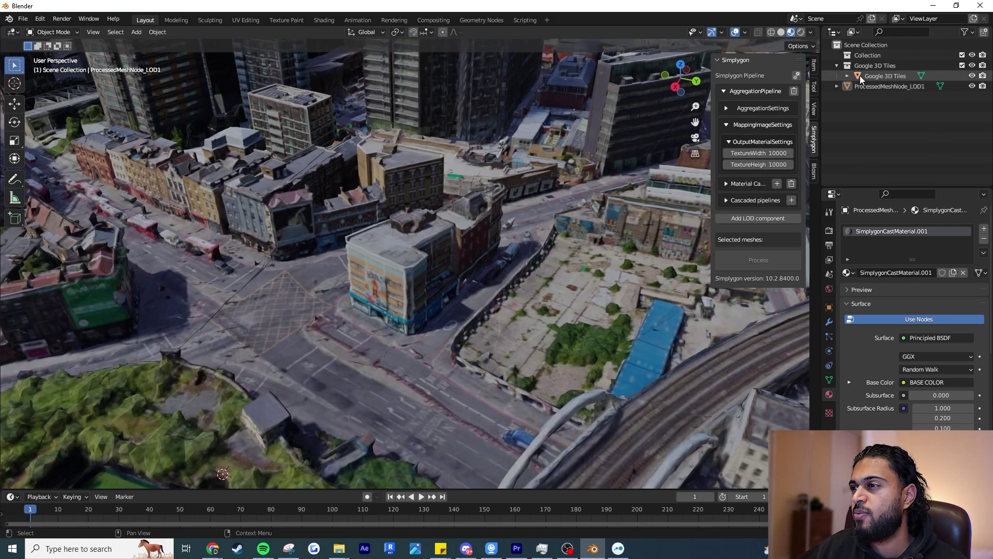
Delete the Google 3D Tiles collection and its original mesh, and select the processed mesh
click(898, 63)
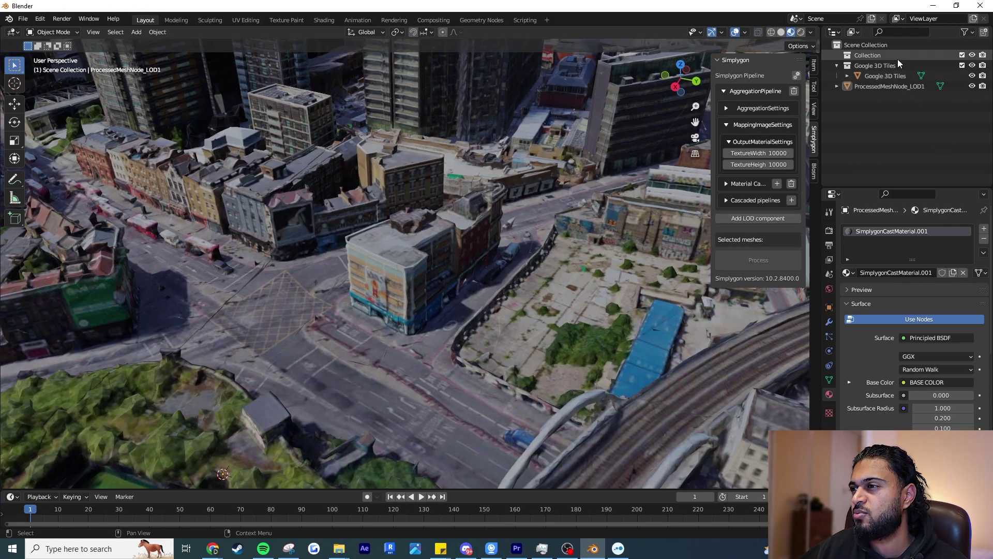
key(Delete)
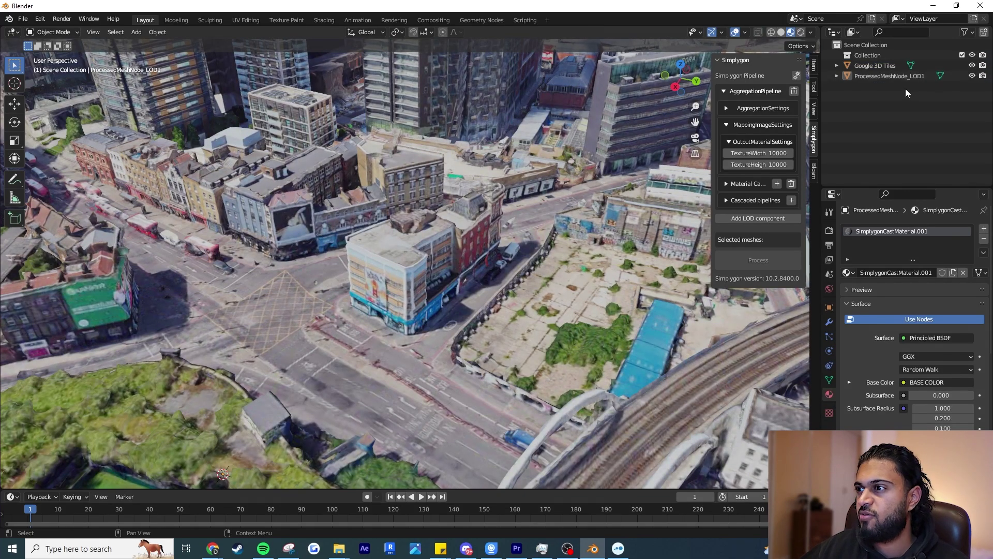
click(876, 66)
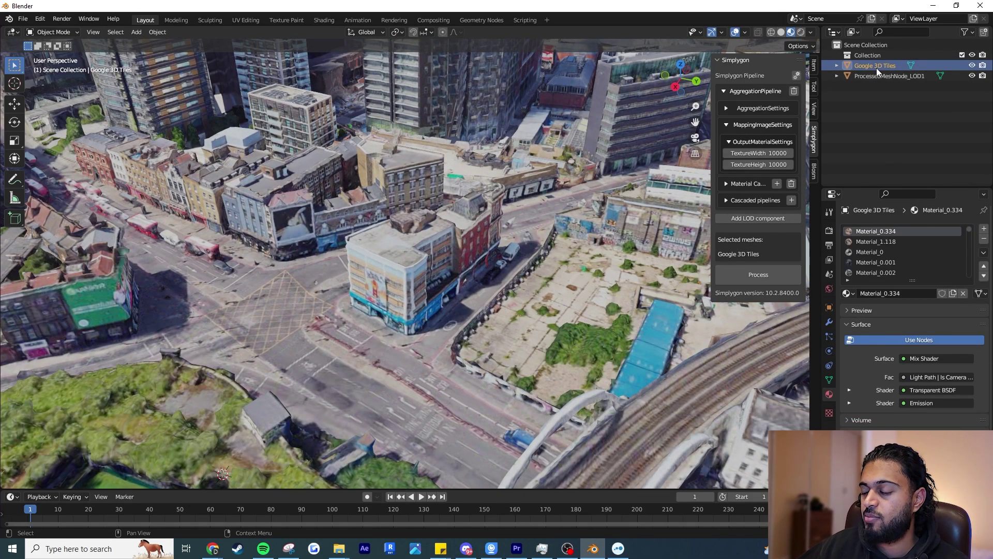
key(Delete)
click(876, 66)
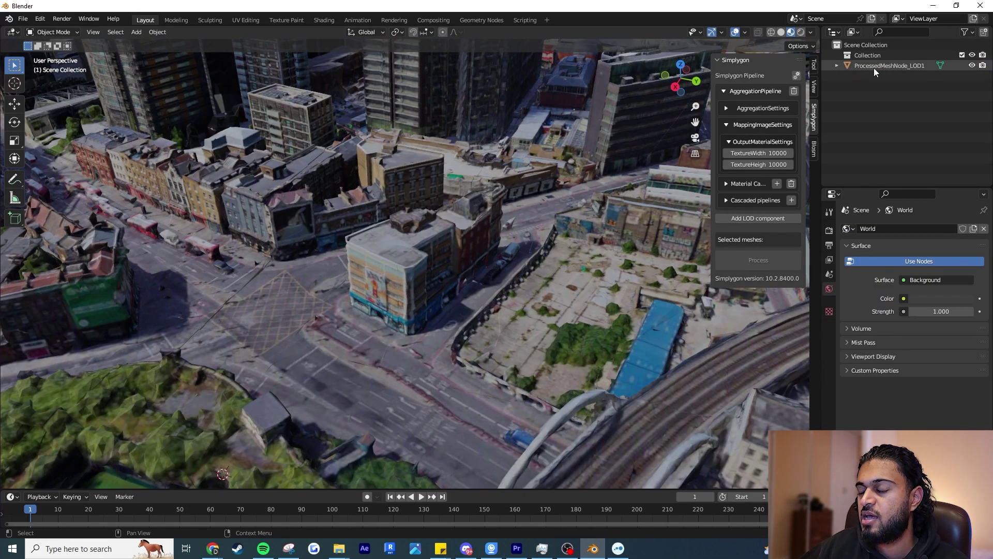
Try Basecolor_0 as the base color image of the processed mesh's material and switch back to Basecolor_0.001
scroll(388, 317, up, 5)
scroll(406, 309, down, 5)
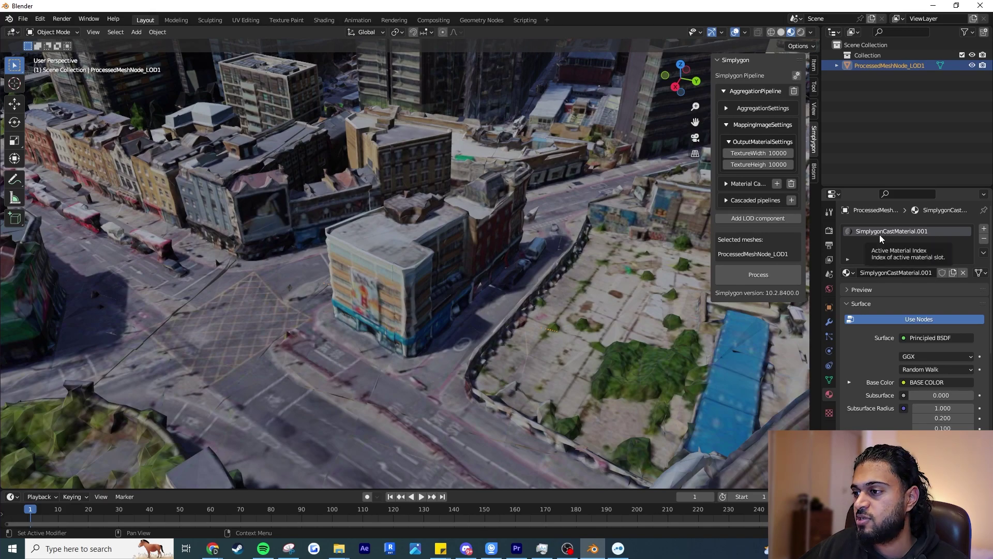
click(849, 383)
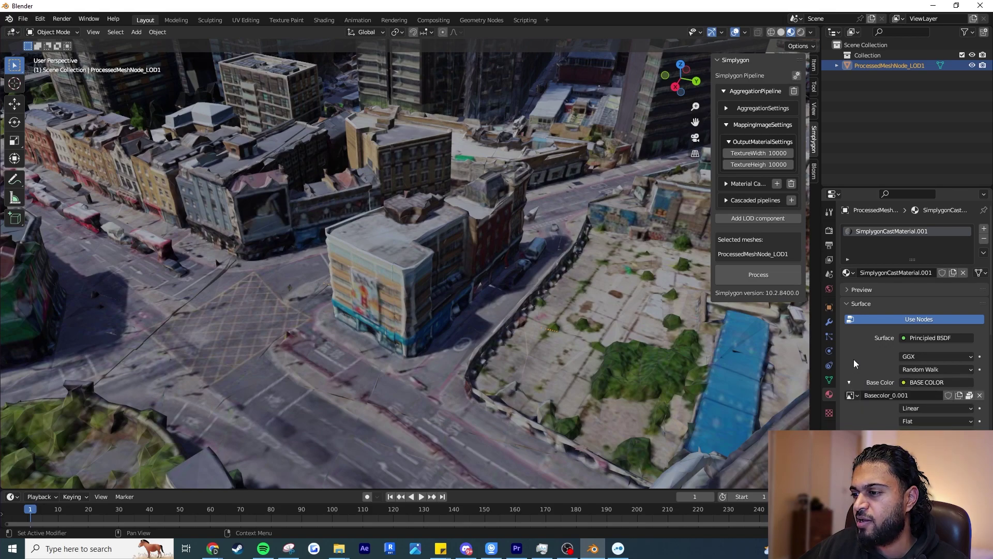
click(896, 397)
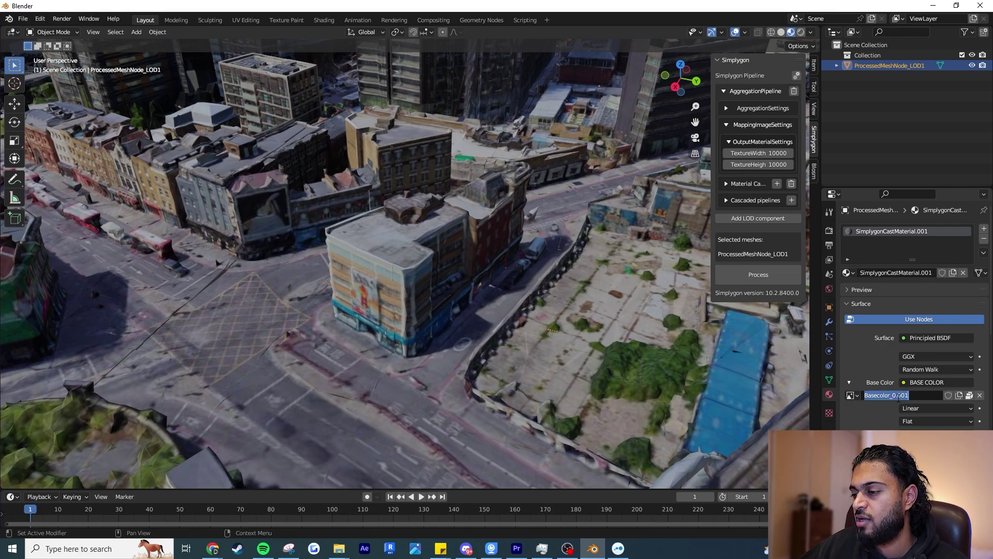
click(850, 395)
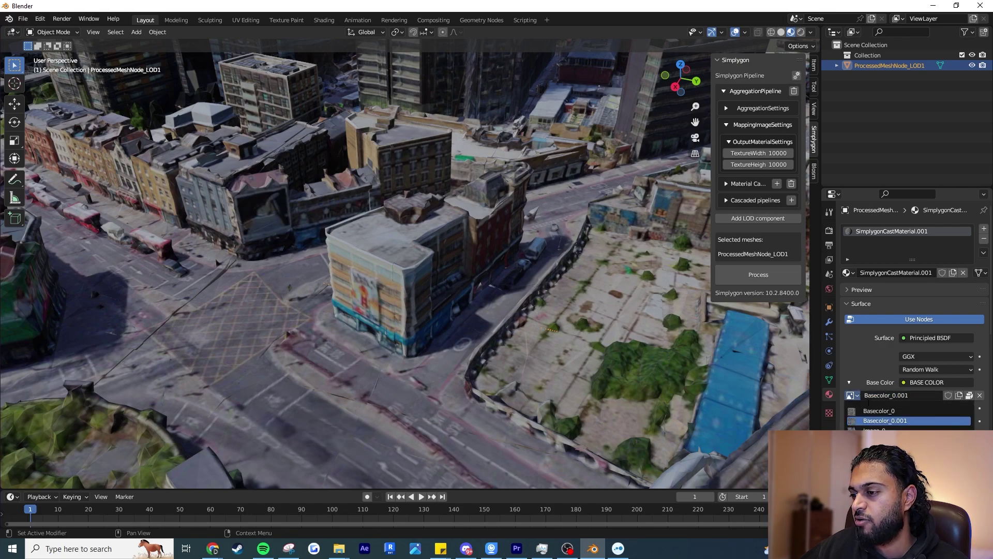
click(913, 411)
click(852, 395)
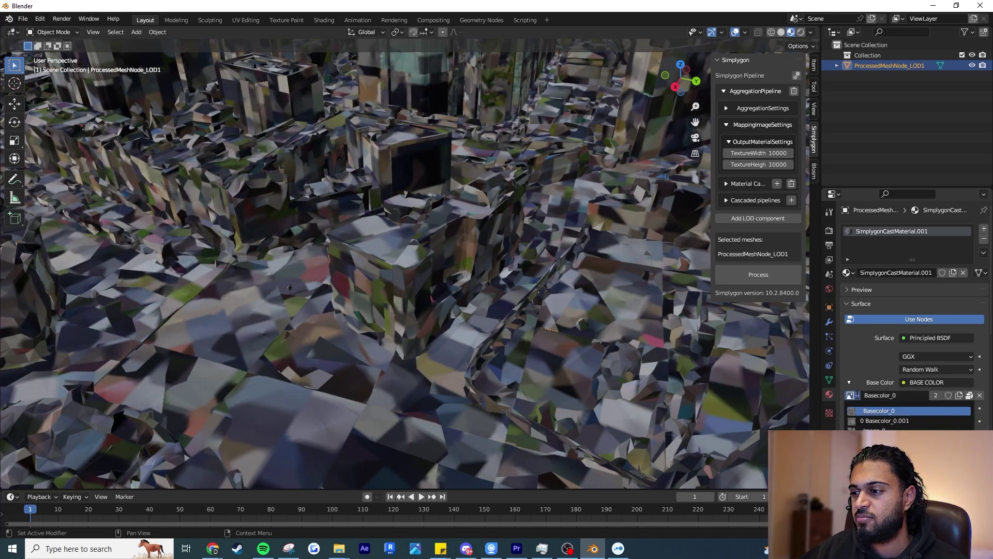
click(885, 421)
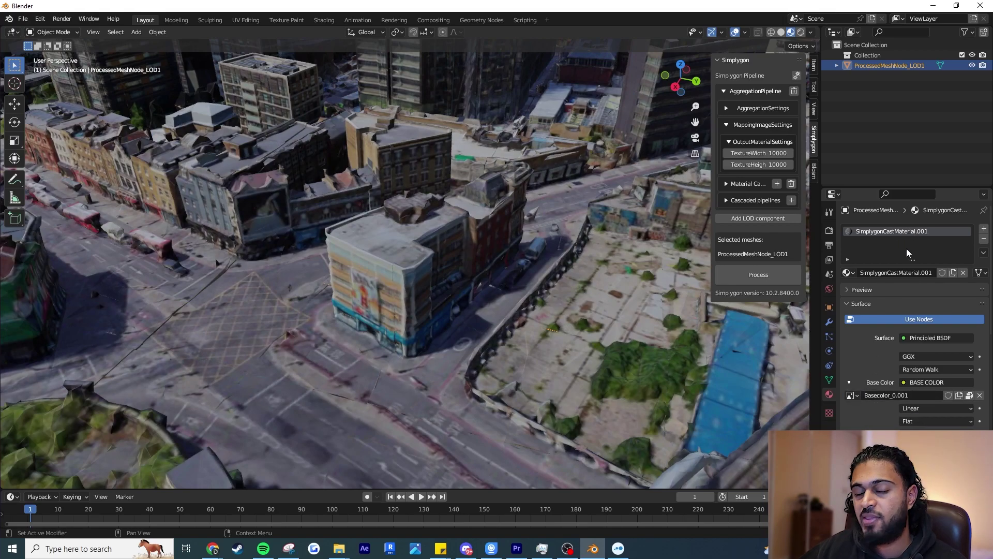
Remove SimplygonCastMaterial.001 from the processed mesh and give the mesh a new material
click(862, 79)
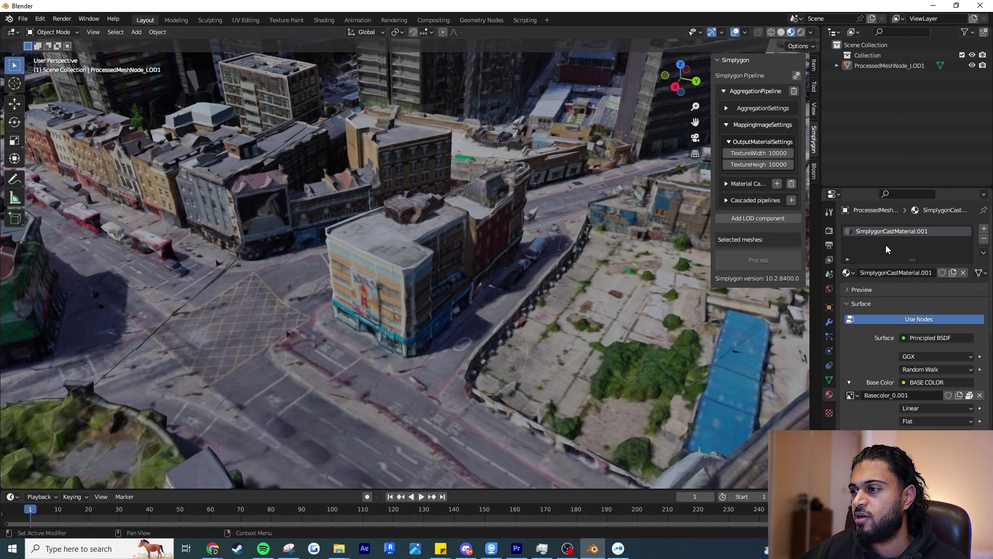
click(984, 239)
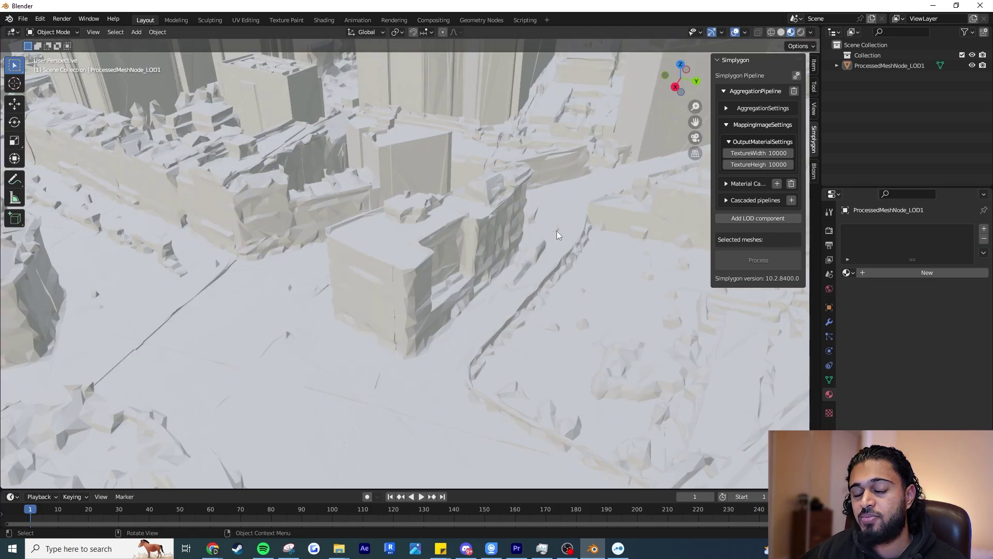
click(491, 245)
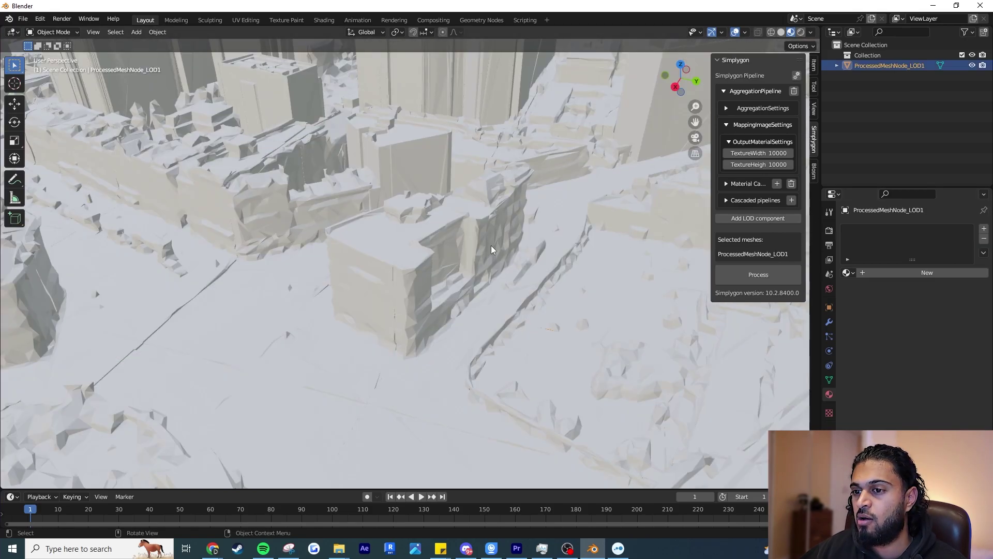
click(941, 274)
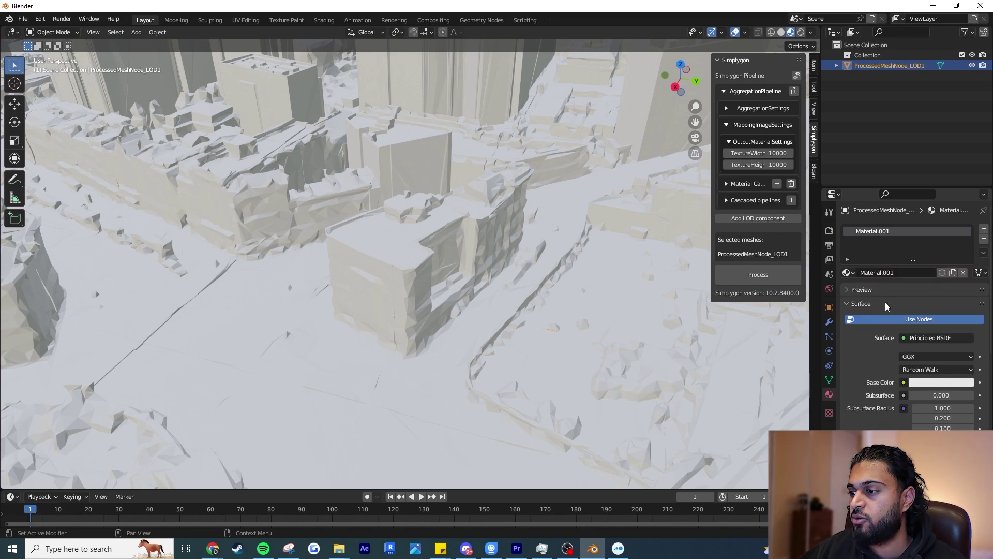
Assign an Image Texture using the Basecolor_0.001 image to the new material's base color
click(904, 384)
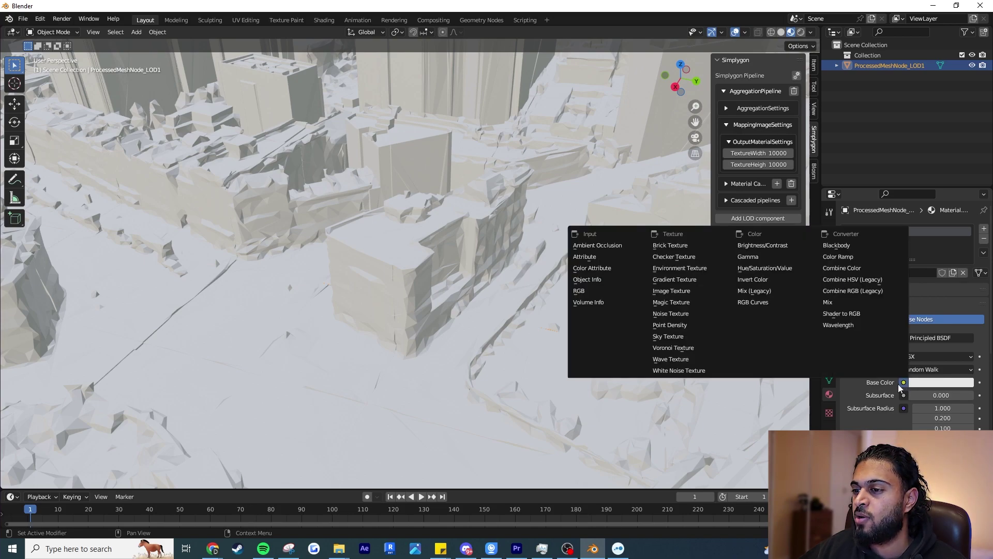
click(707, 291)
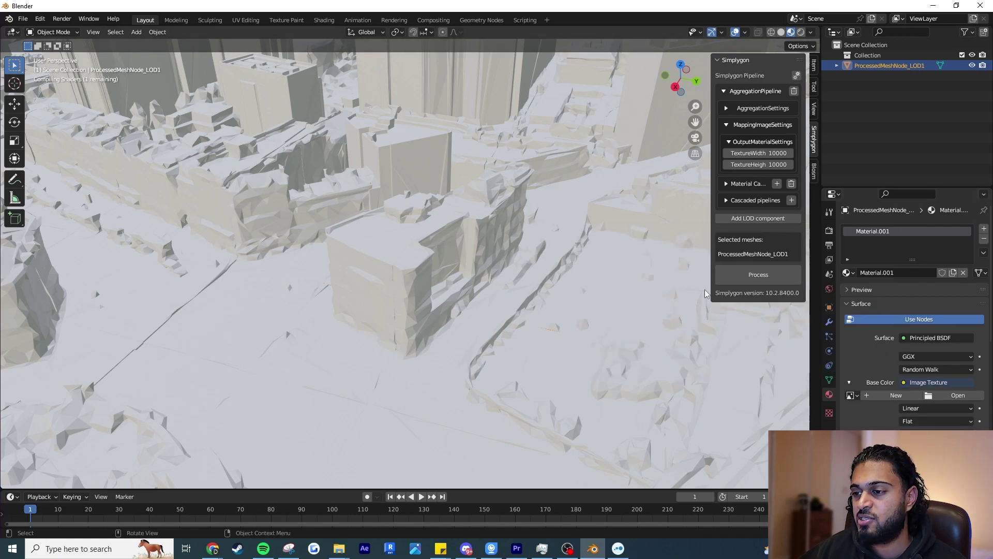
click(851, 395)
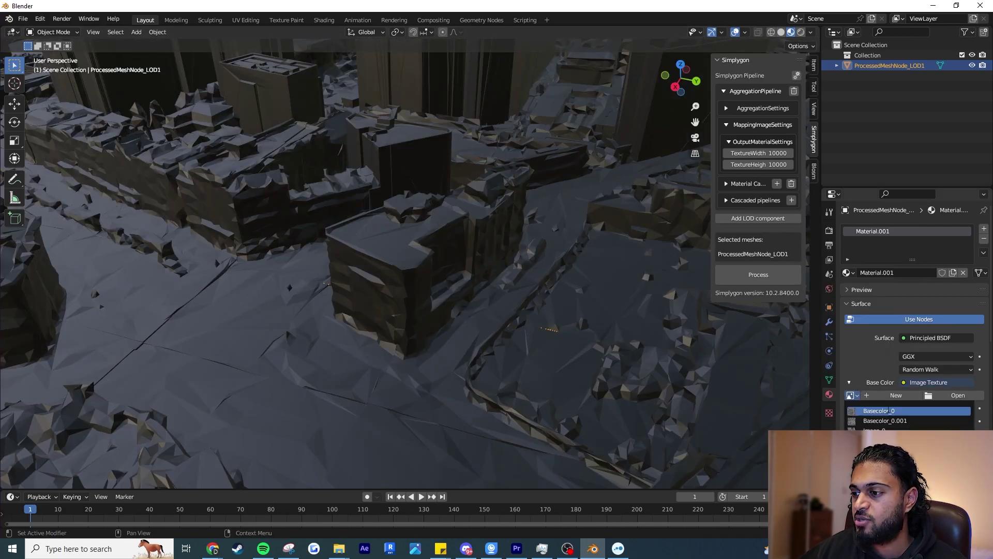
click(887, 421)
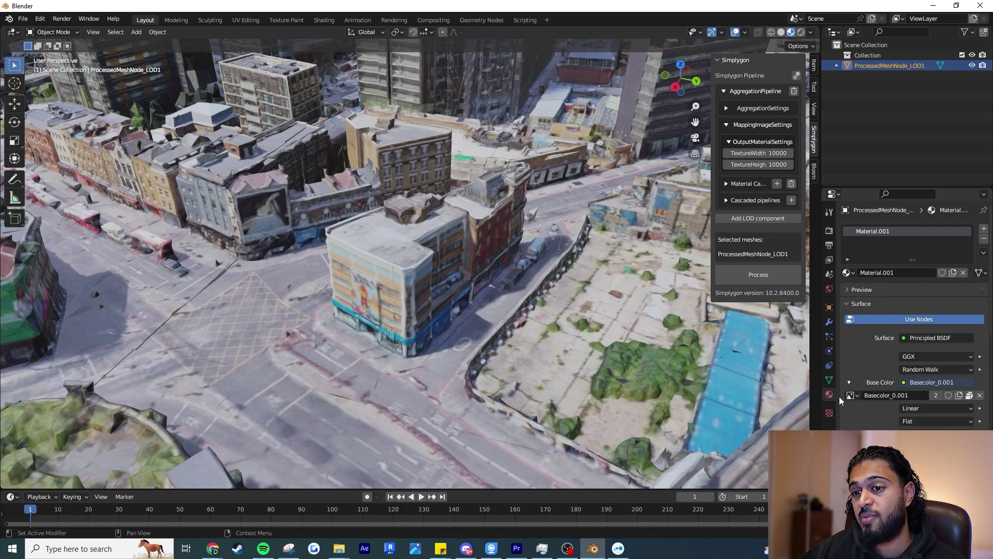
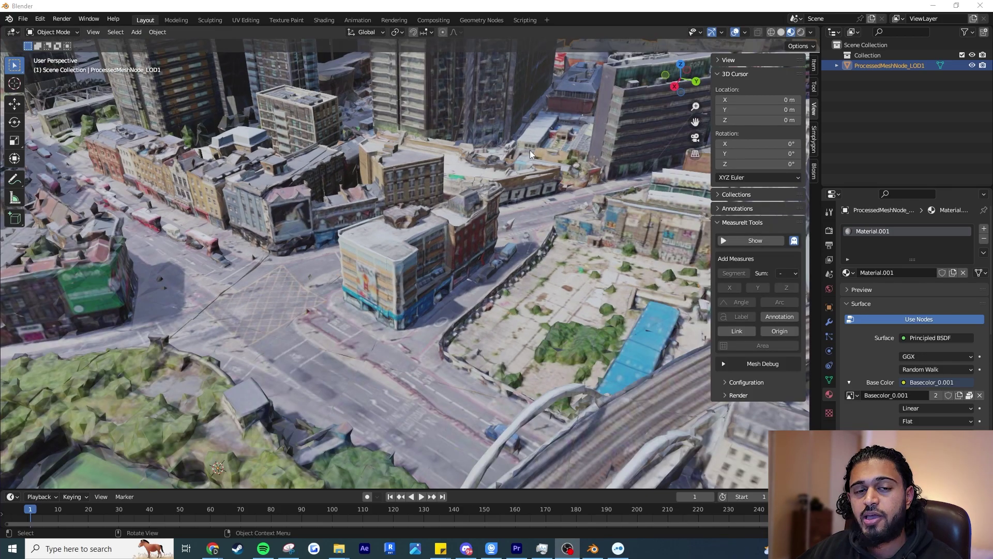
Save the Simplygon aggregation pipeline as MyPipeline.json in the BLOSM folder on drive J
click(814, 167)
key(n)
key(n)
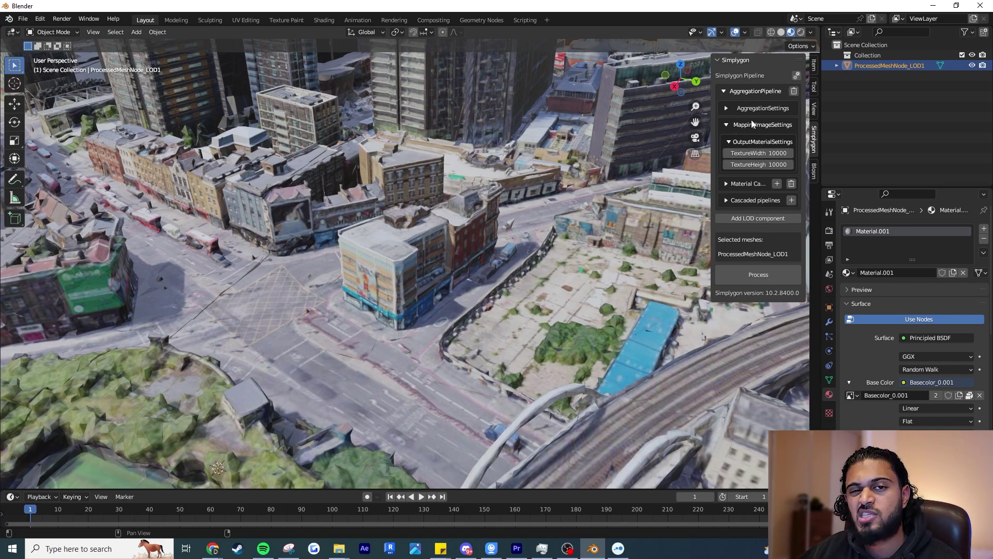
click(728, 90)
click(727, 90)
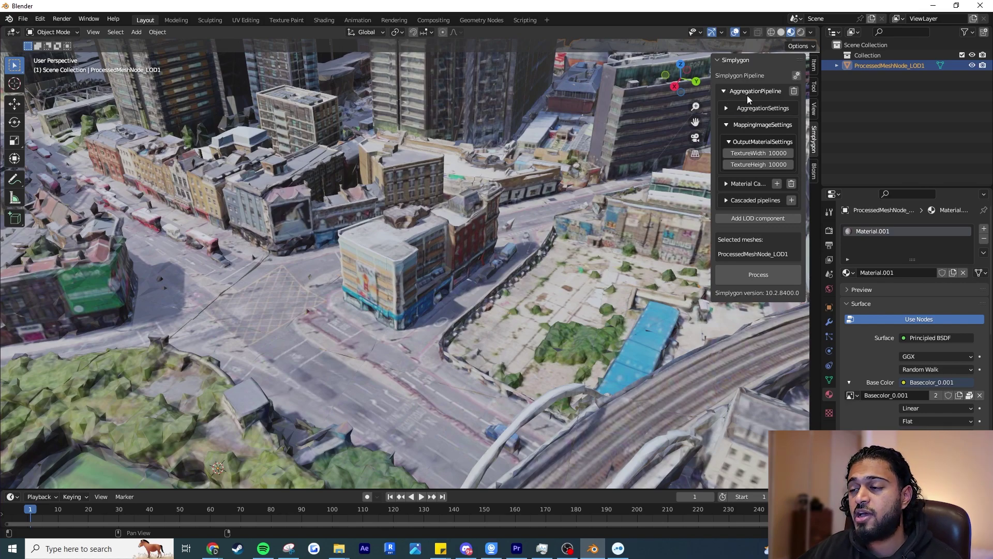
click(796, 77)
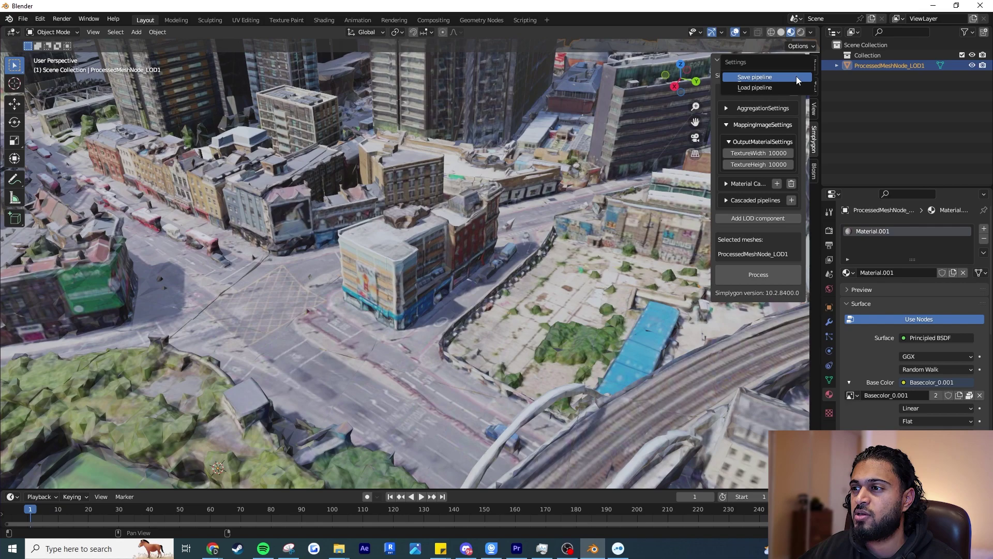
click(783, 78)
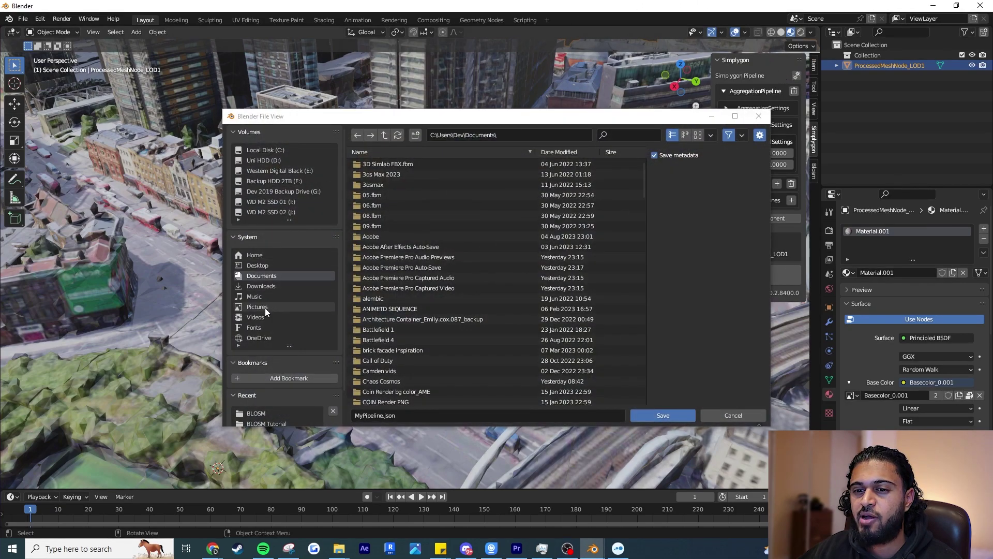
click(259, 413)
click(430, 415)
click(446, 416)
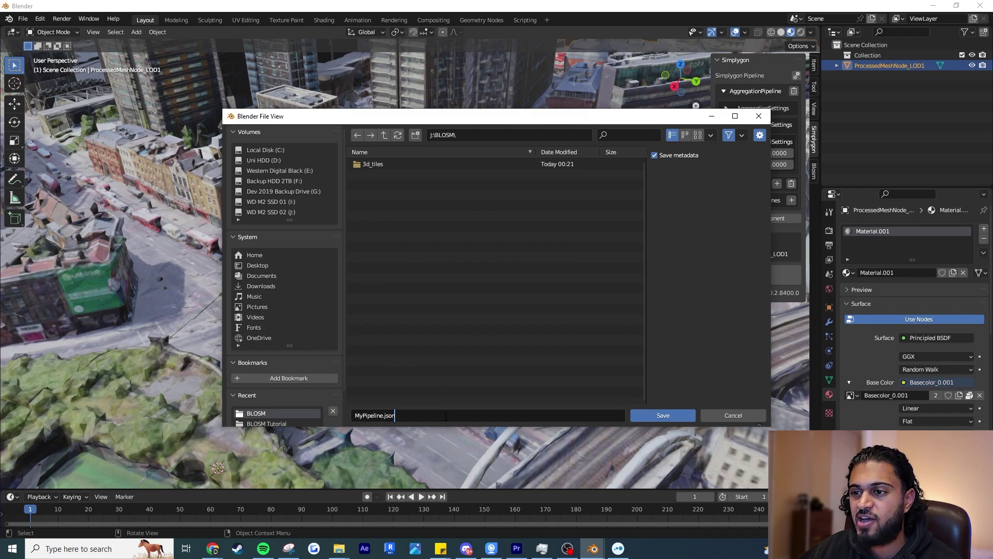
click(662, 414)
Delete the current AggregationPipeline and load MyPipeline.json from the BLOSM folder on drive J
click(777, 153)
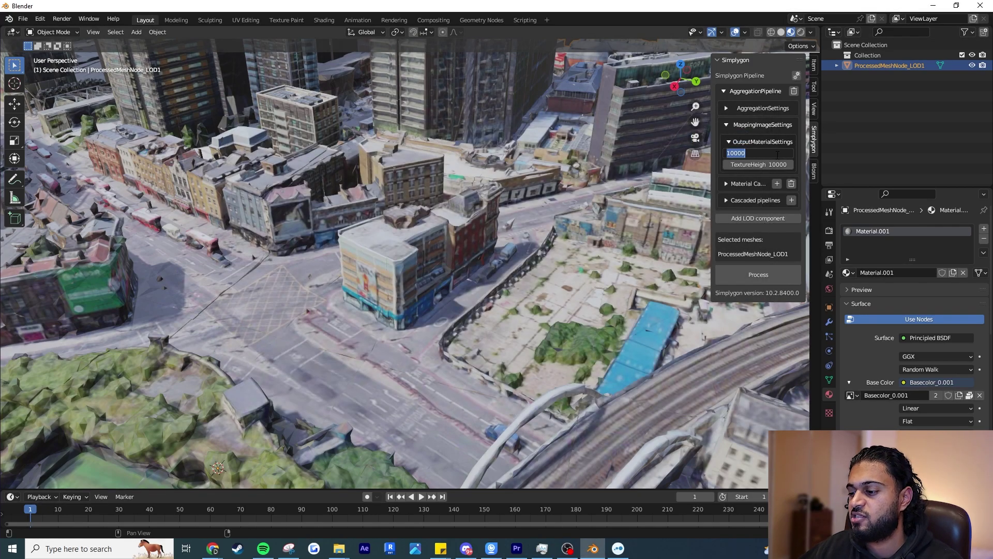
click(793, 90)
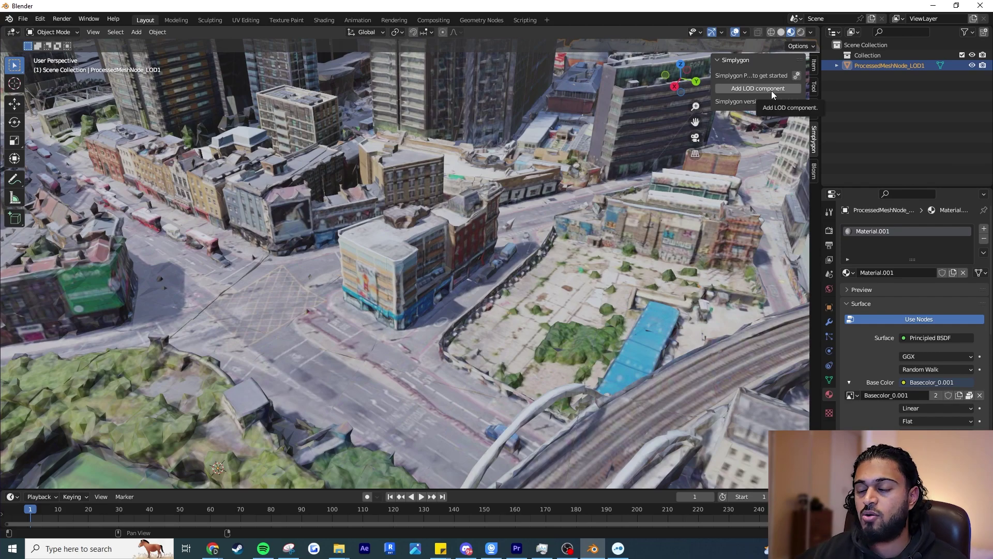
click(798, 77)
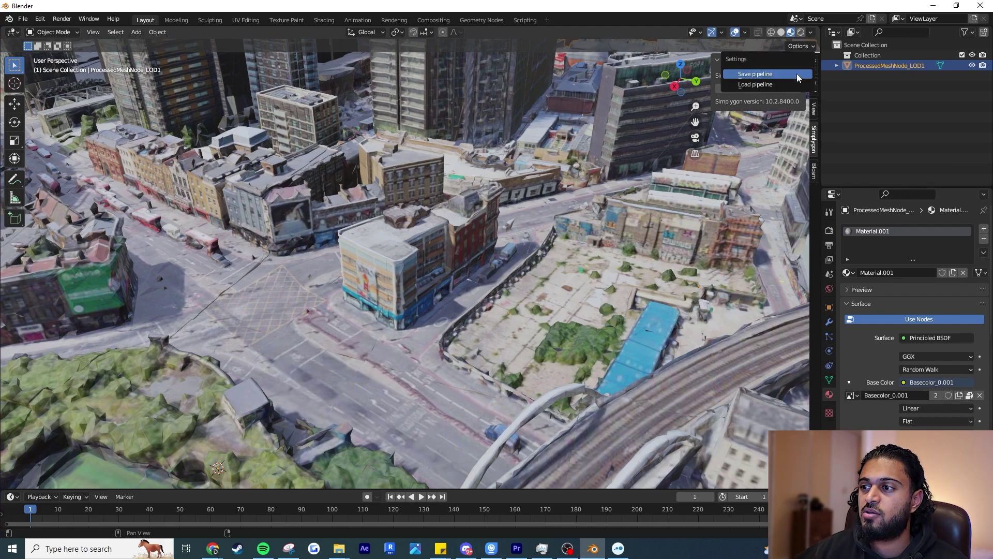
click(763, 85)
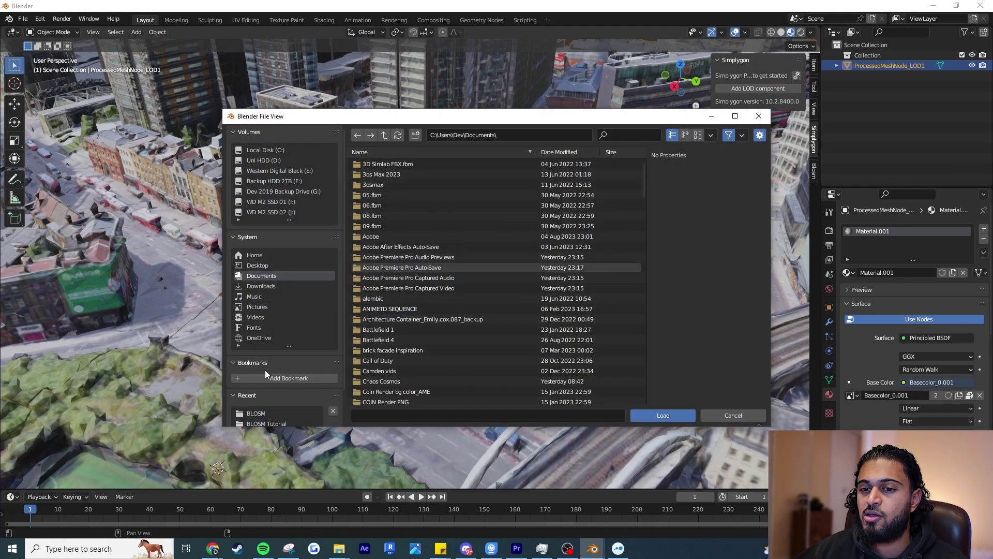
click(255, 417)
click(384, 176)
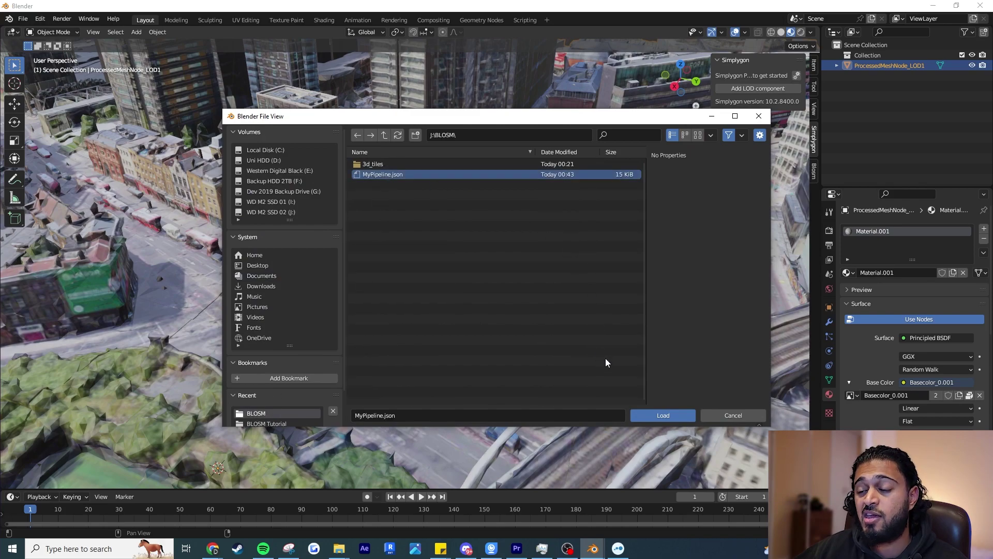
click(649, 416)
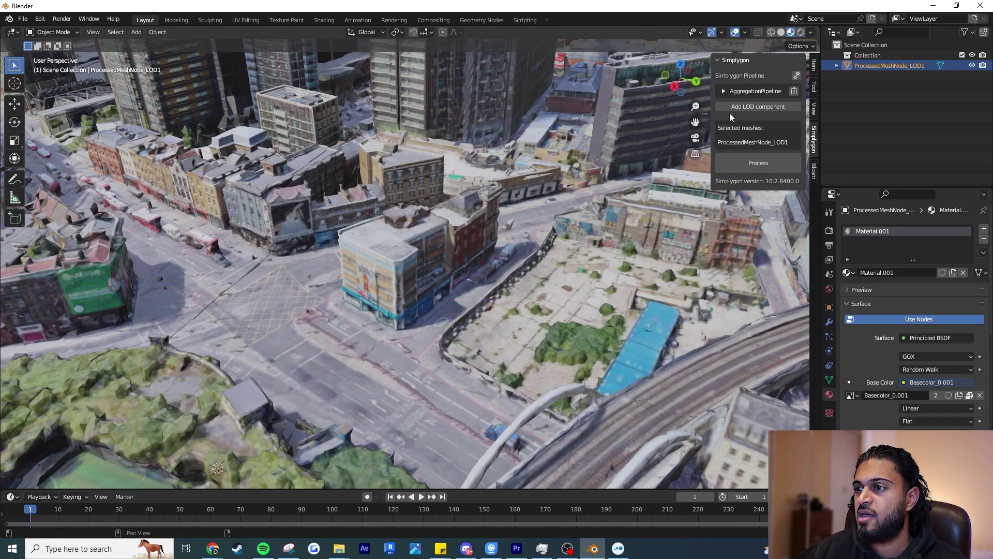
Check the loaded pipeline's output texture size and ColorCaster settings, and collapse the Simplygon settings
click(724, 91)
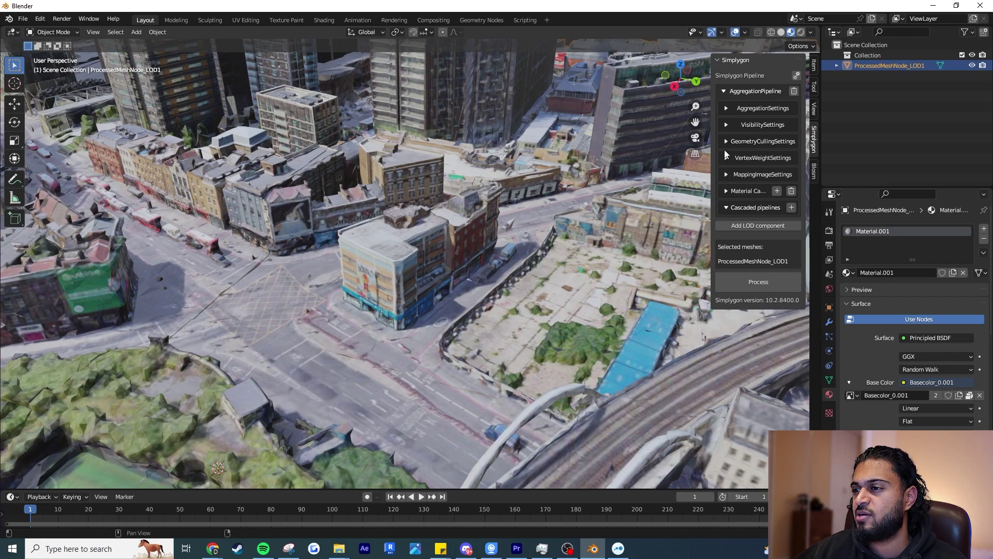
click(727, 175)
click(729, 192)
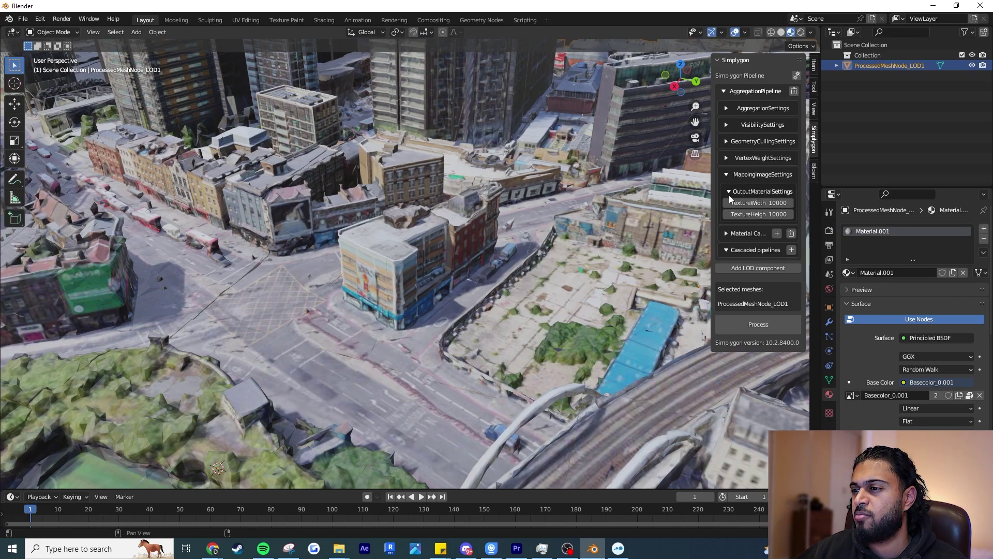
click(729, 191)
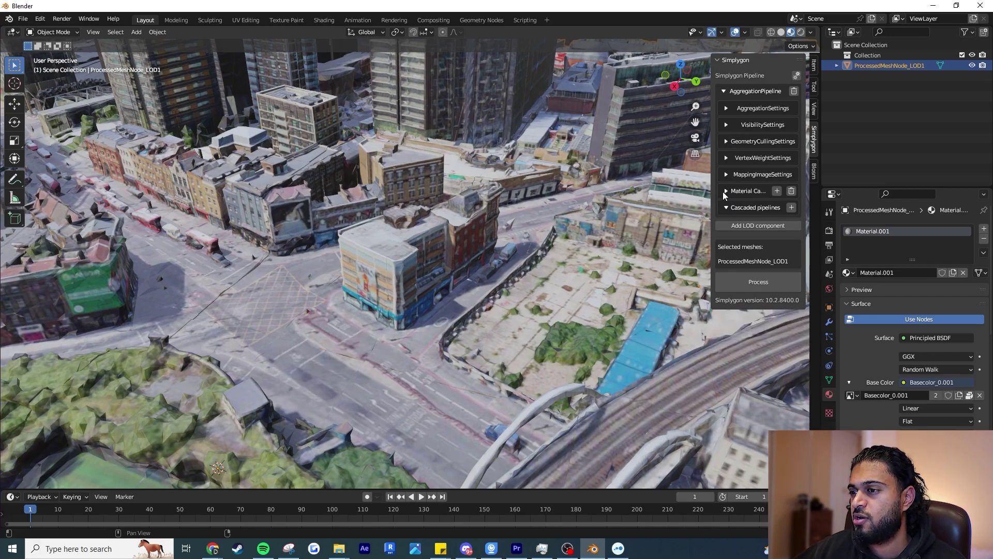
click(726, 191)
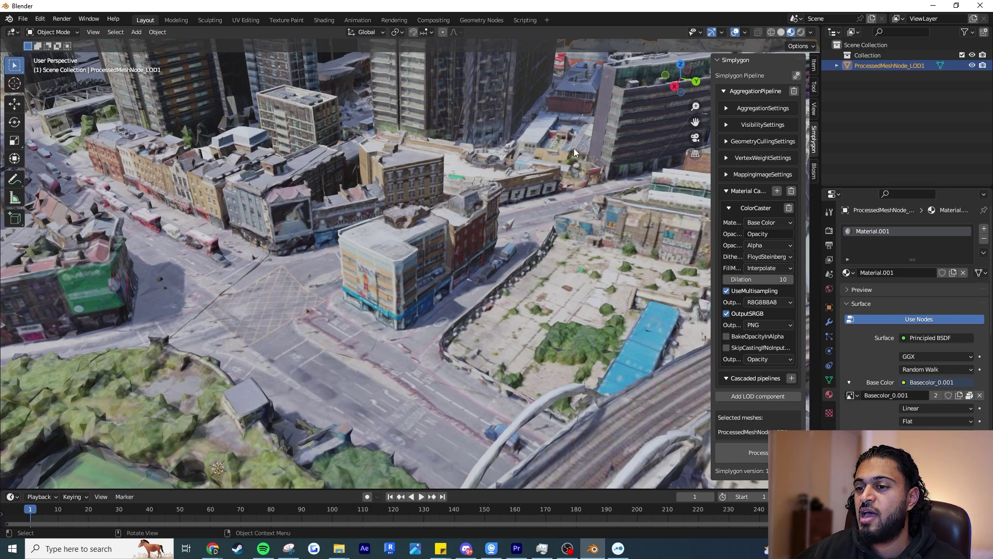
click(757, 61)
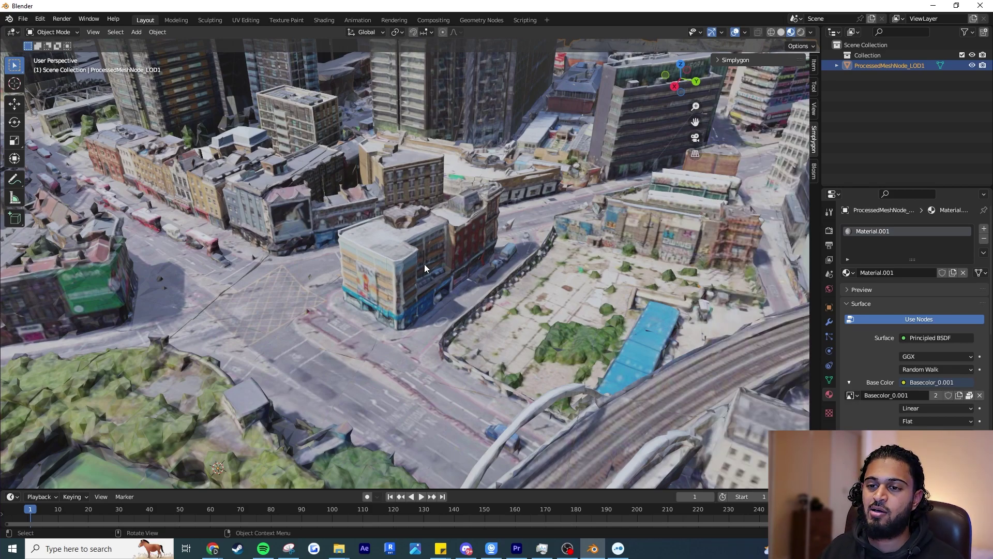
Compare the city model in perspective and orthographic projection by switching between the two
mouse_move(424, 264)
middle_down()
mouse_move(505, 322)
mouse_move(482, 263)
mouse_move(439, 272)
middle_up()
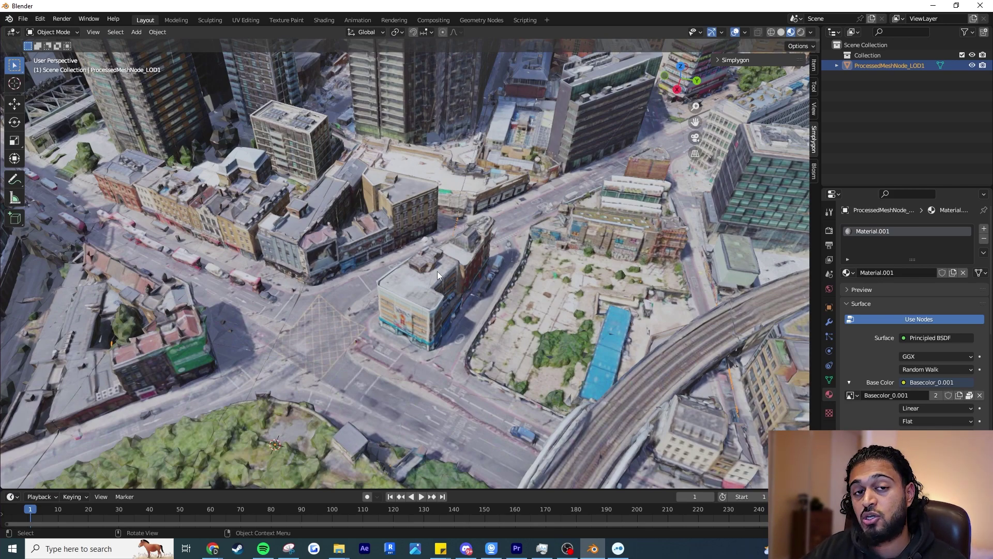
scroll(432, 273, down, 2)
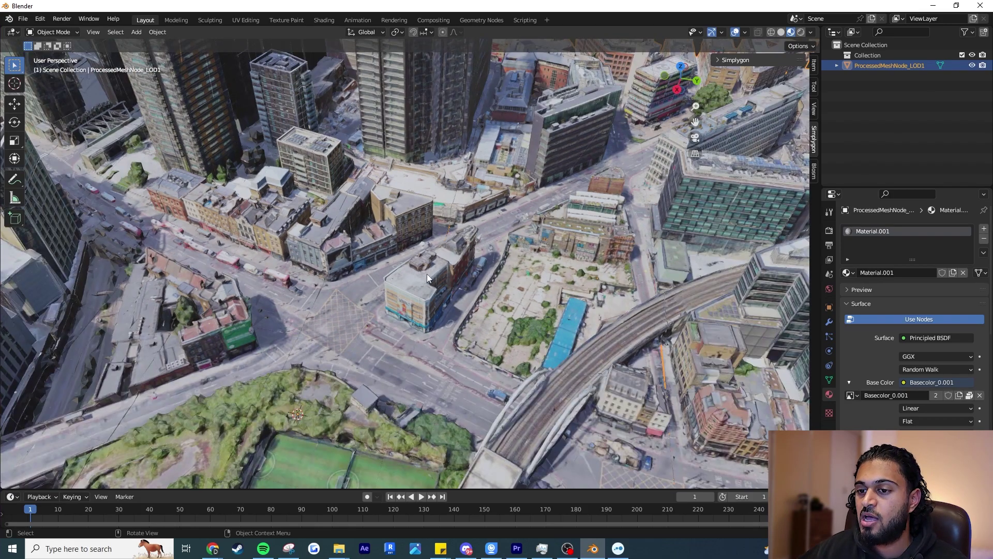
key(KP_5)
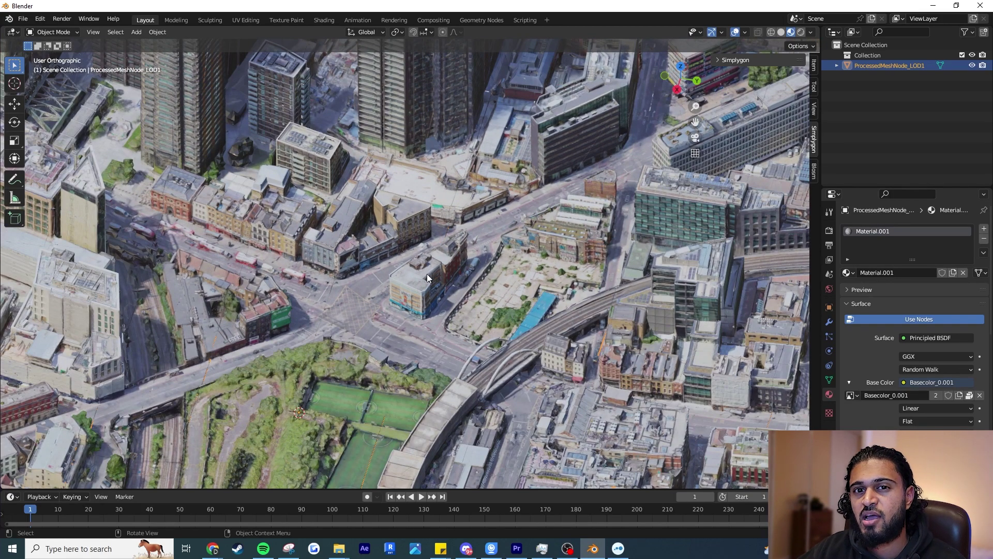
key(KP_5)
key(KP_5)
key(KP_5)
key(KP_5)
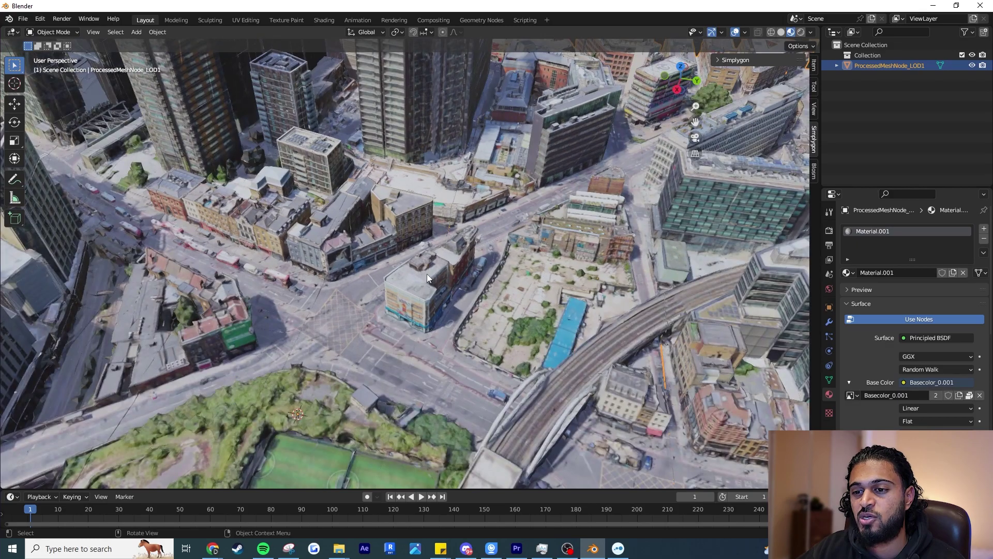
key(KP_5)
key(KP_5)
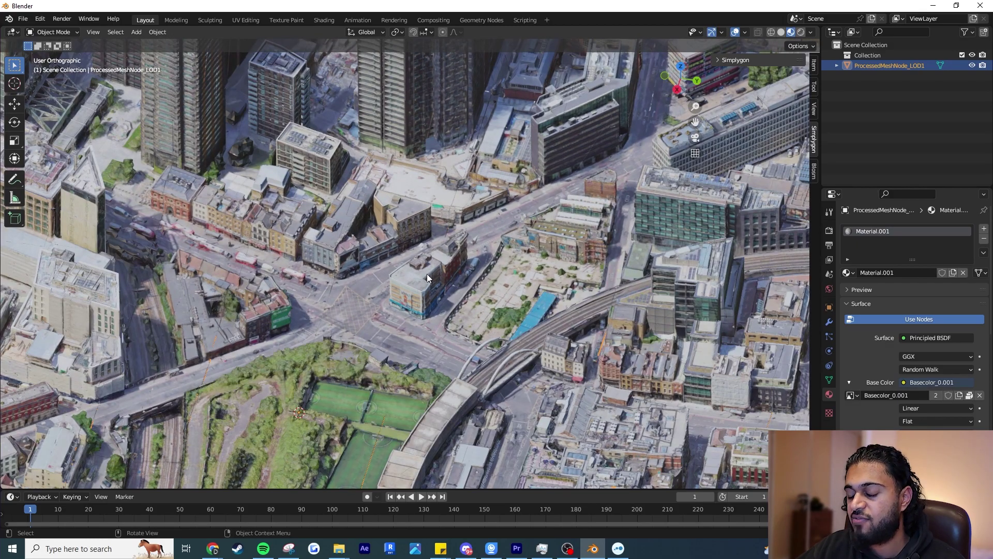
Examine the city model from directly above and directly below, and return to the top view
key(KP_7)
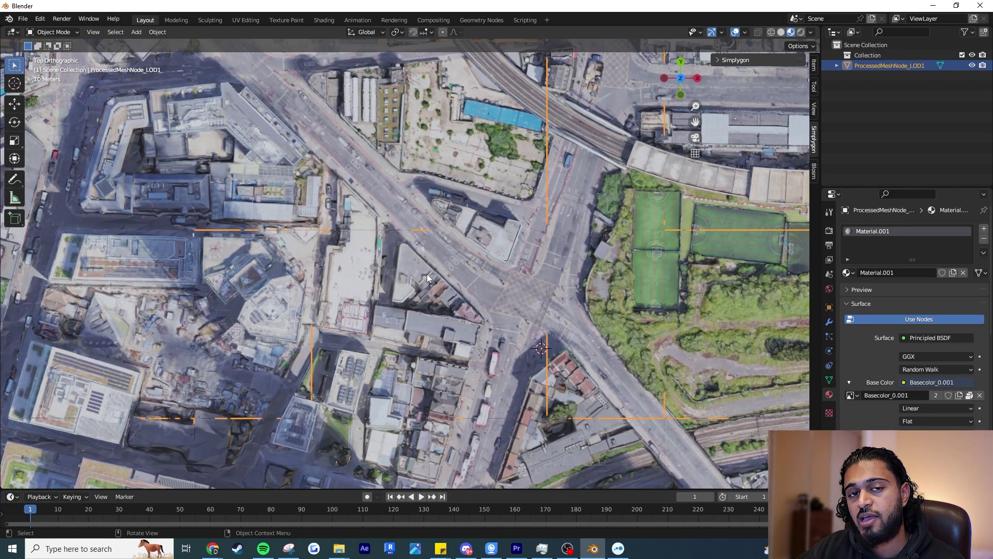
key(ctrl+KP_7)
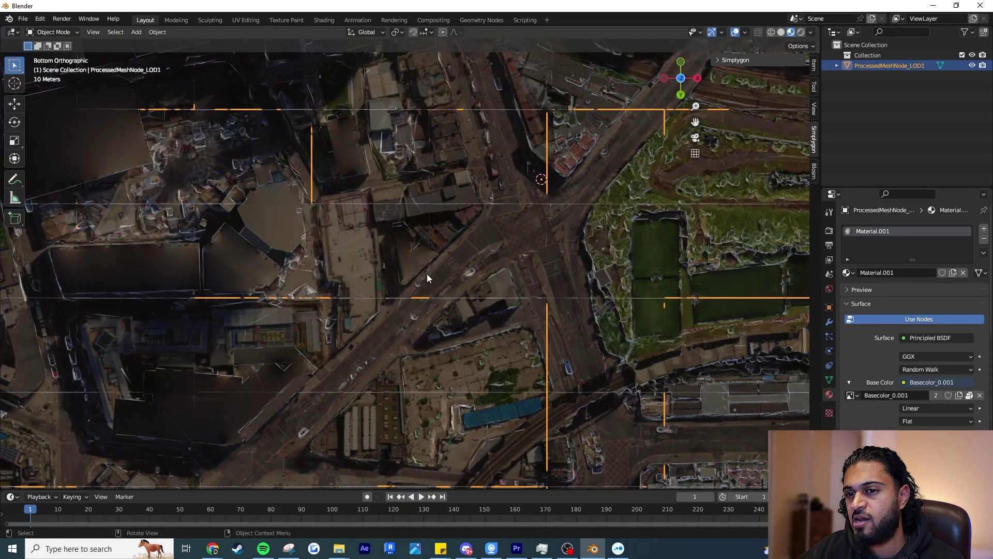
key(KP_7)
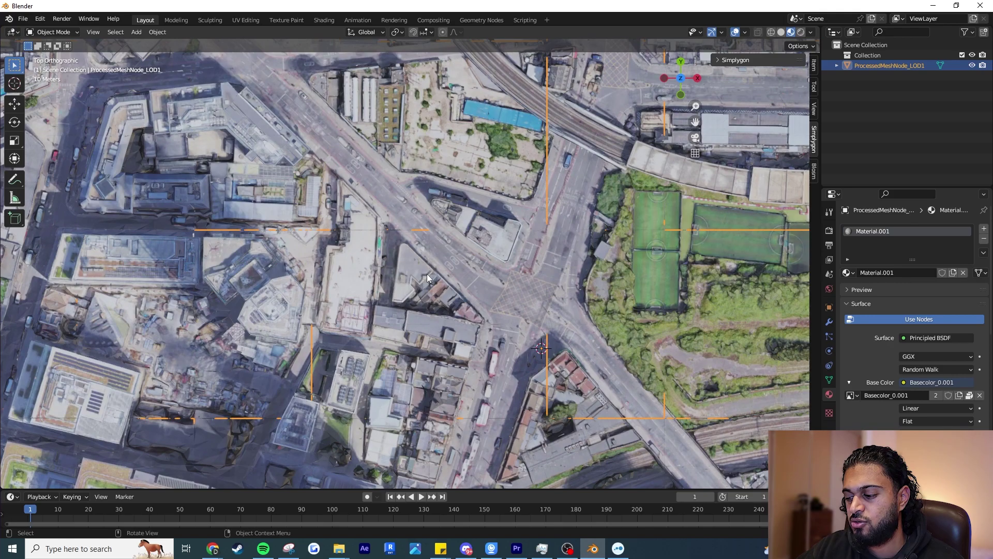
Rotate the view sideways around the city model in fixed increments
key(KP_6)
key(KP_6)
key(KP_6)
key(KP_6)
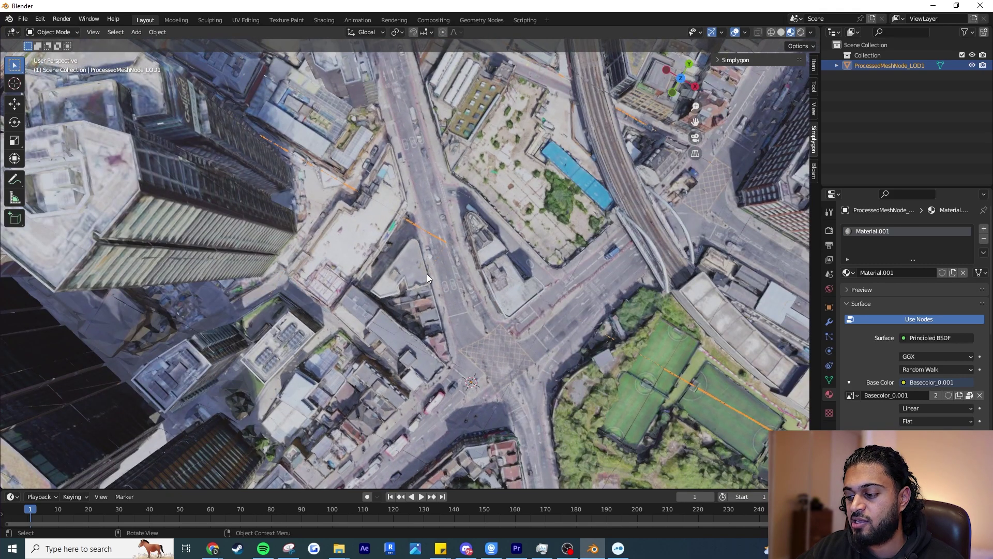
key(KP_6)
key(KP_6)
key(KP_6)
key(KP_6)
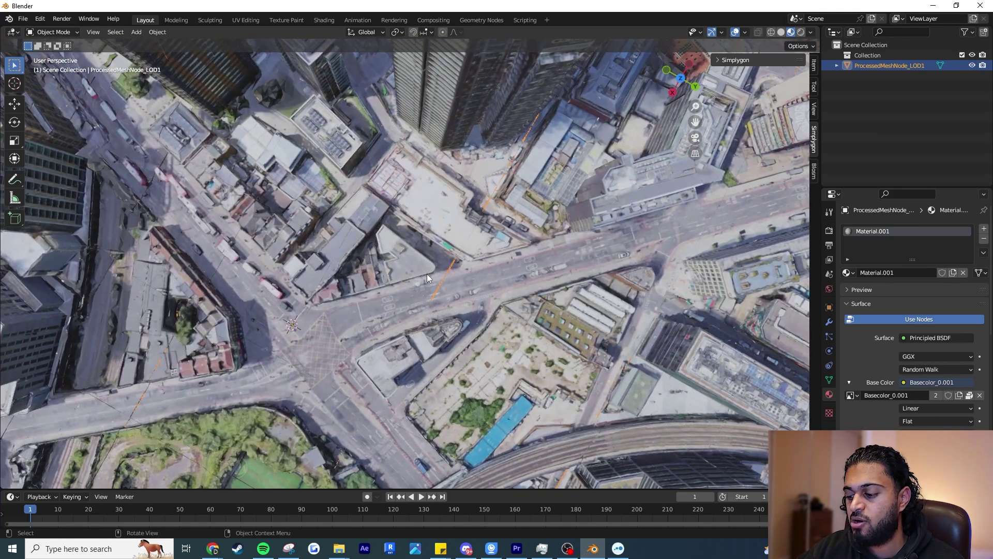
key(KP_6)
key(KP_6)
key(KP_6)
key(KP_6)
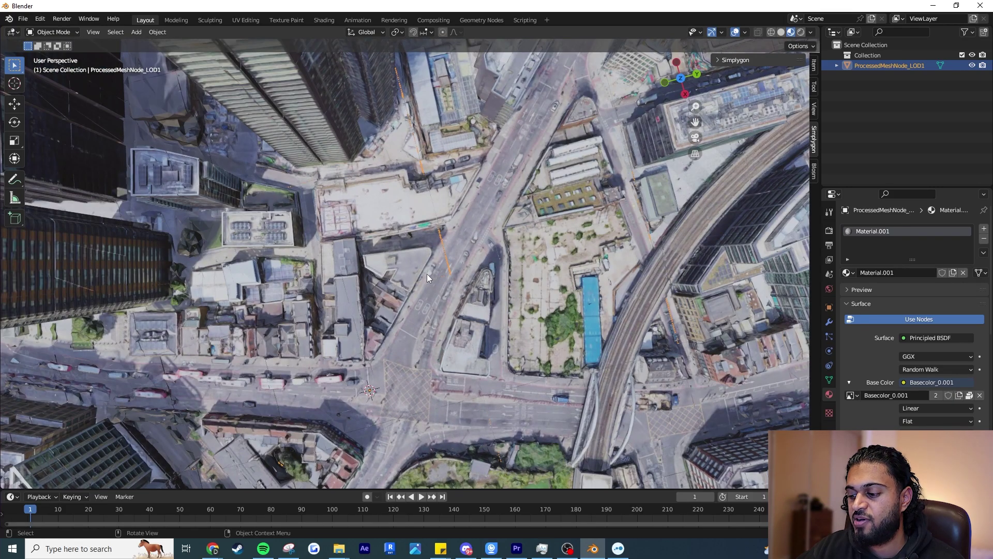
Tilt the view of the city model up and down in fixed increments
key(KP_8)
key(KP_8)
key(KP_8)
key(KP_2)
key(KP_2)
key(KP_2)
key(KP_8)
key(KP_8)
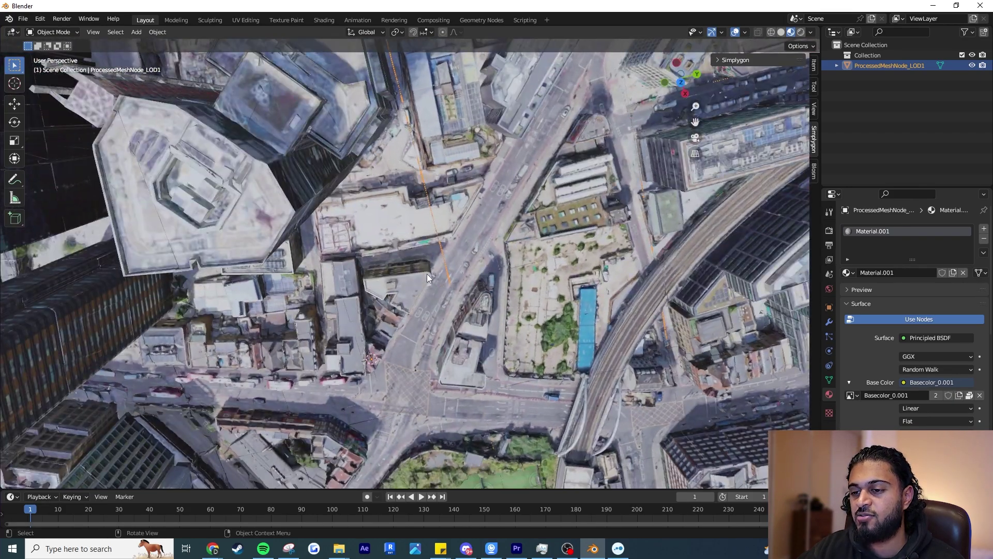
key(KP_8)
key(KP_8)
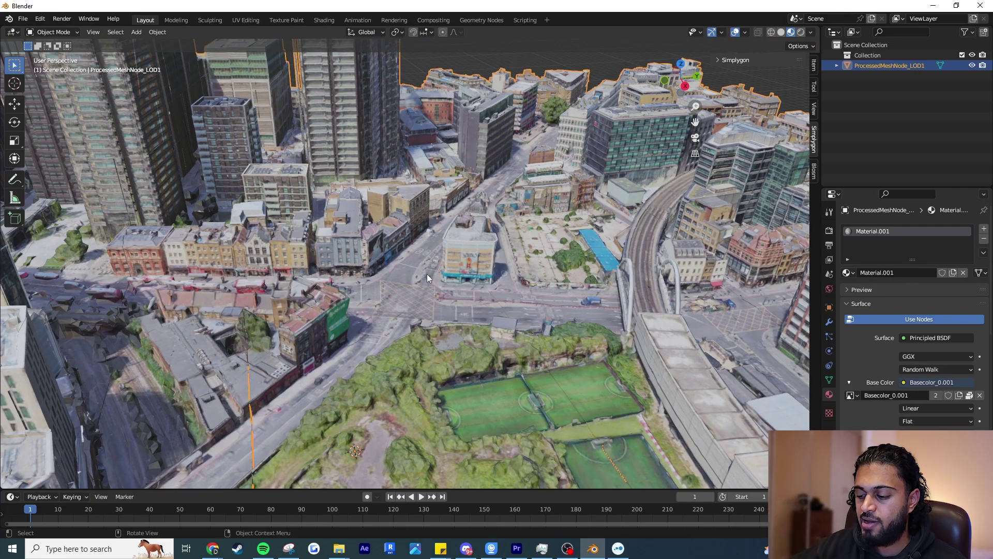
Examine the city model in the front, right, left and top orthographic views
key(KP_1)
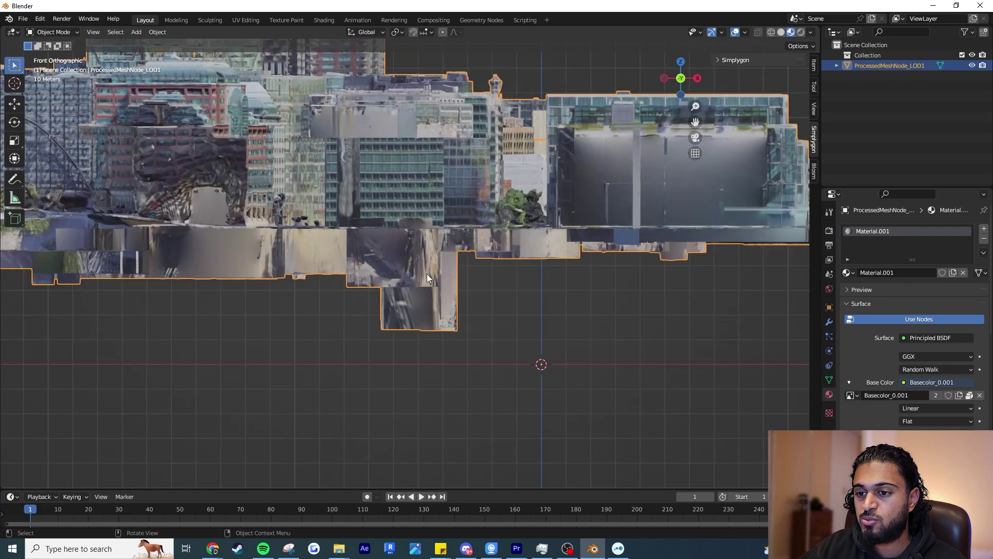
key(KP_3)
key(ctrl+KP_3)
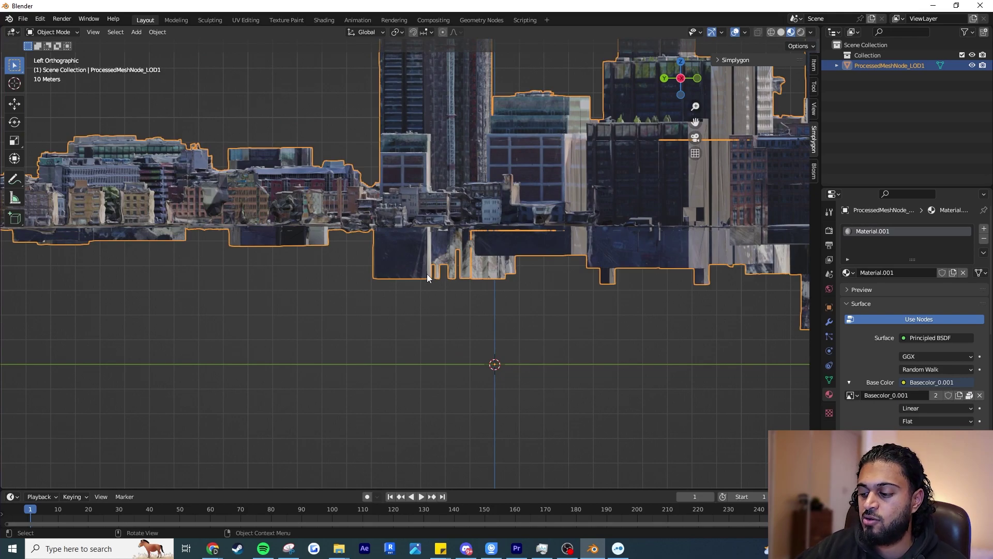
key(KP_7)
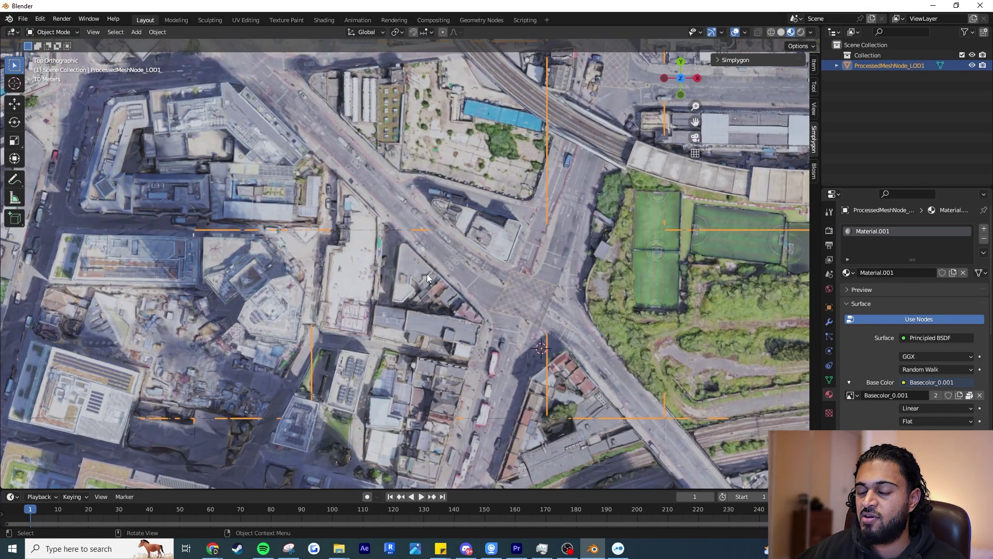
Deselect the processed mesh in Object Mode, enter Edit Mode on it and clear the selection of all its geometry
middle_drag(538, 282, 522, 60)
key(alt+a)
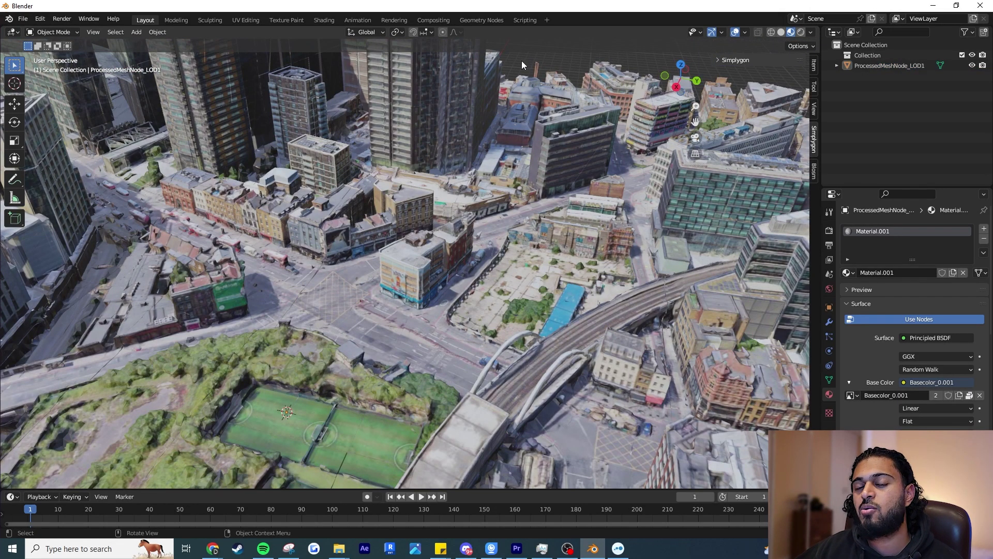
click(61, 32)
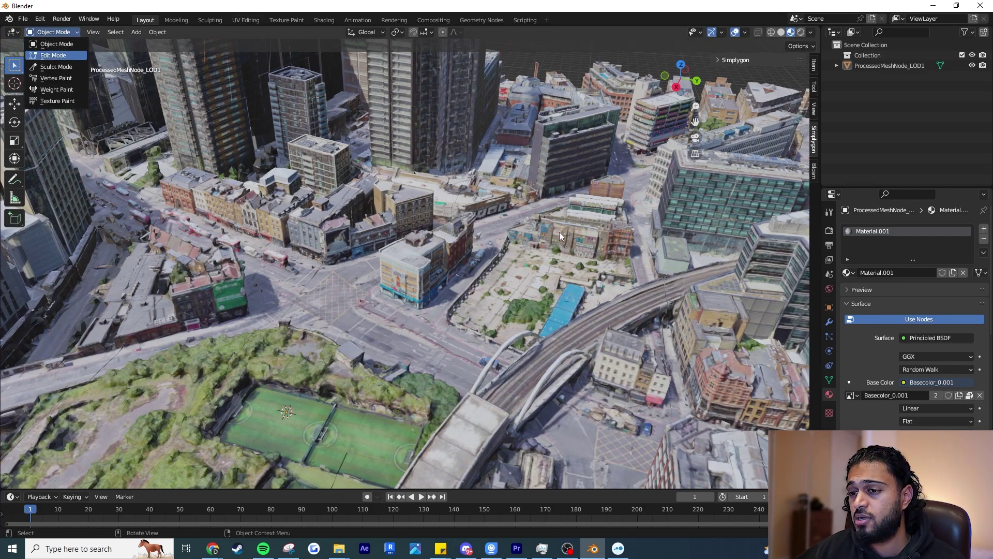
key(Tab)
scroll(492, 220, up, 4)
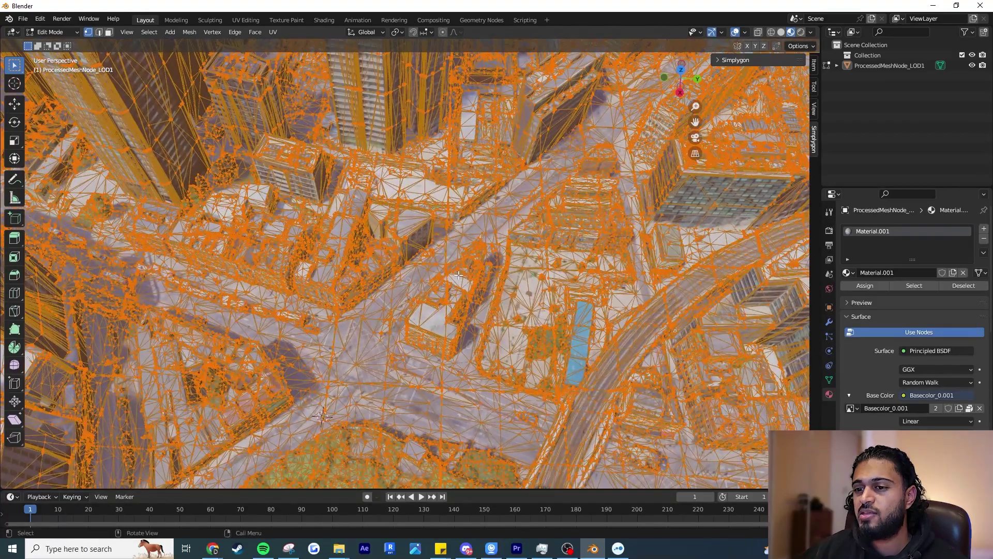
key(alt+a)
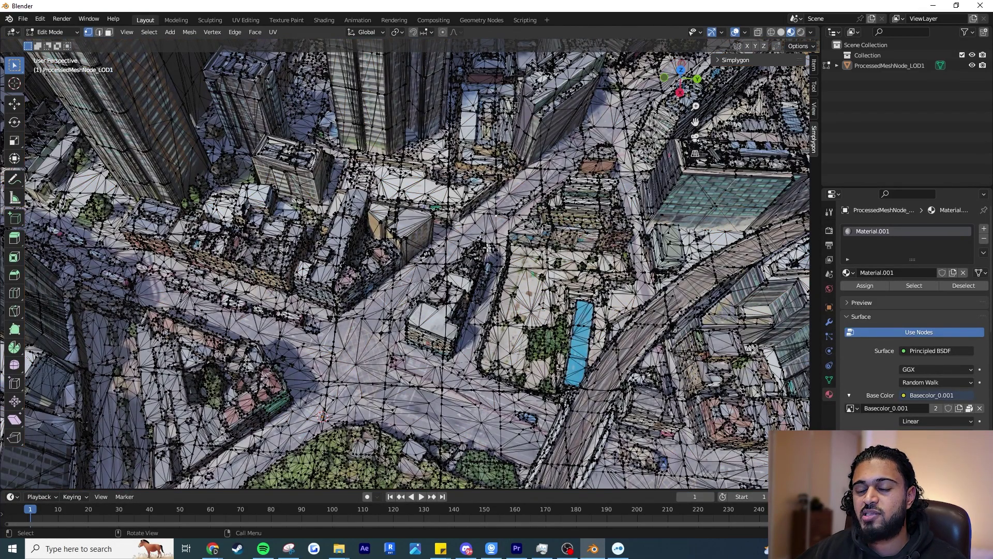
Lasso-select the wedge-shaped building at the road junction from above and delete its vertices
middle_drag(489, 282, 482, 234)
key(KP_7)
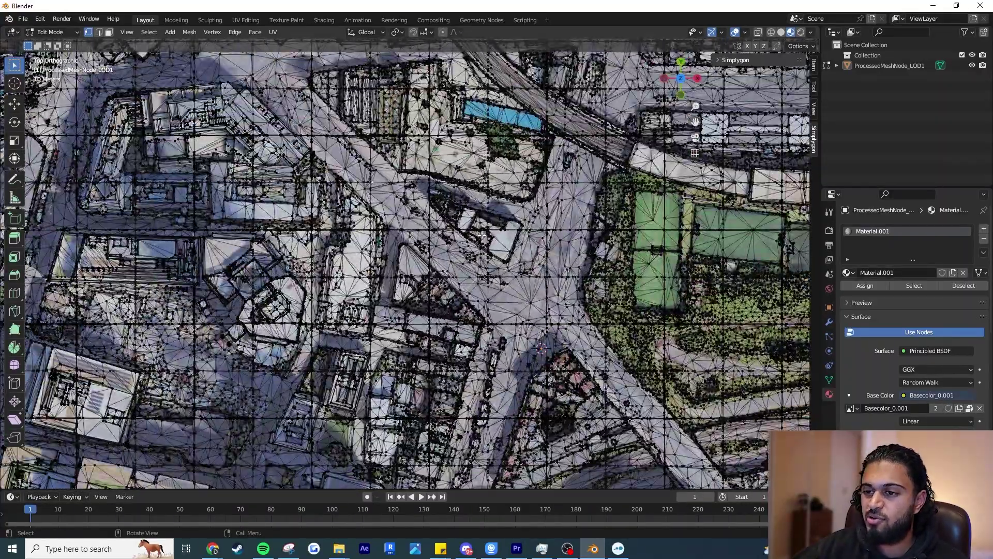
middle_drag(482, 234, 494, 207)
scroll(524, 414, up, 3)
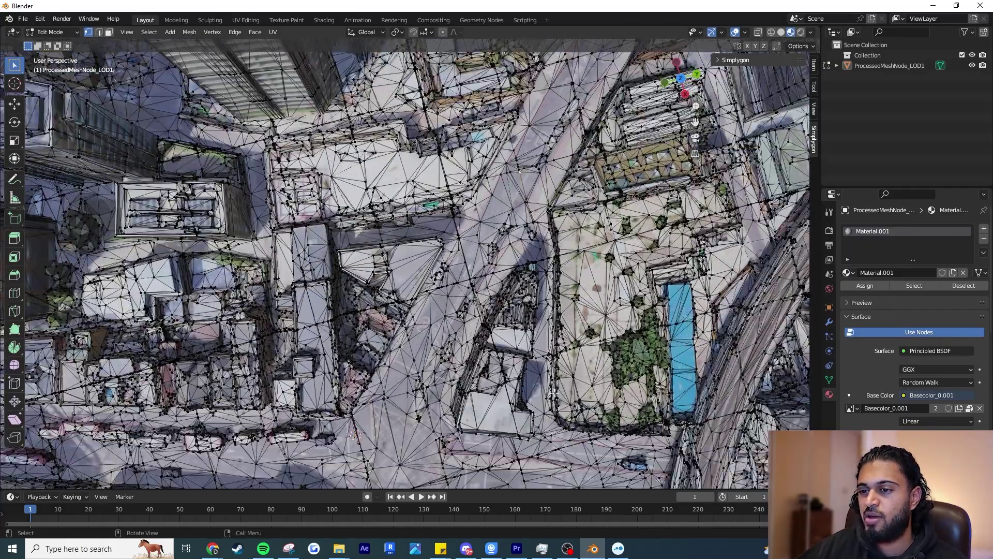
shift+middle_drag(543, 366, 462, 313)
key(KP_5)
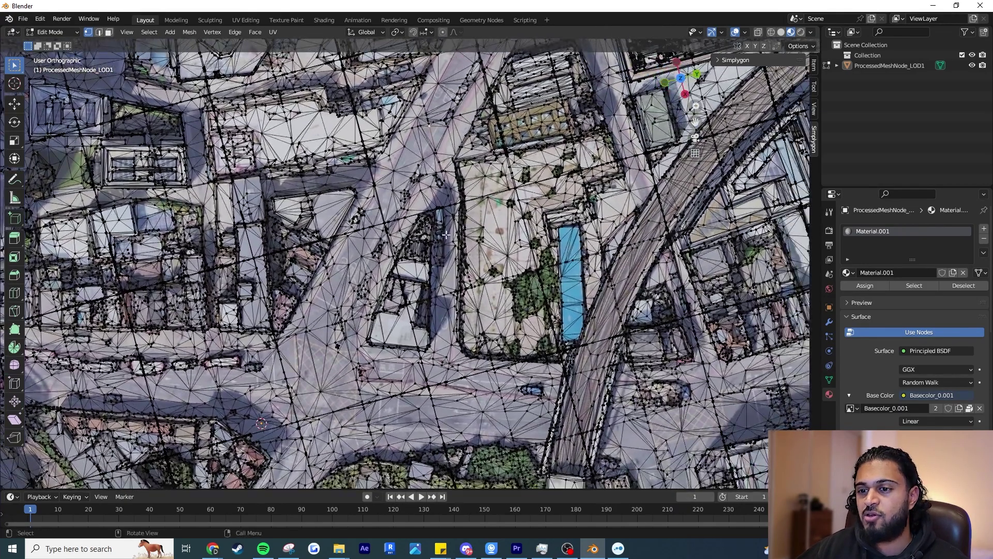
click(16, 70)
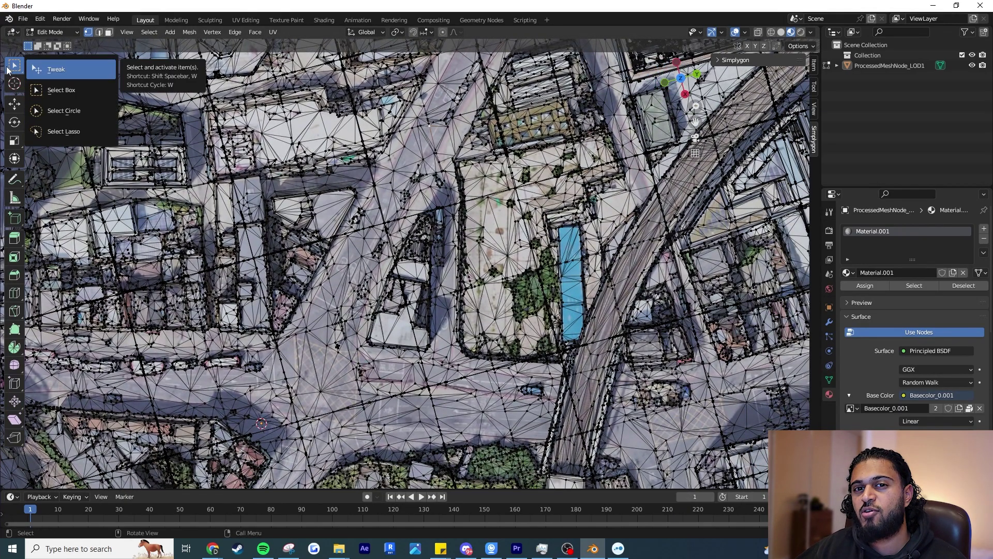
click(88, 127)
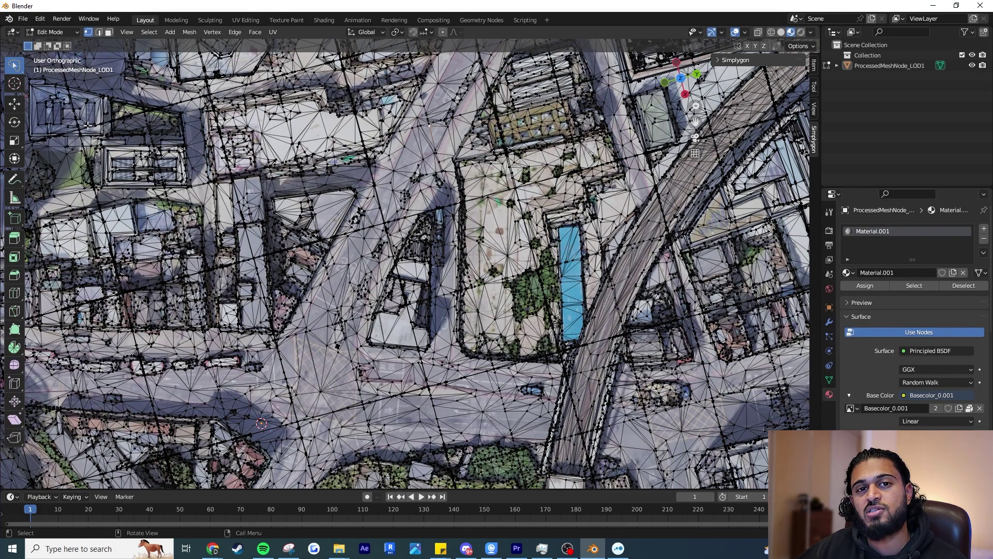
scroll(428, 202, up, 2)
scroll(436, 211, up, 2)
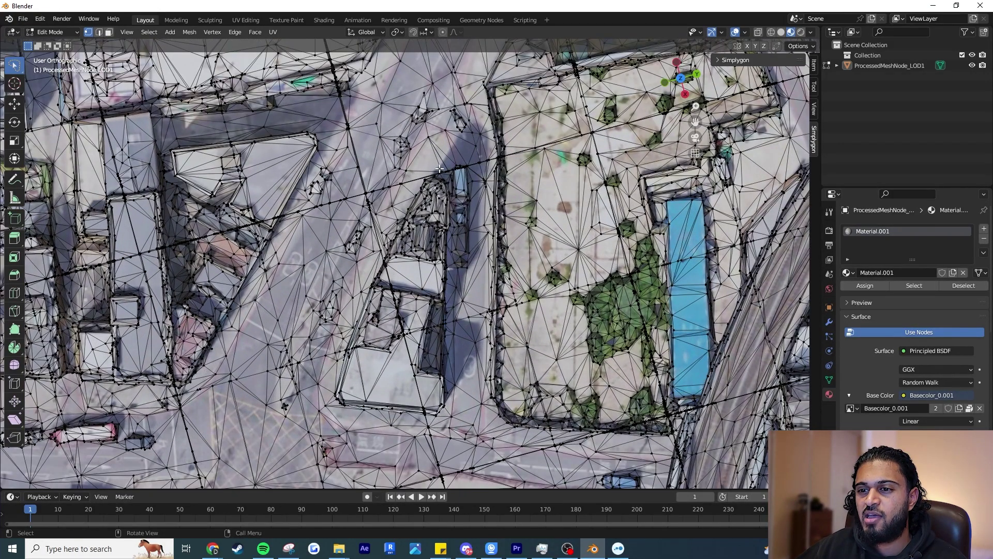
mouse_move(436, 162)
mouse_down()
mouse_move(363, 274)
mouse_move(331, 400)
mouse_move(383, 418)
mouse_move(430, 418)
mouse_move(455, 404)
mouse_move(461, 342)
mouse_move(451, 174)
mouse_up()
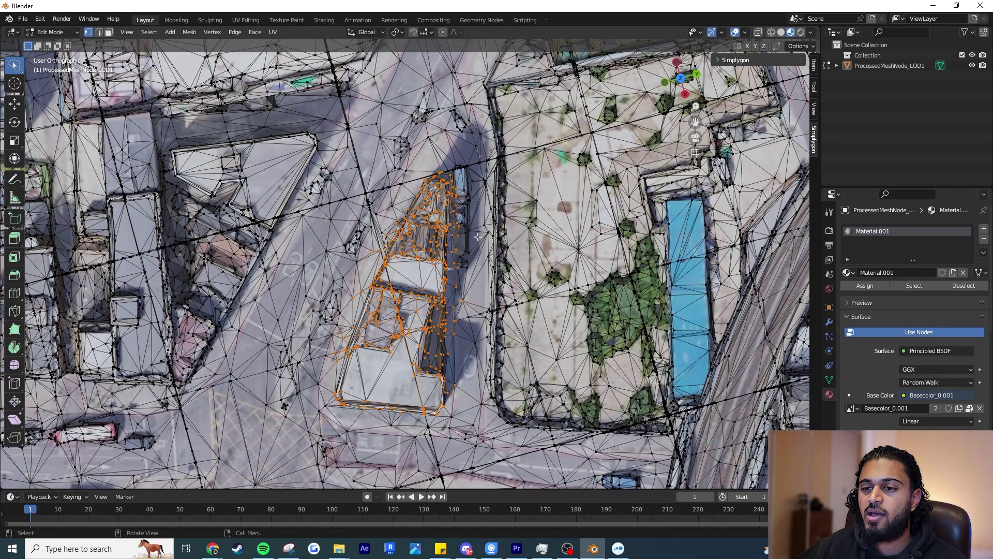
key(x)
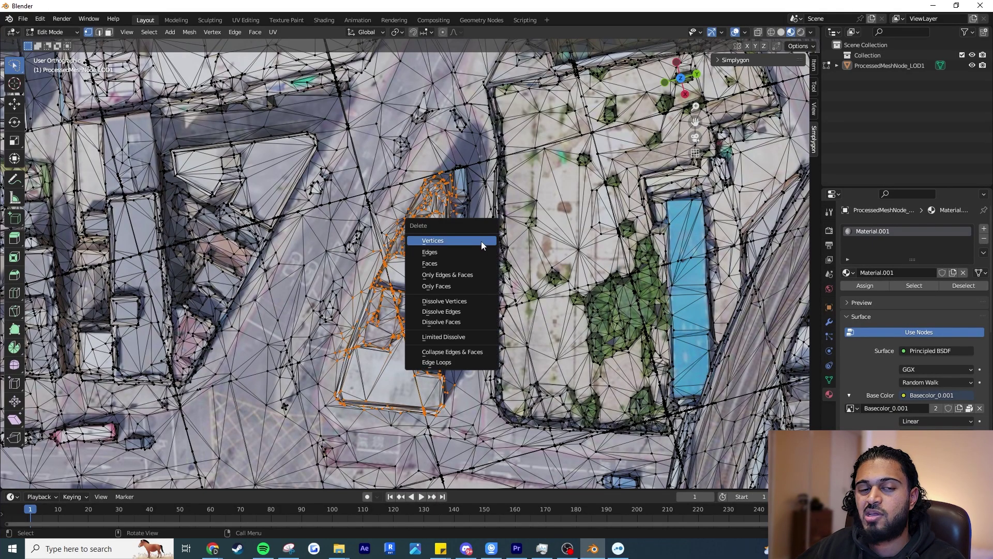
click(480, 240)
middle_drag(440, 269, 420, 205)
Undo the vertex deletion and clear the selection of the wedge-shaped building
click(40, 19)
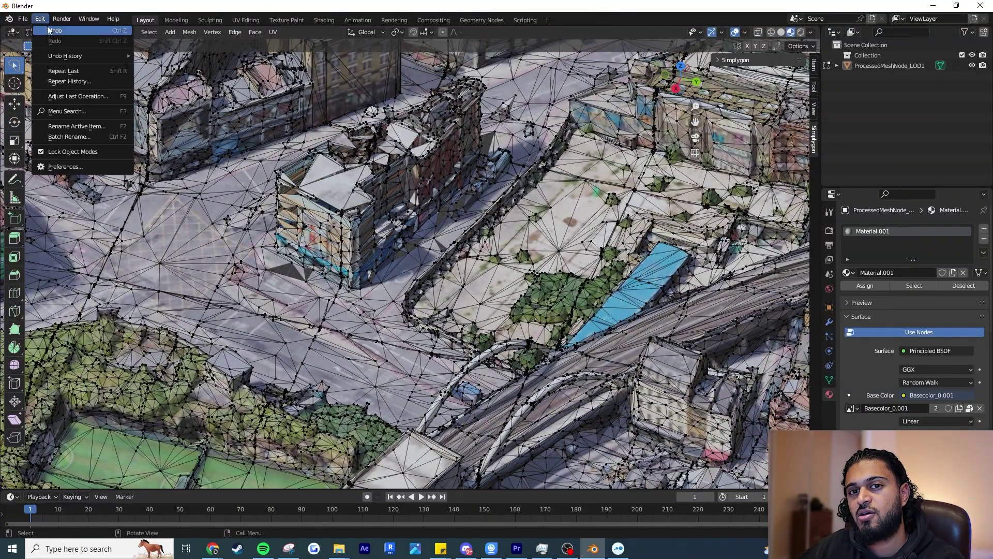
key(ctrl+z)
middle_drag(478, 207, 504, 247)
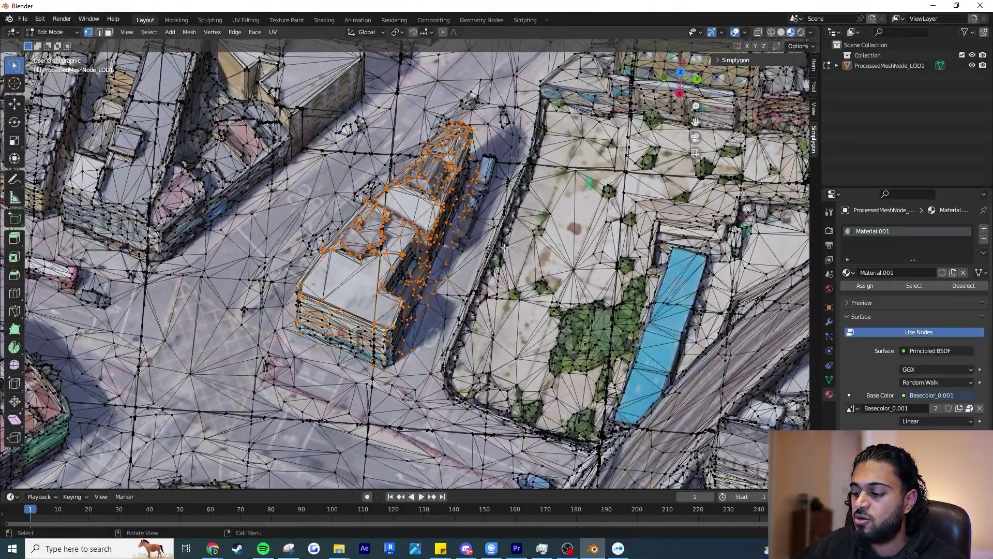
key(KP_7)
key(KP_6)
key(KP_6)
key(KP_6)
key(KP_6)
key(KP_6)
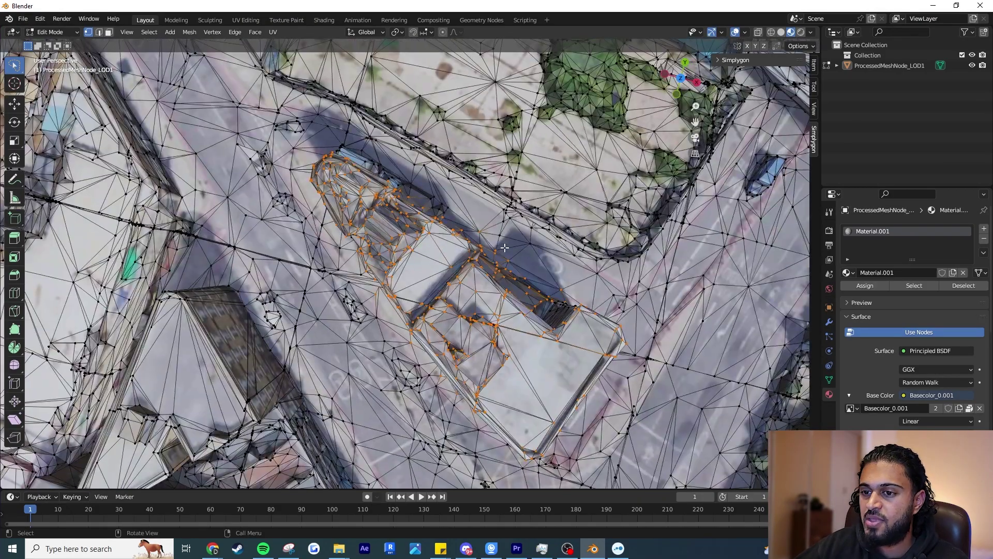
scroll(504, 247, down, 2)
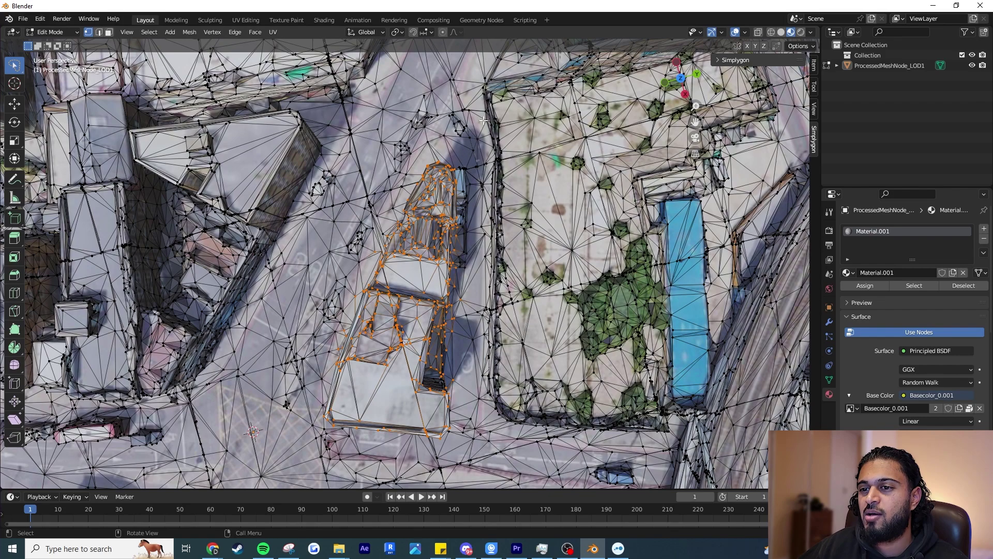
click(467, 146)
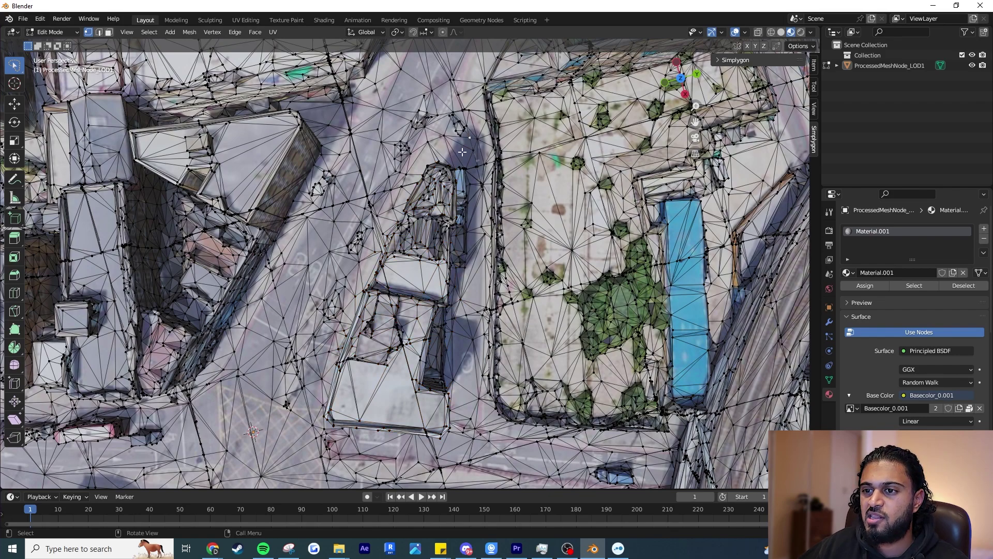
Turn on X-Ray, lasso-select the entire wedge-shaped building through the mesh and delete its vertices
click(760, 33)
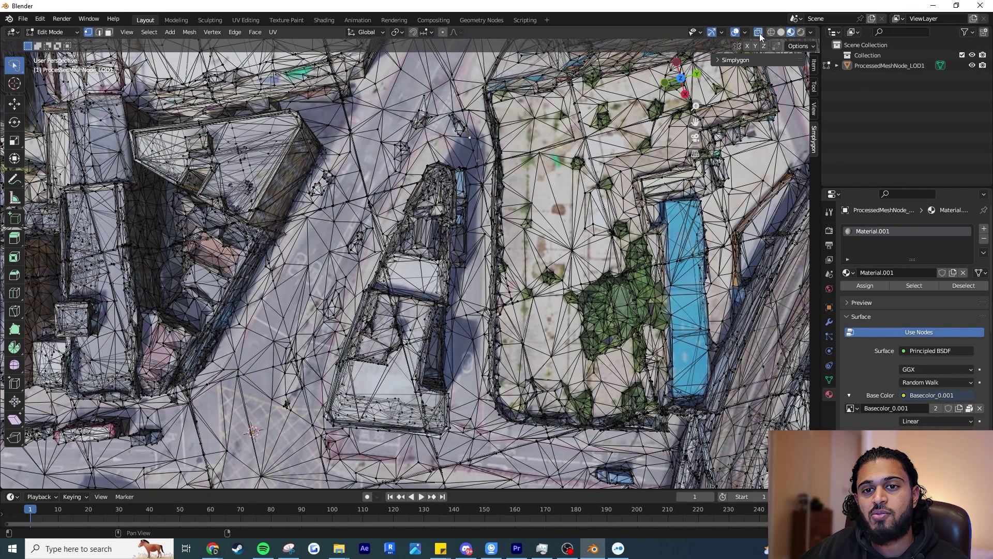
mouse_move(456, 151)
ctrl+right_down()
mouse_move(403, 191)
mouse_move(355, 295)
mouse_move(325, 419)
mouse_move(337, 427)
mouse_move(444, 440)
mouse_move(459, 171)
ctrl+right_up()
middle_drag(510, 388, 469, 328)
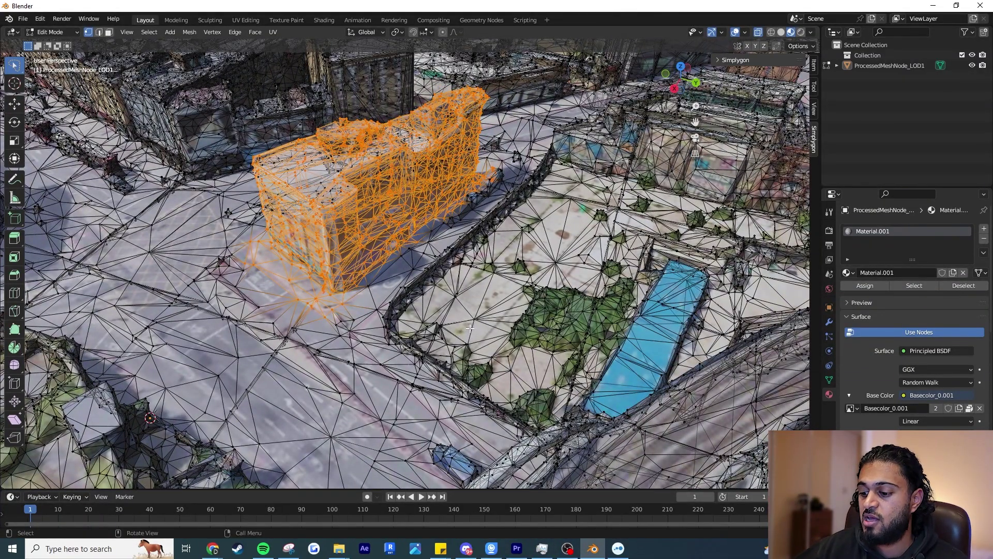
key(x)
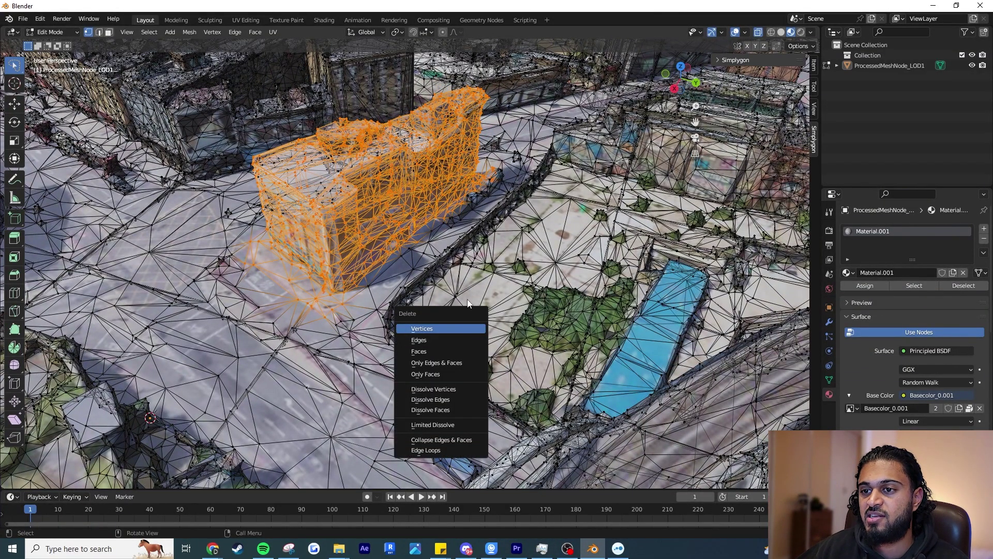
click(469, 328)
middle_drag(470, 328, 427, 234)
Lasso-select the stray geometry left inside the building's footprint and delete its vertices
mouse_move(427, 234)
ctrl+right_down()
mouse_move(404, 262)
mouse_move(429, 262)
ctrl+right_up()
key(x)
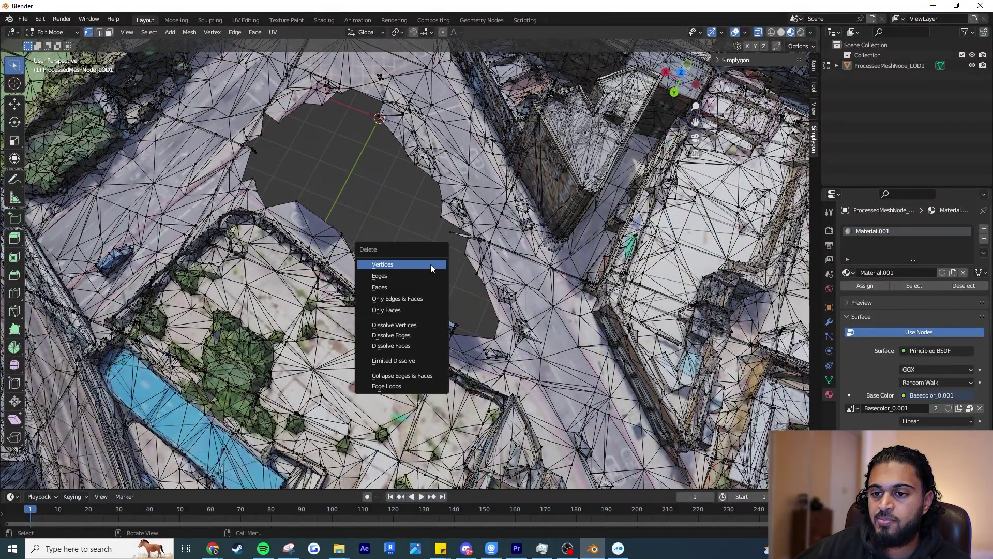
click(431, 264)
middle_drag(412, 217, 414, 222)
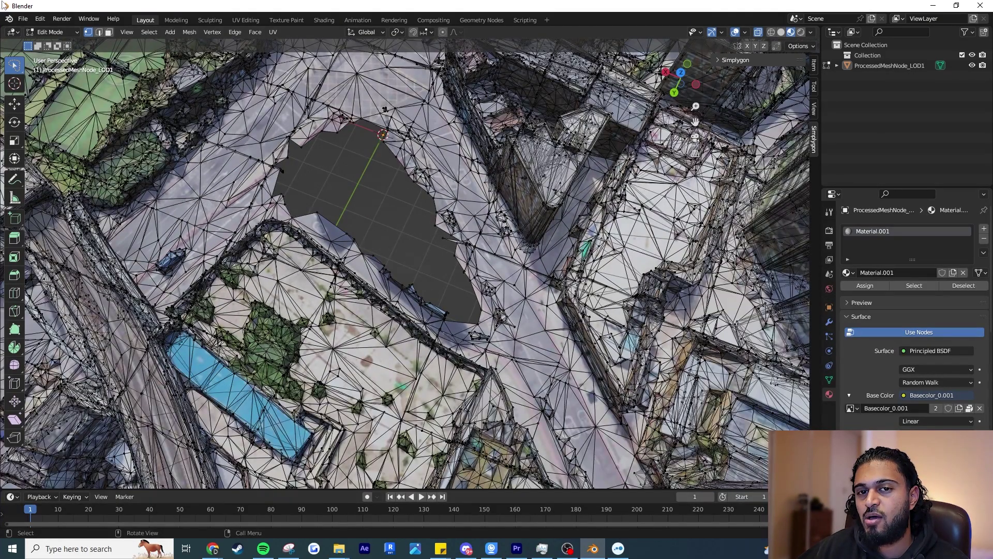
Switch to Object Mode and examine the hole left by the removed building from several angles and distances
click(54, 31)
click(61, 46)
middle_drag(486, 220, 588, 196)
scroll(414, 216, up, 8)
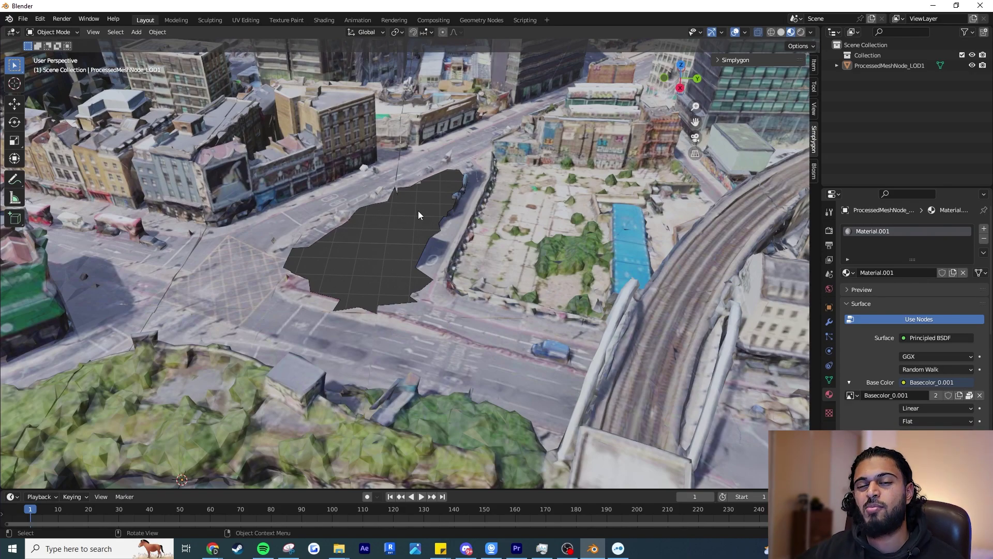
scroll(417, 222, down, 9)
mouse_move(442, 264)
middle_down()
mouse_move(458, 319)
mouse_move(447, 281)
middle_up()
drag(400, 290, 359, 310)
click(420, 271)
middle_drag(448, 247, 385, 301)
scroll(383, 251, up, 6)
scroll(386, 276, up, 3)
scroll(387, 295, down, 8)
Enter Edit Mode on the city mesh and choose the Tweak selection tool close to the hole
click(69, 32)
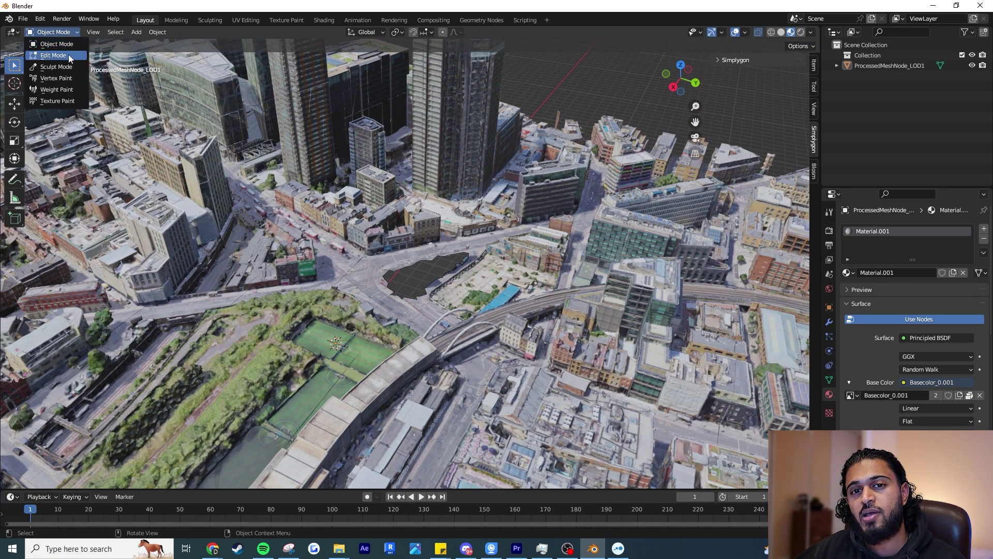
click(53, 55)
scroll(397, 280, up, 3)
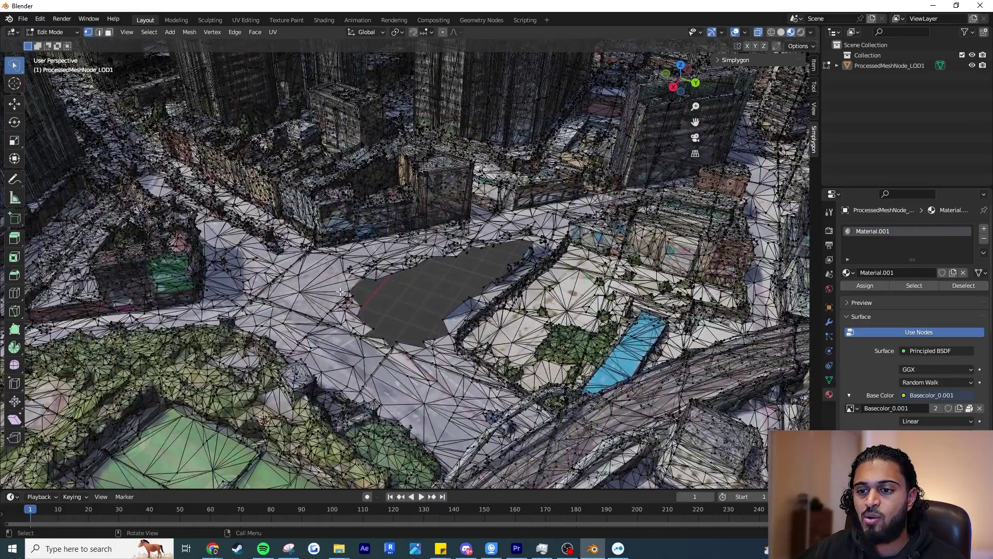
click(11, 74)
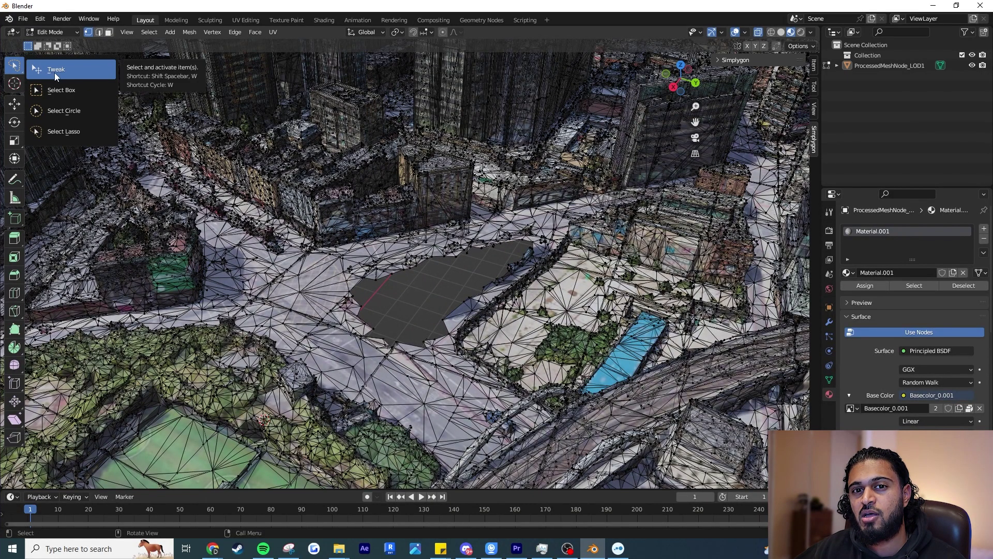
click(54, 72)
scroll(342, 287, up, 5)
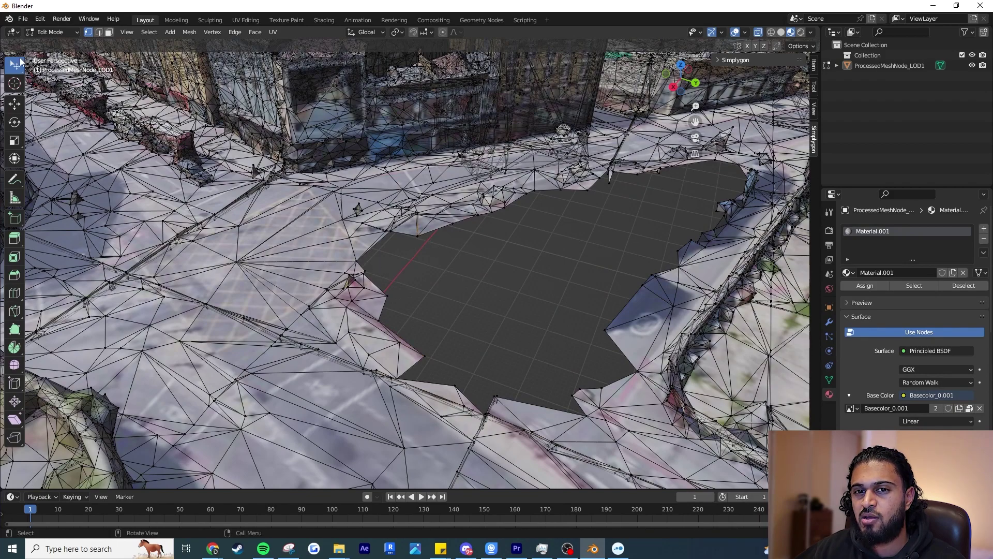
drag(17, 69, 62, 80)
middle_drag(414, 243, 435, 249)
scroll(435, 248, up, 3)
Select the vertex at the hole's corner beside the yellow box junction and snap the 3D cursor to it
mouse_move(394, 274)
mouse_down()
mouse_move(360, 284)
mouse_move(386, 279)
mouse_up()
scroll(448, 277, down, 8)
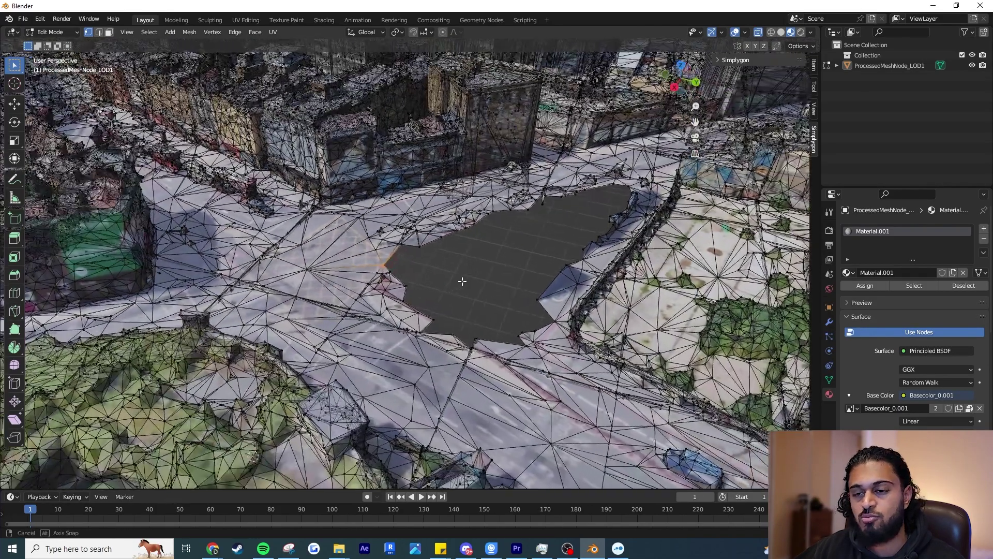
middle_drag(462, 281, 462, 281)
key(shift+s)
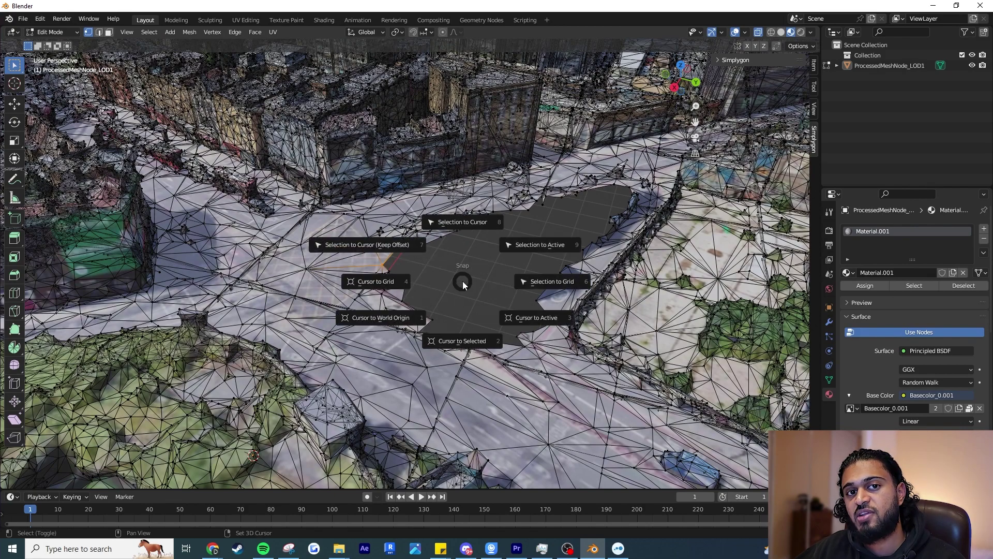
click(455, 350)
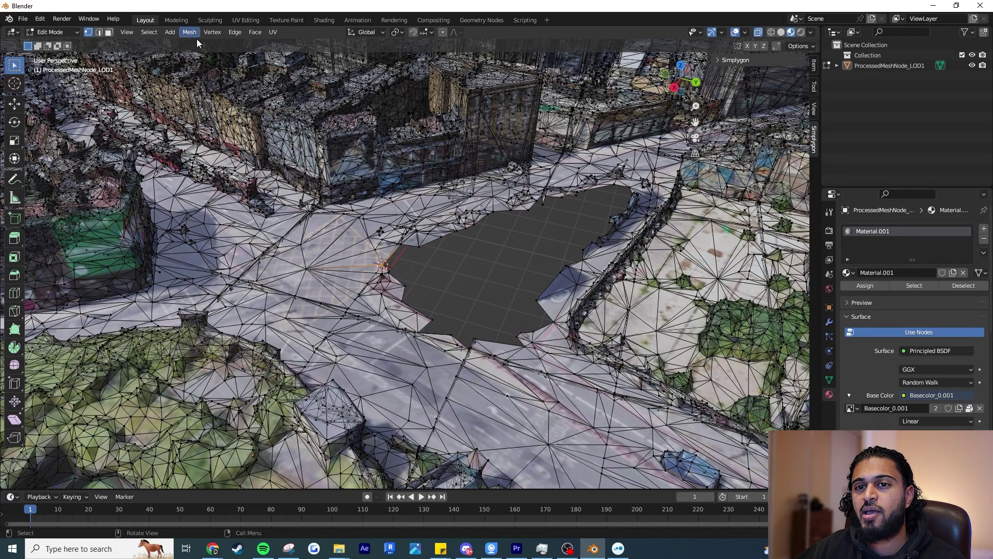
Switch to Object Mode and try to set the city mesh's origin to the 3D cursor
click(57, 33)
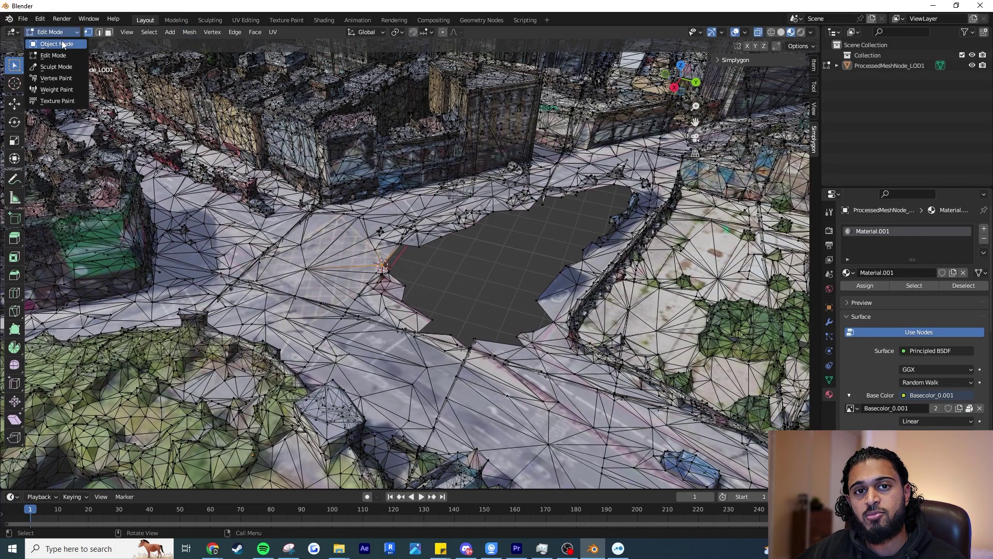
click(61, 42)
click(158, 32)
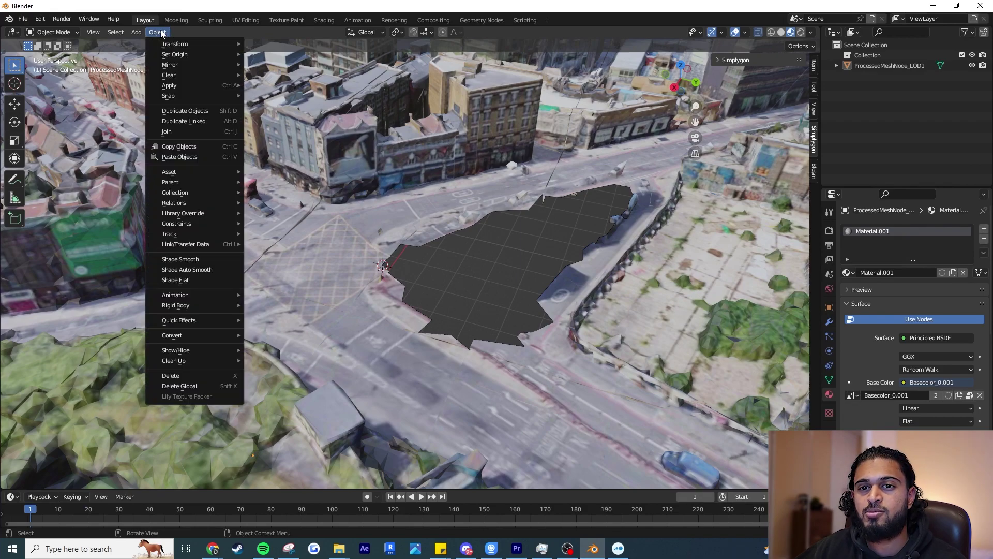
mouse_move(176, 55)
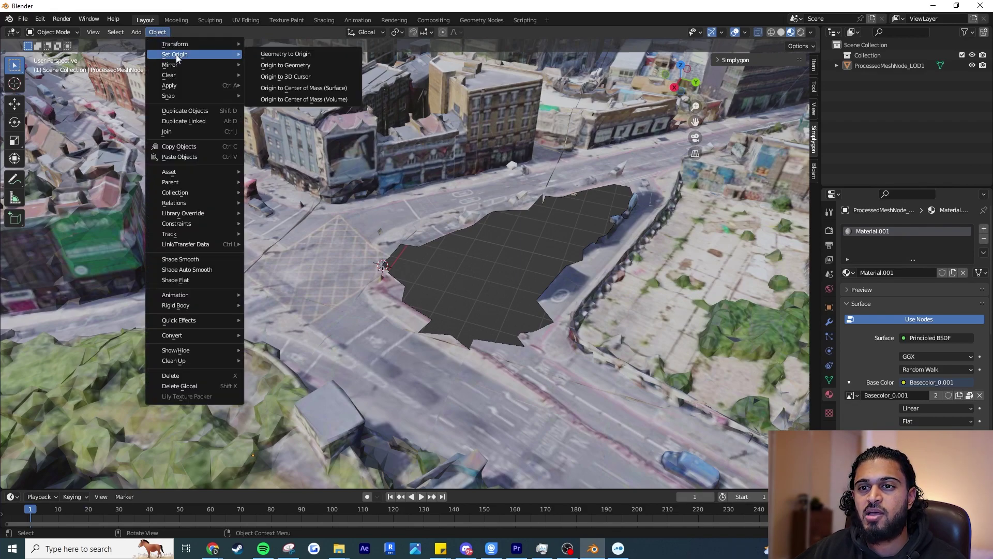
click(290, 76)
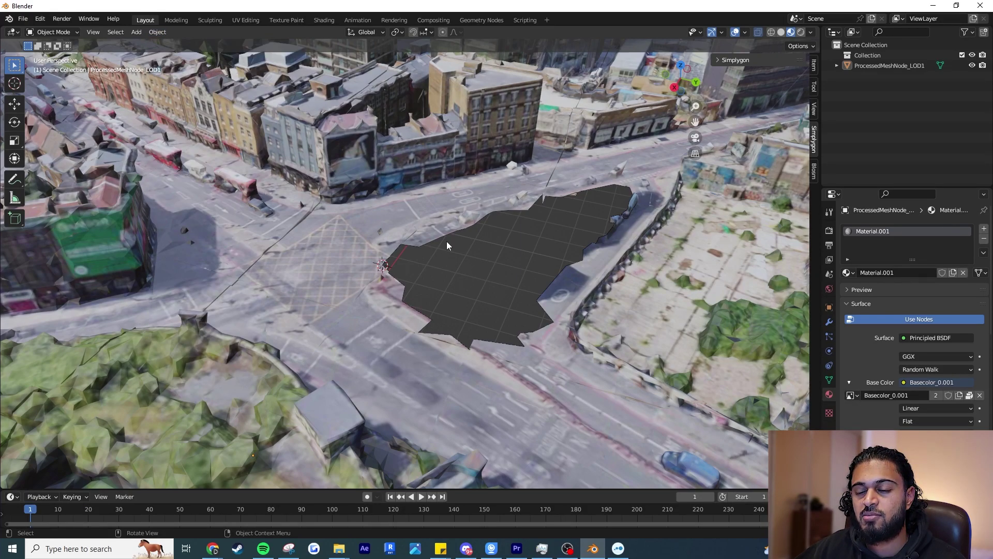
scroll(446, 242, down, 2)
scroll(446, 242, up, 3)
scroll(448, 248, down, 4)
middle_drag(448, 262, 241, 389)
middle_drag(339, 355, 491, 266)
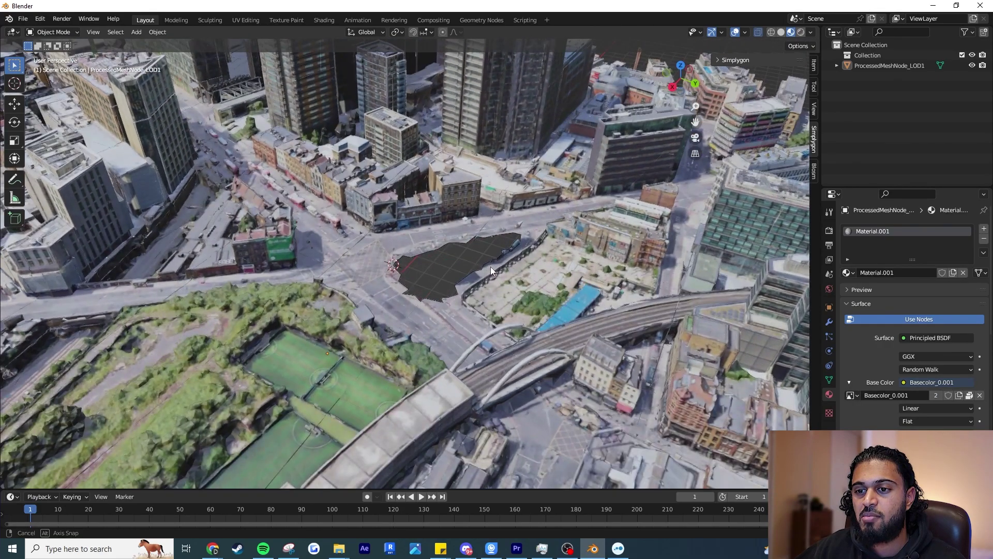
Select the city mesh, show its object transform properties and set its origin to the 3D cursor
click(434, 249)
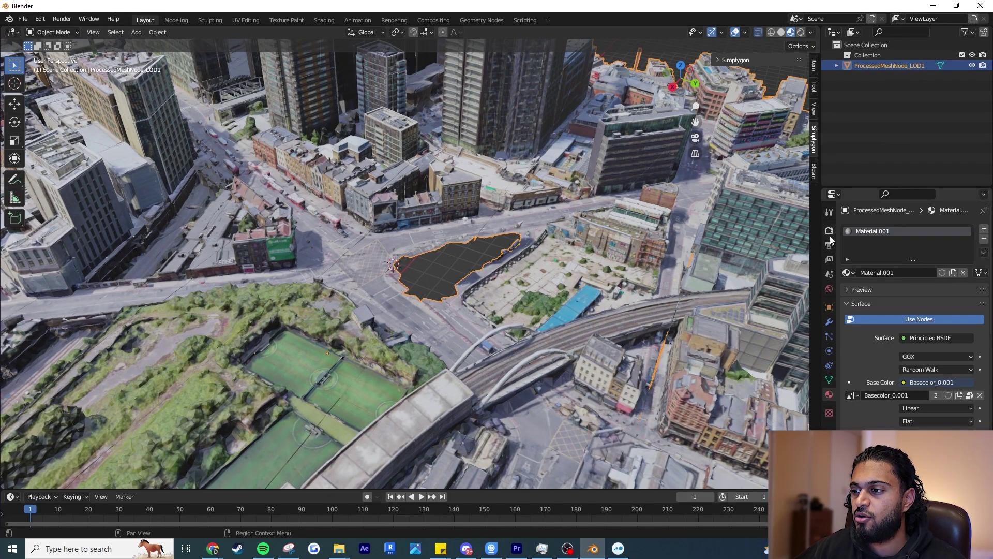
click(829, 307)
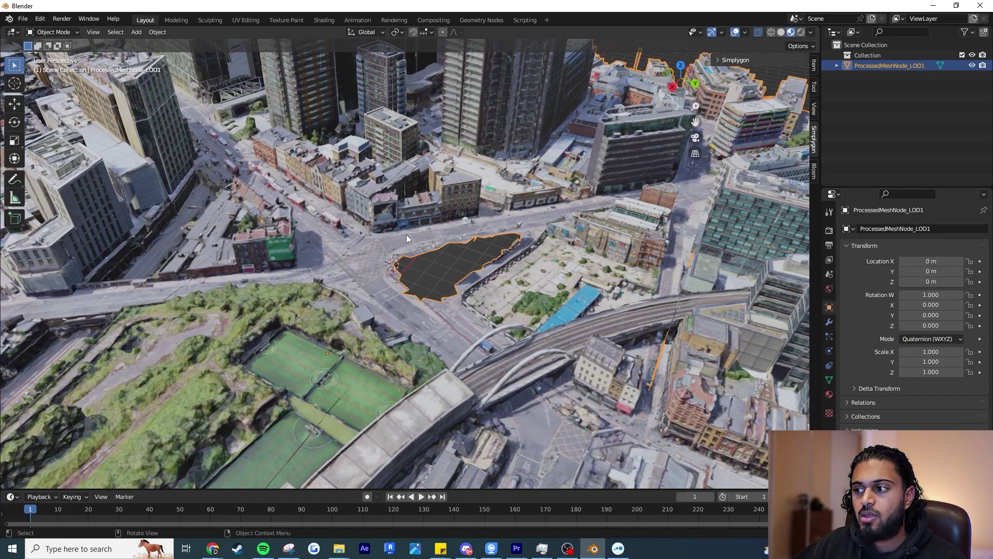
scroll(405, 257, up, 2)
key(alt+a)
mouse_move(387, 262)
middle_down()
mouse_move(396, 262)
mouse_move(391, 252)
middle_up()
click(392, 251)
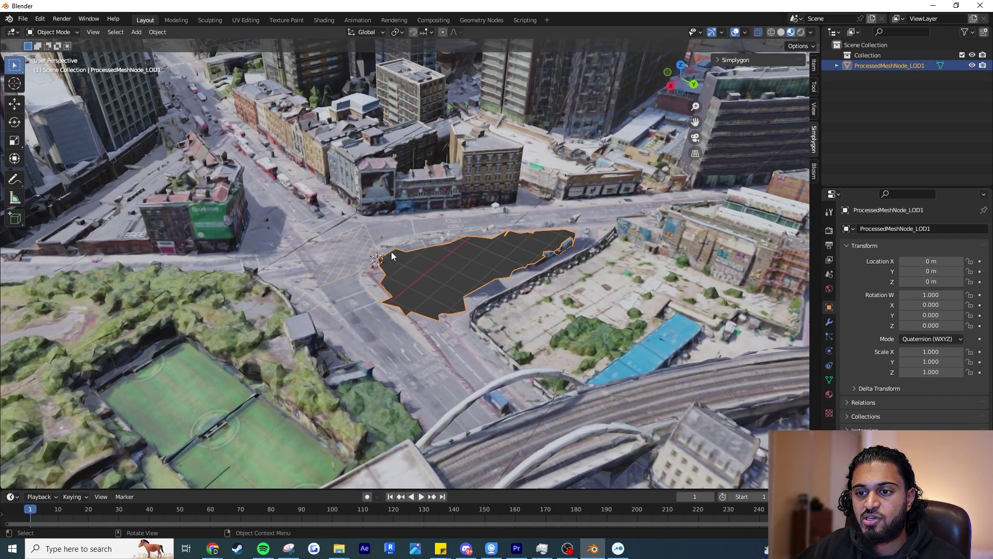
click(157, 32)
mouse_move(191, 54)
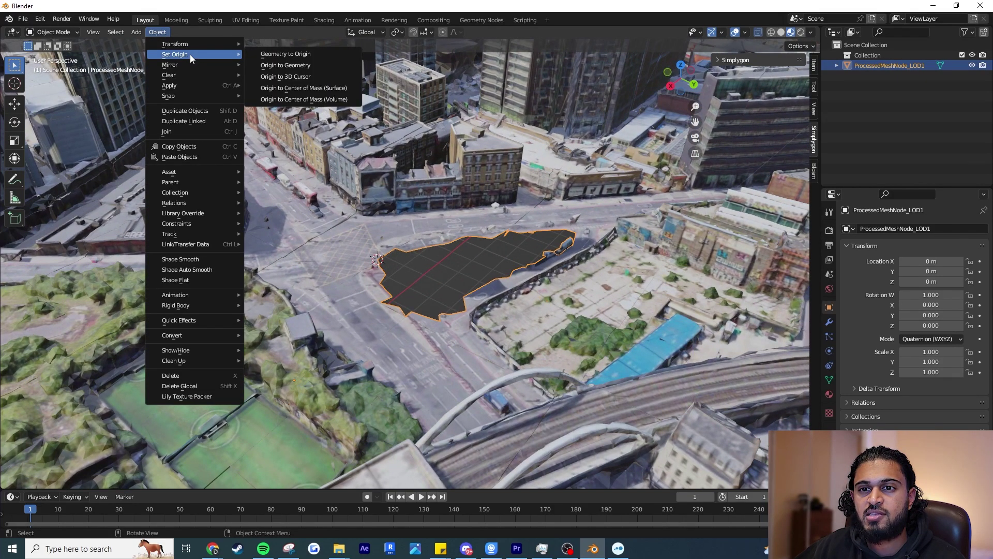
click(318, 76)
middle_drag(510, 294, 586, 259)
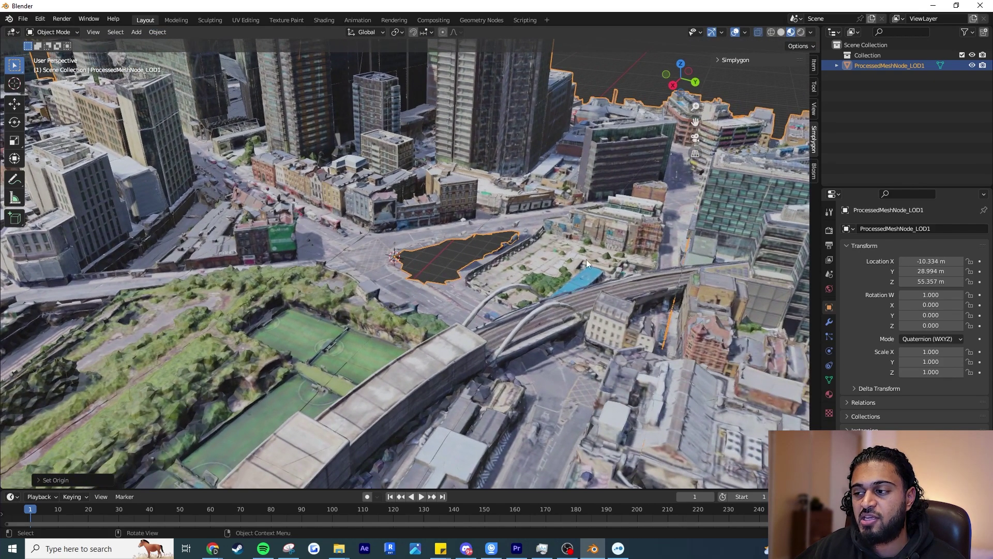
Set the city mesh's X, Y and Z location to 0 m
click(929, 261)
text(0)
key(Return)
click(936, 271)
text(0)
key(Return)
click(944, 281)
text(0)
key(Return)
Deselect the city mesh and bring up the snapping options for the 3D cursor
middle_drag(493, 246, 508, 325)
scroll(404, 268, down, 3)
middle_drag(404, 268, 528, 227)
click(449, 235)
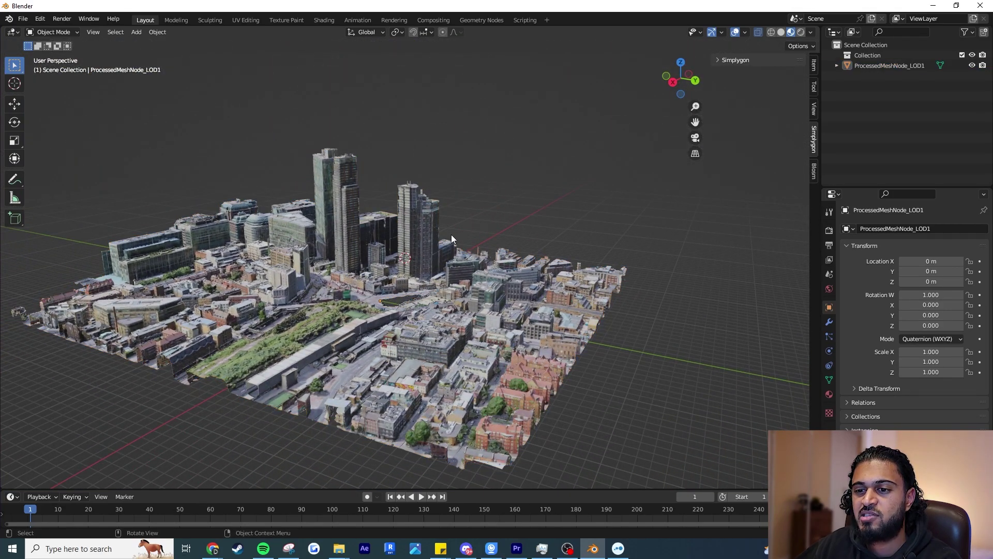
key(shift+s)
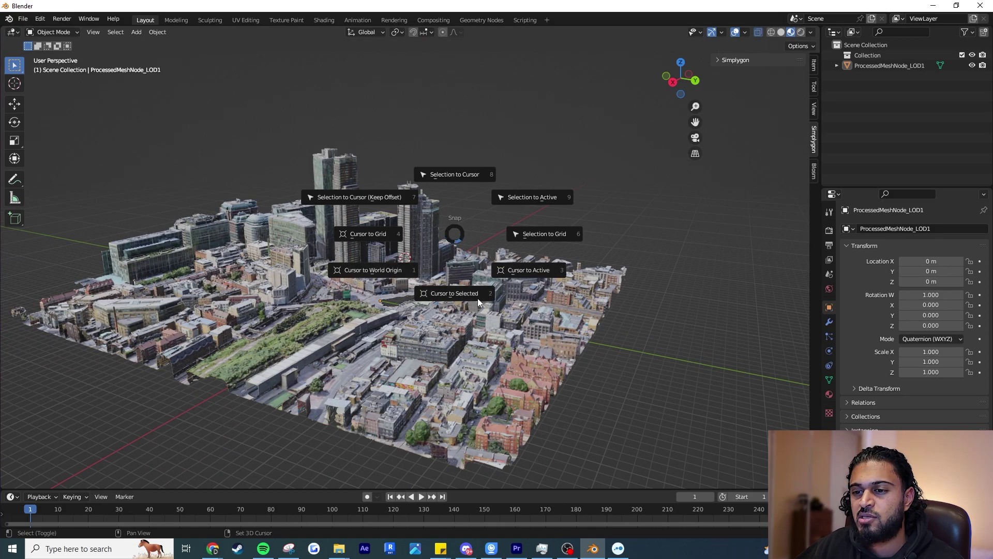
Snap the 3D cursor to the world origin
click(372, 271)
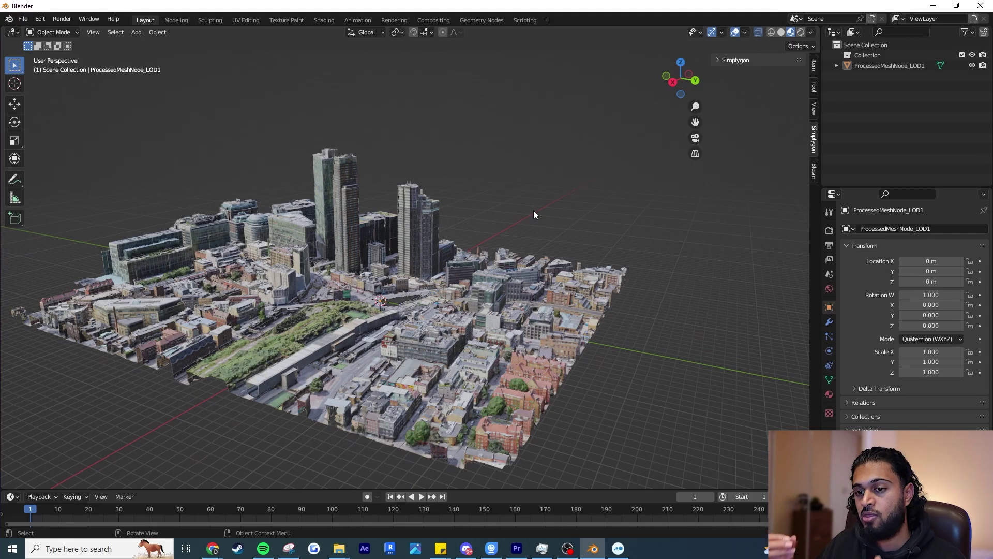
middle_drag(534, 214, 481, 278)
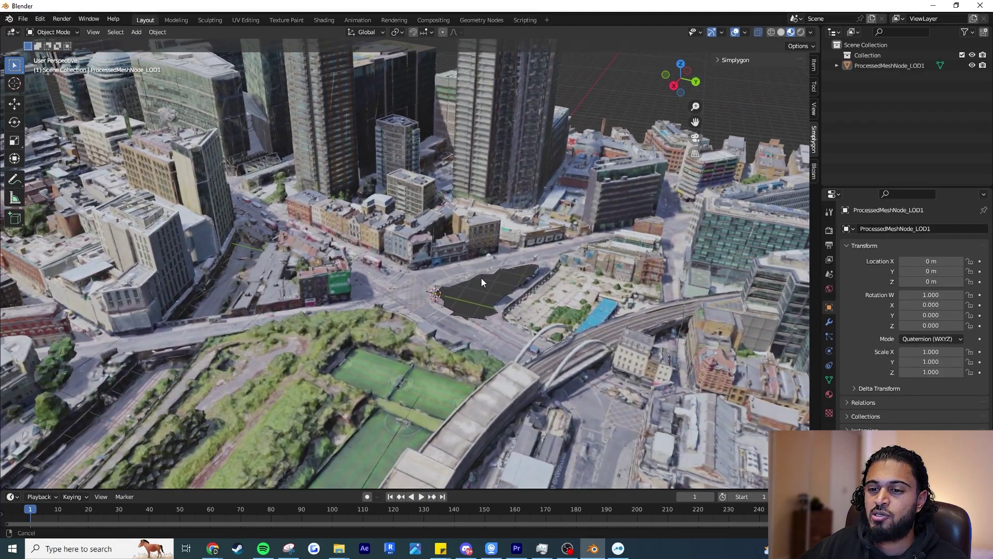
click(454, 287)
Examine the hole in the city mesh at the road junction, both up close and within the whole model
scroll(490, 279, down, 4)
click(558, 173)
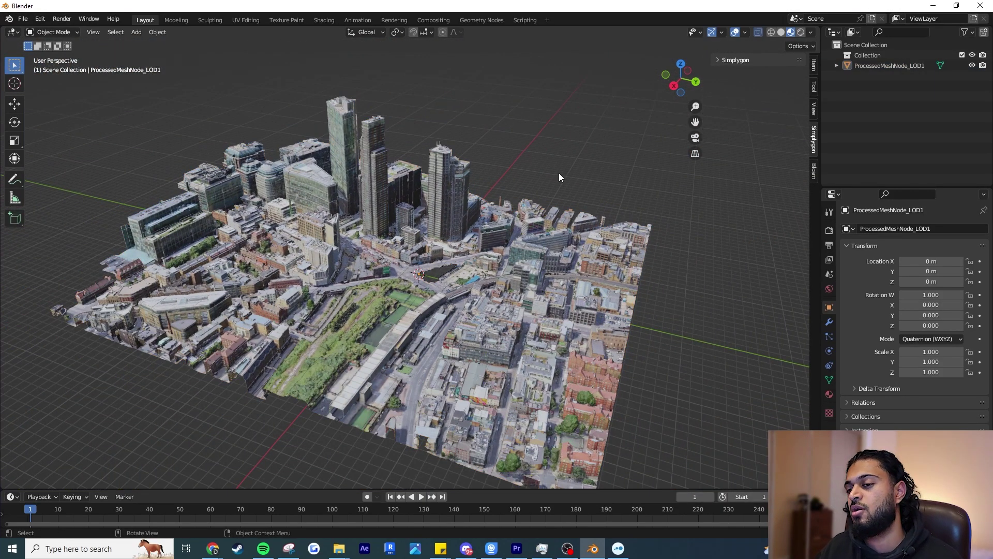
scroll(558, 176, up, 8)
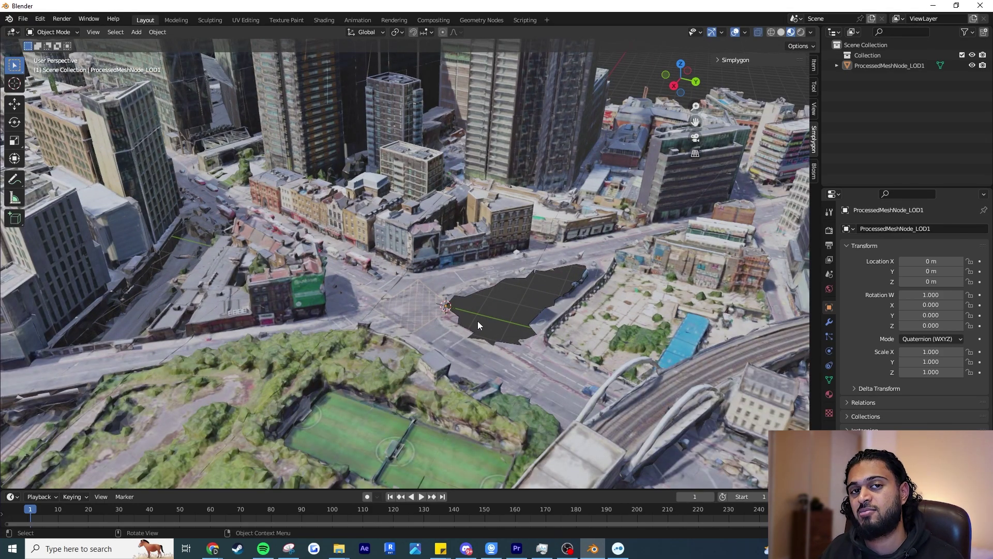
middle_drag(477, 320, 425, 281)
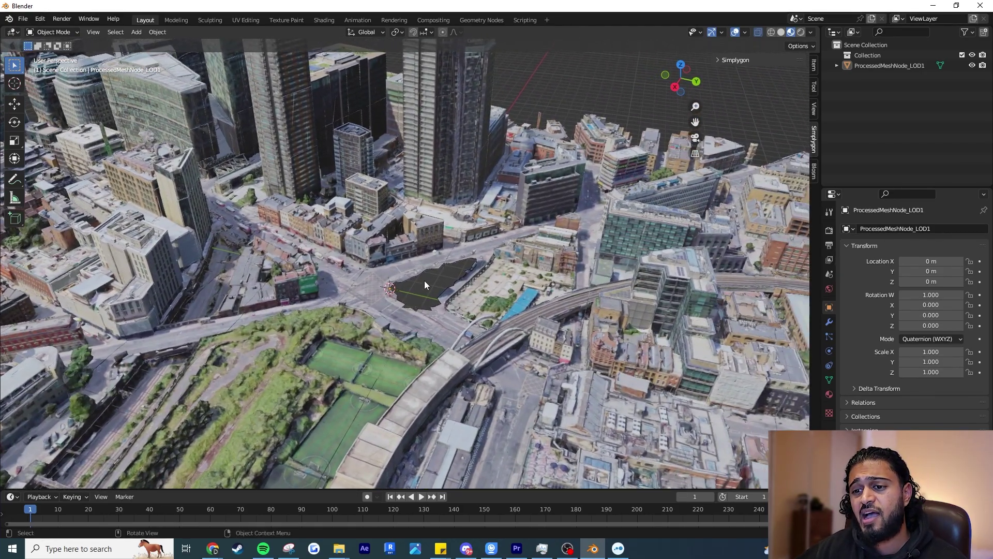
click(426, 283)
scroll(426, 281, up, 1)
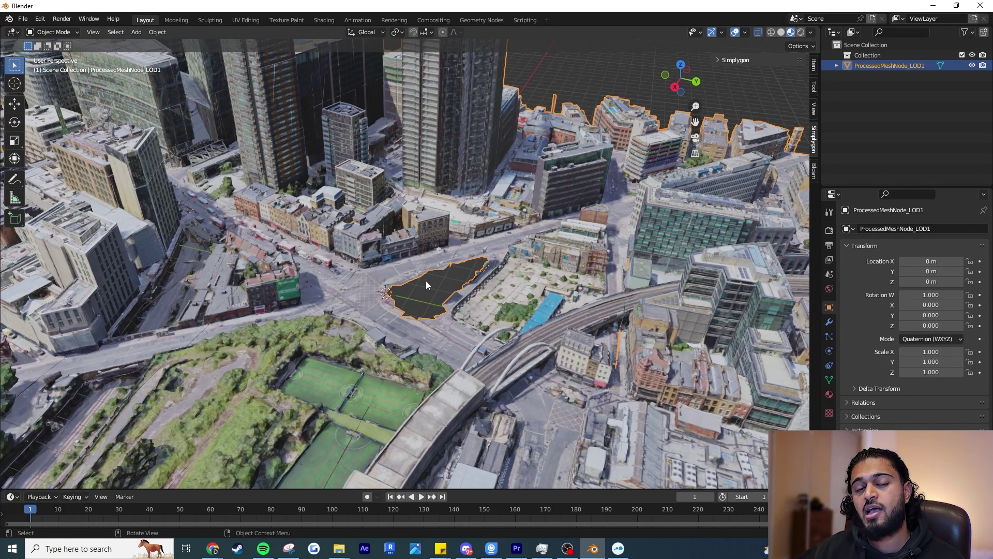
scroll(429, 296, up, 2)
click(417, 317)
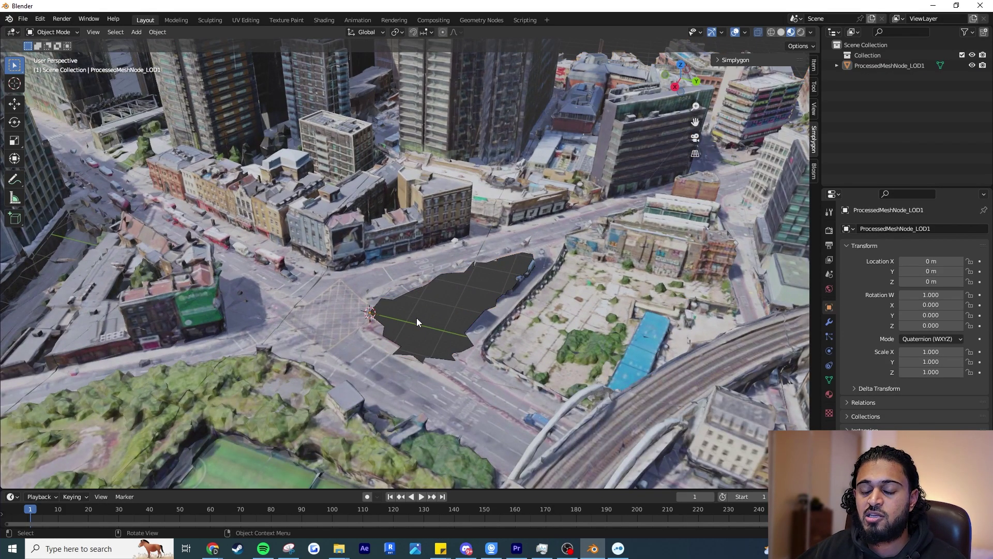
Search the add-ons in the preferences for "meas" and make sure 3D View: MeasureIt is enabled
click(40, 18)
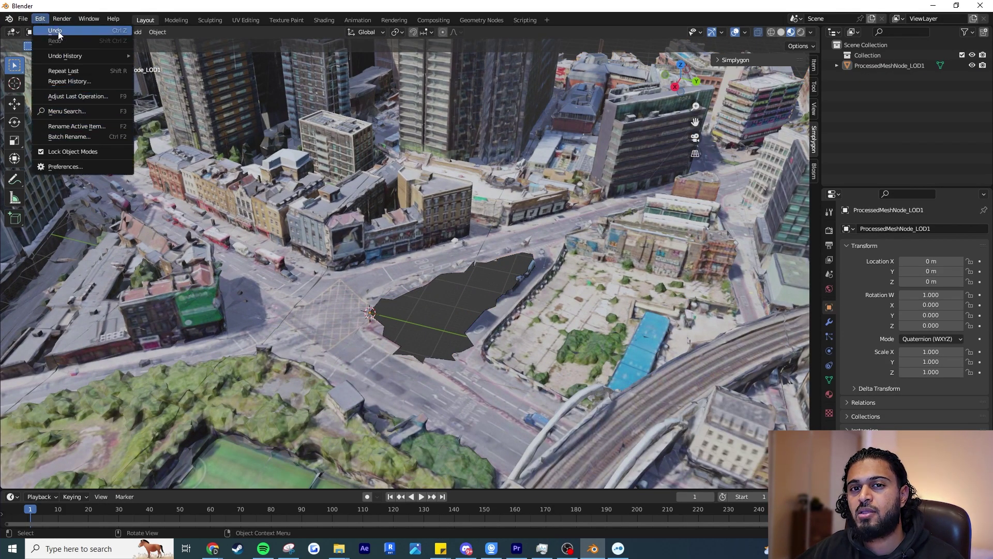
click(73, 167)
click(277, 59)
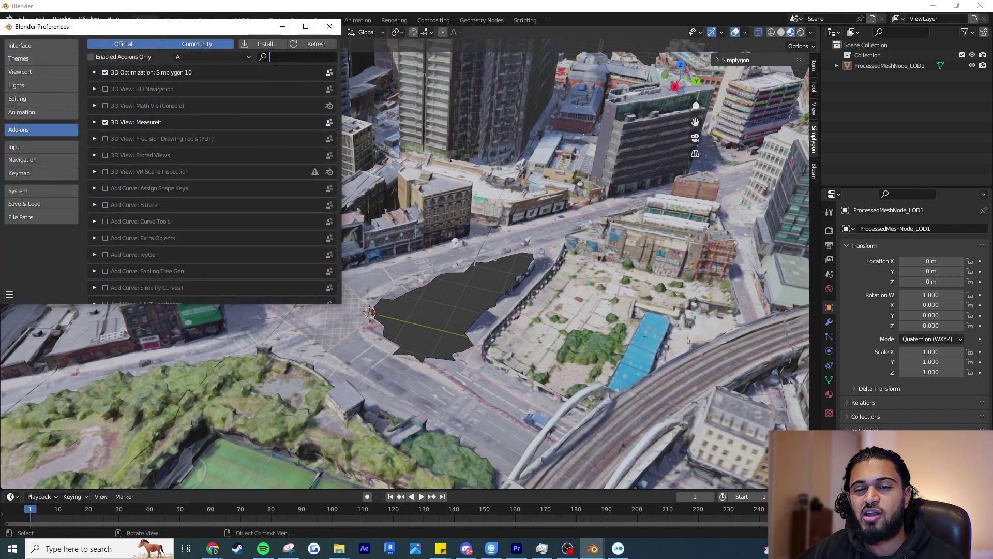
text(meas)
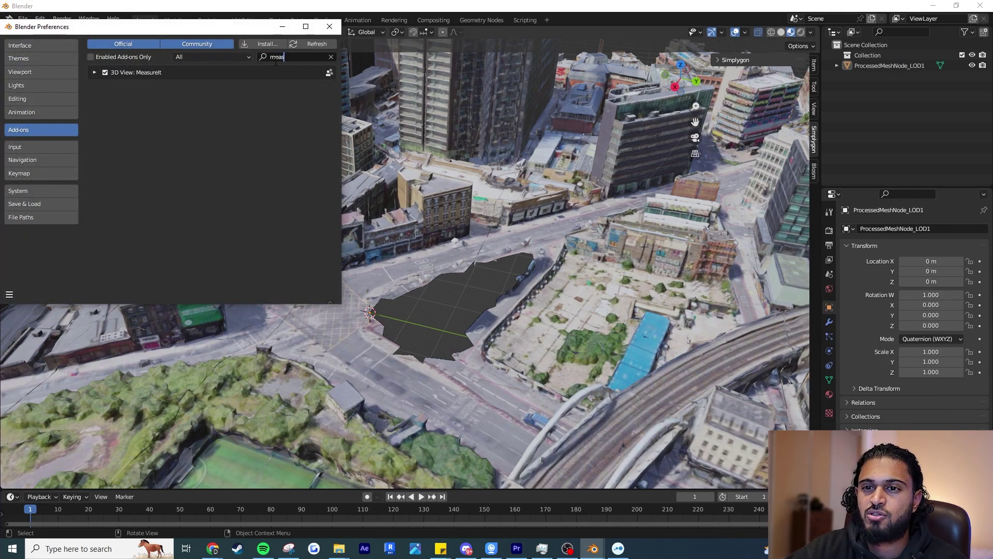
click(105, 73)
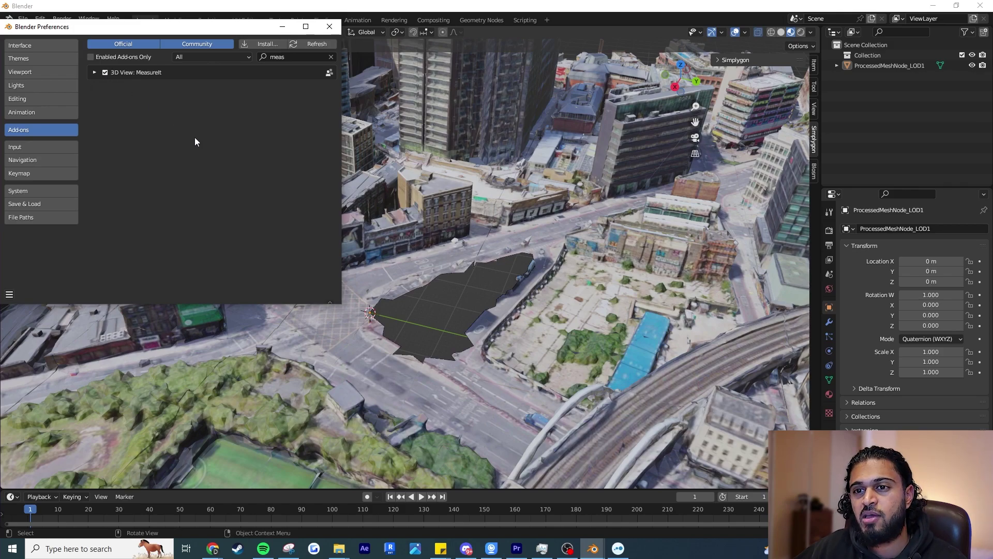
click(330, 26)
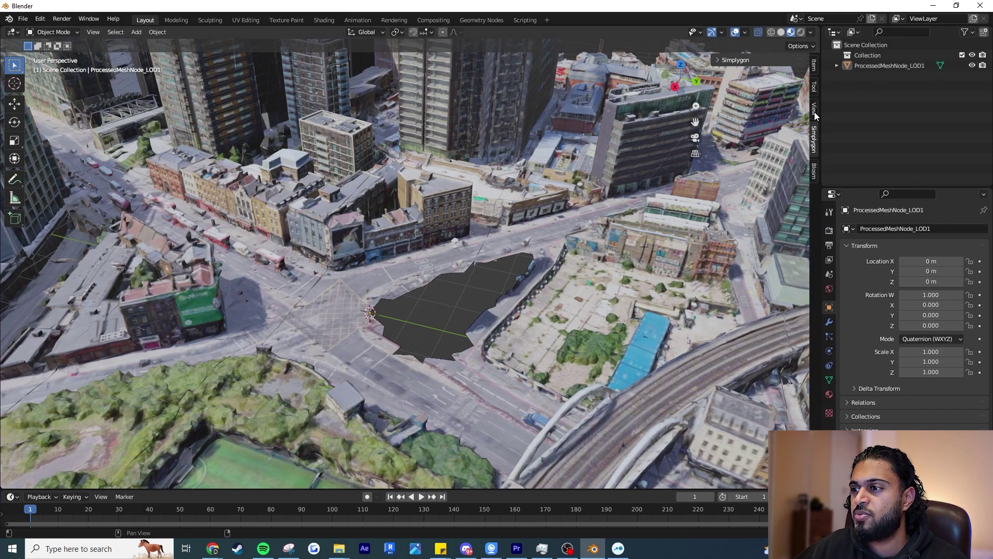
Bring up the MeasureIt tools and put the city mesh in Edit Mode with X-ray turned off
click(815, 115)
click(51, 33)
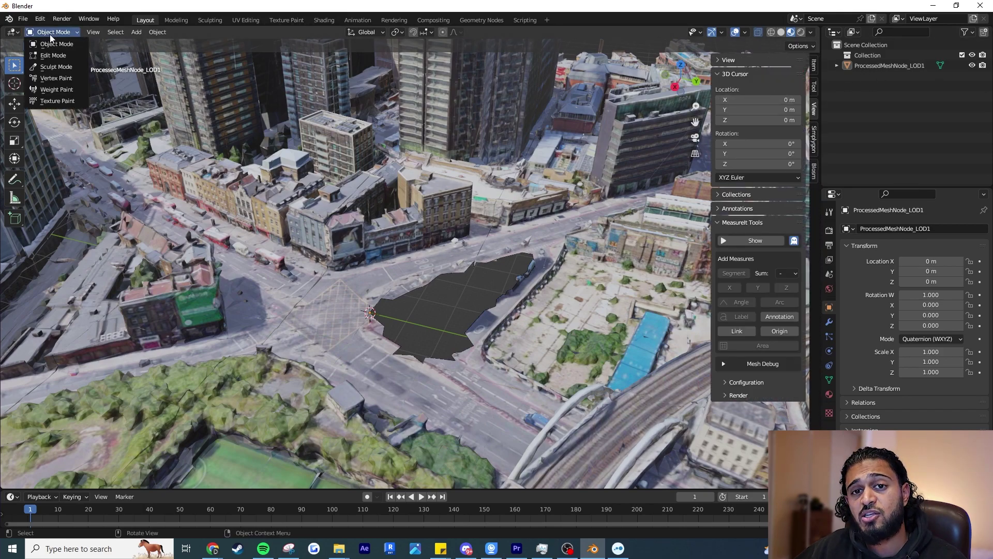
key(Return)
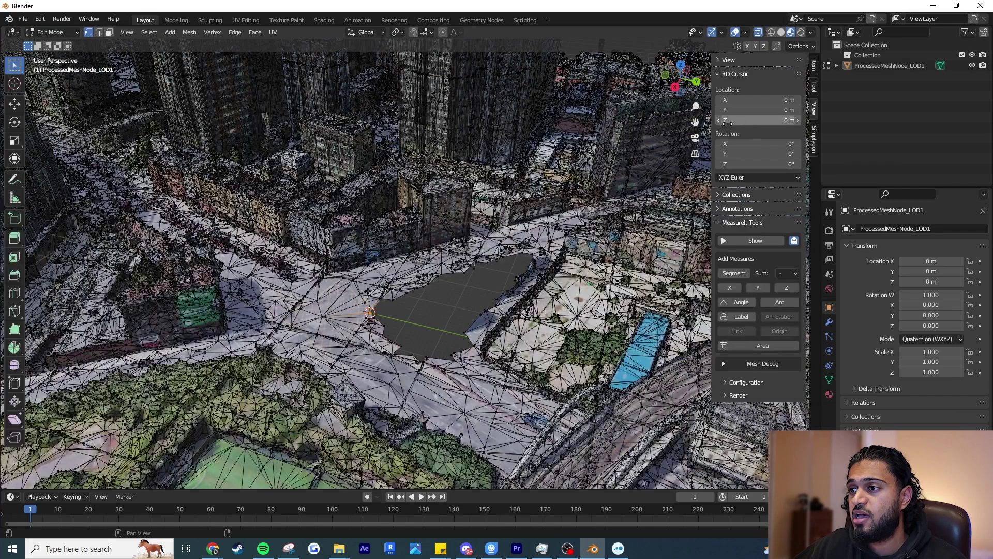
click(759, 33)
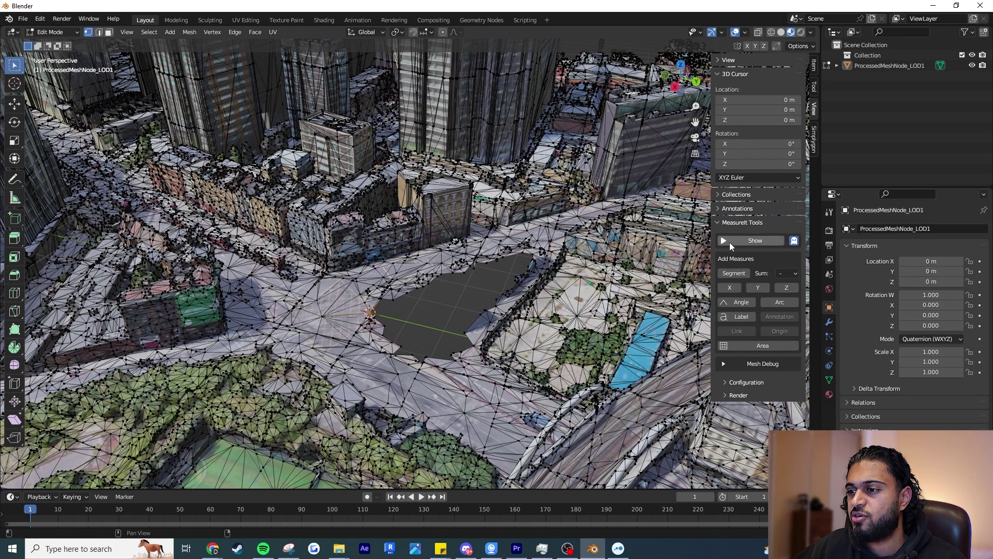
Add a MeasureIt segment between two vertices across the road beside the hole
click(733, 273)
middle_drag(305, 312, 328, 294)
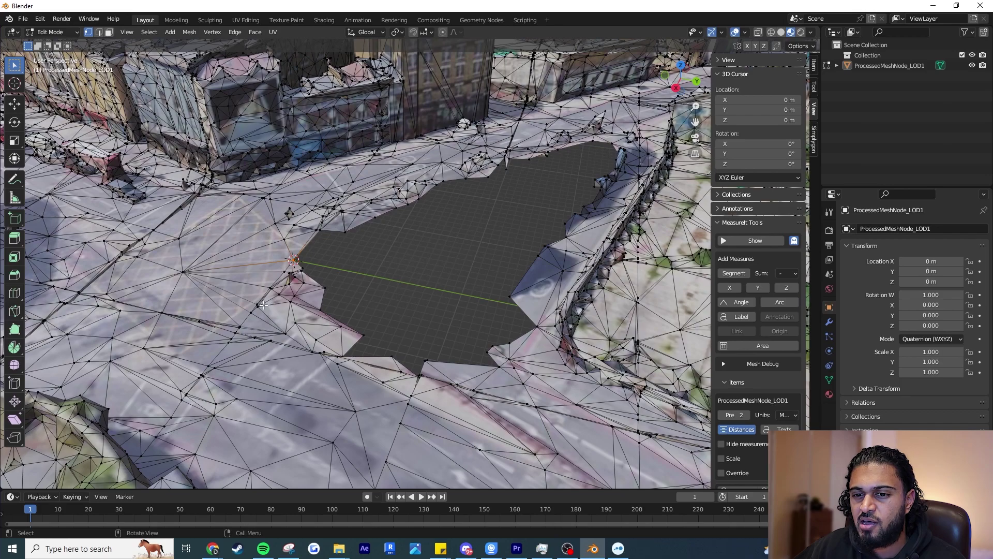
shift+click(286, 333)
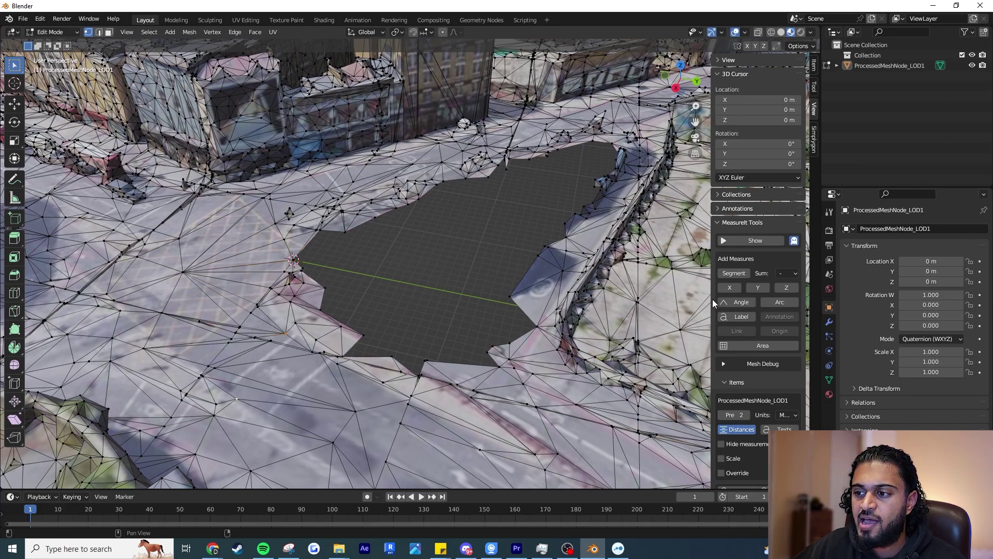
click(729, 271)
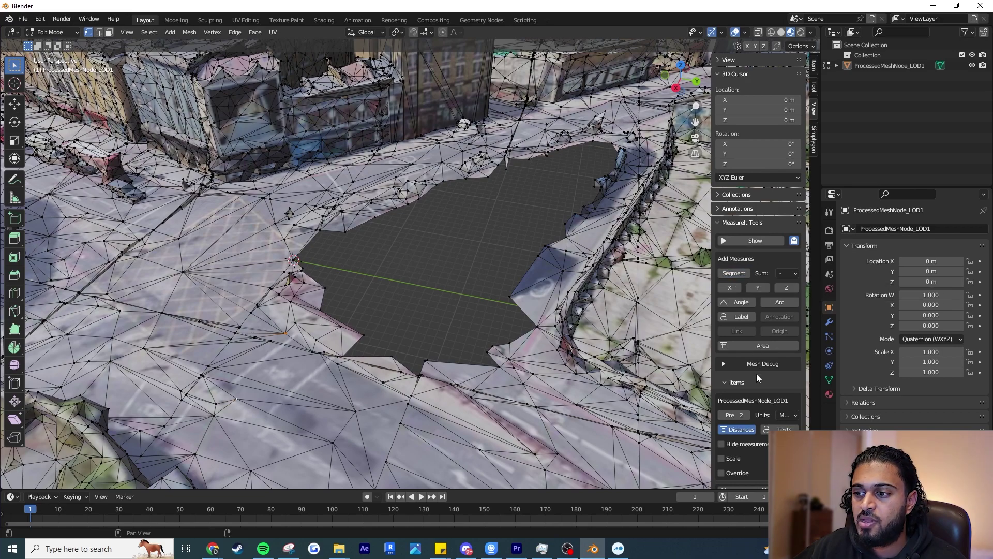
Delete every segment measurement from the mesh's MeasureIt items
scroll(758, 409, down, 3)
scroll(760, 415, down, 2)
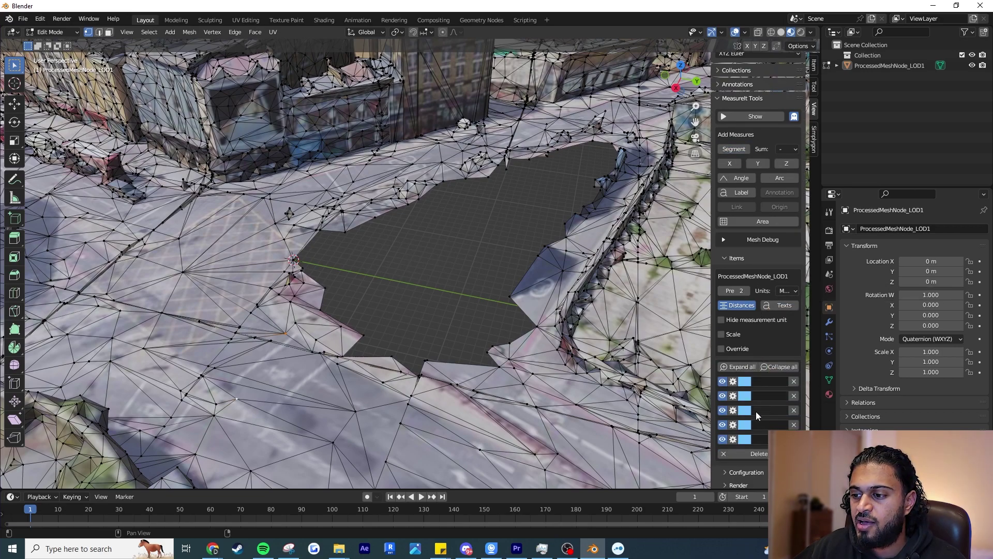
scroll(793, 381, down, 2)
click(794, 392)
click(794, 407)
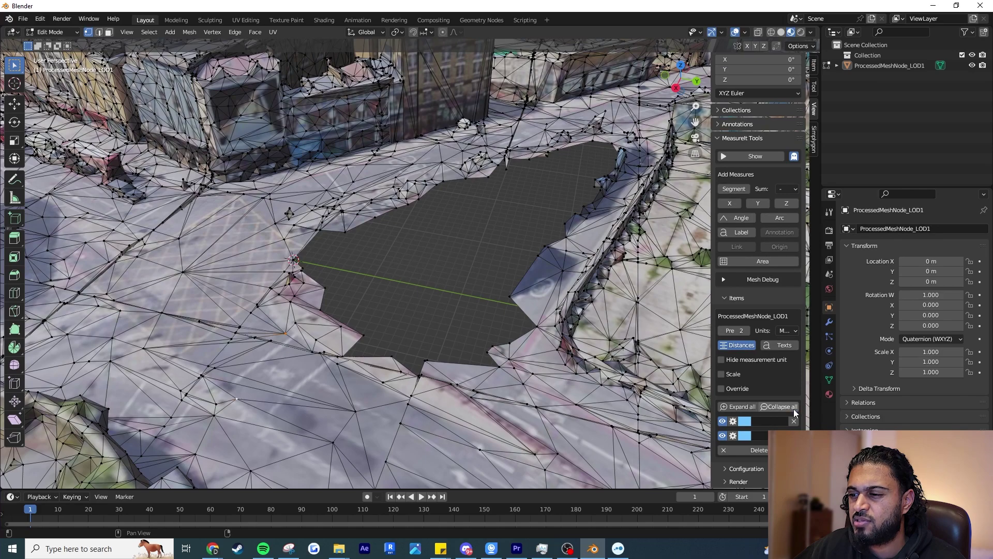
click(794, 421)
click(793, 436)
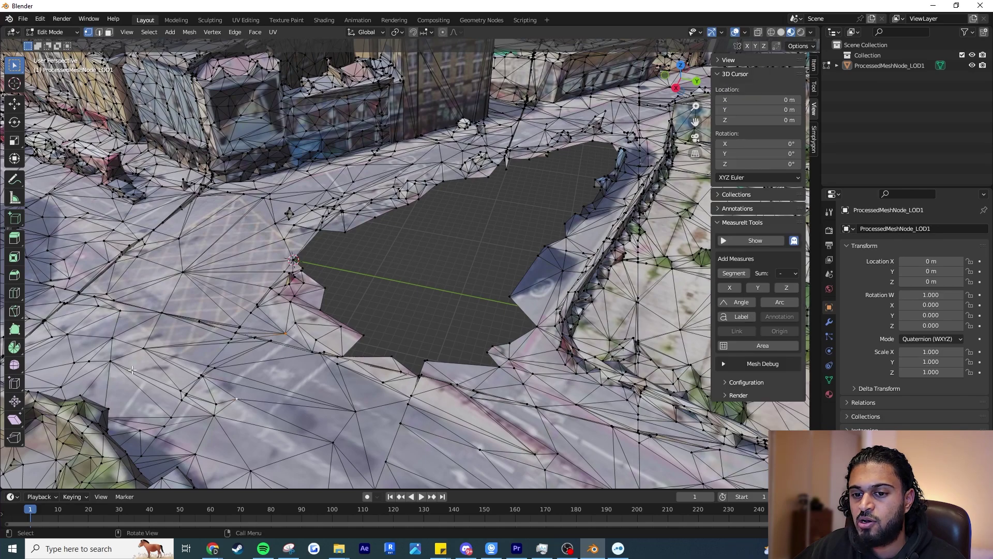
Add a single MeasureIt segment between the two vertices across the road and show the measurement in the viewport
shift+click(286, 333)
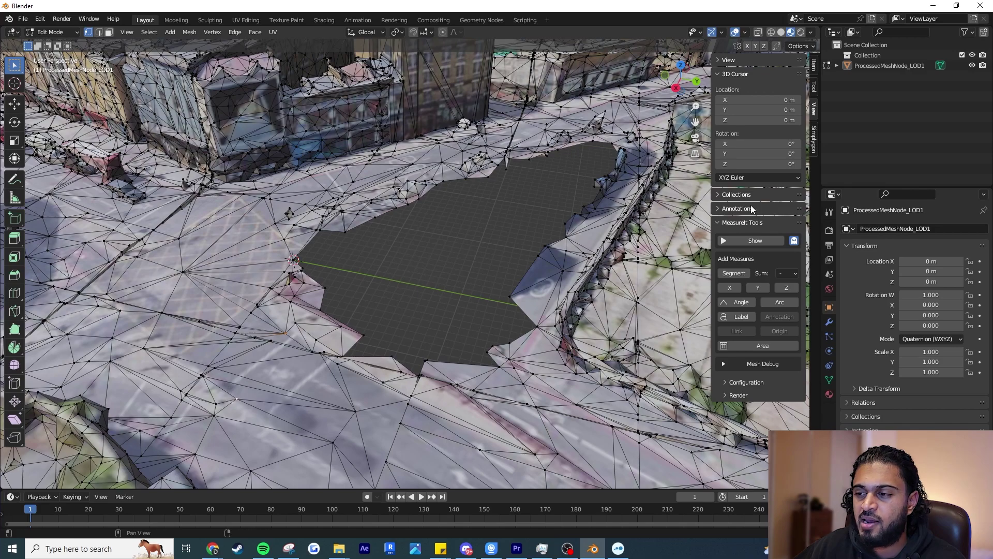
click(739, 273)
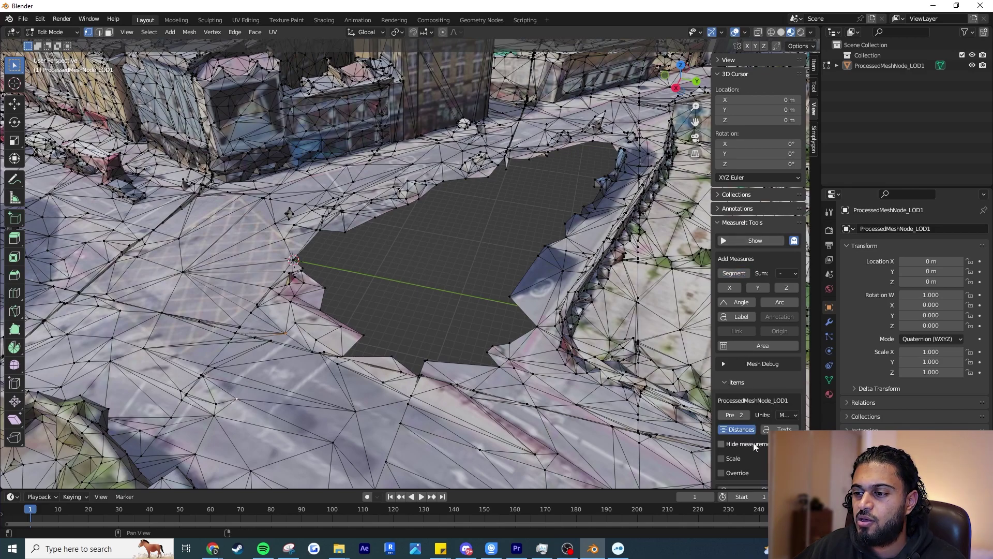
scroll(745, 455, down, 1)
click(748, 223)
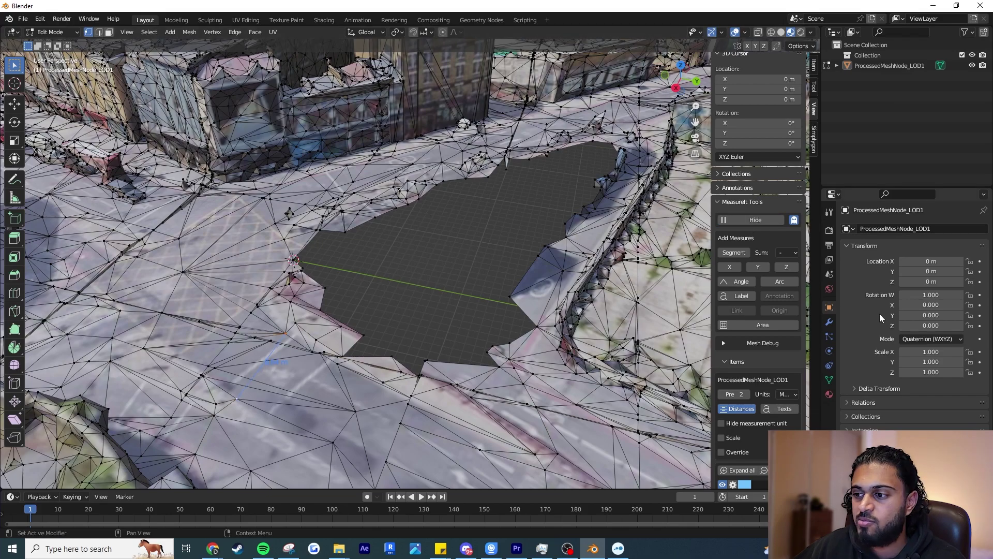
Set the segment measurement's colour to red and its text size to 70
scroll(749, 425, down, 1)
click(745, 464)
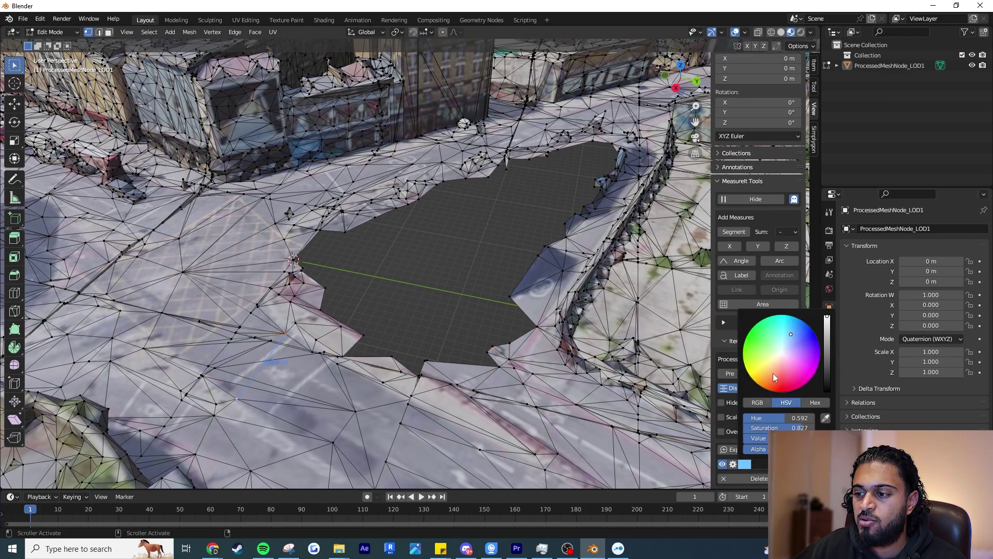
drag(781, 391, 780, 395)
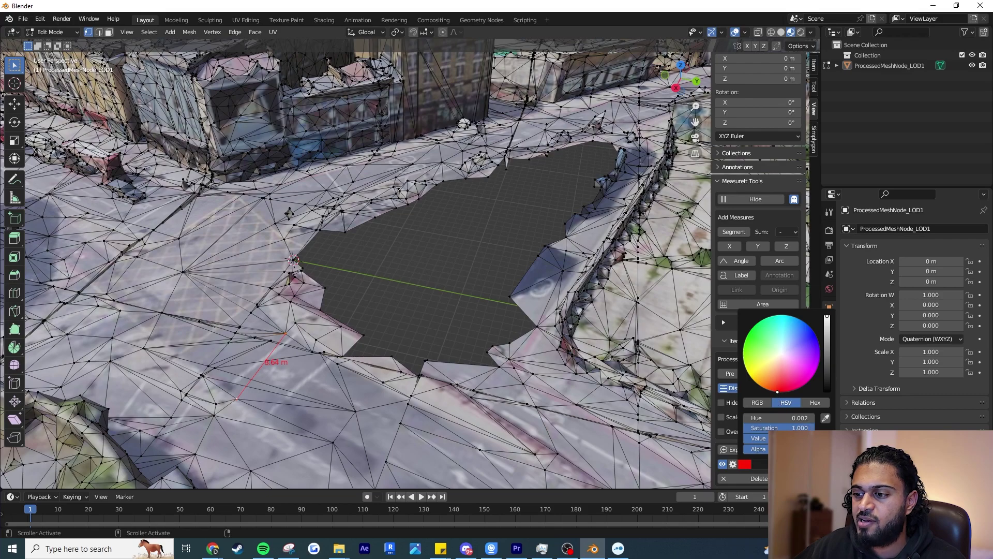
click(762, 464)
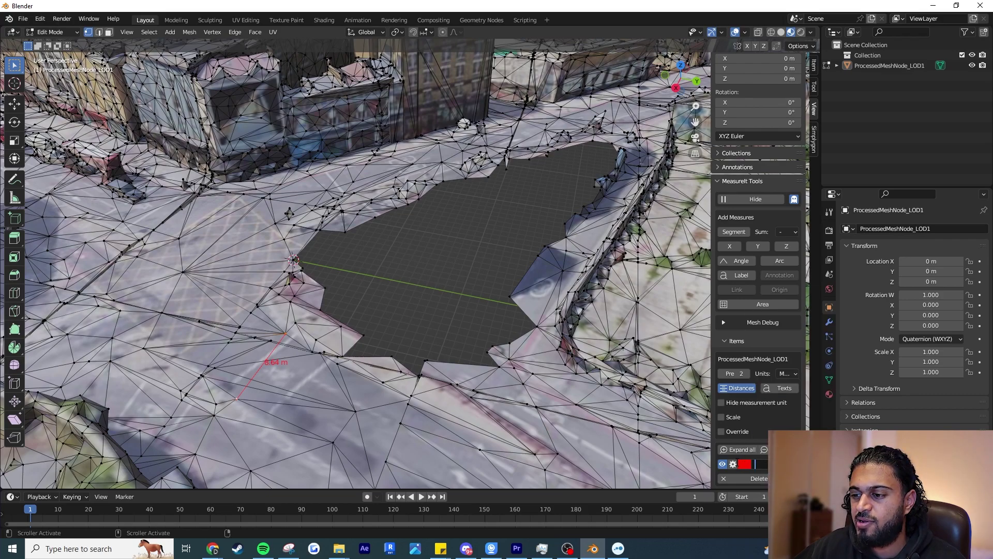
click(733, 464)
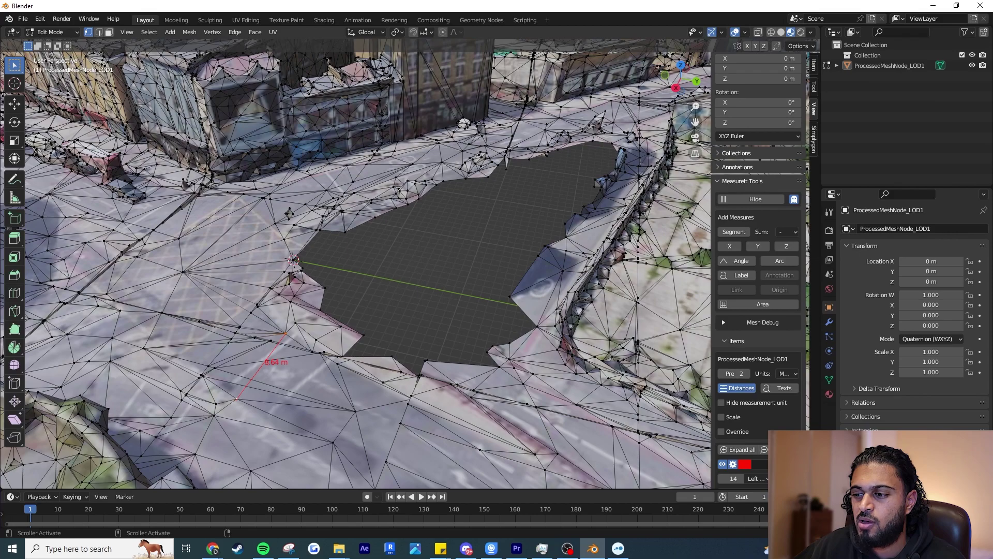
drag(734, 479, 771, 478)
mouse_move(262, 395)
middle_down()
mouse_move(260, 359)
mouse_move(259, 389)
mouse_move(268, 385)
middle_up()
Return the city mesh to Object Mode and hide the MeasureIt measurements
click(44, 33)
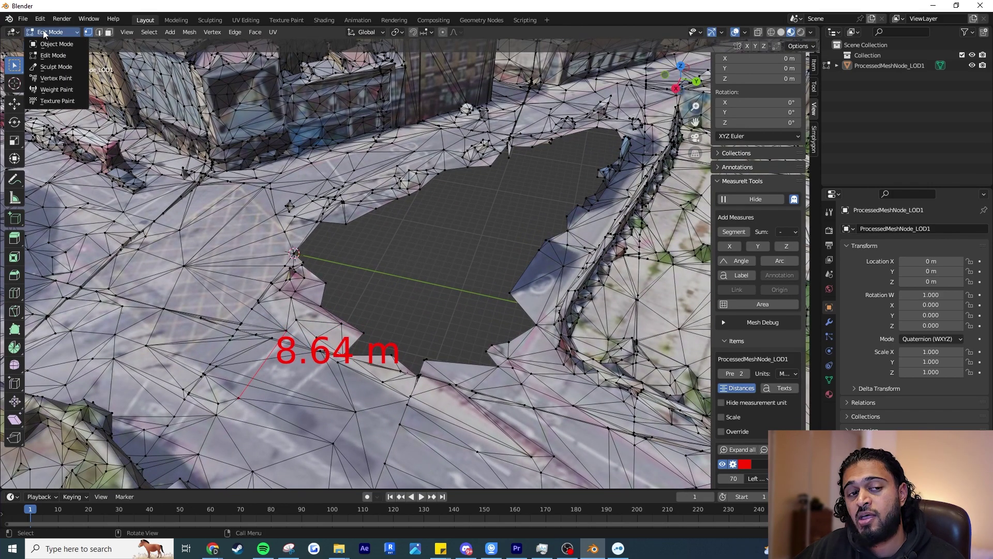
click(67, 45)
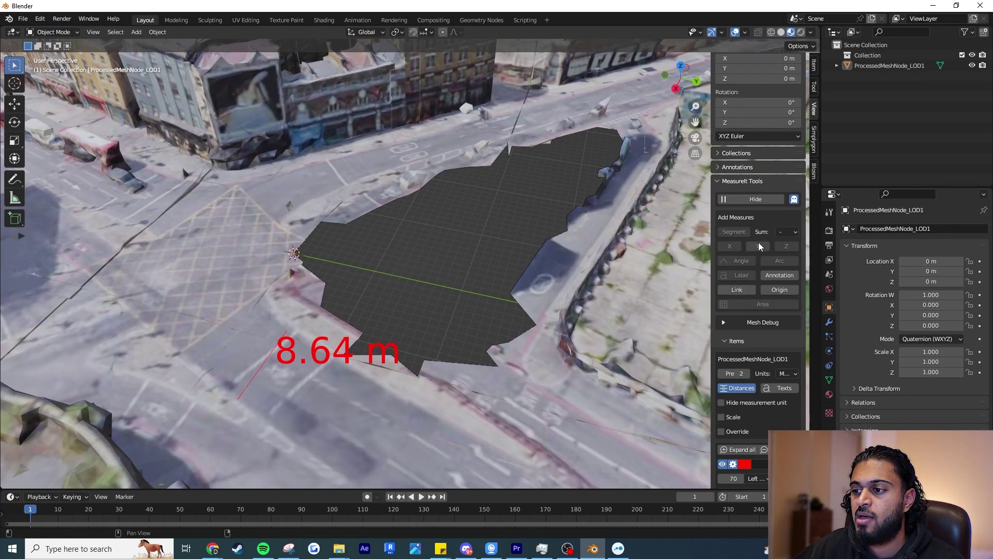
click(760, 199)
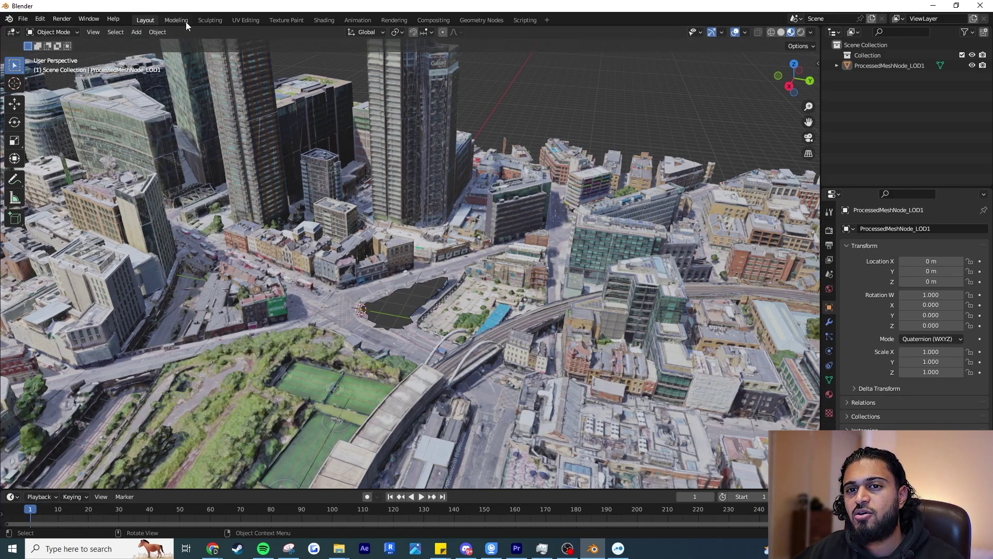
Switch the main 3D Viewport area to the Image Editor in View mode
click(17, 33)
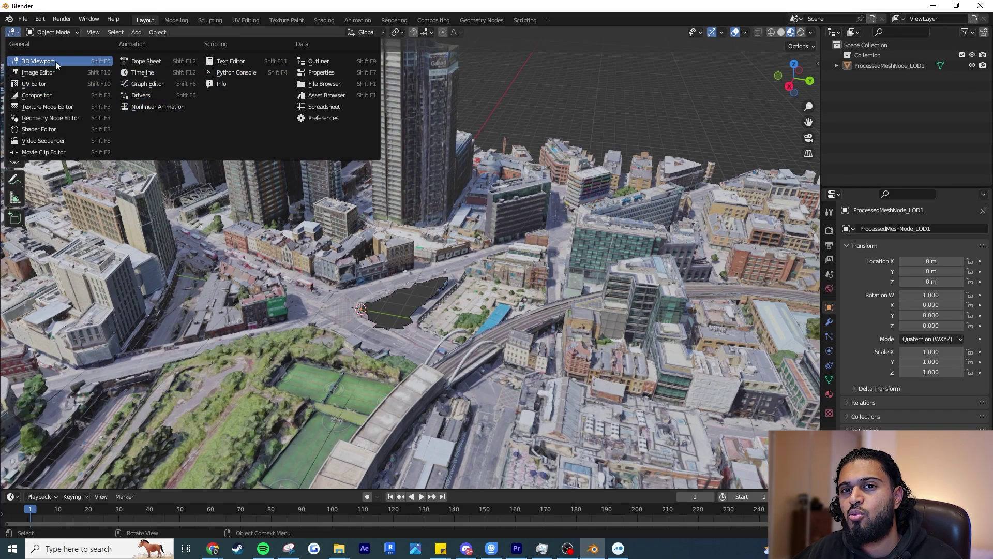
click(51, 63)
click(16, 33)
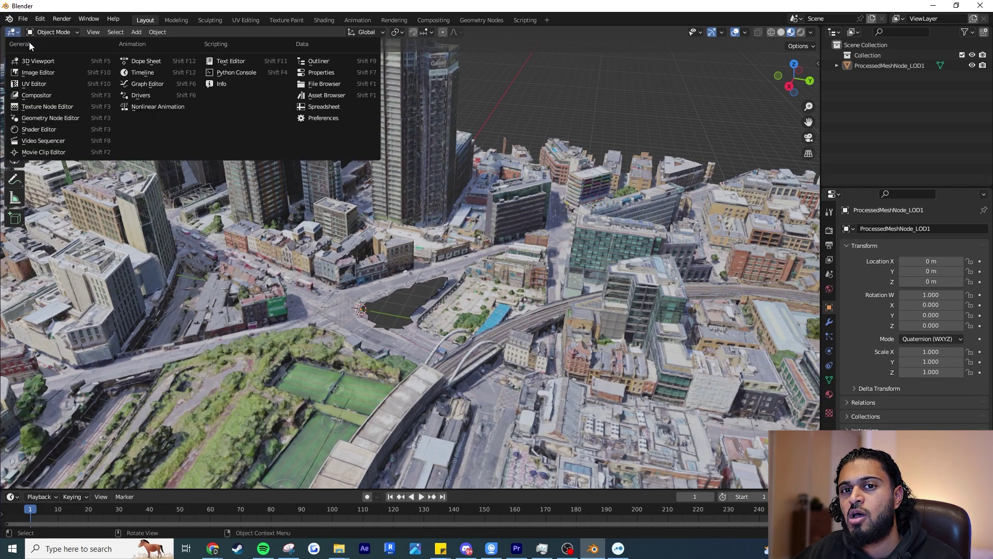
click(48, 73)
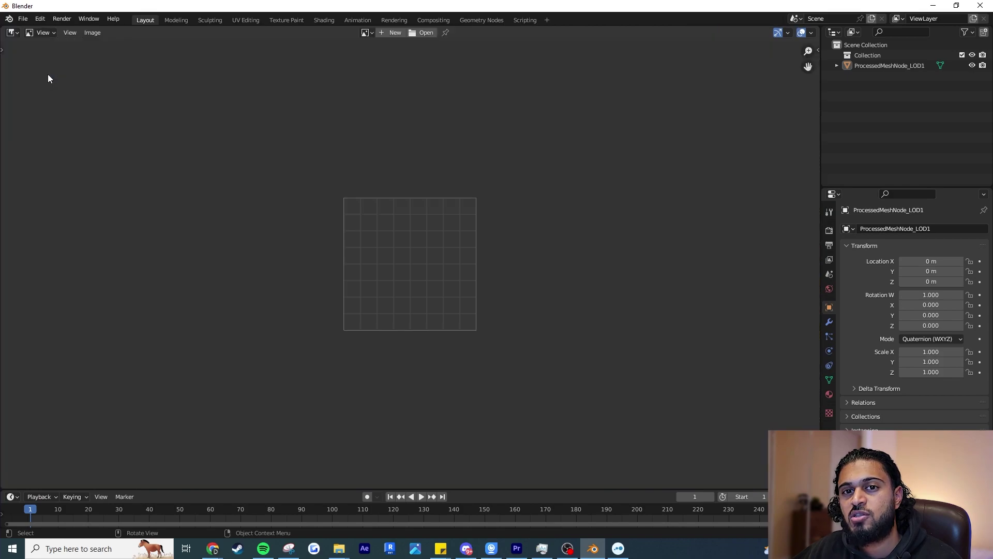
click(45, 34)
click(44, 39)
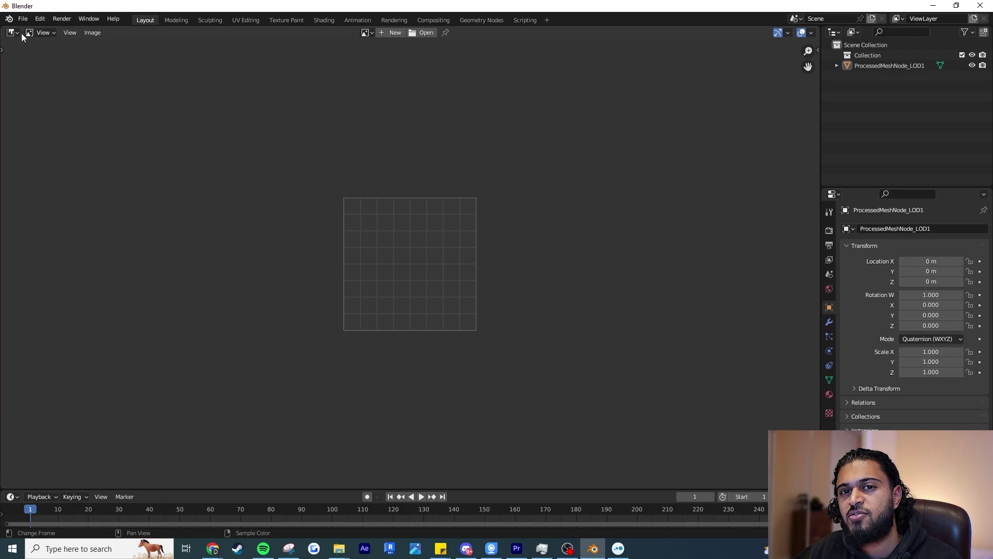
Load the existing Basecolor_0.001 texture into the Image Editor
click(367, 33)
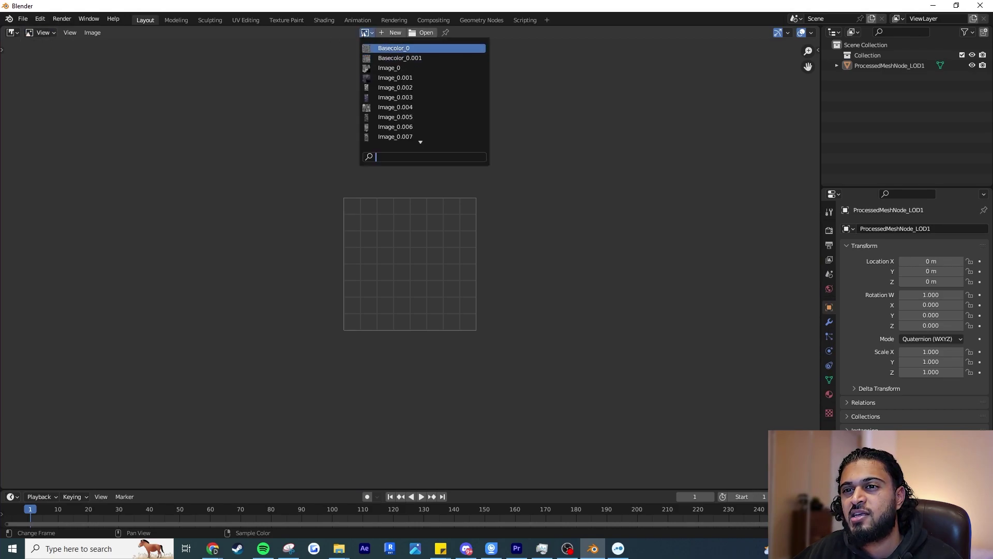
click(366, 32)
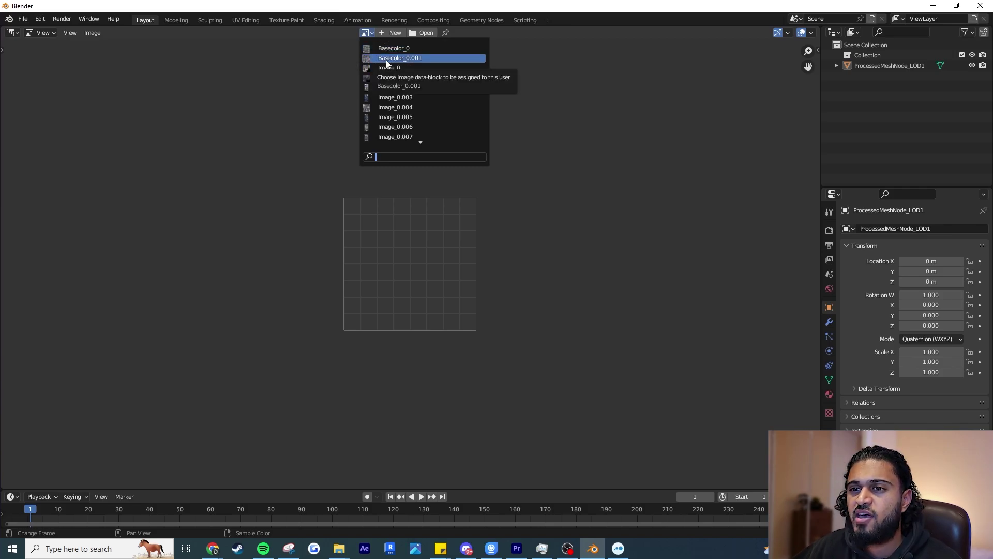
key(Return)
Examine the Basecolor_0.001 texture up close and as a whole to see how the building imagery is packed
scroll(389, 222, down, 8)
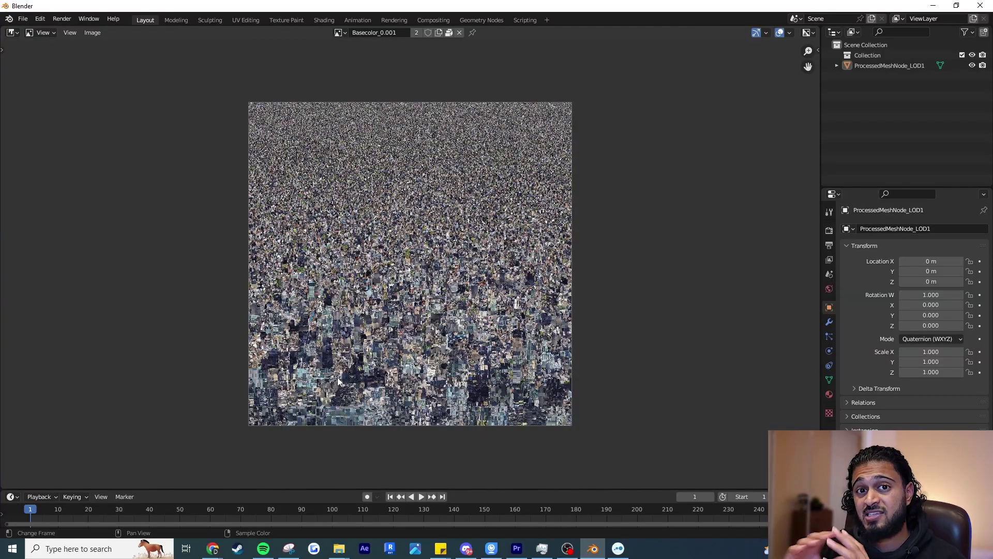
scroll(308, 314, up, 8)
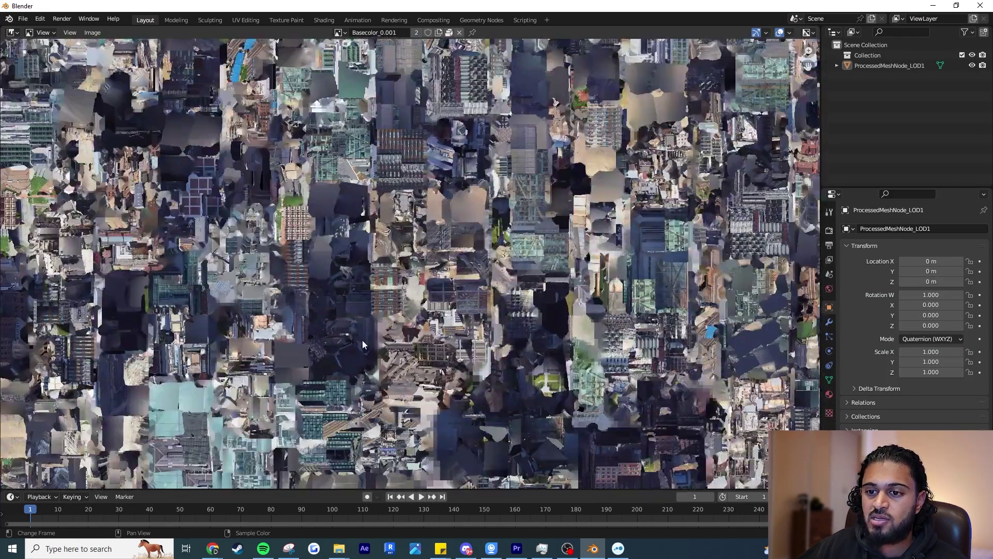
middle_drag(362, 340, 474, 246)
middle_drag(520, 318, 574, 149)
scroll(505, 230, down, 3)
scroll(505, 231, down, 2)
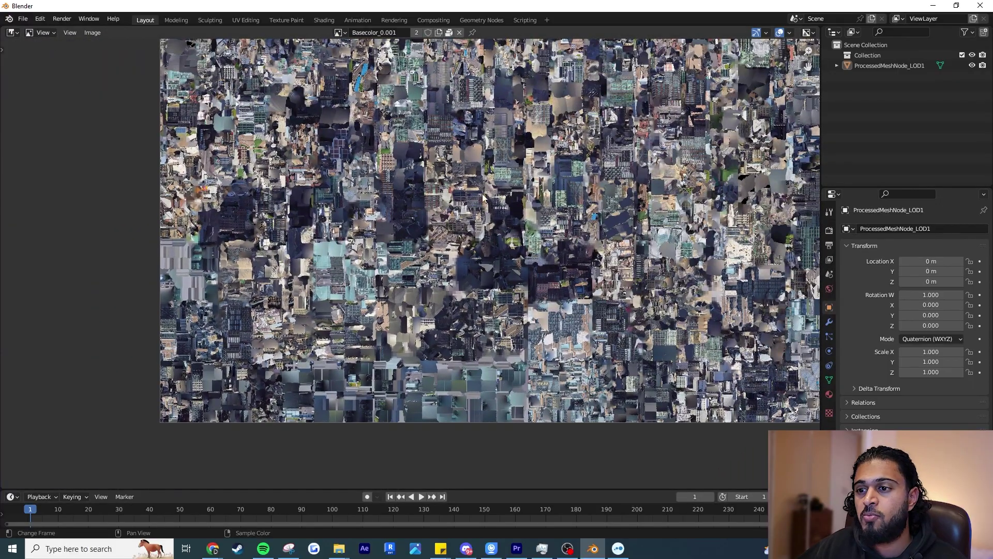
scroll(369, 334, down, 4)
middle_drag(371, 269, 358, 299)
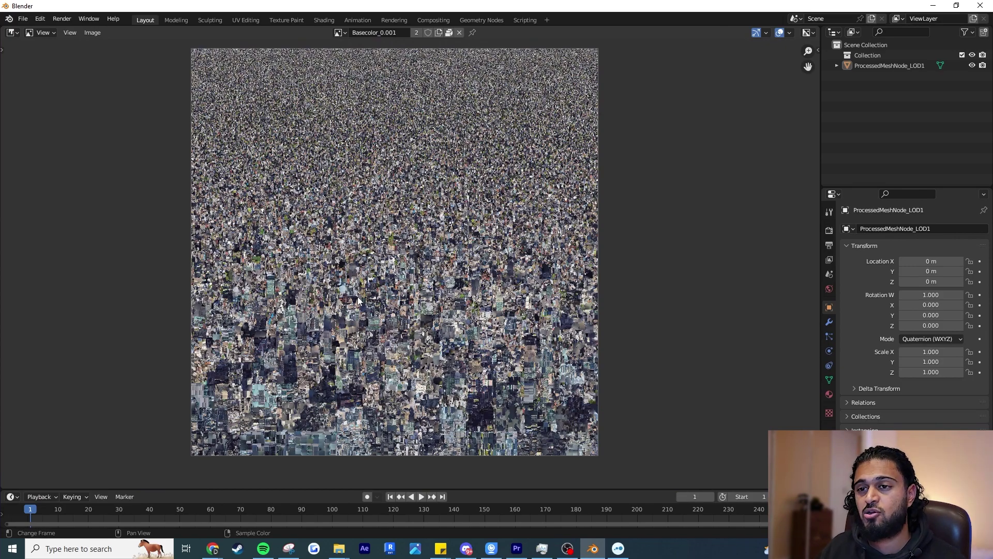
Compare the Basecolor_0 and Basecolor_0.001 textures, ending with Basecolor_0.001 displayed
click(341, 33)
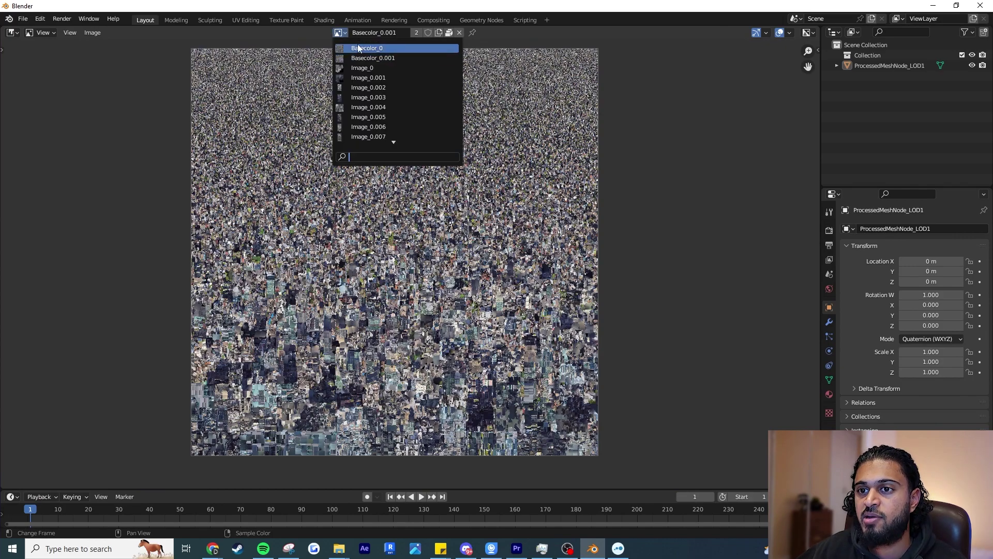
click(358, 48)
click(345, 34)
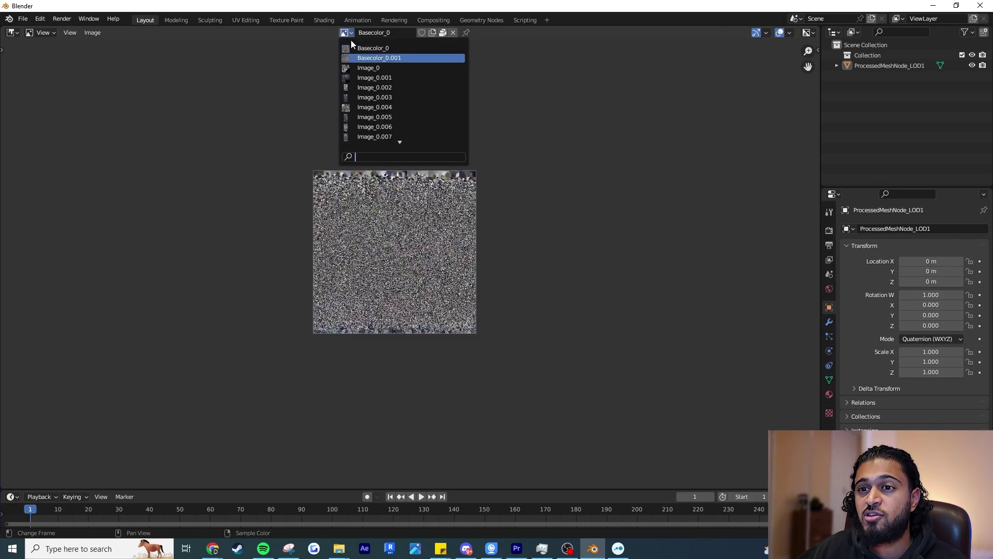
key(Return)
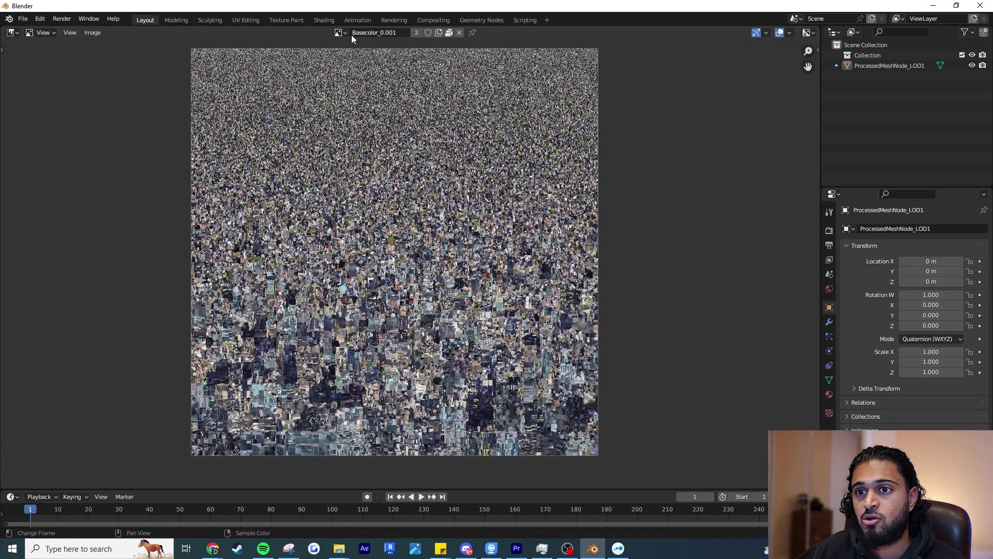
click(342, 33)
click(357, 48)
click(346, 33)
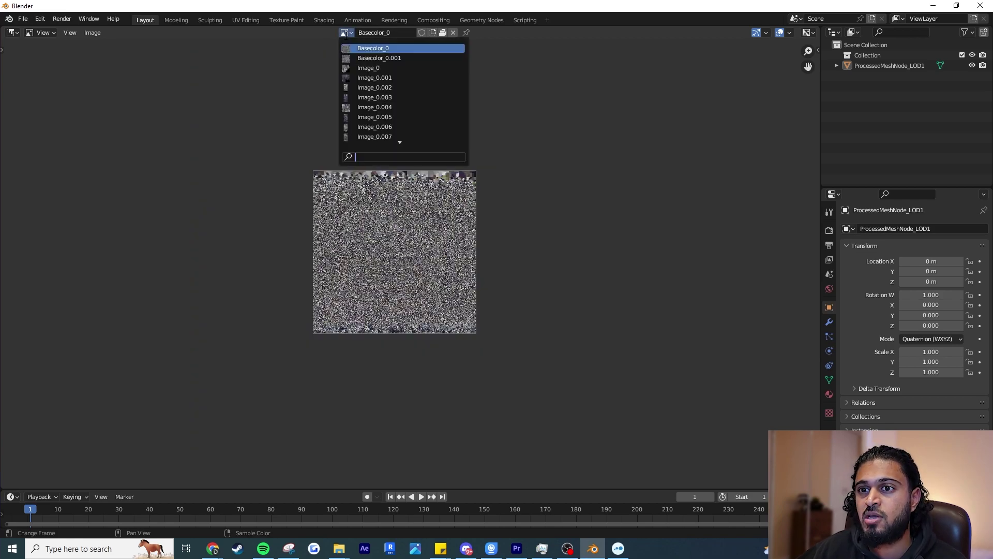
key(Return)
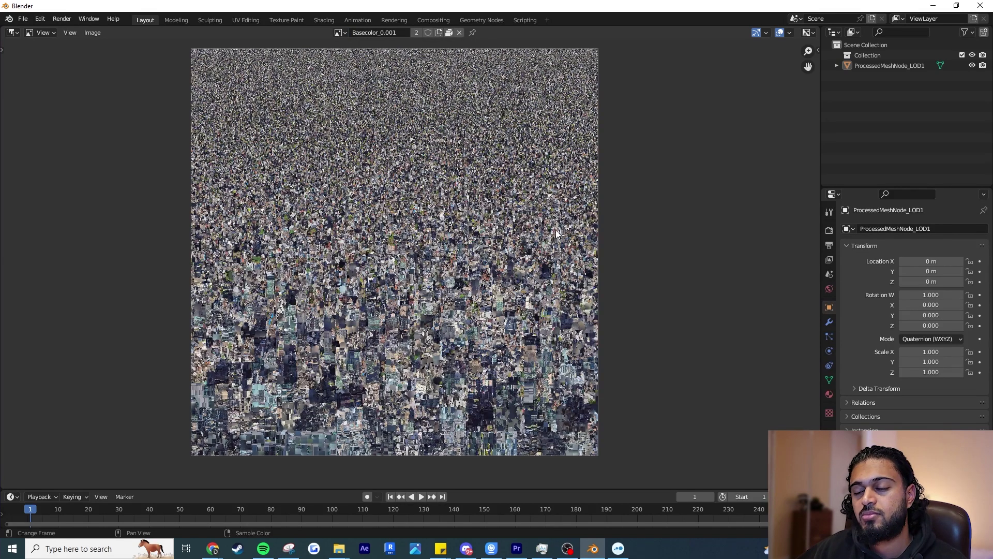
Save the displayed texture as Basecolor_0.001.png in the BLOSM Tutorial folder, in PNG format with RGB colour
click(89, 33)
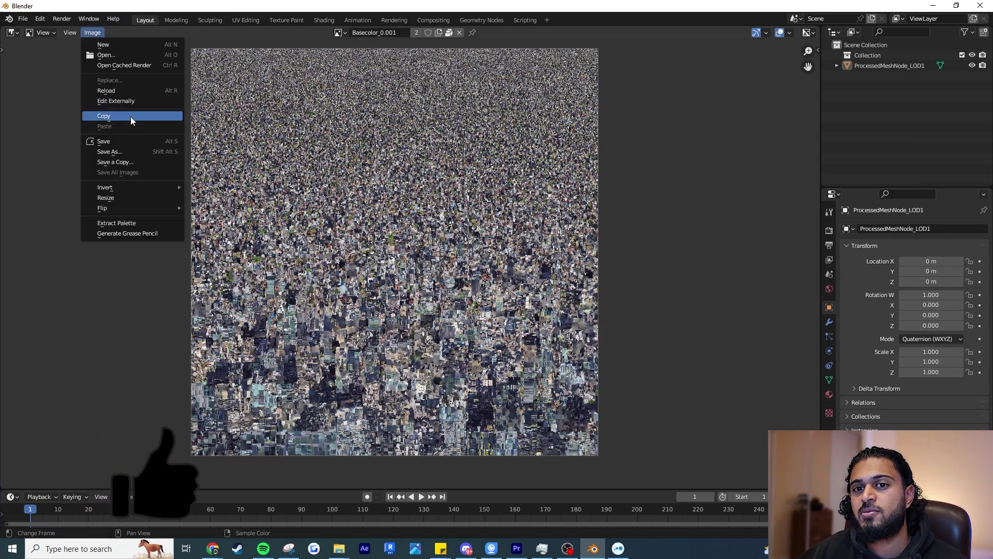
click(122, 151)
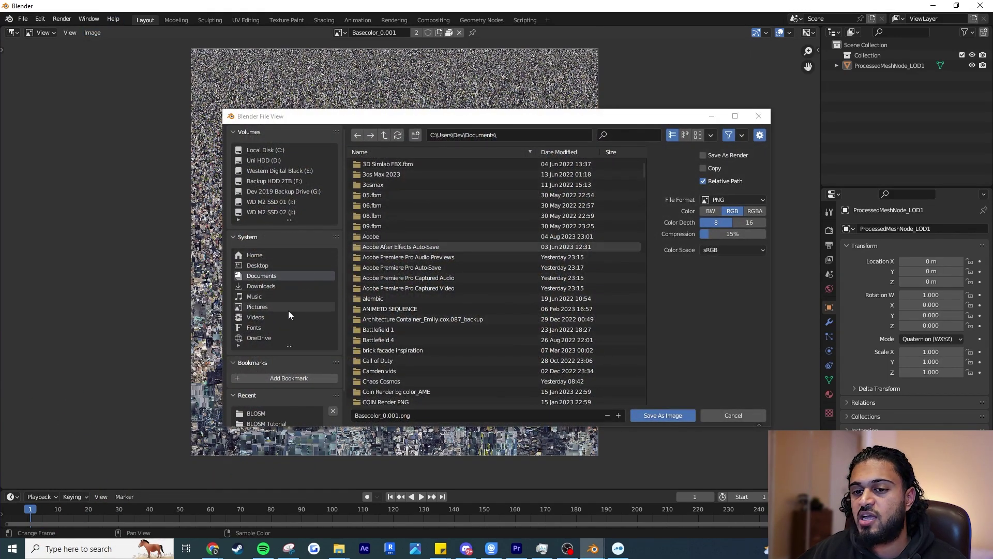
click(274, 414)
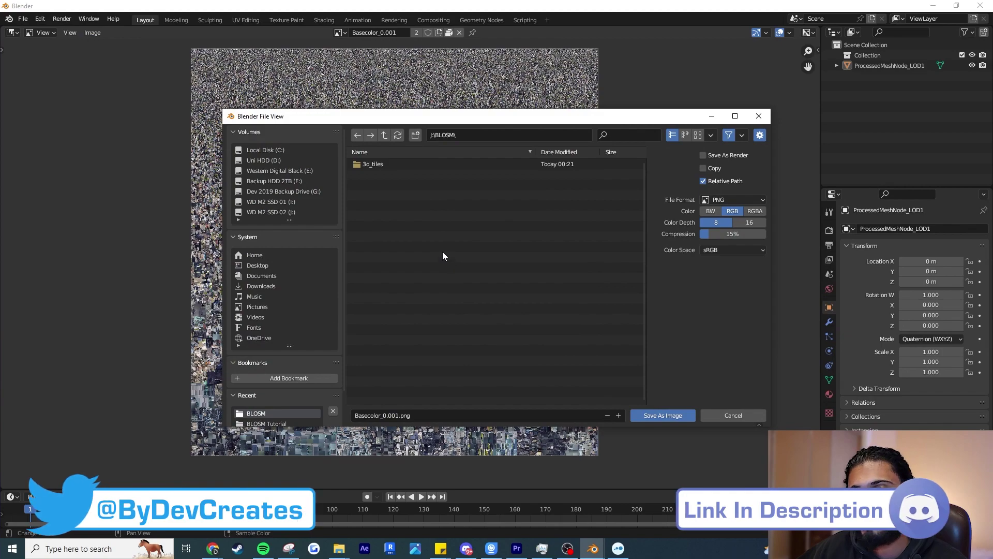
click(282, 423)
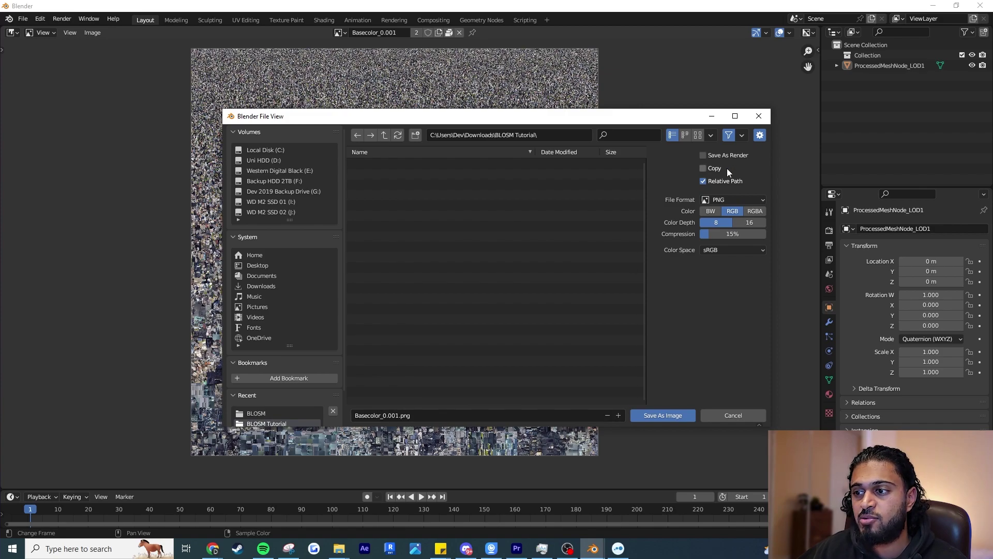
click(663, 416)
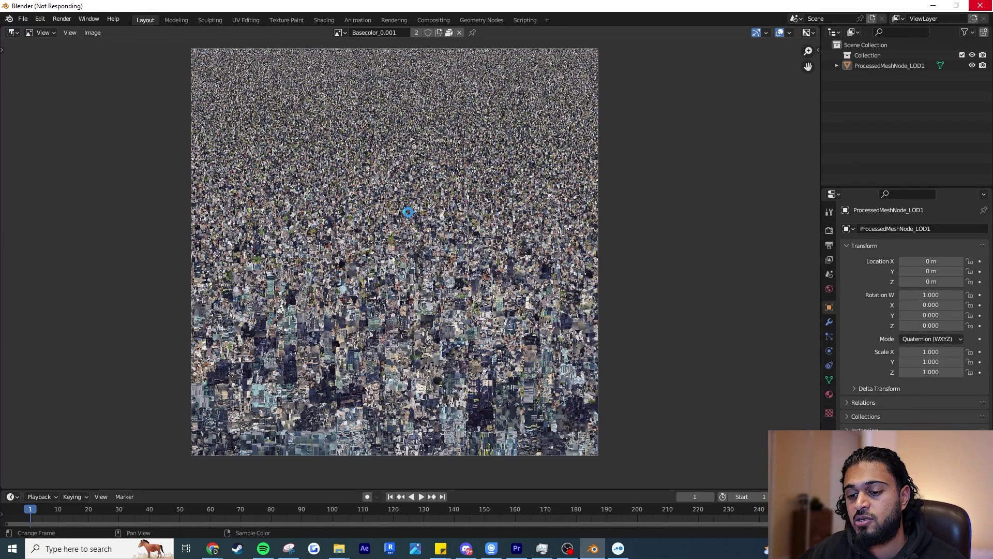
Return the main area to the 3D Viewport and save the project as untitled.blend in the BLOSM Tutorial folder
click(11, 32)
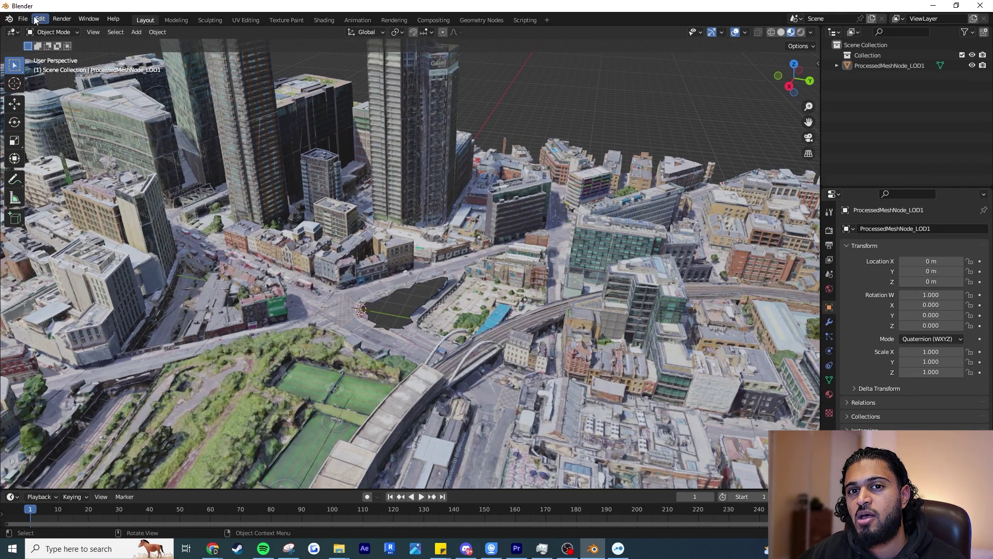
click(23, 19)
click(61, 97)
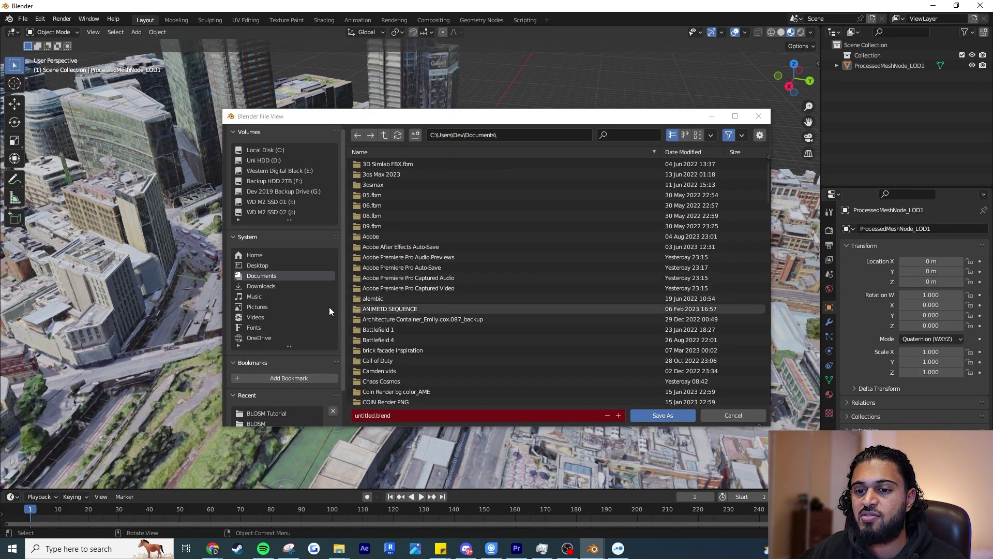
click(285, 409)
click(407, 415)
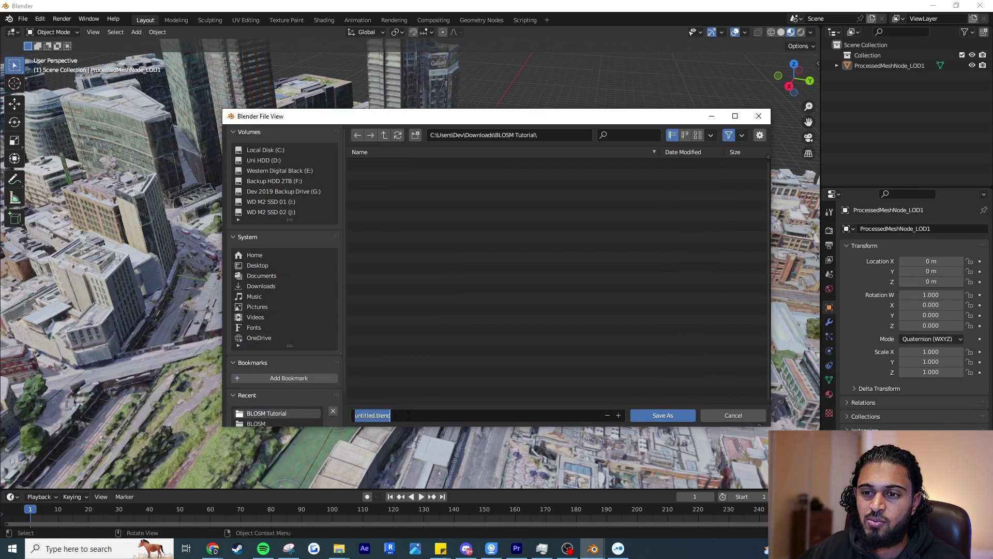
click(432, 405)
click(666, 415)
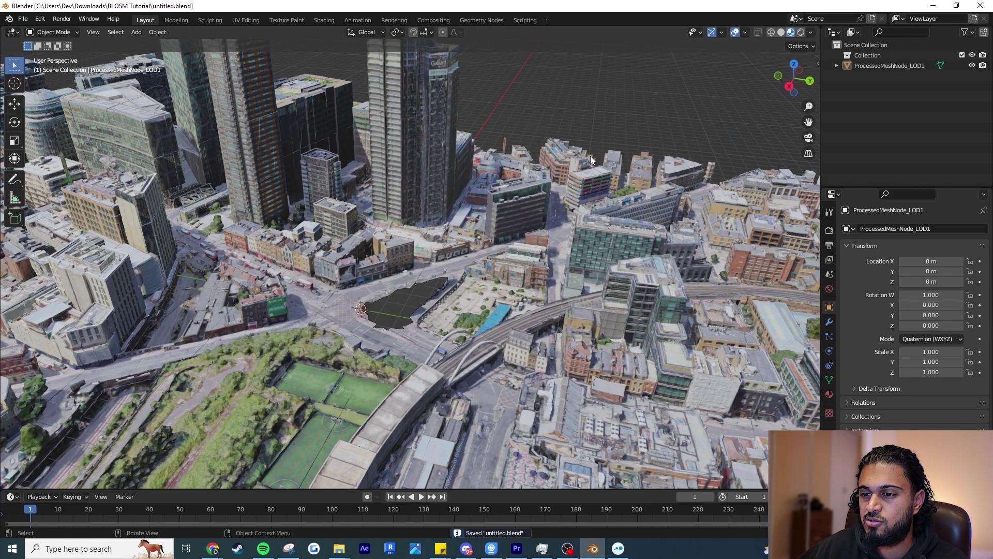
Start an FBX export of the city mesh with the path mode set to Copy and textures embedded
middle_drag(564, 124, 412, 271)
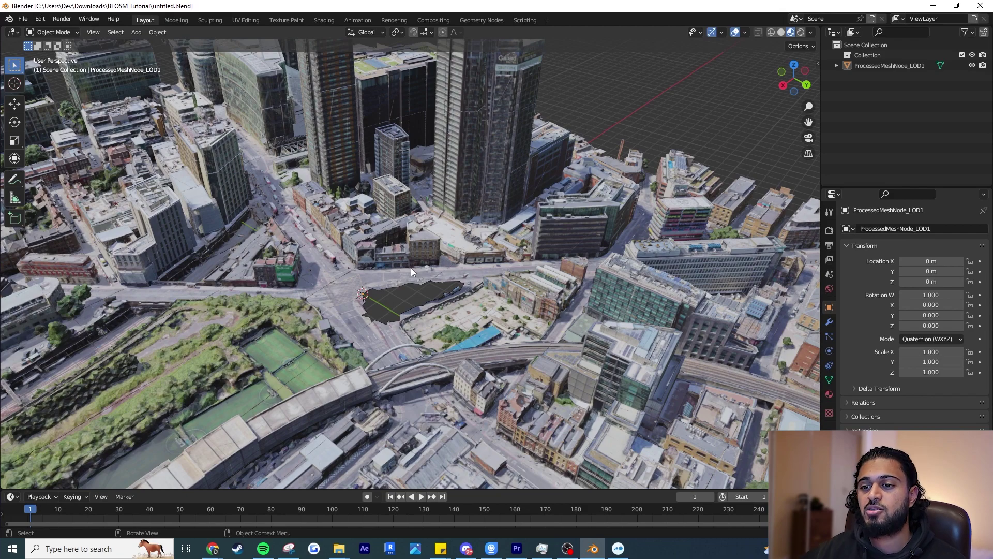
click(23, 19)
mouse_move(70, 170)
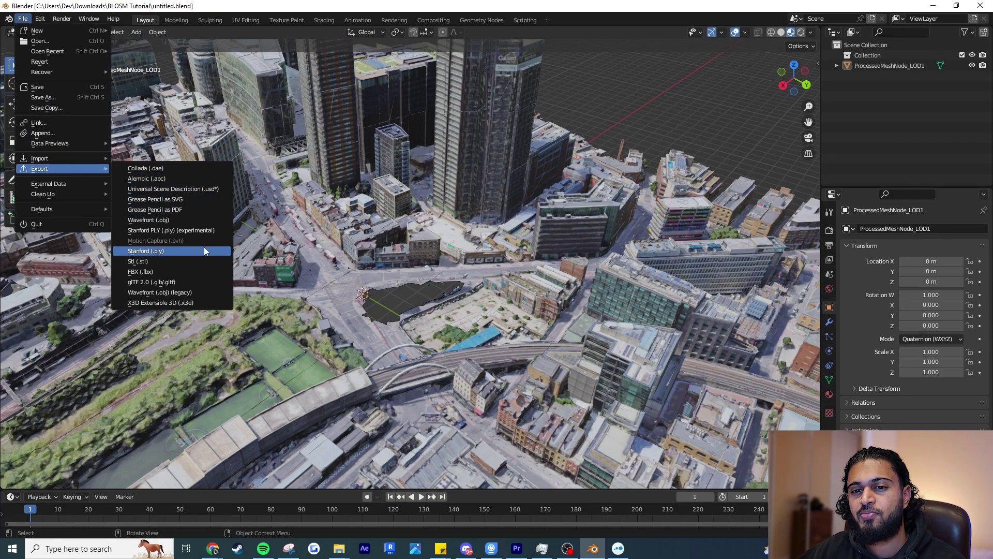
click(199, 271)
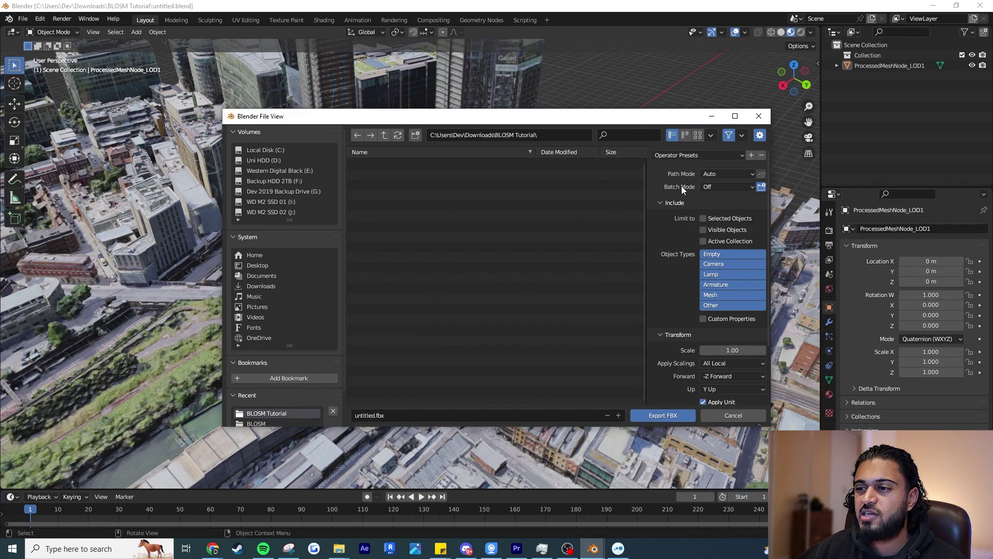
click(725, 174)
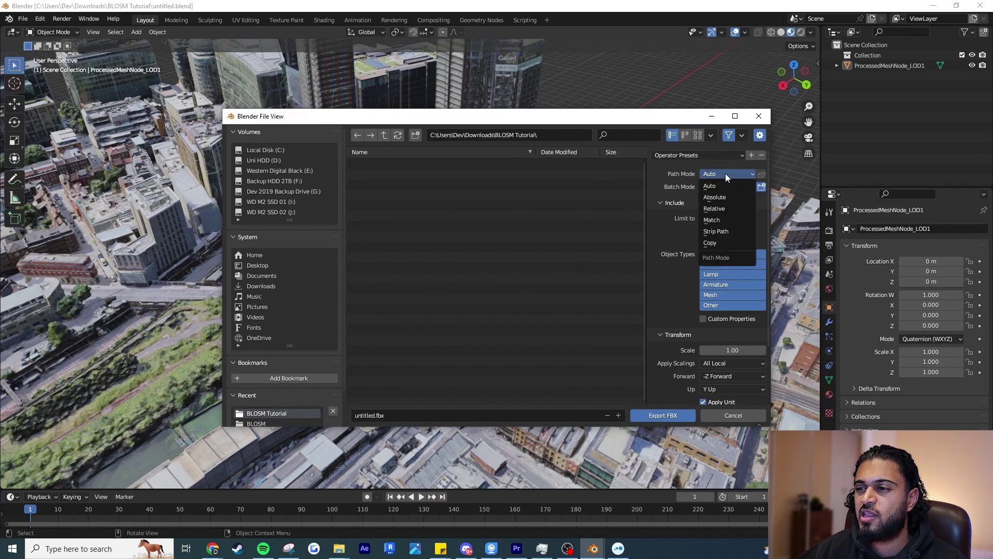
click(719, 241)
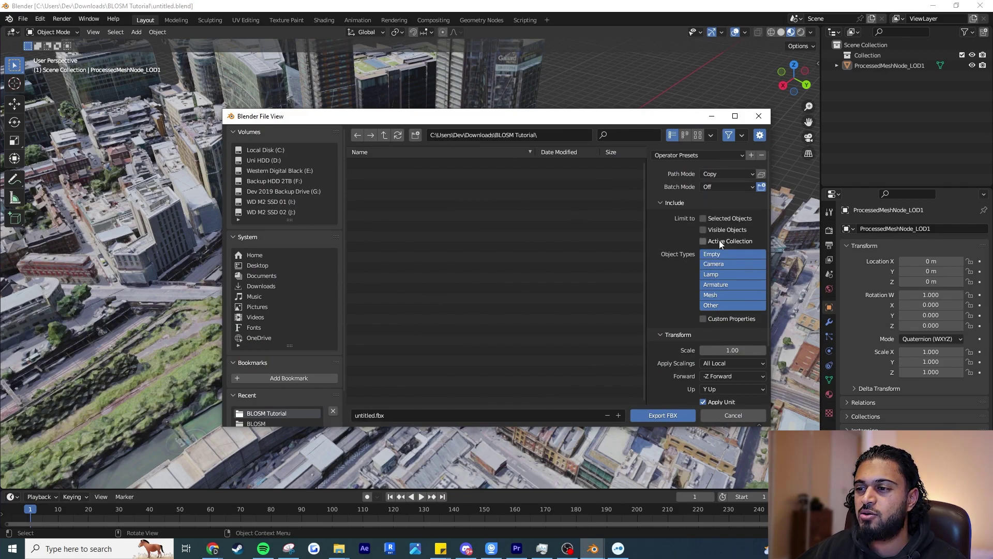
click(761, 174)
Set the export axes to Y Forward and Z Up, and export untitled.fbx to the BLOSM Tutorial folder
scroll(768, 201, down, 3)
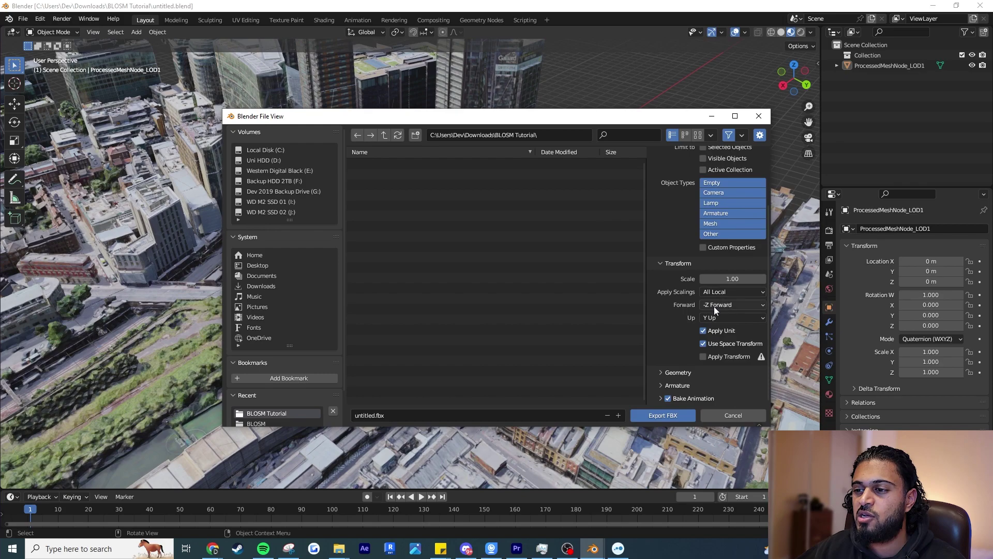
click(714, 305)
click(715, 326)
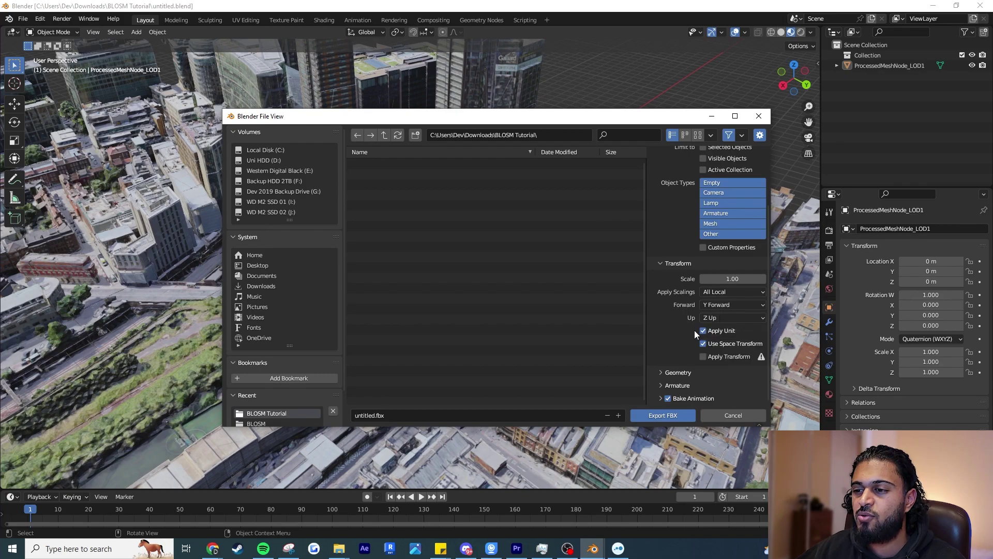
click(647, 415)
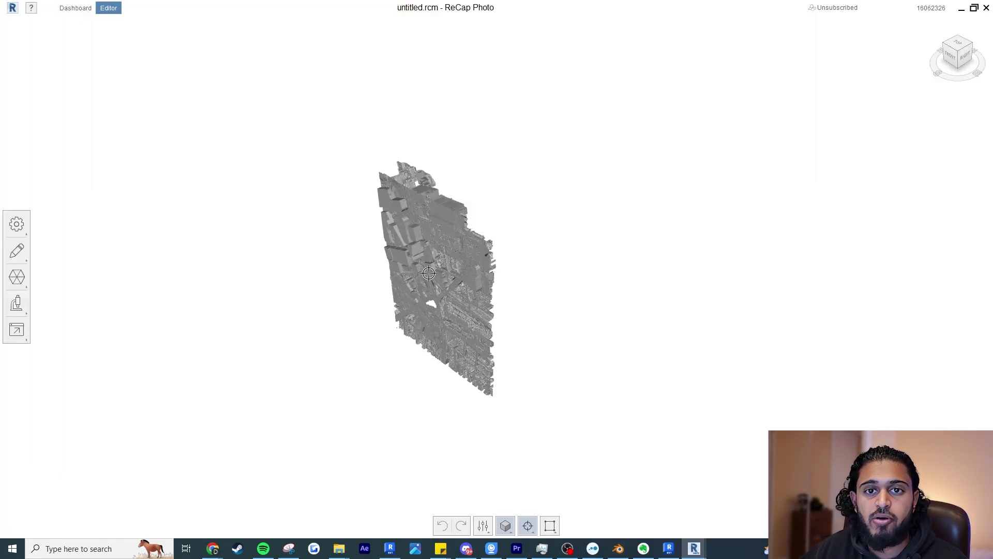
Inspect the city mesh's orientation and texturing in ReCap Photo
scroll(437, 280, up, 5)
scroll(592, 288, down, 3)
drag(592, 289, 340, 235)
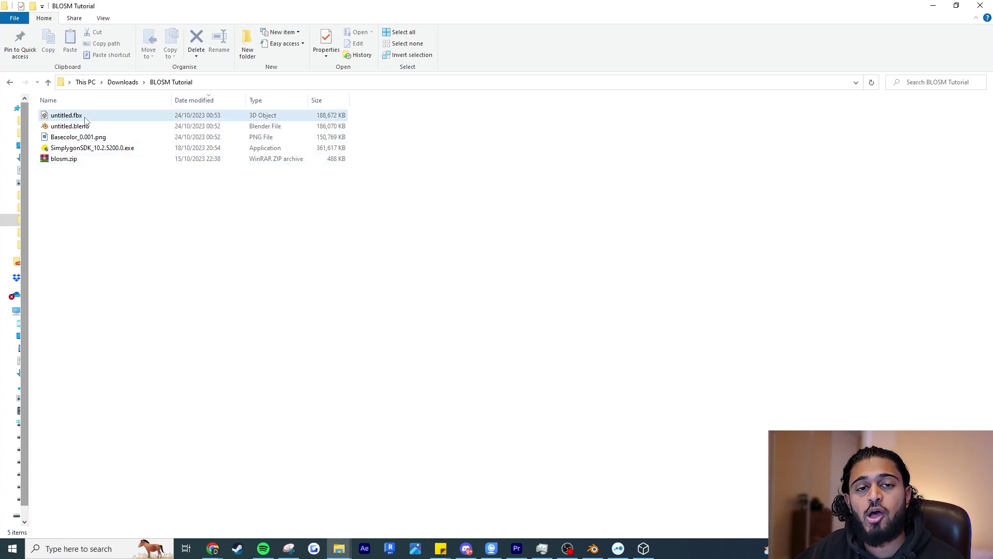
Switch to 3D Viewer, inspect the textures on the exported untitled.fbx city model, and minimize the viewer
click(648, 543)
drag(548, 378, 465, 275)
scroll(450, 292, up, 5)
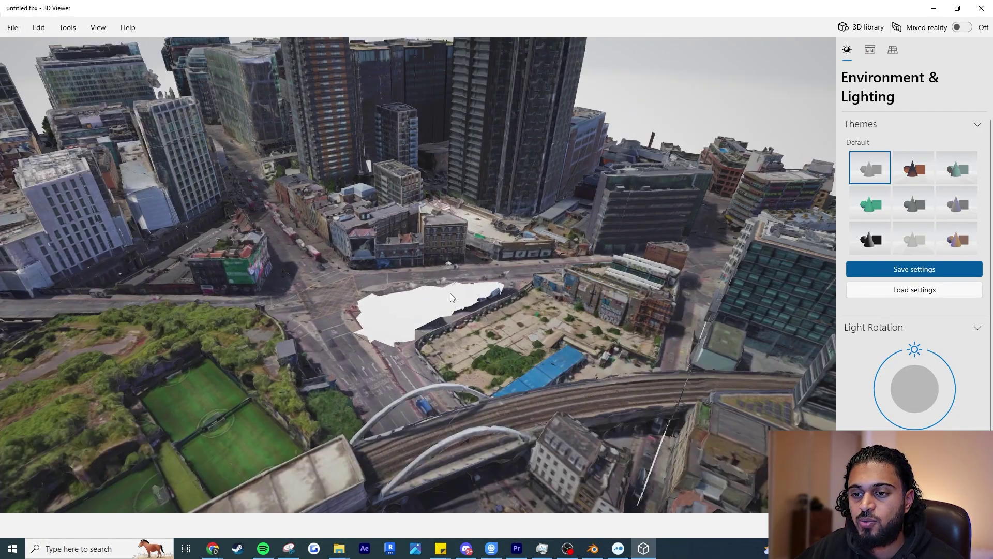
click(934, 10)
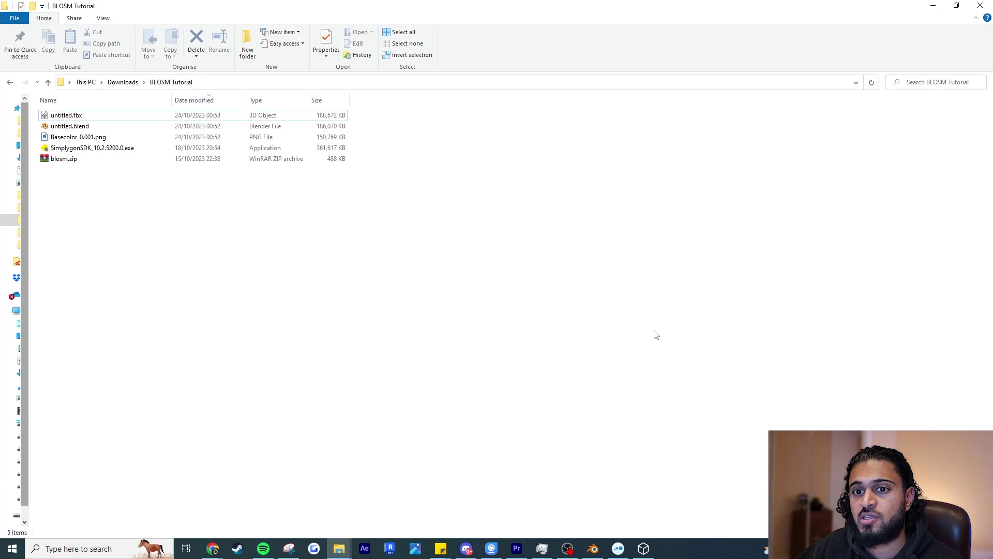
click(179, 138)
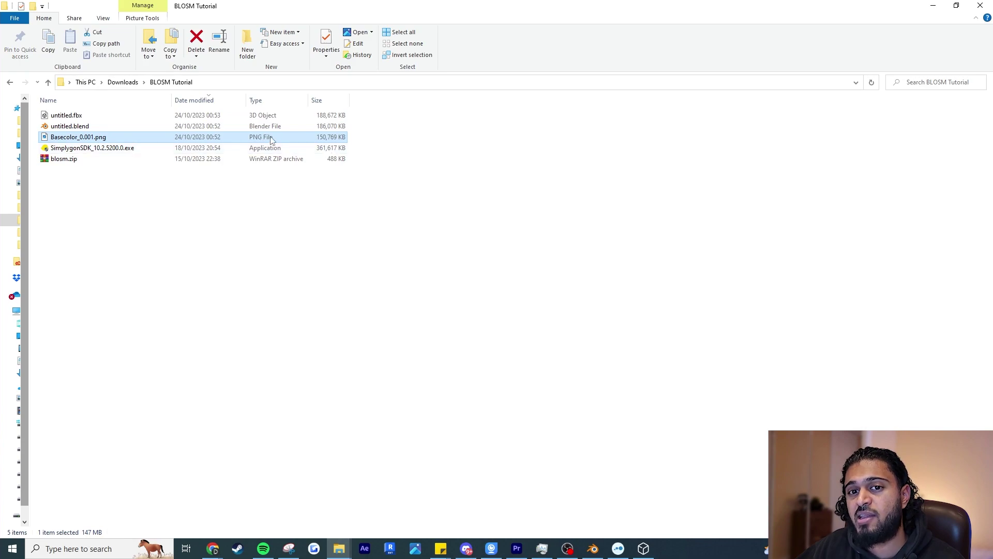
click(328, 280)
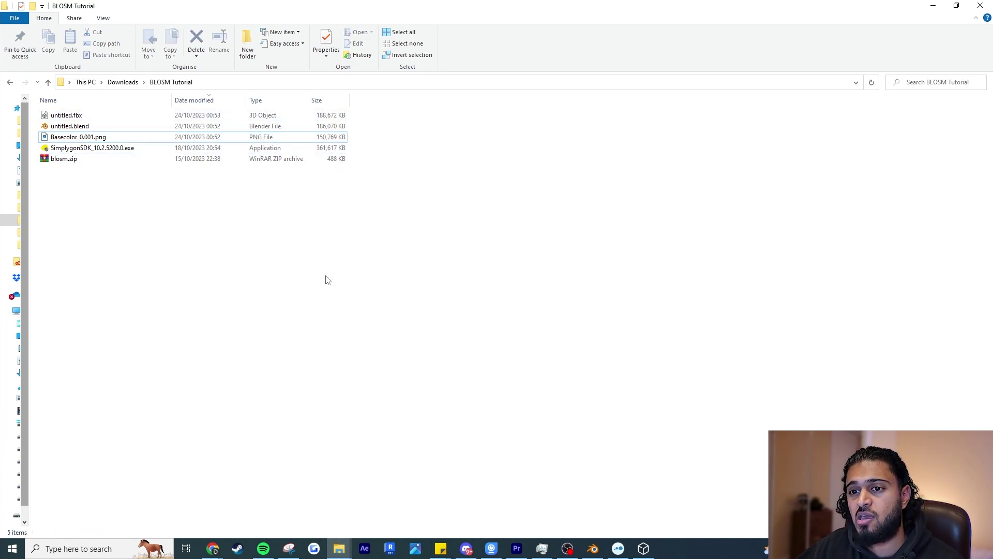
click(265, 138)
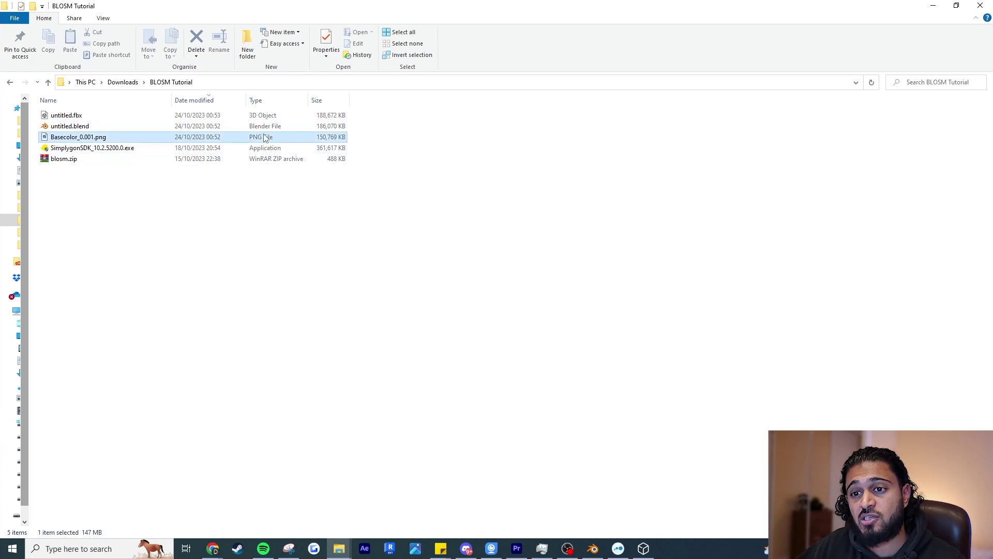
click(334, 311)
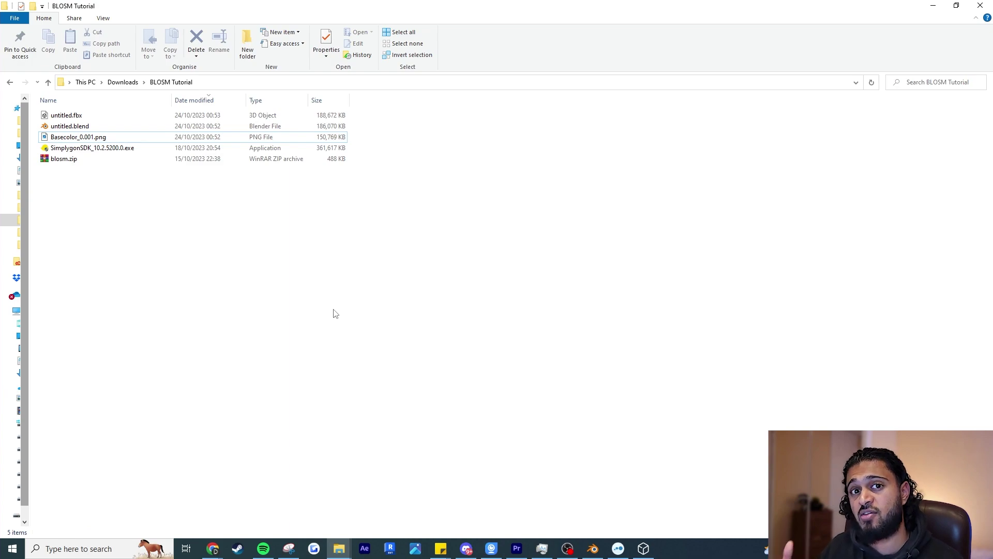
Launch ReCap Photo, dismiss its welcome window, and load untitled.fbx from the BLOSM Tutorial folder
click(13, 548)
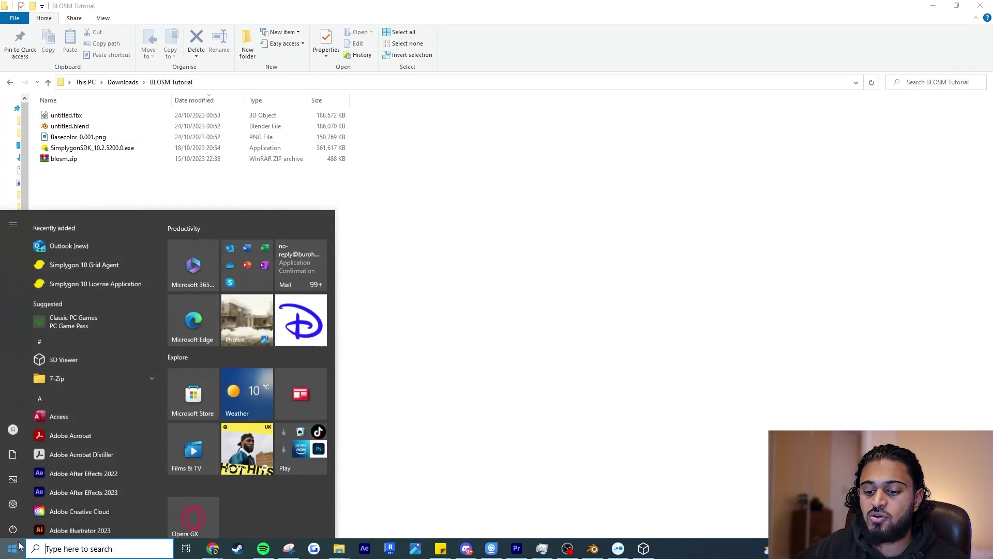
text(recap)
key(Return)
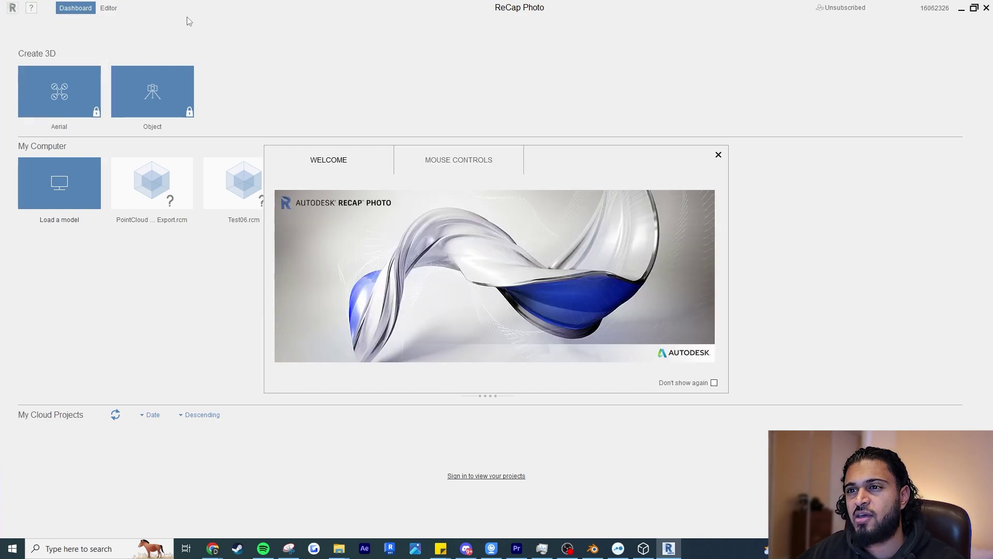
click(718, 155)
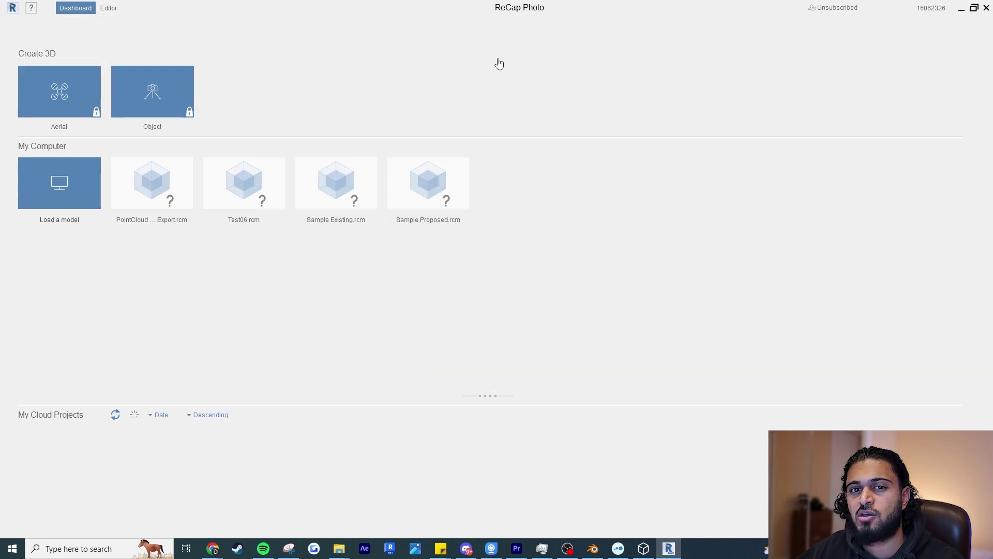
click(45, 197)
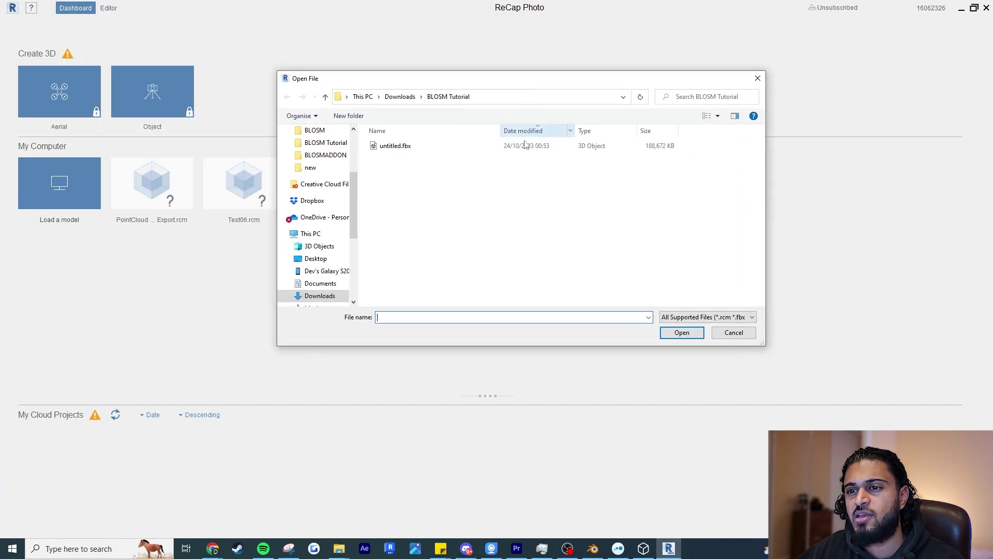
click(484, 147)
click(667, 335)
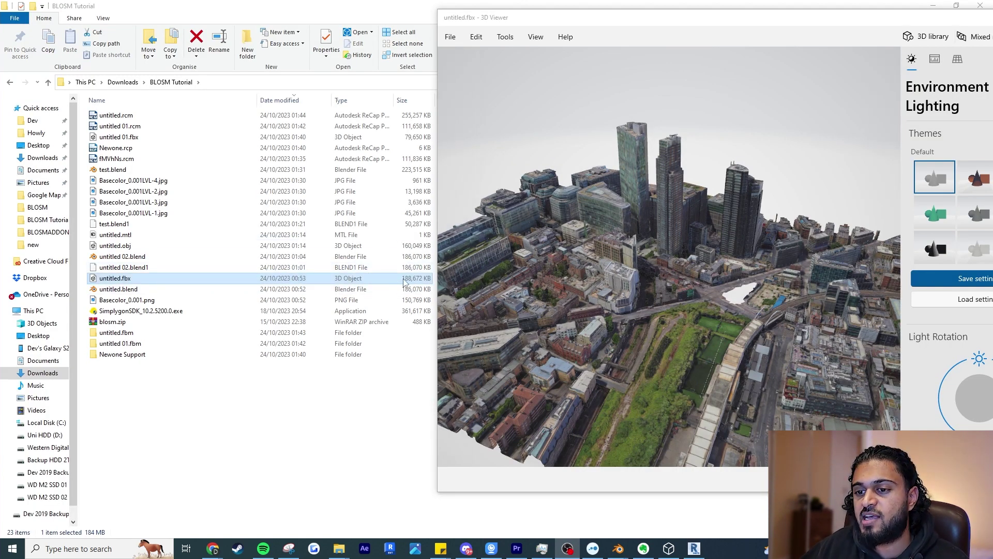
Examine the towers, streets and overall texturing of the untitled.fbx city model in 3D Viewer
drag(504, 291, 731, 269)
scroll(724, 278, up, 5)
scroll(731, 269, down, 5)
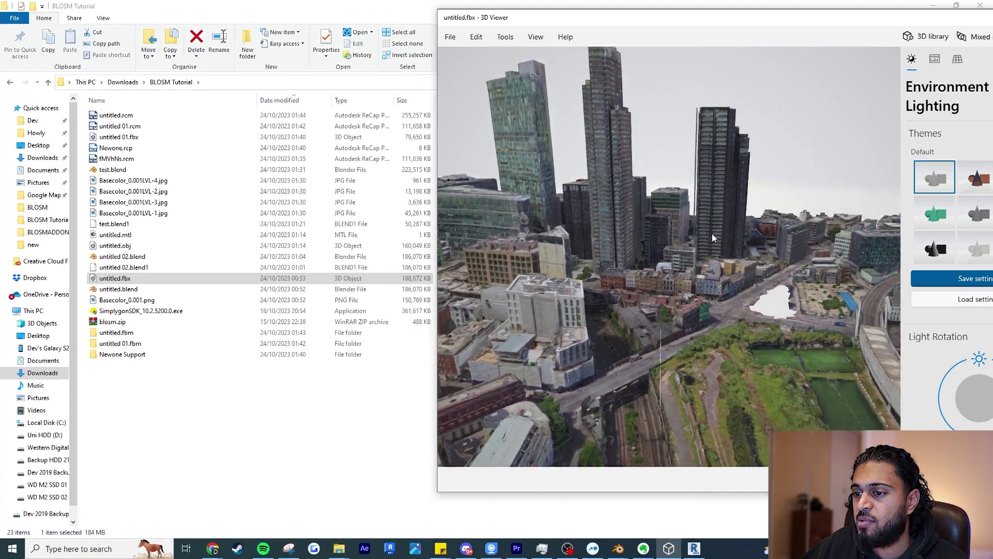
drag(721, 225, 725, 255)
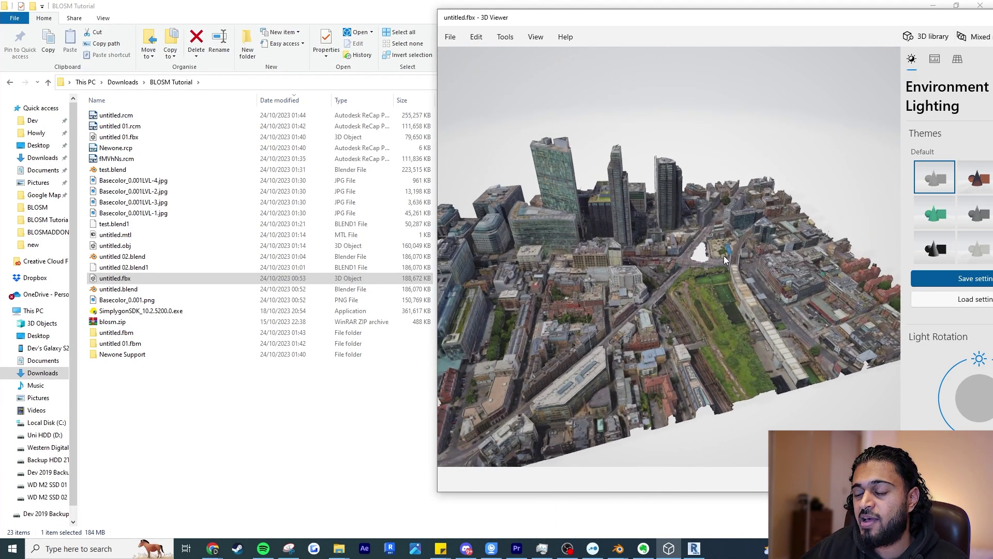
scroll(724, 243, down, 5)
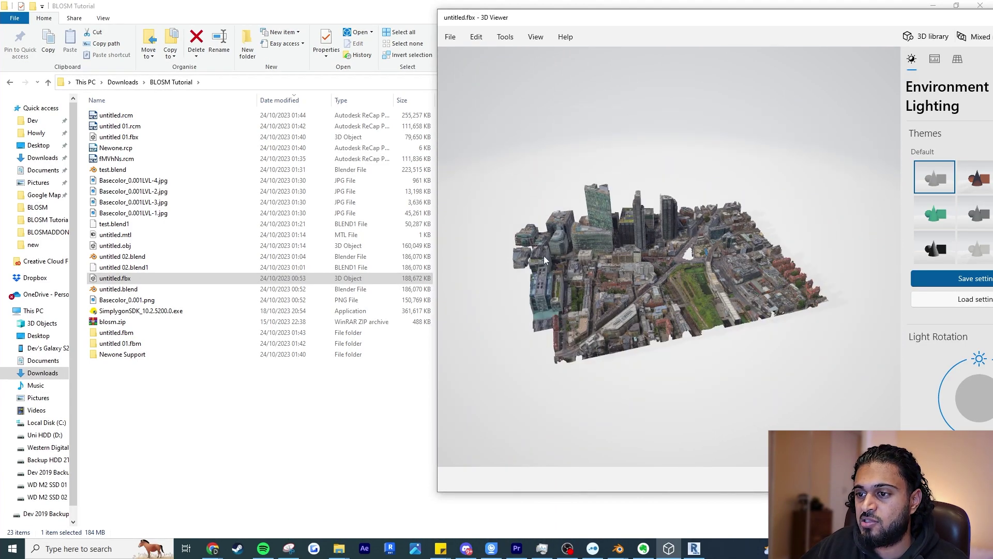
scroll(544, 274, up, 8)
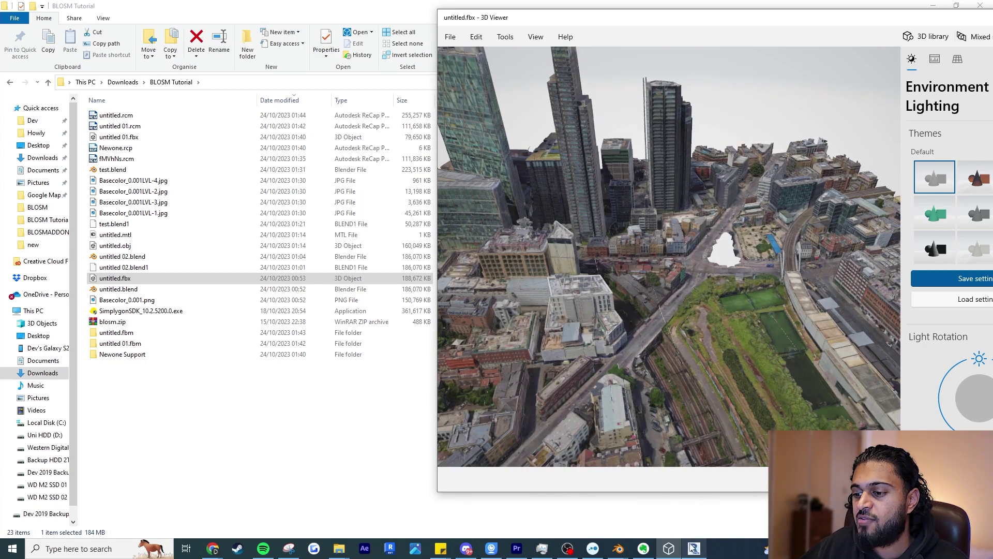
Switch to ReCap Photo, repair the issues in the imported city mesh, and inspect its surface display
click(693, 548)
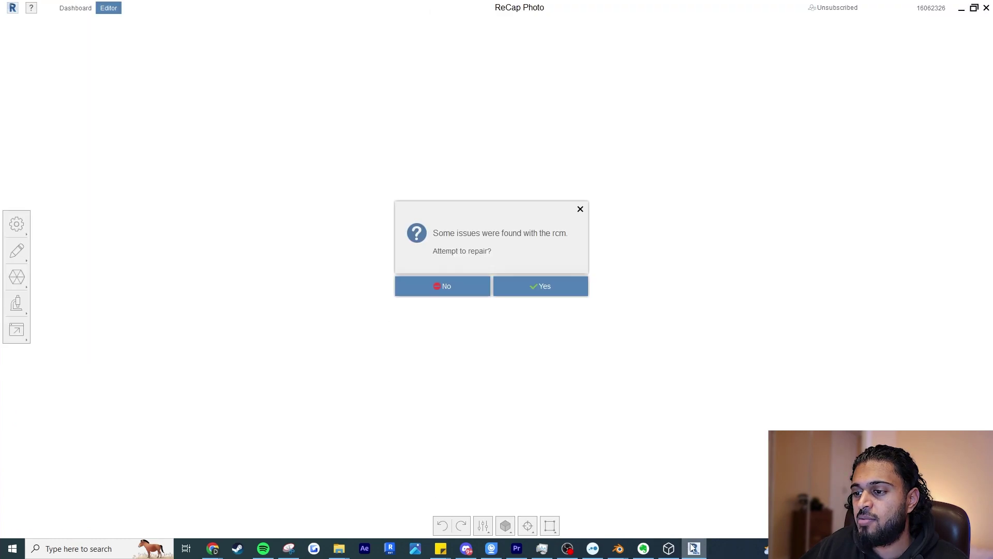
click(534, 286)
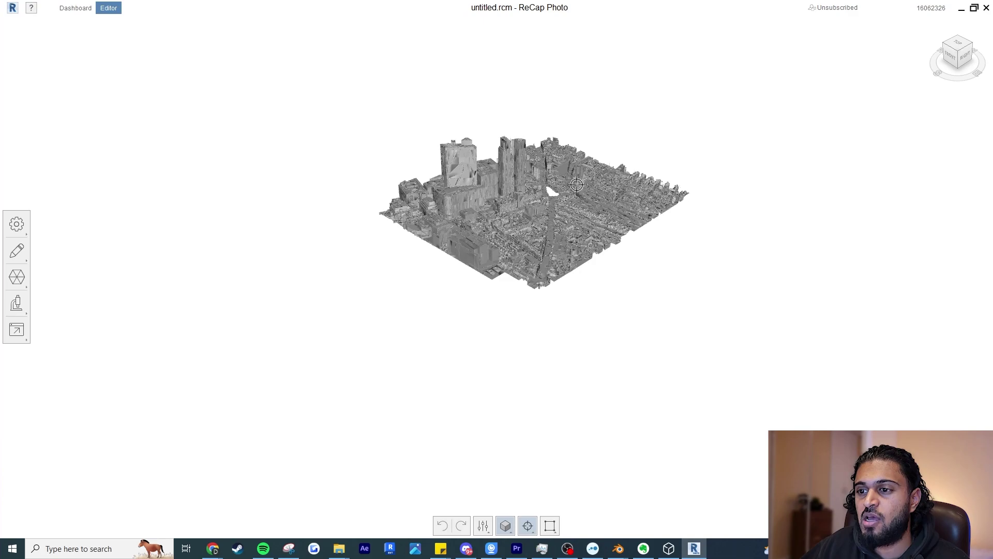
scroll(577, 185, up, 5)
scroll(579, 187, down, 2)
scroll(584, 194, down, 3)
scroll(571, 200, up, 2)
right_drag(571, 200, 371, 213)
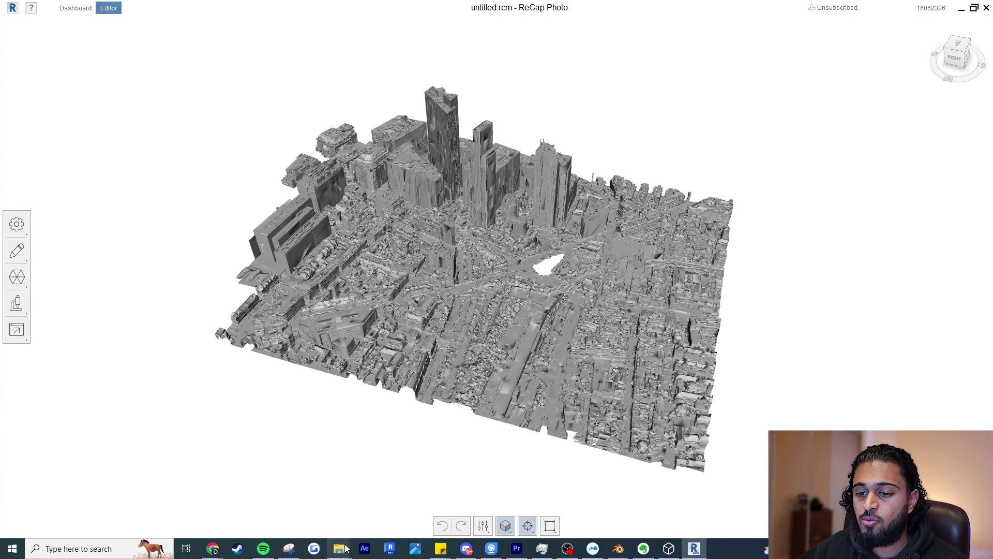
Open untitled 01.fbx from the BLOSM Tutorial folder in 3D Viewer and inspect its textures around the road junction
mouse_move(347, 550)
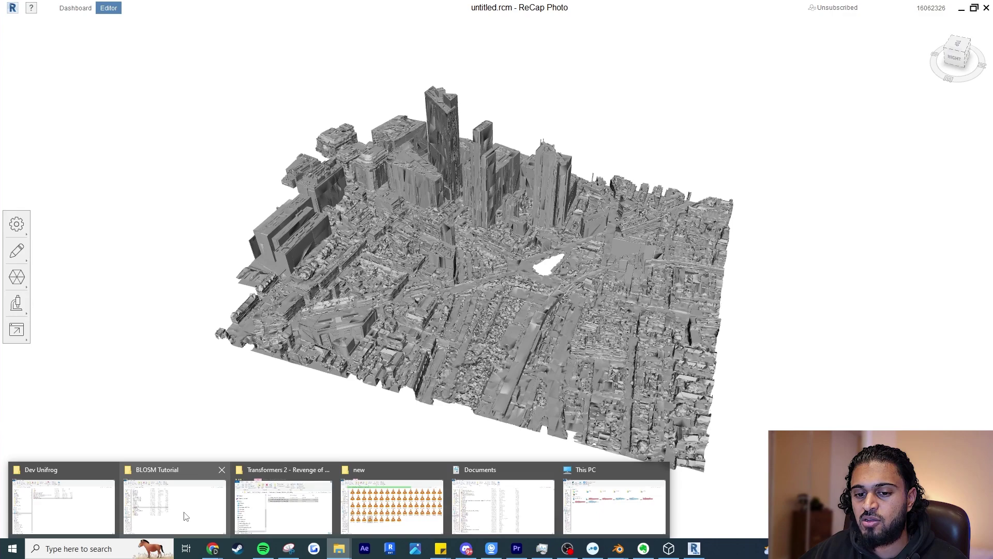
click(161, 502)
double_click(146, 136)
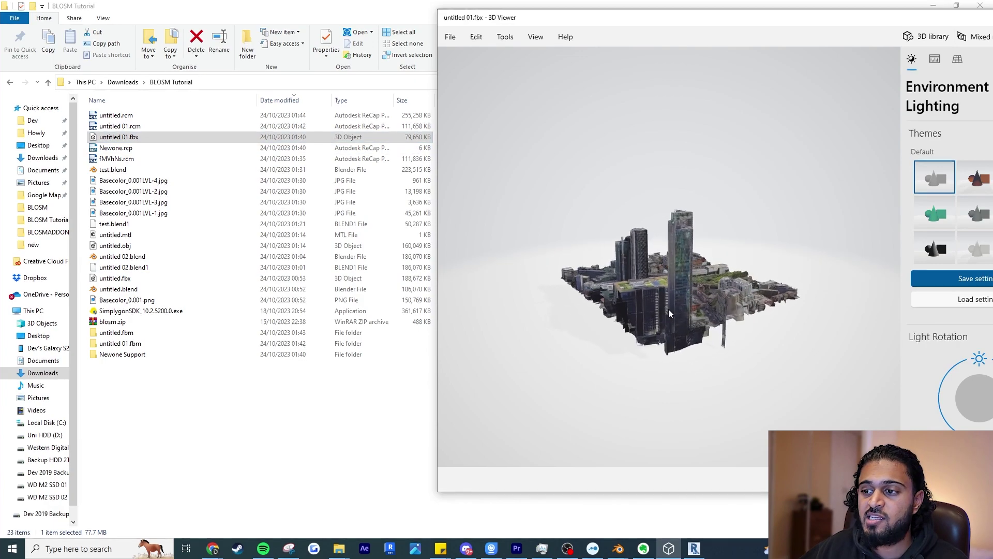
drag(632, 326, 595, 349)
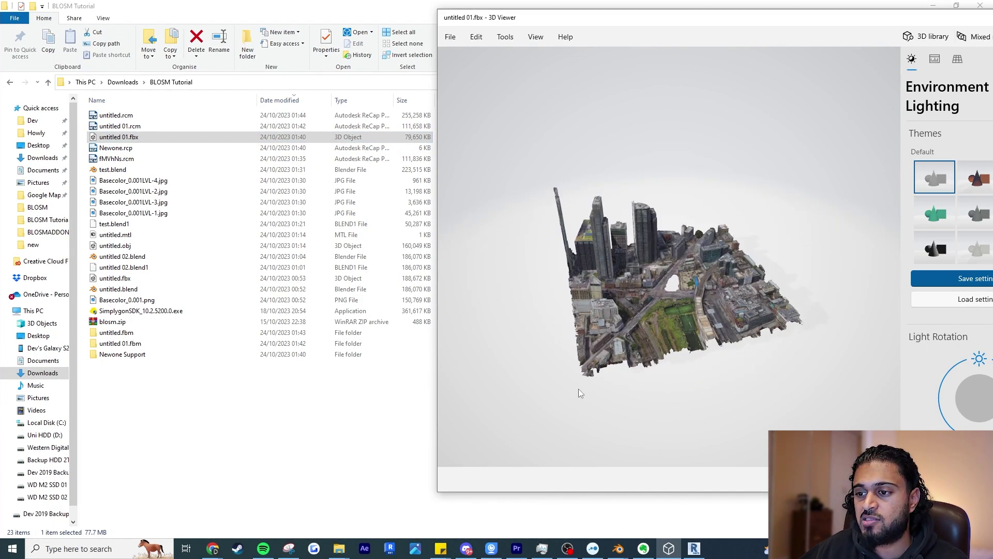
scroll(672, 291, up, 5)
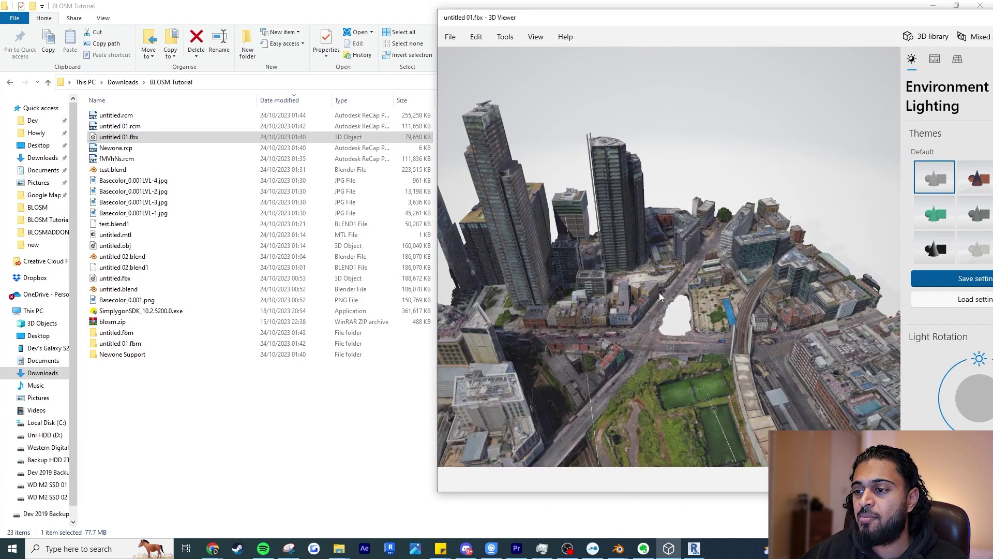
drag(667, 293, 651, 277)
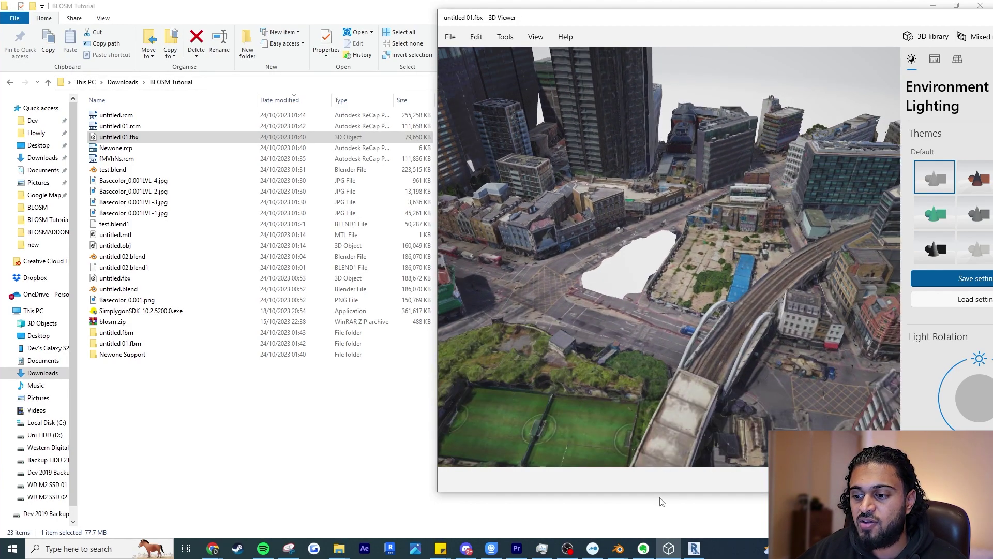
Return to ReCap Photo, close the current model, and import untitled 01.fbx, overwriting the existing untitled 01.rcm
click(694, 548)
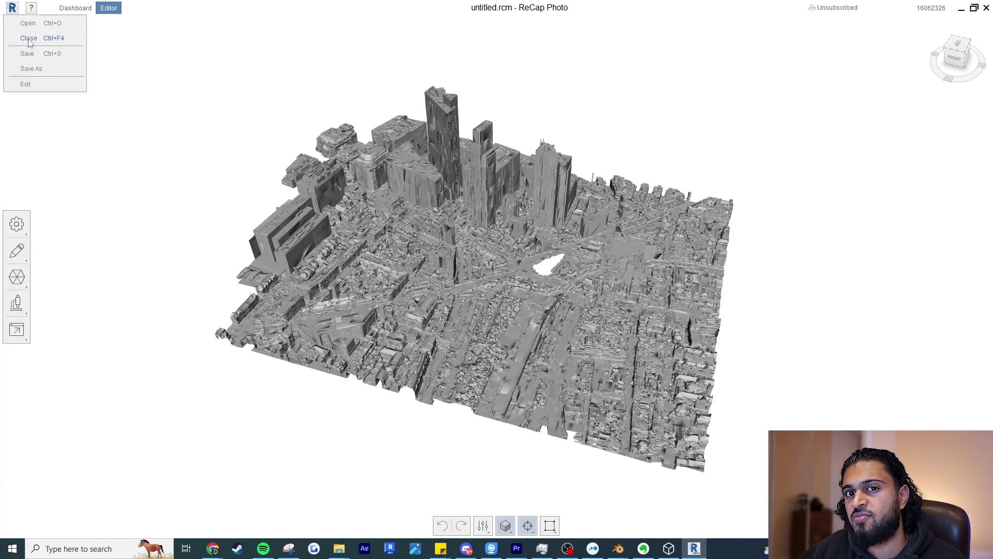
click(29, 38)
click(40, 191)
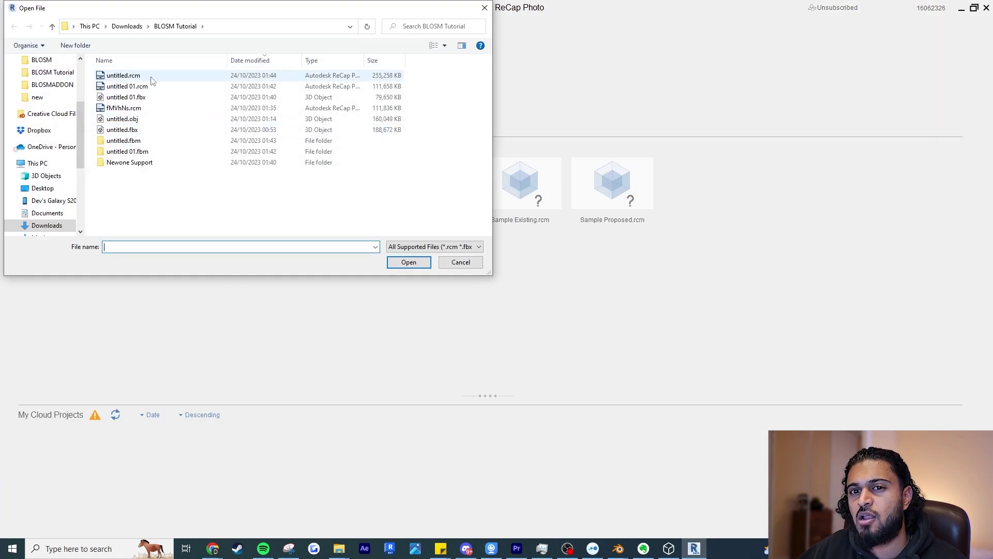
click(136, 96)
click(408, 263)
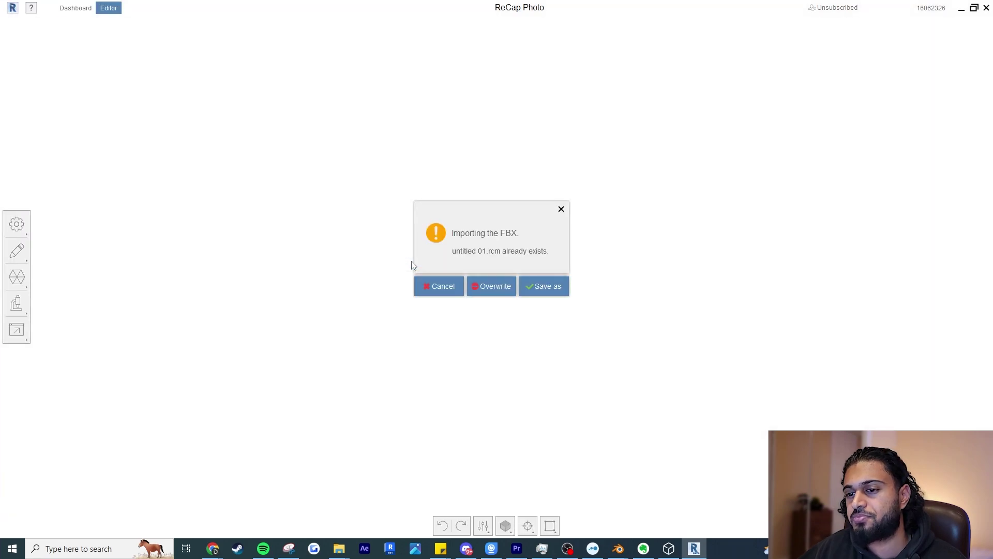
click(483, 283)
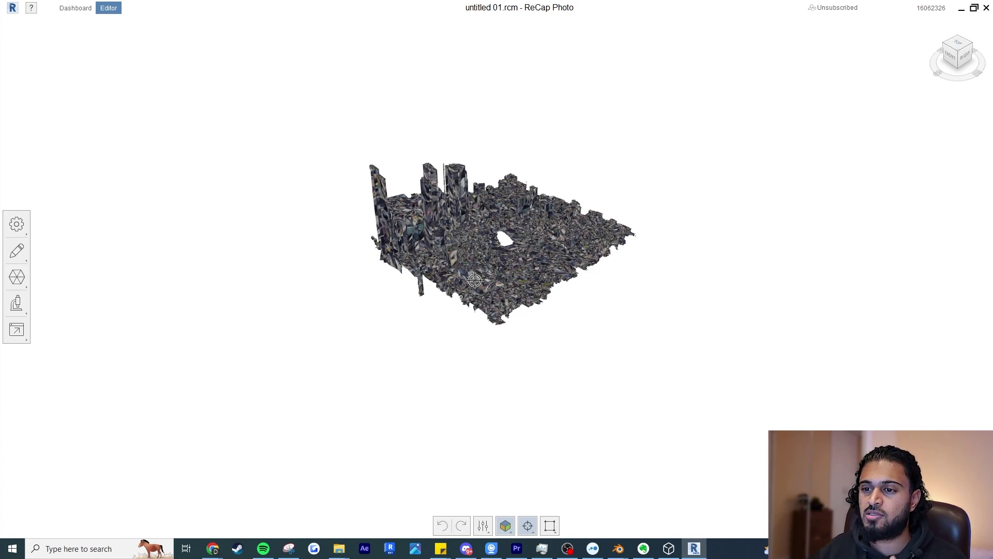
Examine the imported untitled 01 city mesh in ReCap Photo, checking textures on the towers, junction and railway bridge
scroll(502, 213, up, 5)
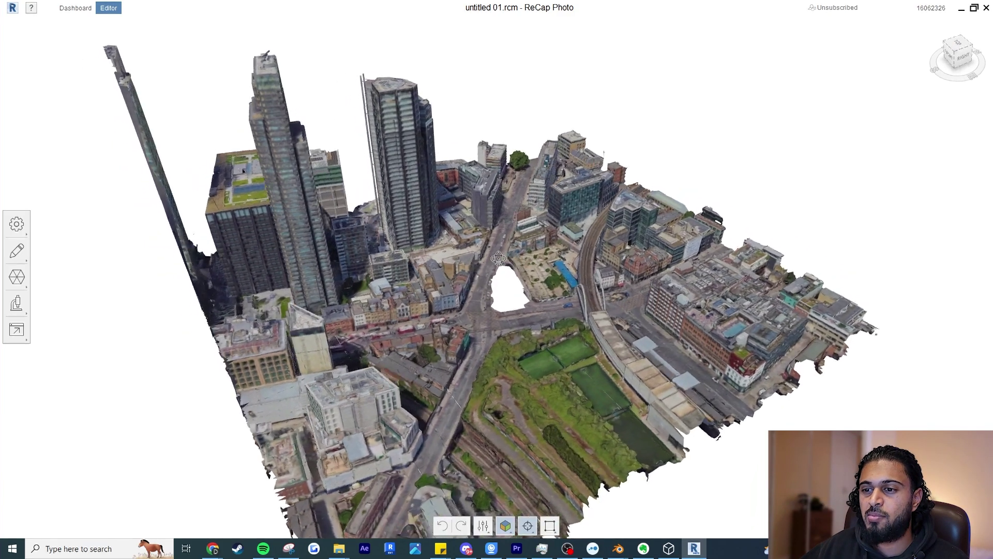
drag(498, 258, 325, 249)
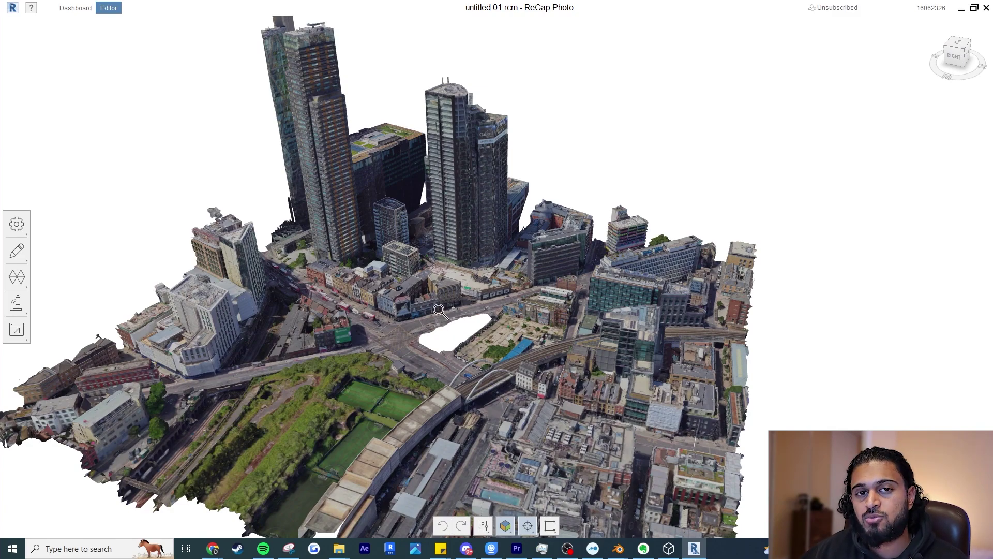
scroll(455, 333, down, 3)
scroll(455, 331, up, 3)
middle_drag(461, 326, 477, 294)
scroll(481, 300, up, 3)
scroll(484, 307, down, 2)
drag(497, 312, 443, 284)
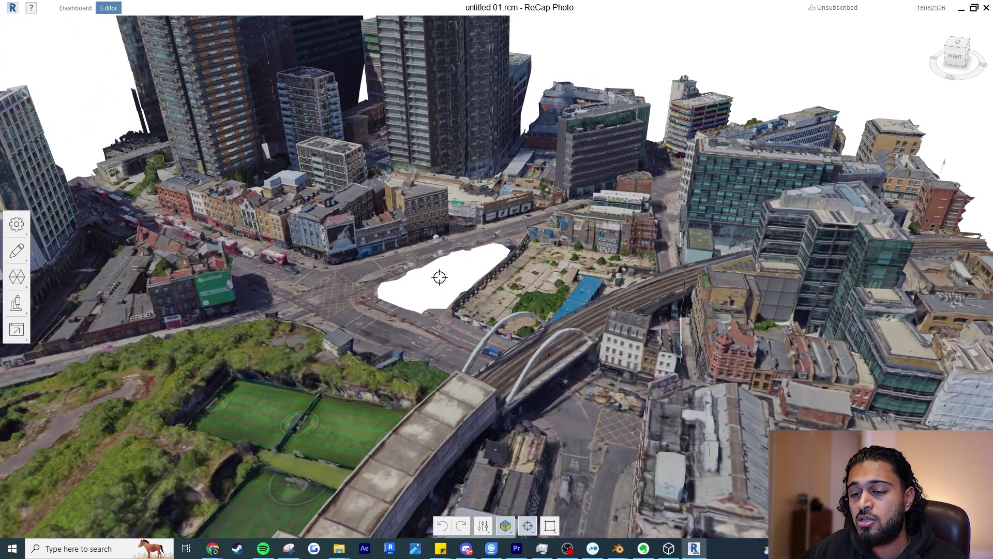
scroll(448, 290, down, 2)
scroll(448, 290, up, 2)
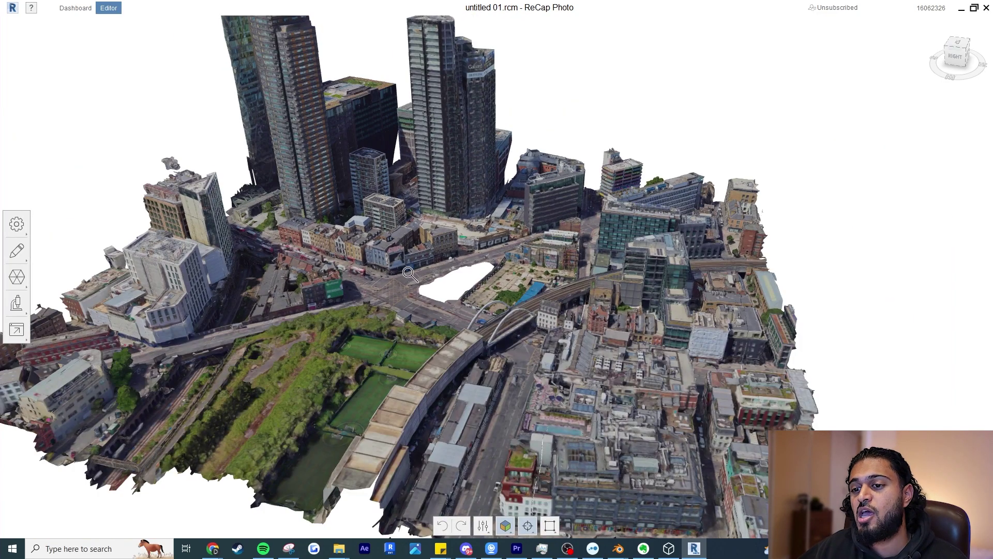
middle_drag(410, 279, 477, 265)
scroll(697, 258, up, 2)
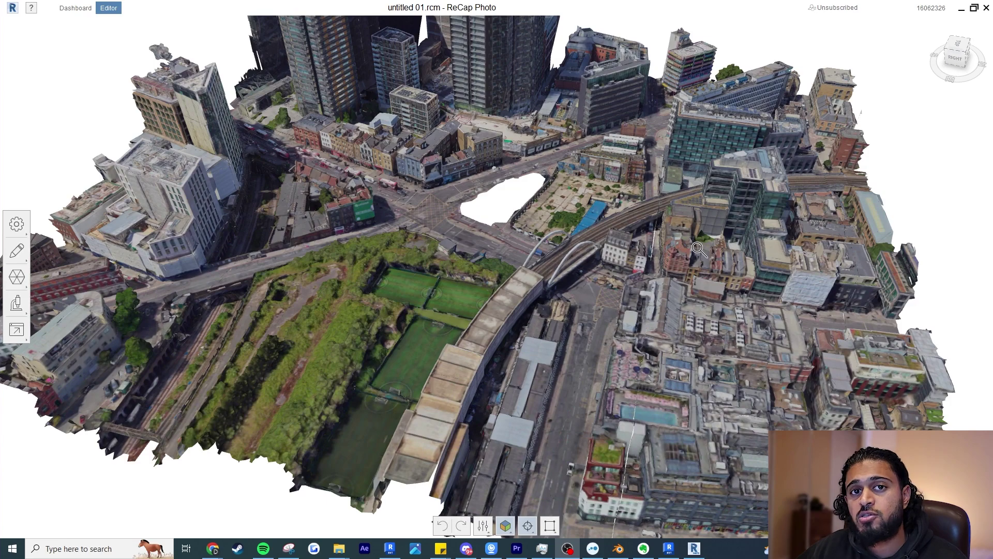
Export the city model as an RCS scan at 100 points/m², saving untitled 01.rcs in the BLOSM Tutorial folder
click(20, 332)
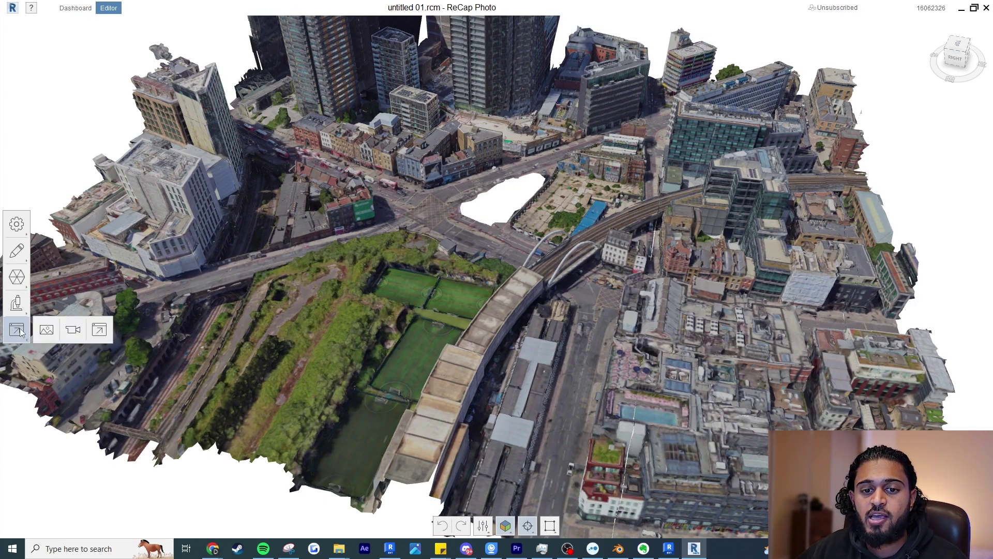
click(100, 329)
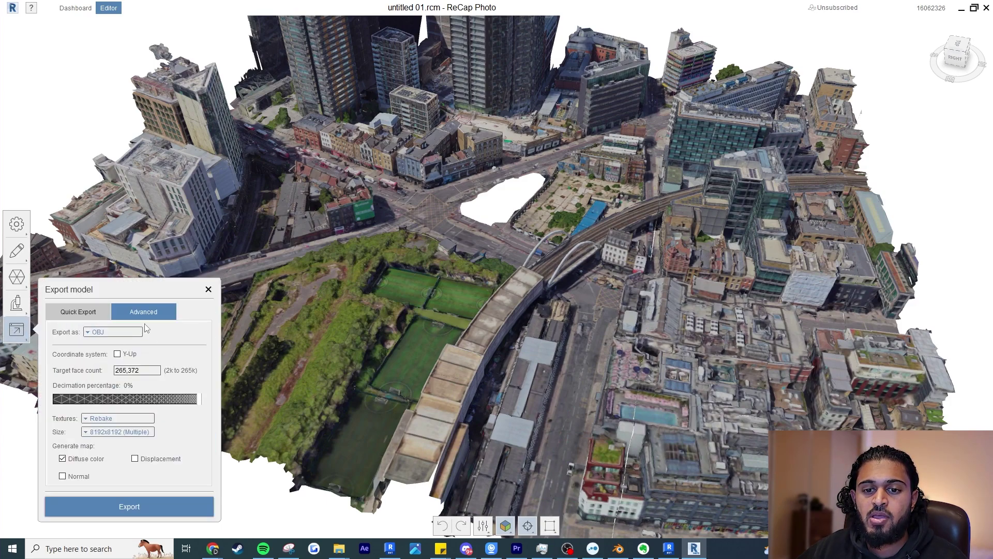
click(118, 333)
click(92, 388)
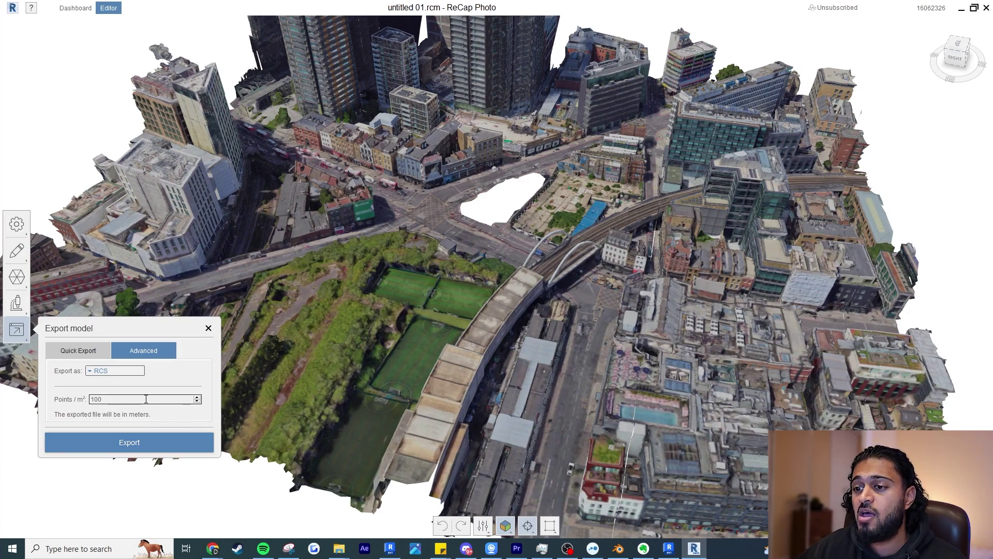
click(154, 437)
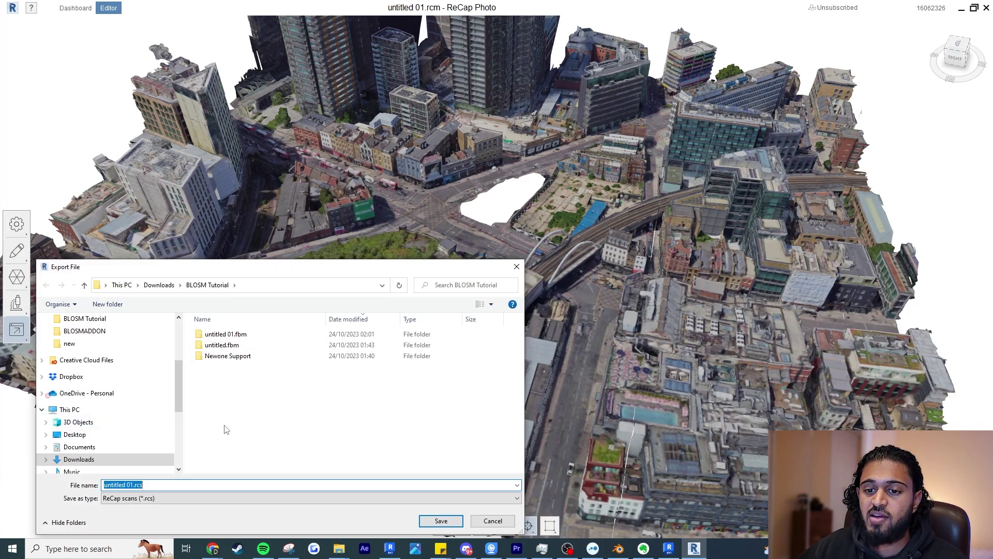
click(443, 519)
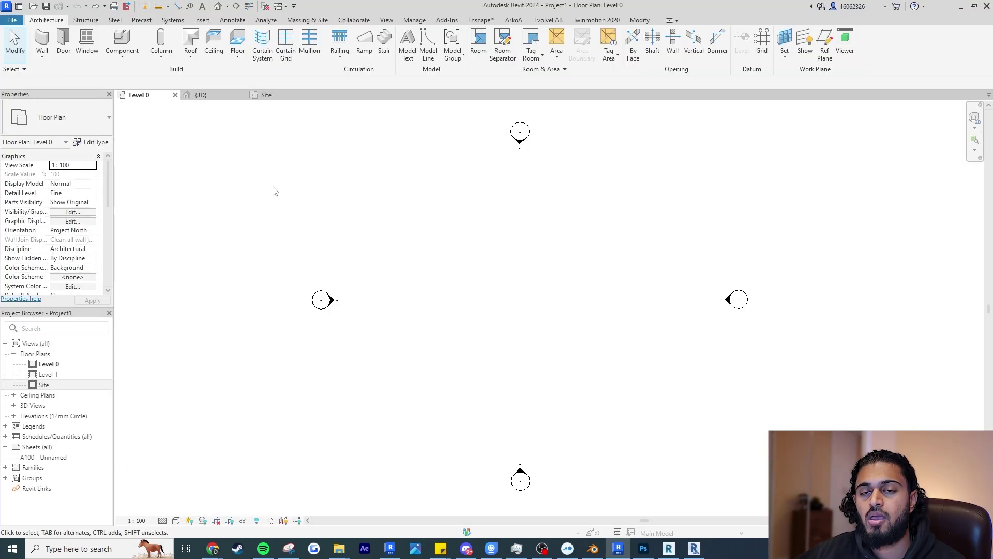
Link the point cloud PCSiteexport.rcp from the BLOSM Tutorial folder in the 3D view, positioned Auto - Origin to Internal Origin
click(202, 98)
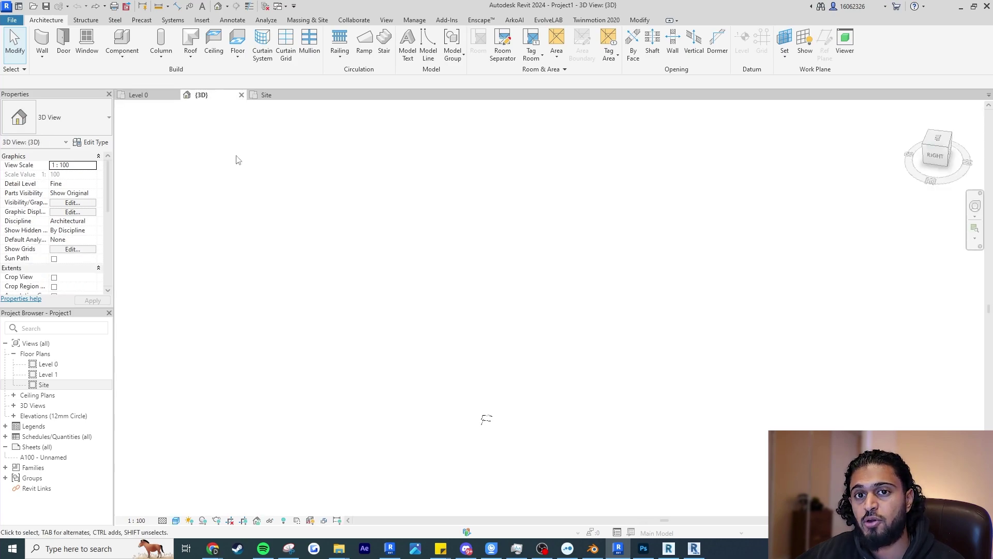
click(196, 21)
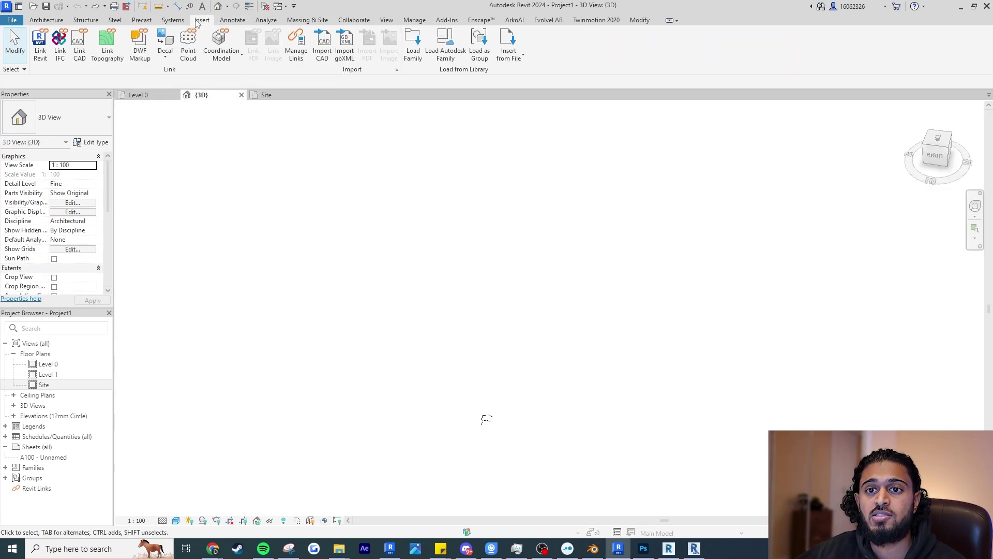
click(189, 46)
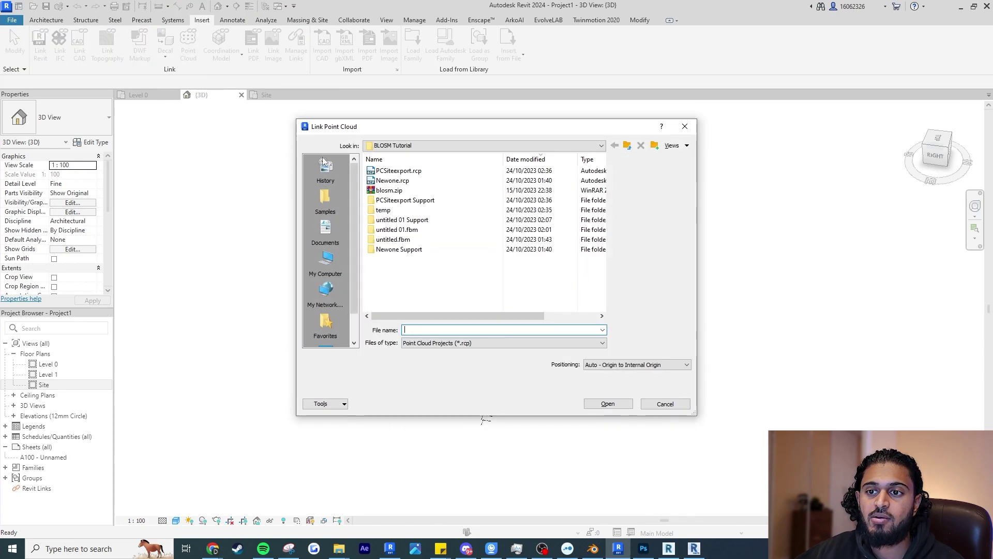
click(413, 171)
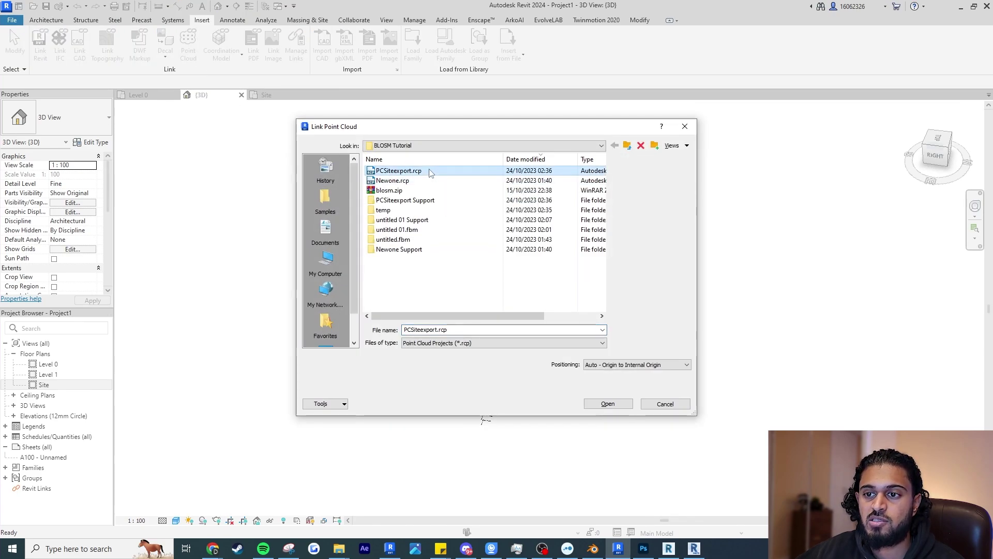
click(621, 364)
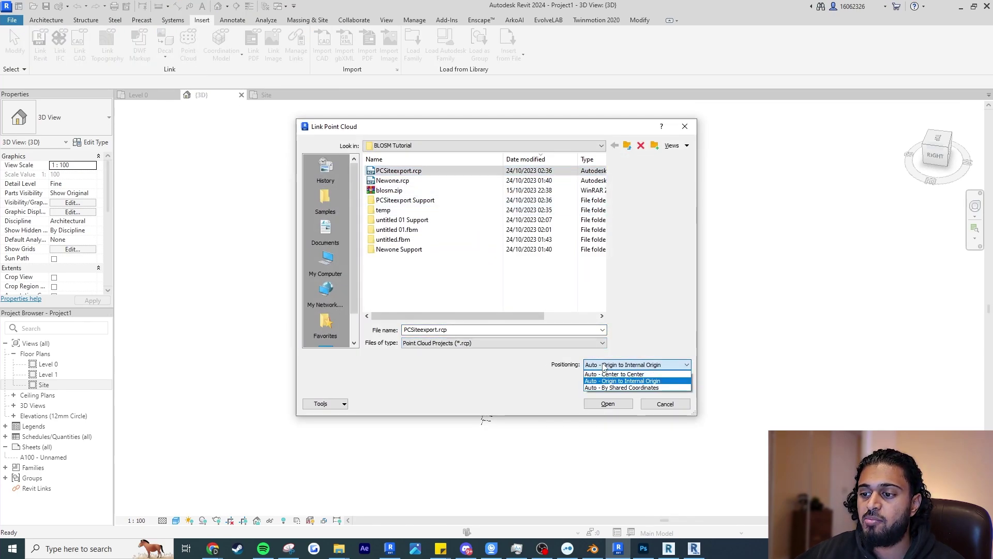
click(616, 373)
click(621, 365)
click(627, 382)
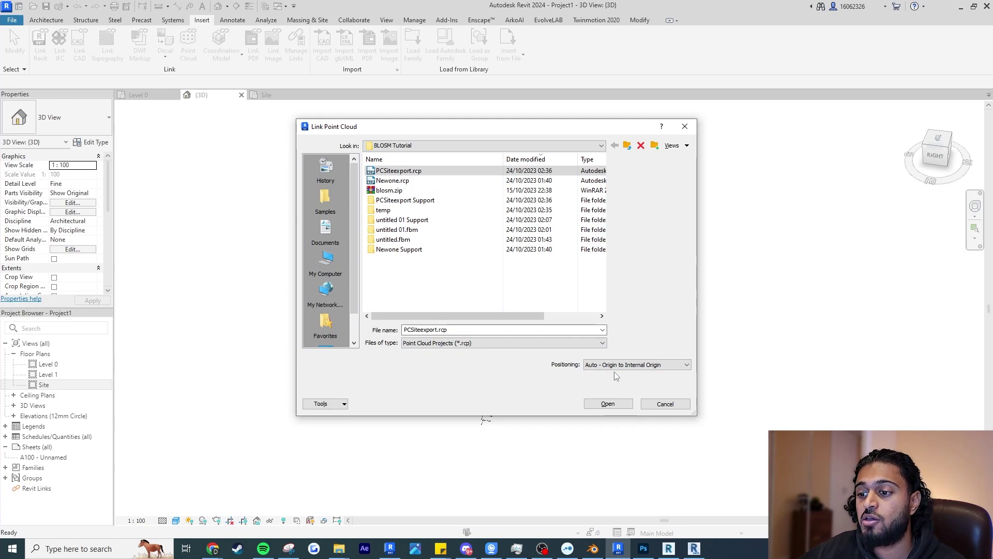
click(609, 404)
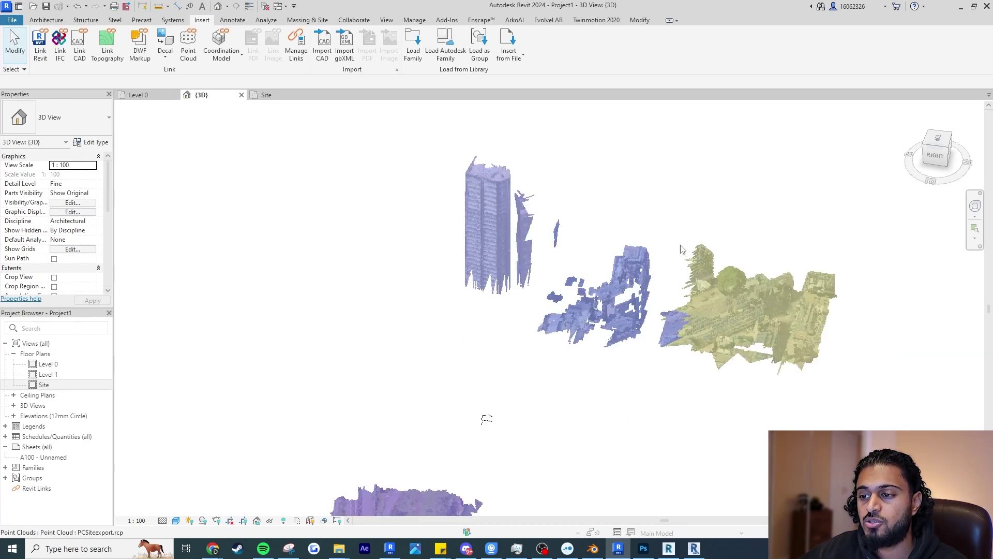
Turn off selection of pinned elements so the linked city point cloud cannot be selected
scroll(671, 239, down, 2)
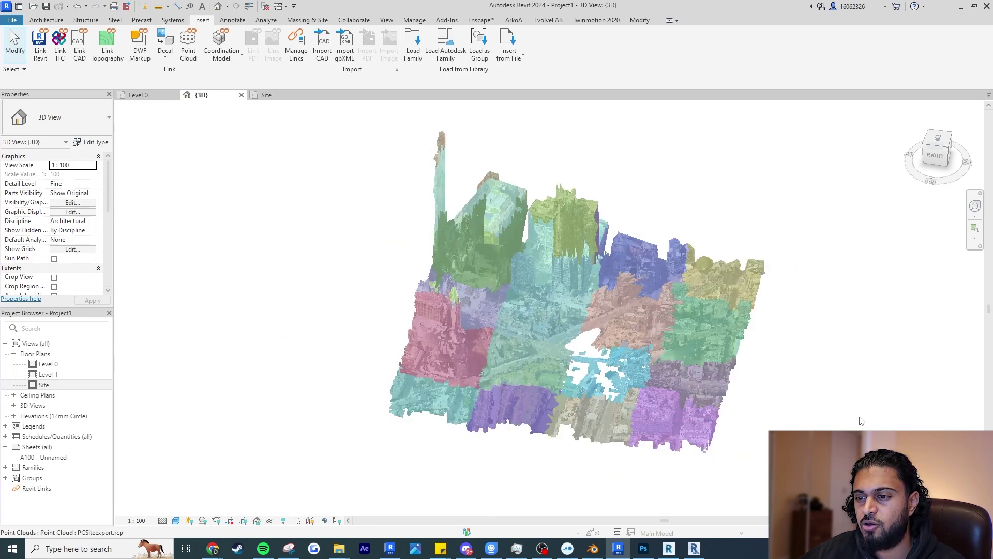
shift+middle_drag(883, 383, 841, 381)
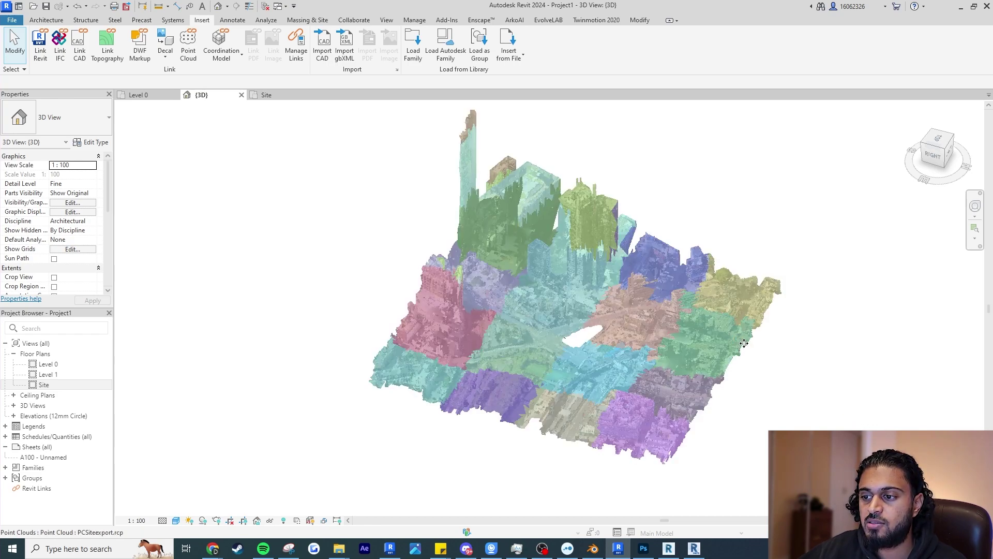
click(716, 312)
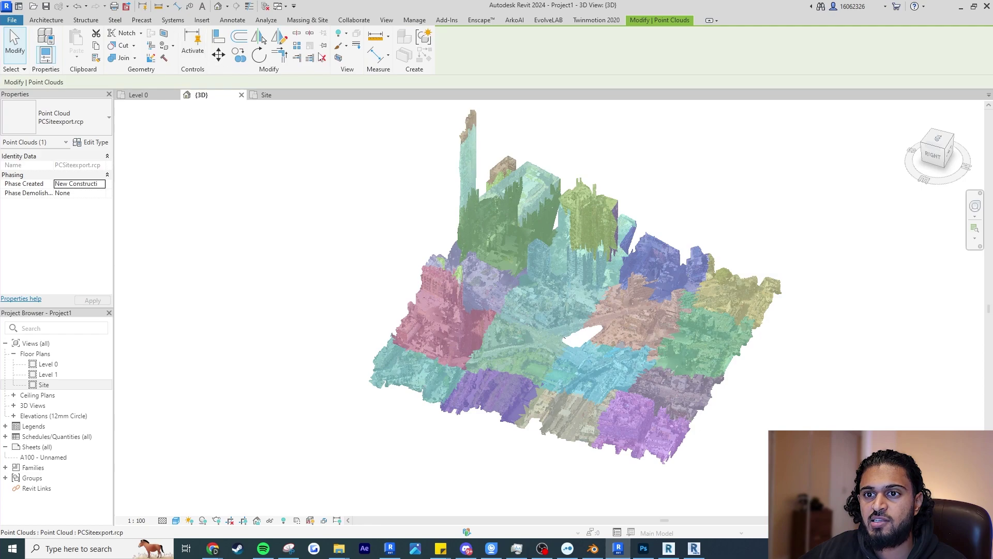
click(875, 509)
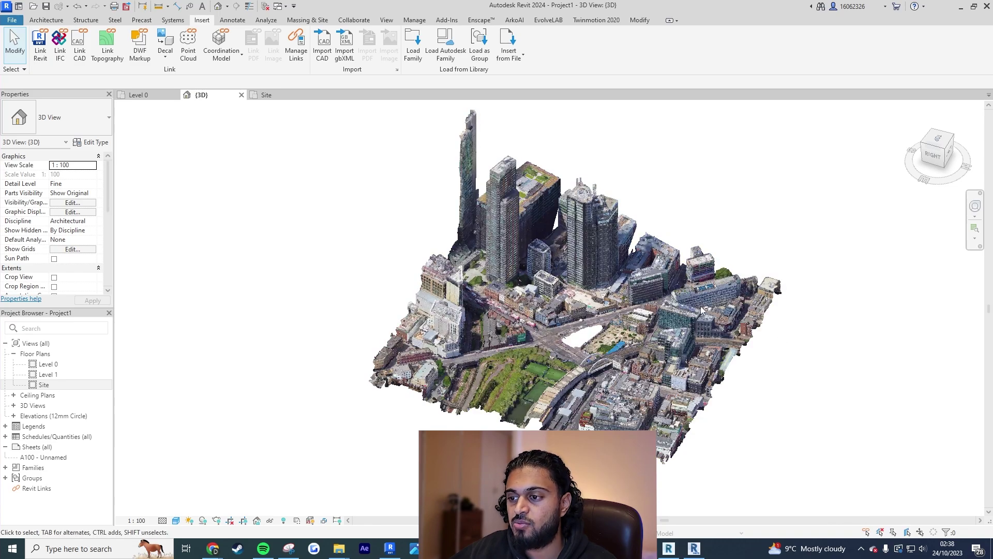
click(894, 533)
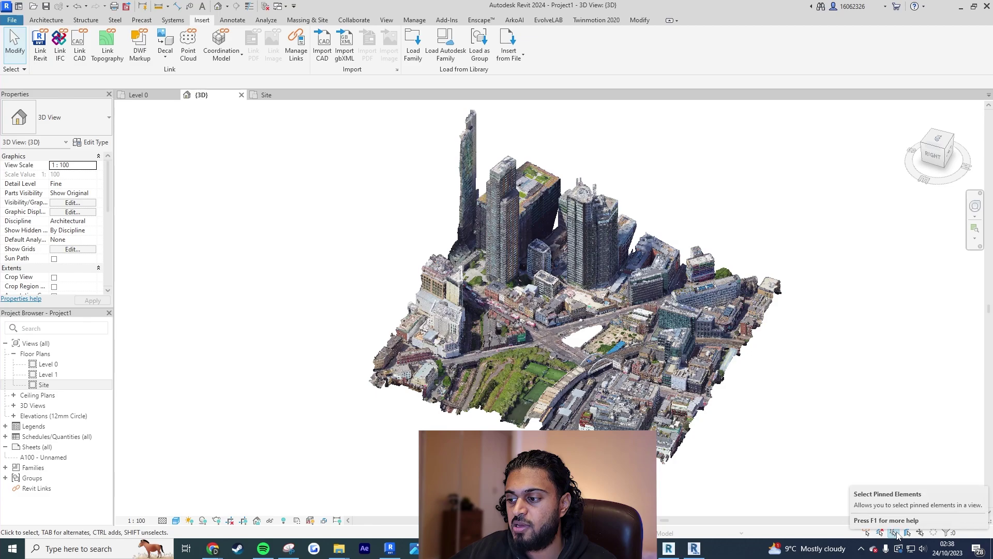
Examine the city point cloud in 3D around the road junction, the empty site and the railway bridge
scroll(572, 321, up, 6)
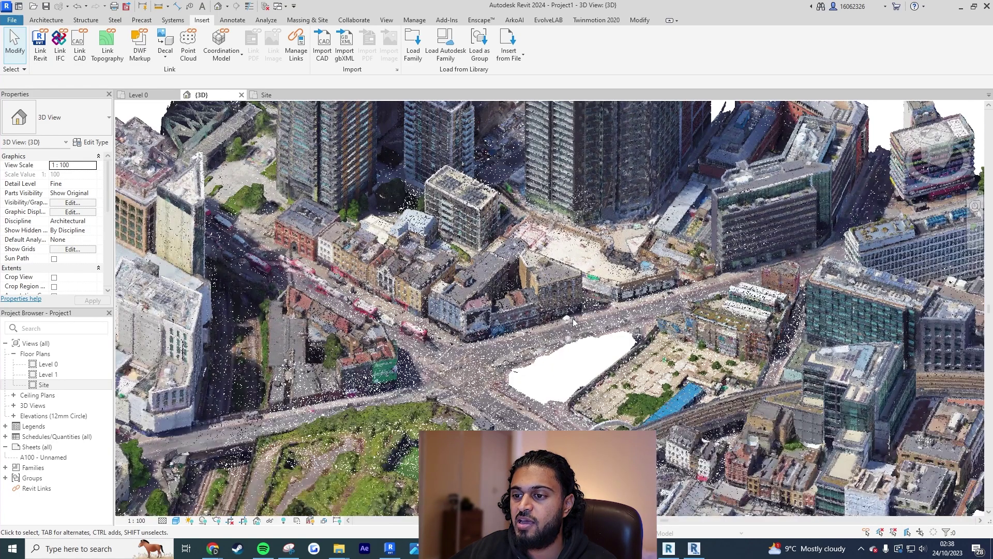
scroll(572, 321, down, 4)
shift+middle_drag(599, 331, 616, 304)
scroll(588, 329, up, 5)
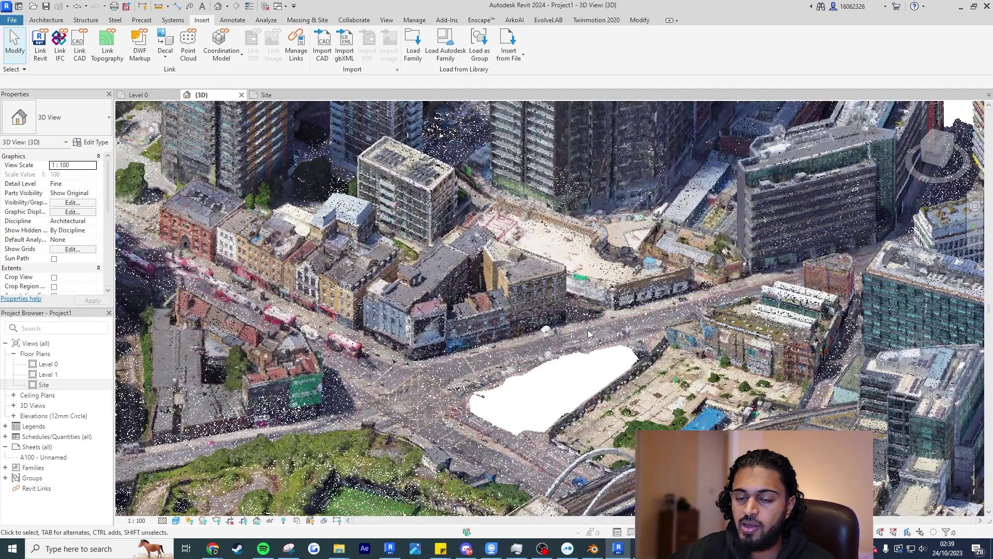
scroll(588, 334, up, 2)
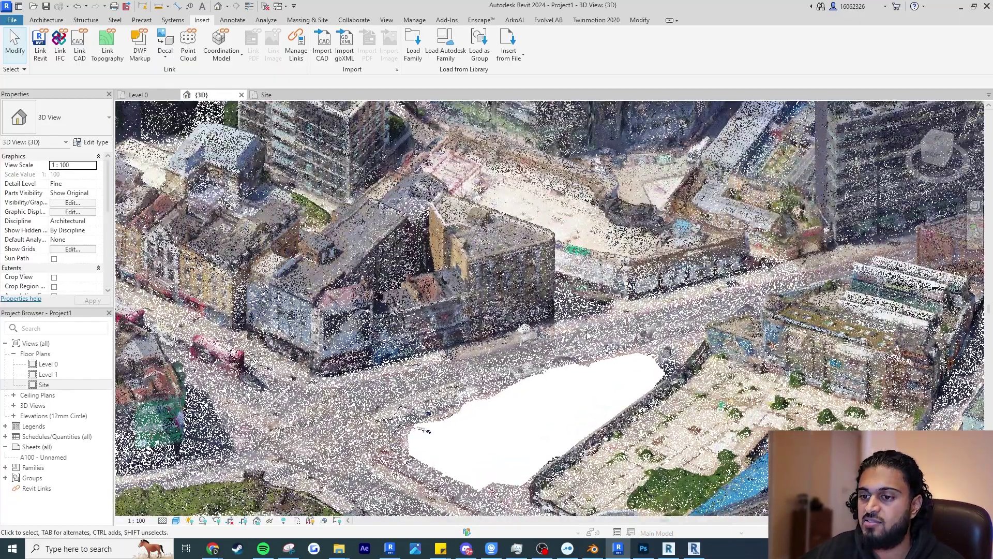
scroll(587, 334, up, 2)
scroll(590, 340, down, 8)
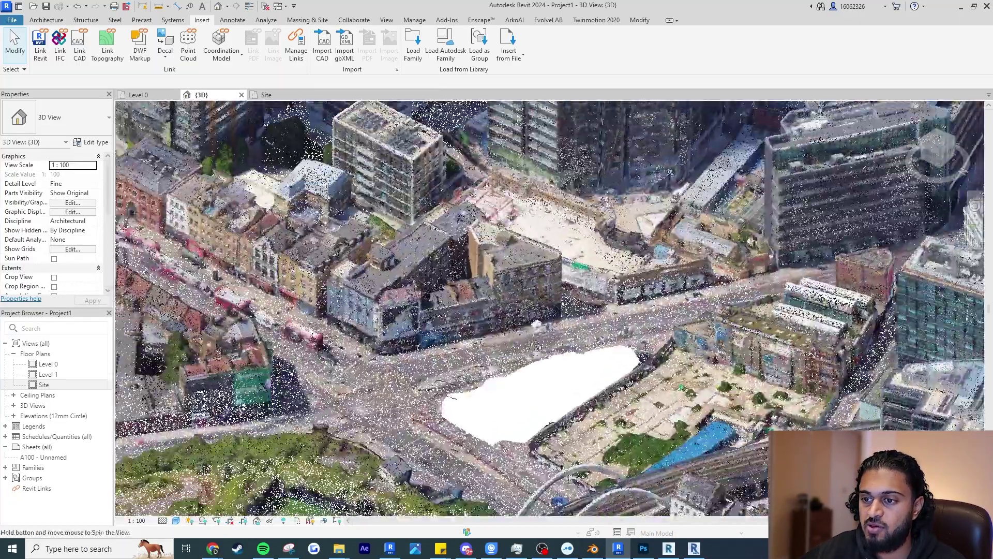
scroll(590, 340, down, 5)
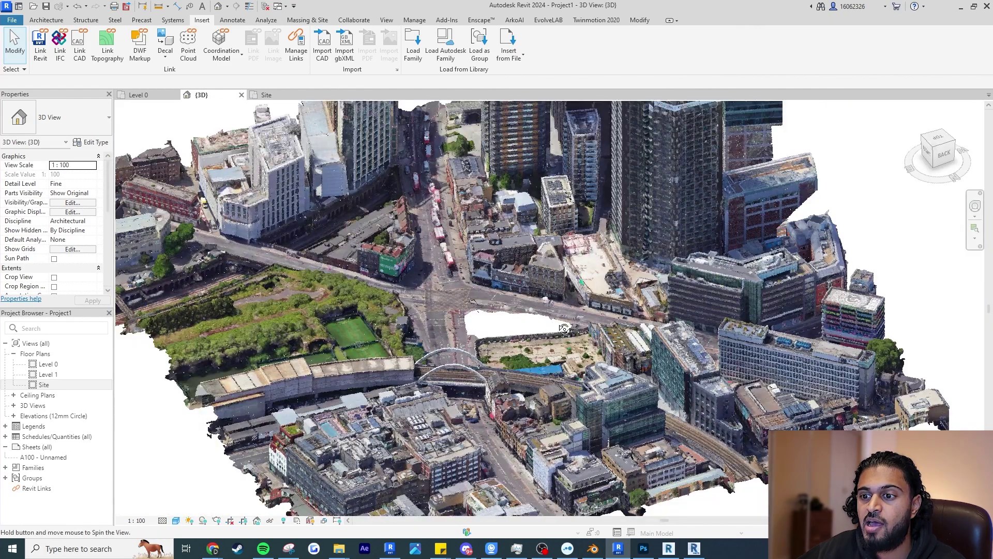
shift+middle_drag(621, 346, 646, 333)
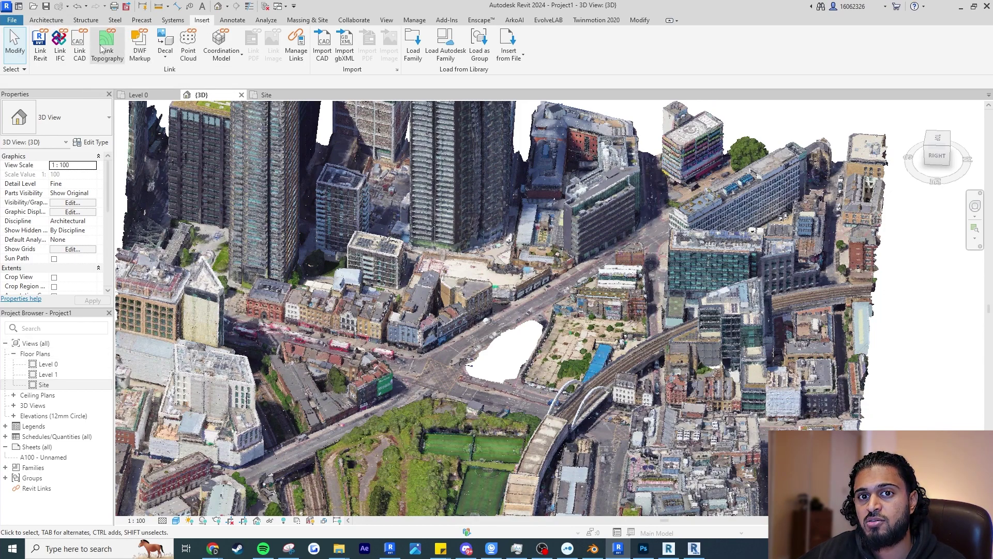
Link the Revit model Proposed Building 01 2024.rvt, positioned Auto - Internal Origin to Internal Origin
click(40, 46)
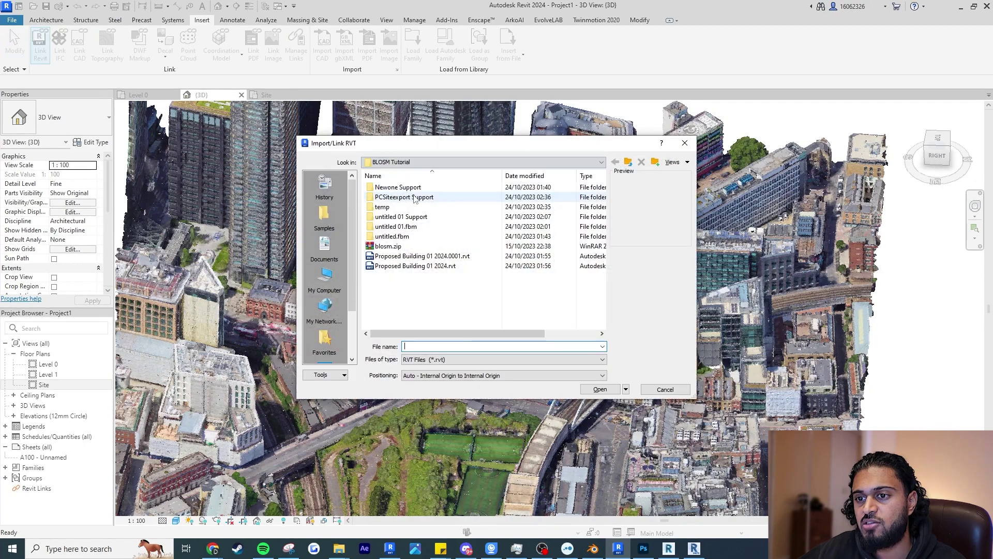
click(472, 266)
click(599, 390)
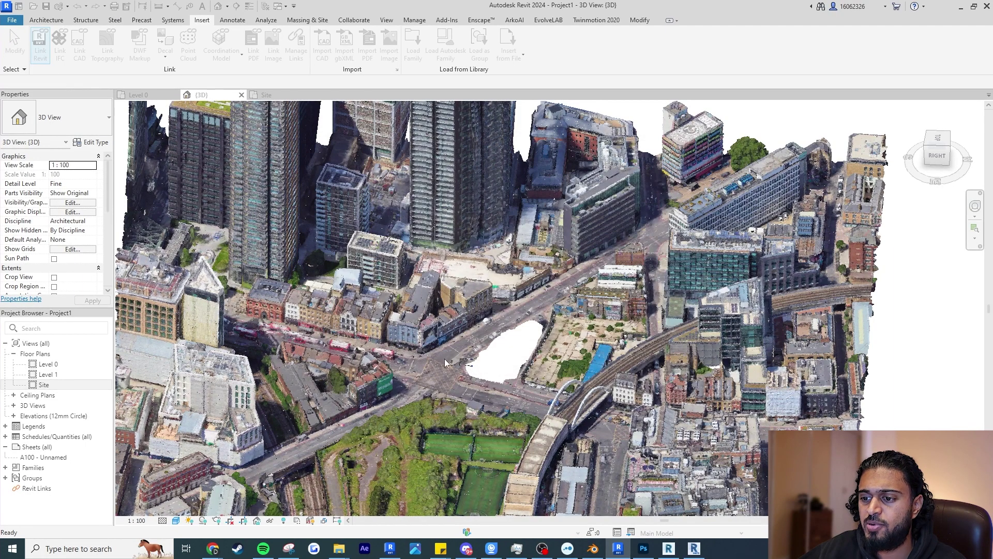
In the Level 0 floor plan, move the linked proposed building onto the empty plot beside the road junction
double_click(42, 365)
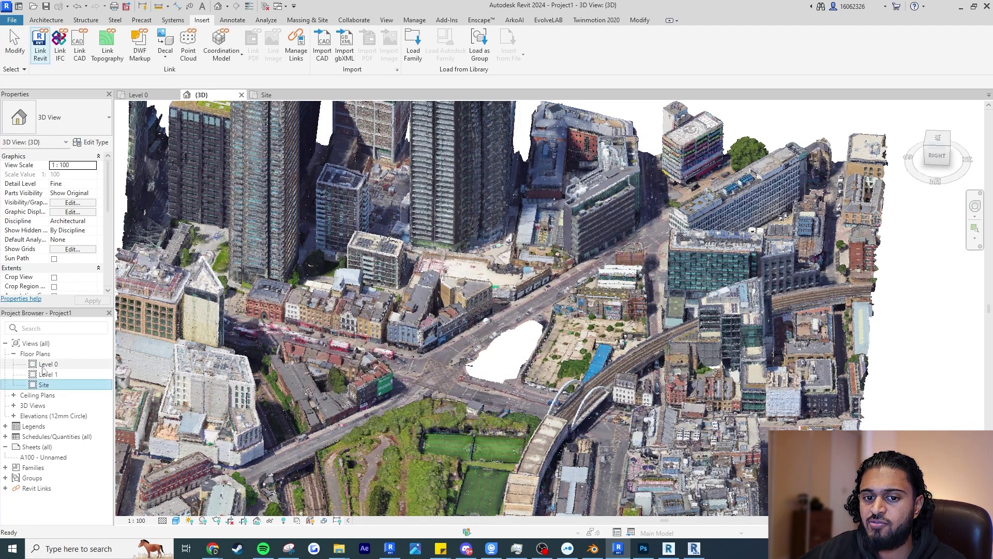
scroll(463, 324, down, 8)
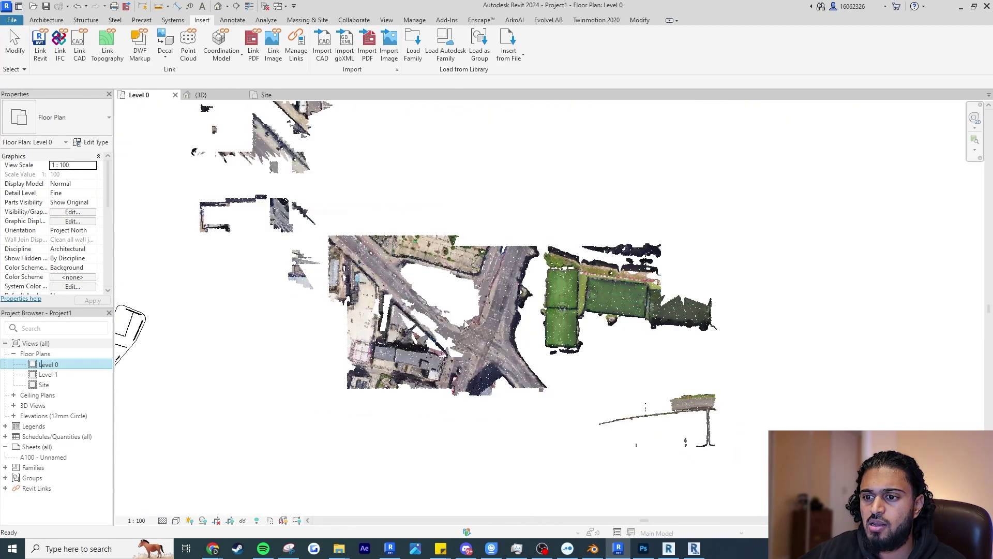
scroll(466, 323, down, 3)
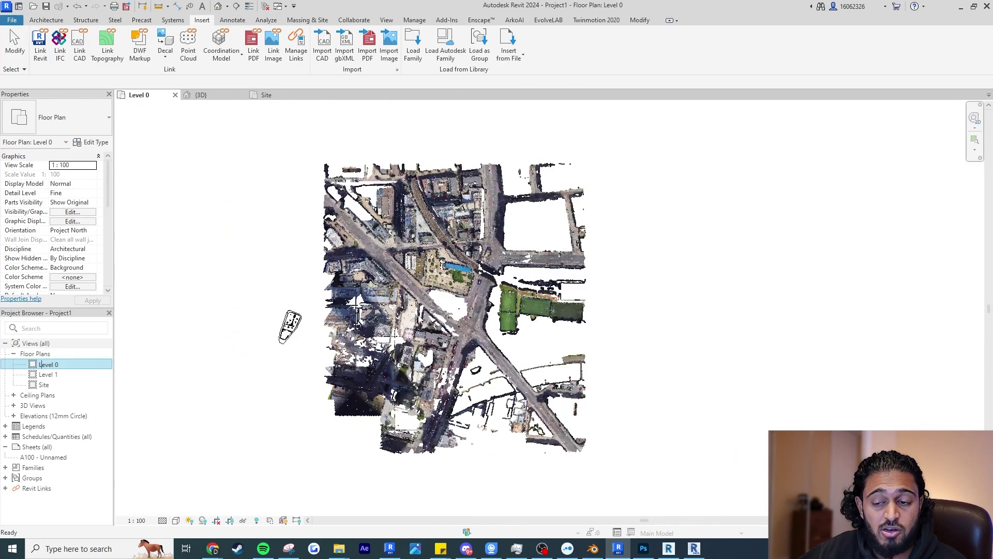
scroll(418, 317, up, 1)
scroll(418, 317, up, 1)
scroll(429, 319, down, 1)
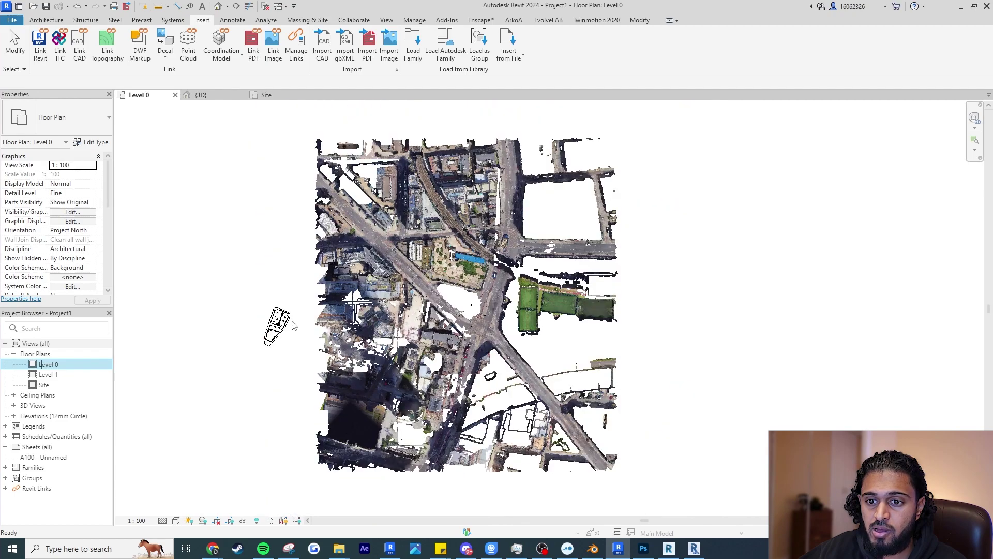
drag(289, 324, 464, 292)
scroll(462, 292, up, 5)
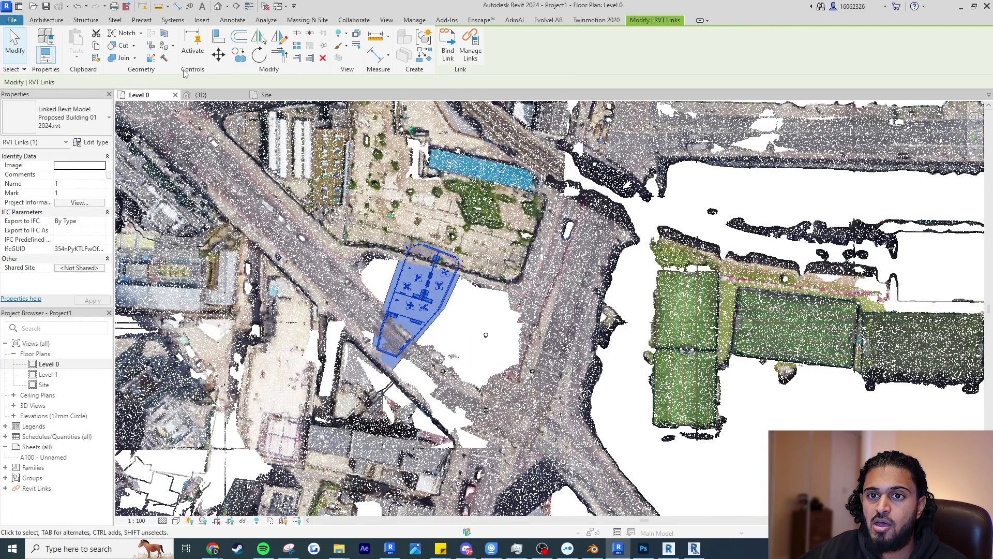
Rotate the linked building to align with the surrounding roads and adjust its position within the empty plot
click(258, 54)
click(380, 384)
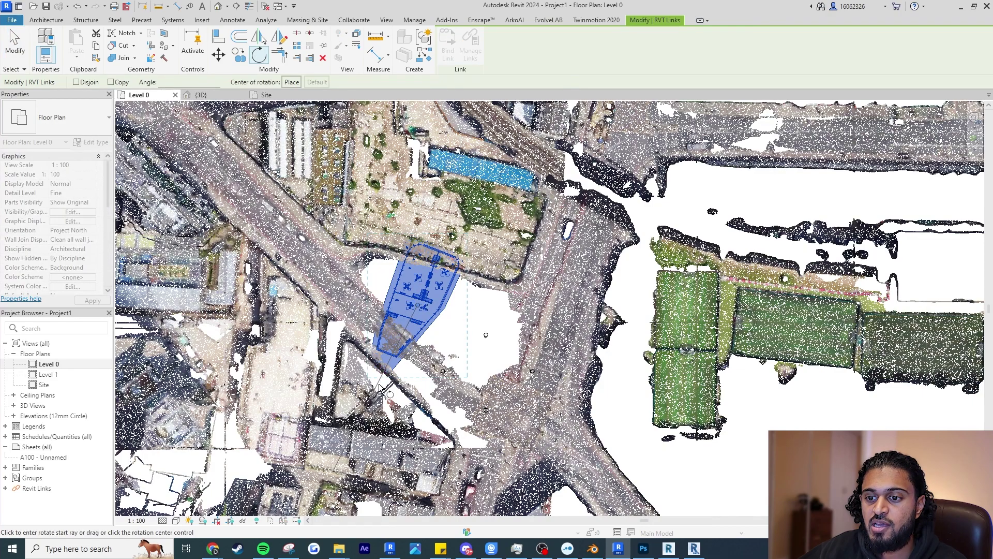
click(334, 267)
mouse_move(430, 291)
mouse_down()
mouse_move(460, 309)
mouse_move(436, 288)
mouse_up()
scroll(460, 309, up, 4)
click(435, 290)
Examine the placed building in the 3D view, checking how it sits among the surrounding streets and towers
click(201, 95)
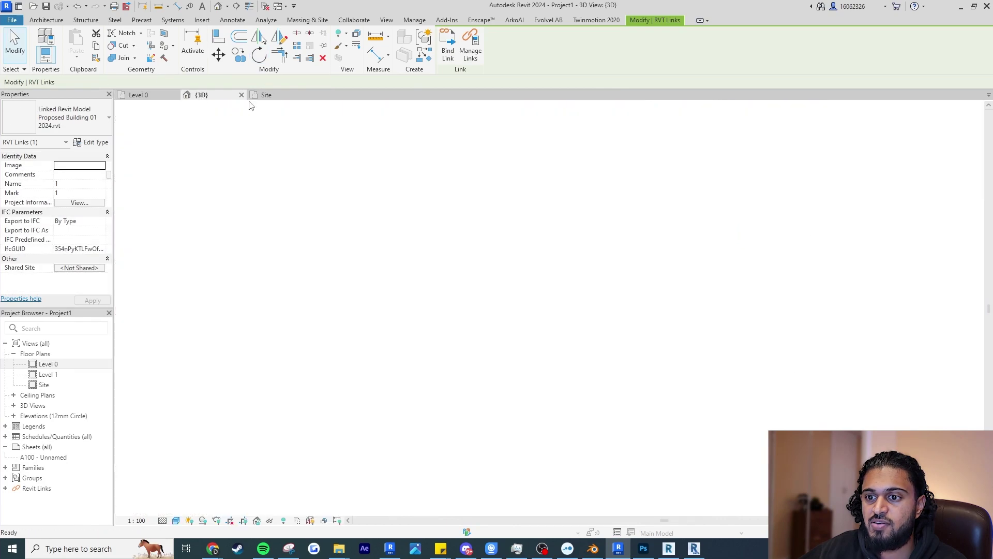
key(Escape)
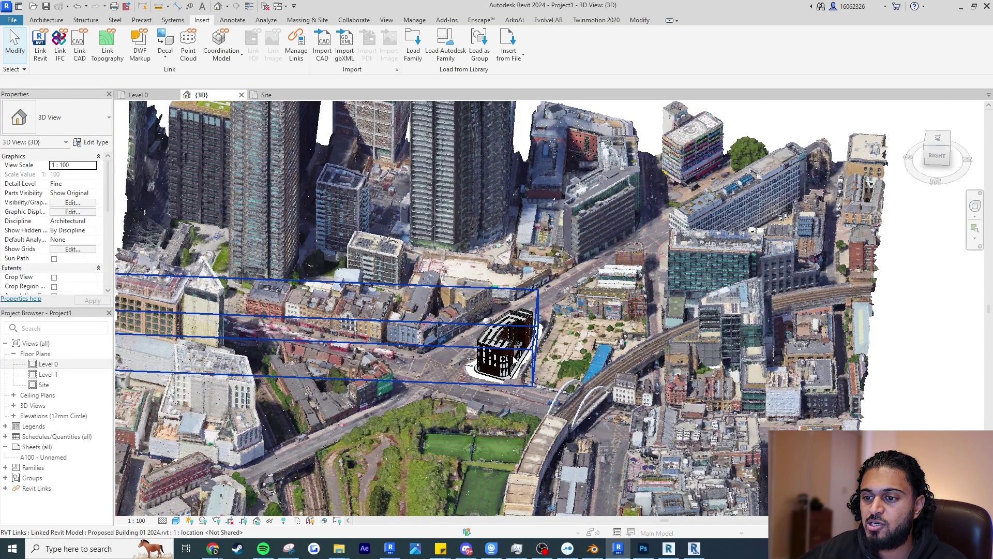
scroll(514, 361, up, 3)
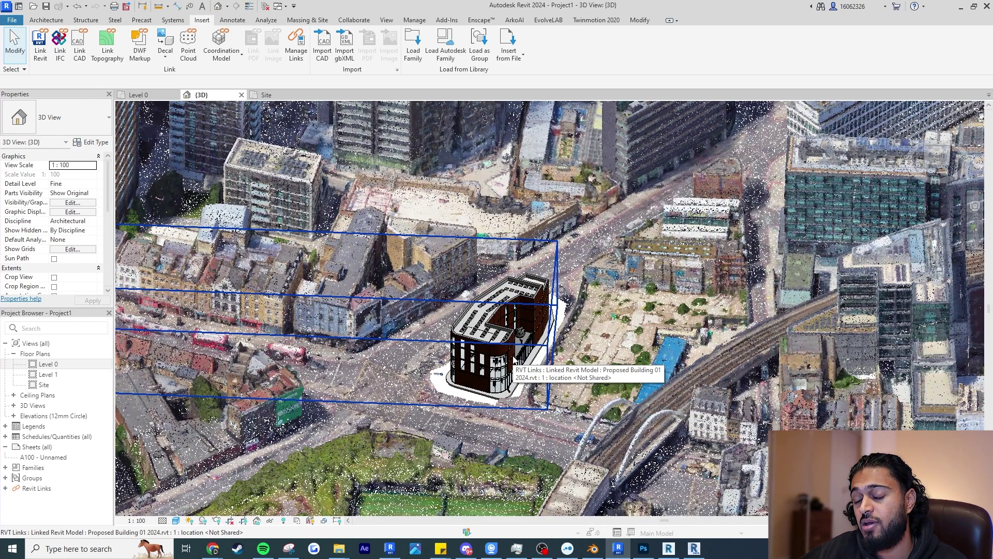
click(515, 360)
shift+middle_drag(514, 361, 518, 357)
key(Escape)
middle_drag(624, 404, 635, 361)
shift+middle_drag(630, 401, 633, 358)
shift+middle_drag(578, 332, 576, 298)
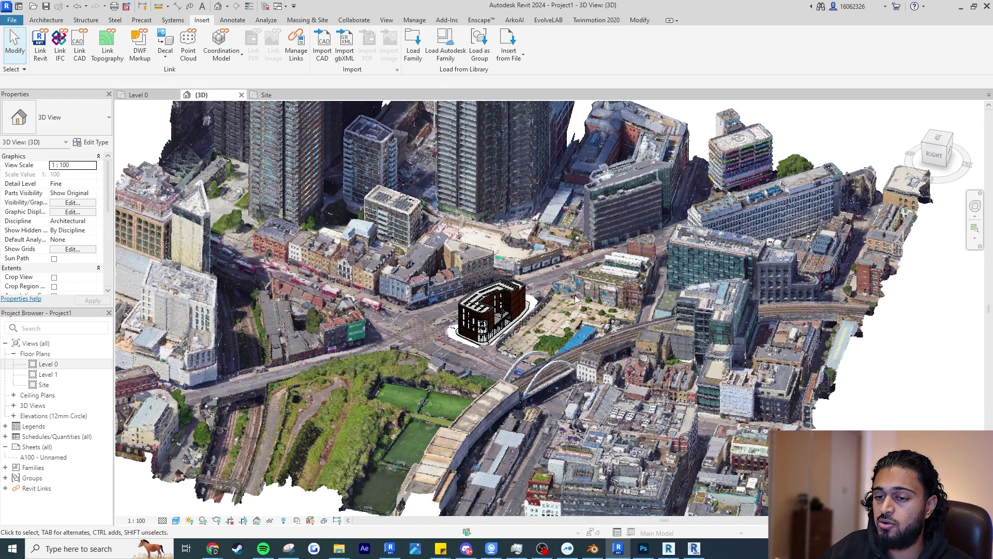
scroll(575, 295, down, 1)
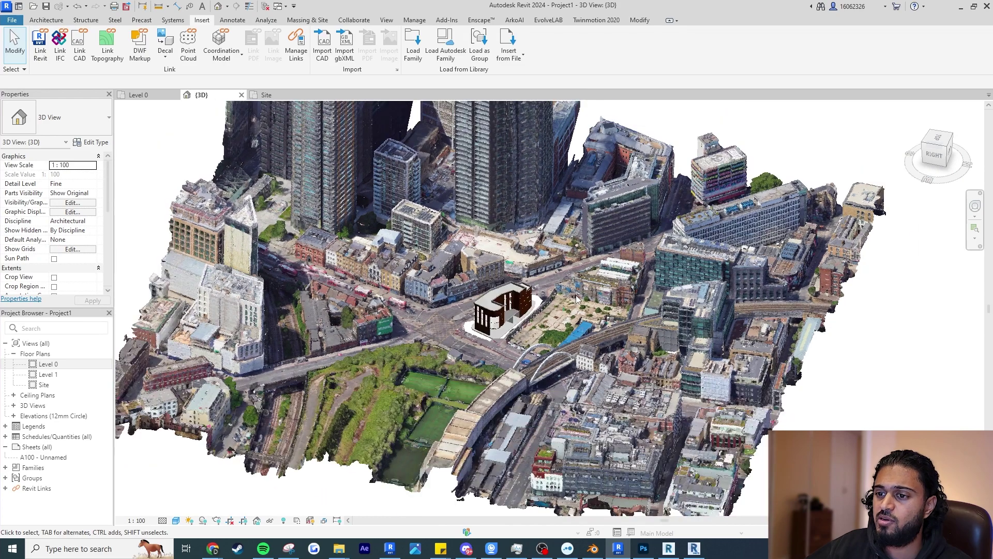
Check the linked building and point cloud in the Level 0 and Site plans, and return to the 3D view
click(165, 95)
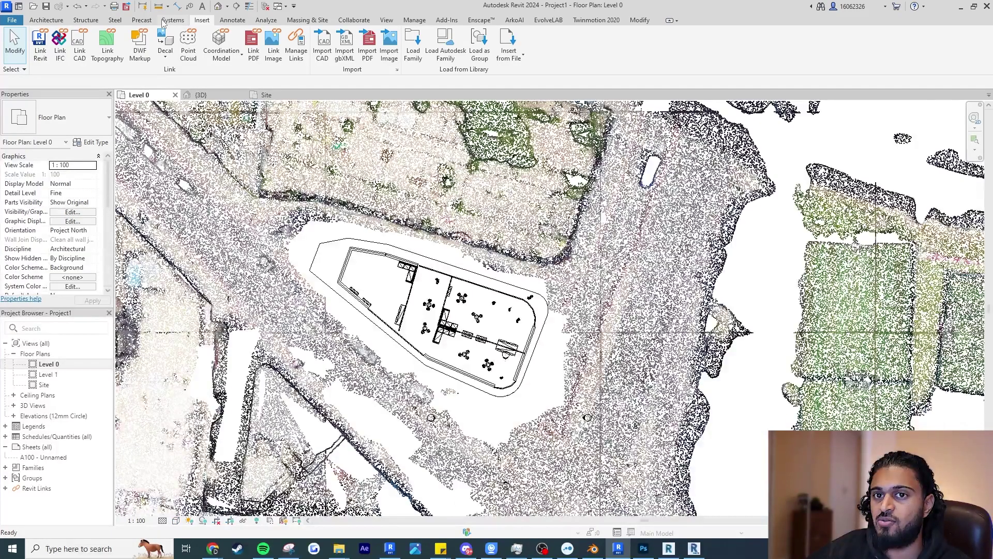
click(573, 312)
key(Escape)
key(Escape)
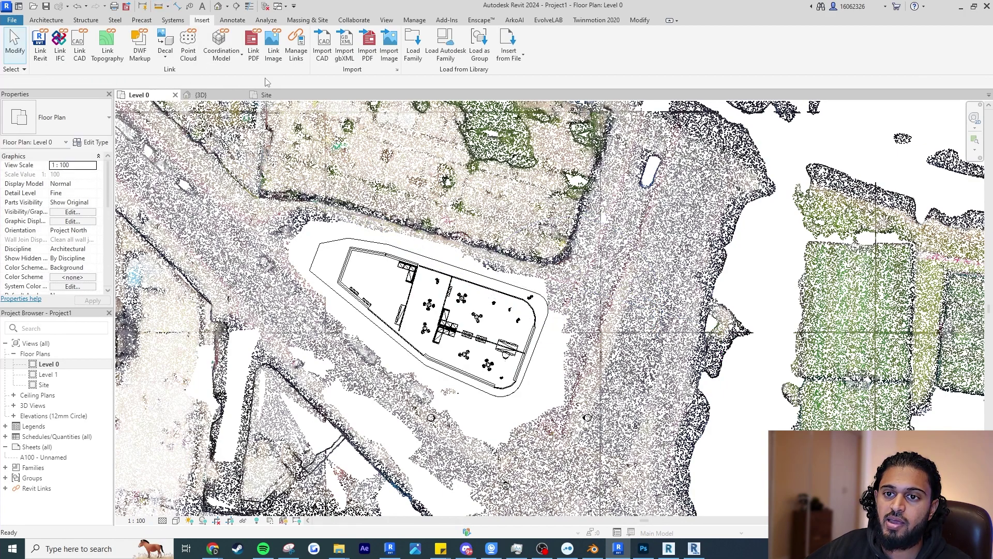
click(275, 94)
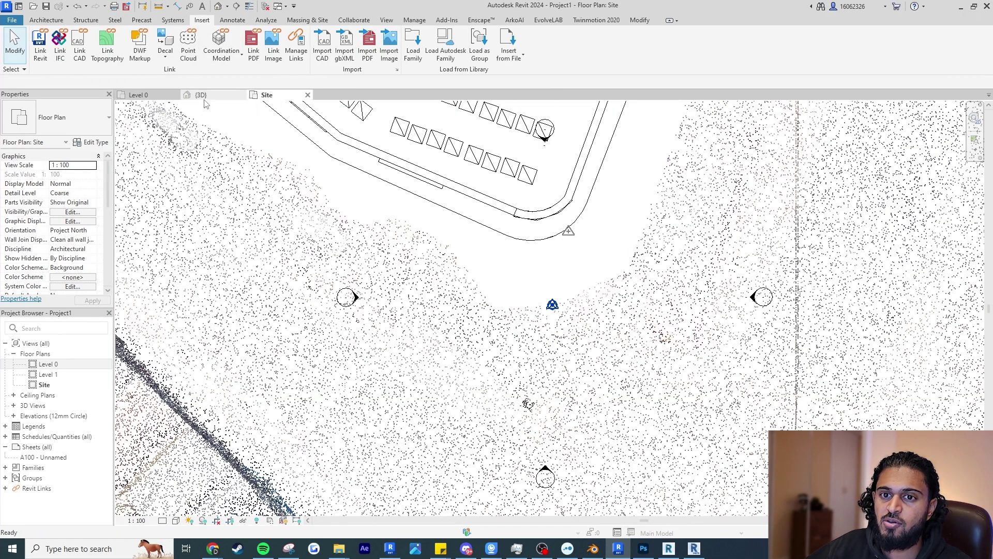
click(206, 95)
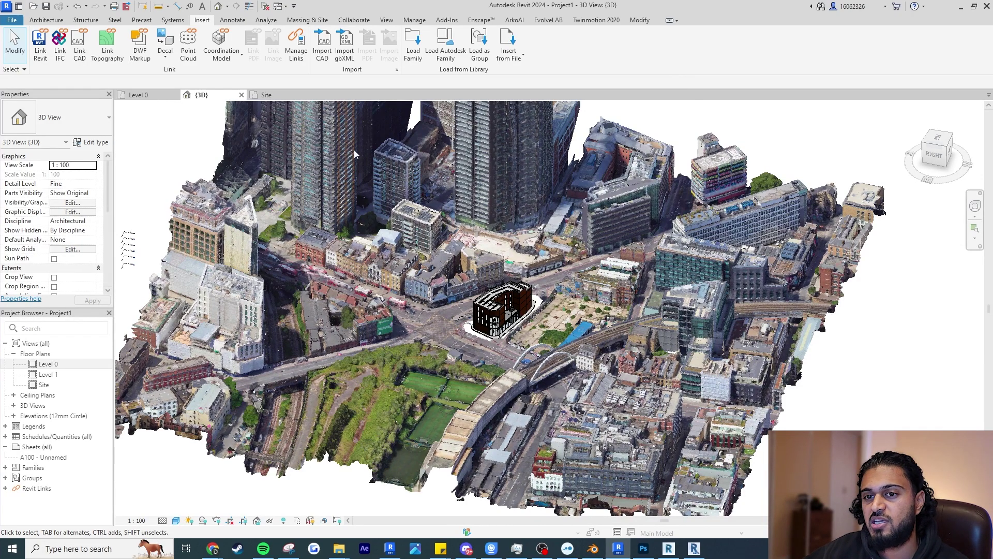
Switch to Blender and export the city mesh as a legacy Wavefront OBJ, overwriting untitled.obj in the BLOSM Tutorial folder
scroll(477, 350, up, 6)
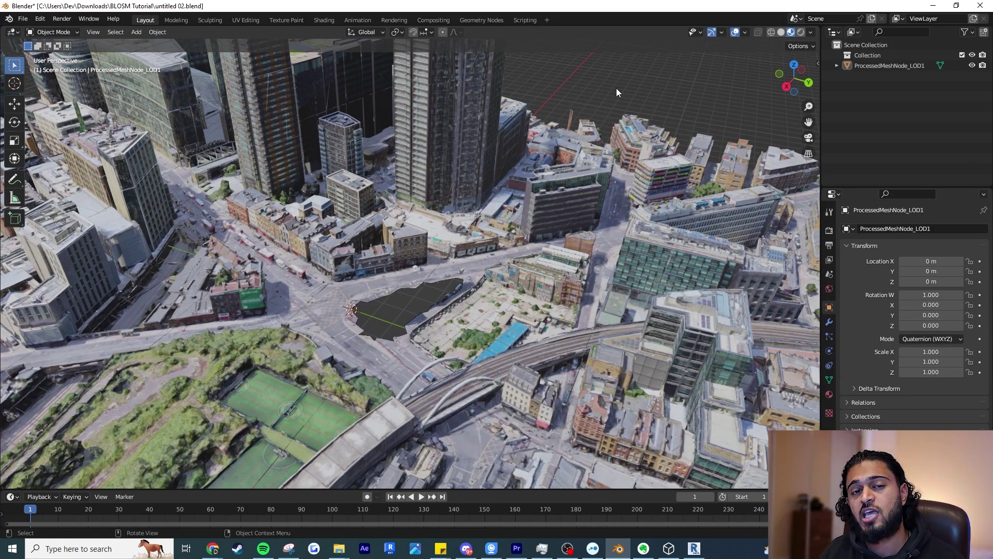
scroll(630, 189, down, 2)
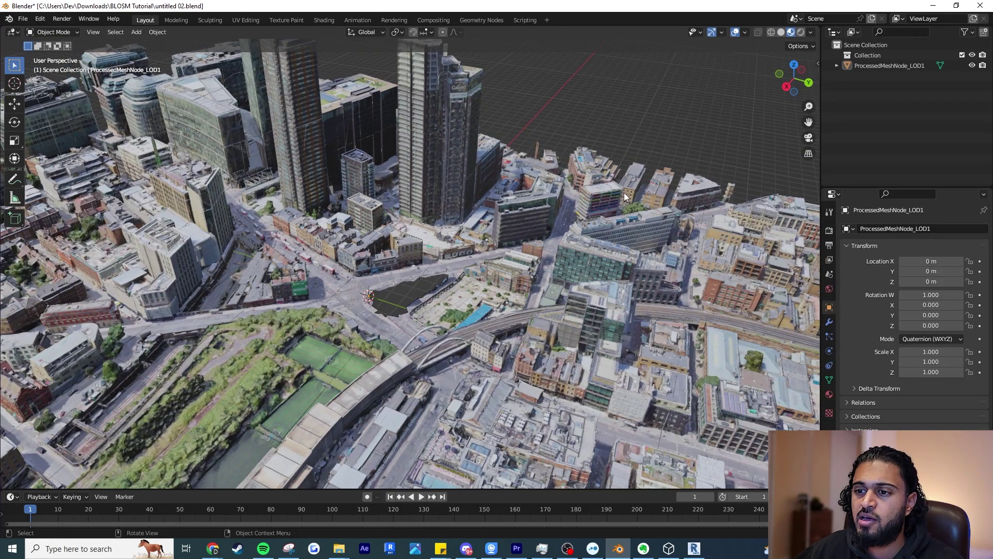
middle_drag(630, 190, 591, 187)
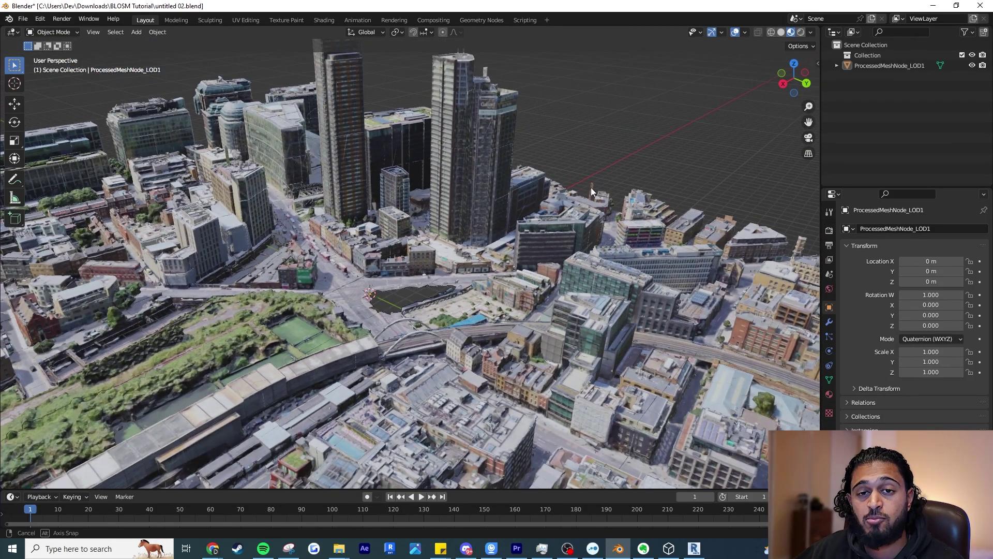
click(22, 20)
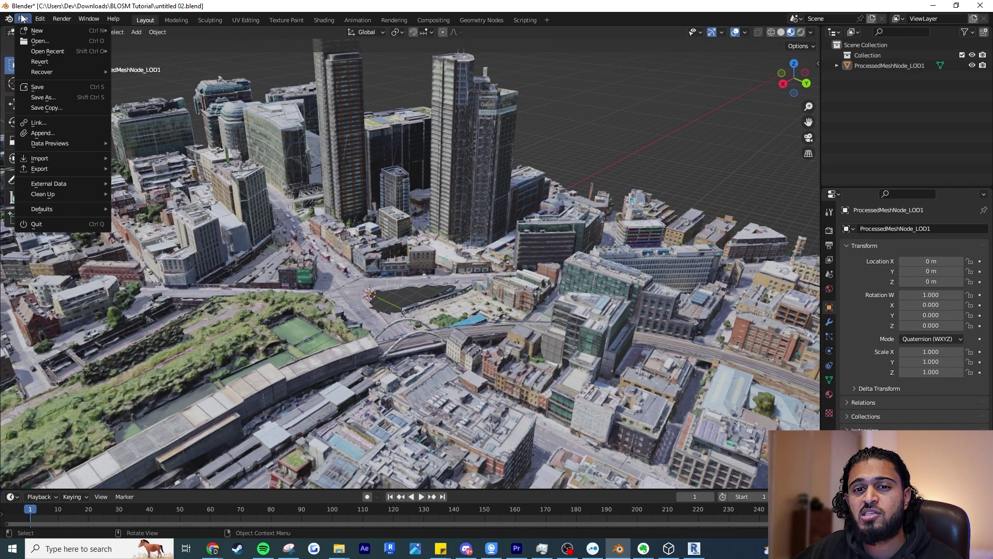
mouse_move(46, 169)
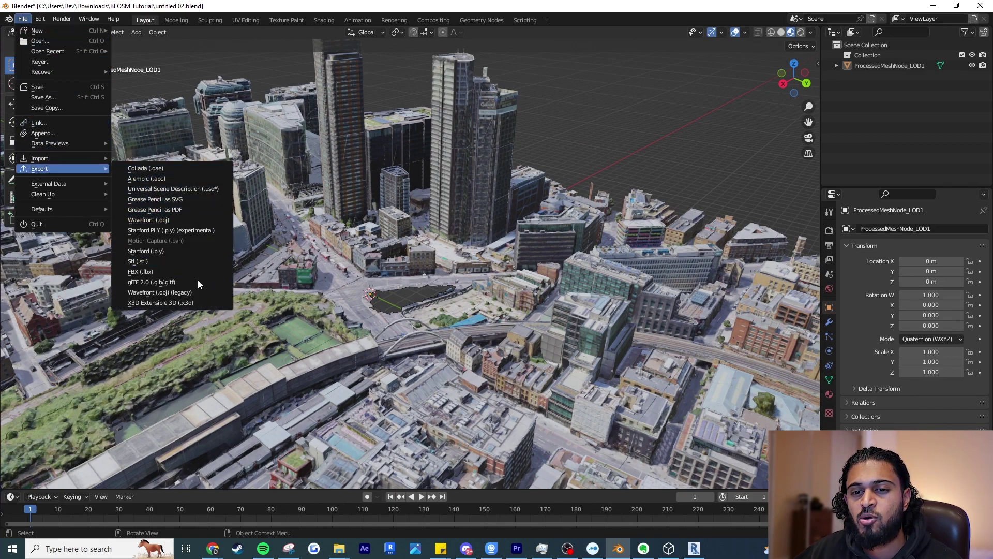
click(156, 294)
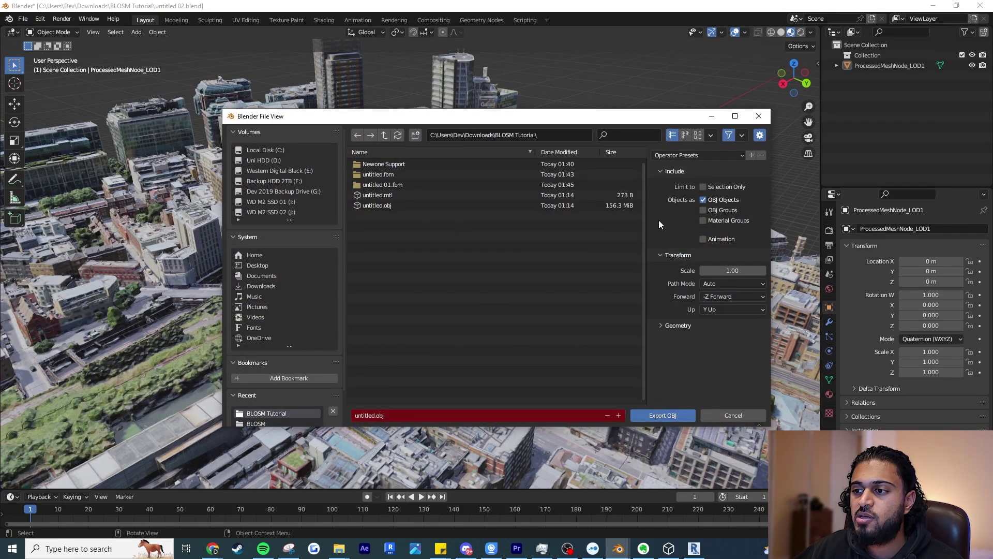
click(672, 325)
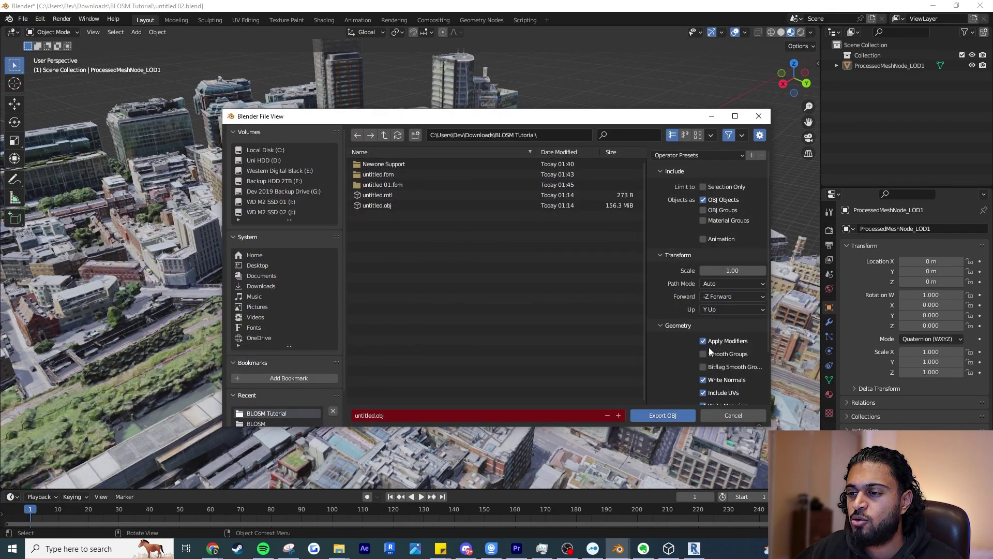
scroll(671, 382, down, 3)
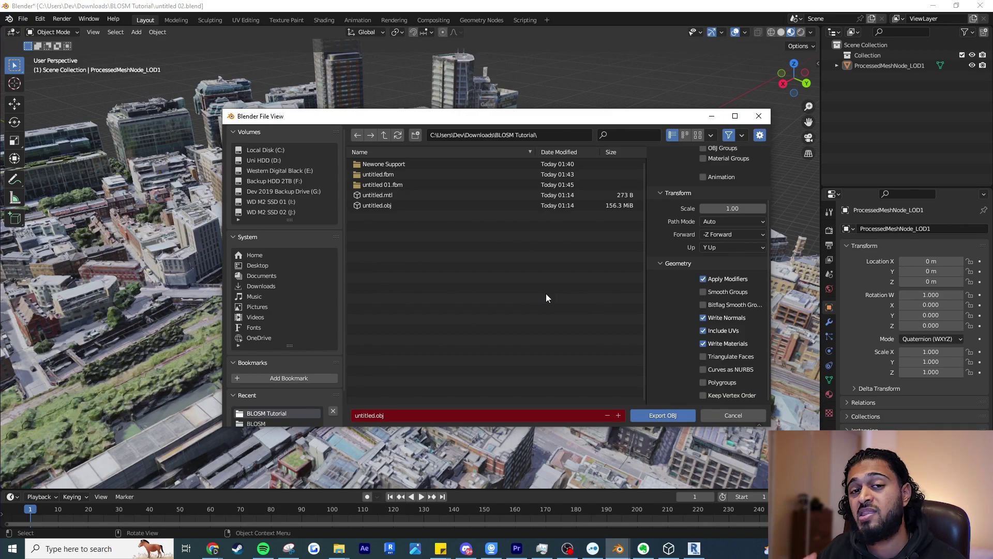
scroll(740, 232, up, 3)
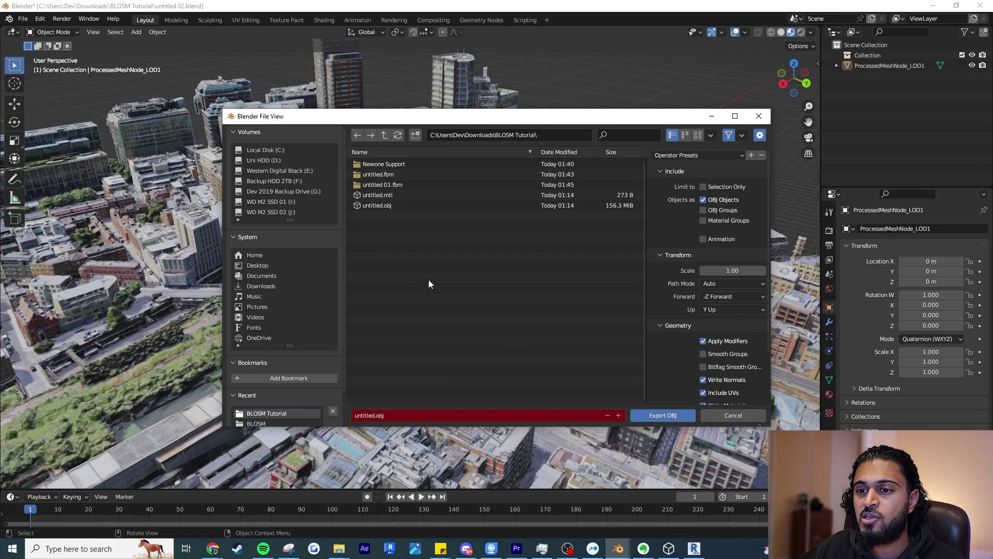
click(384, 207)
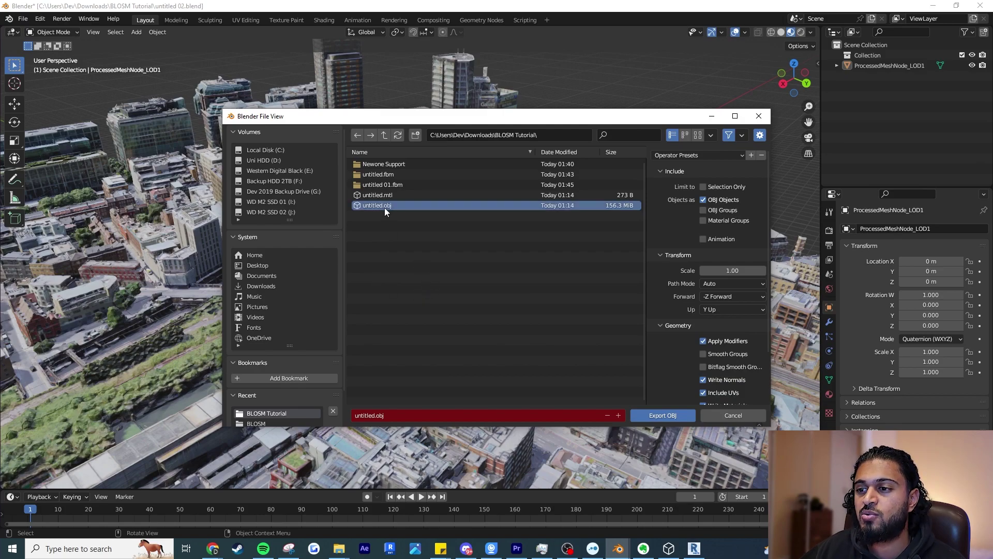
click(657, 413)
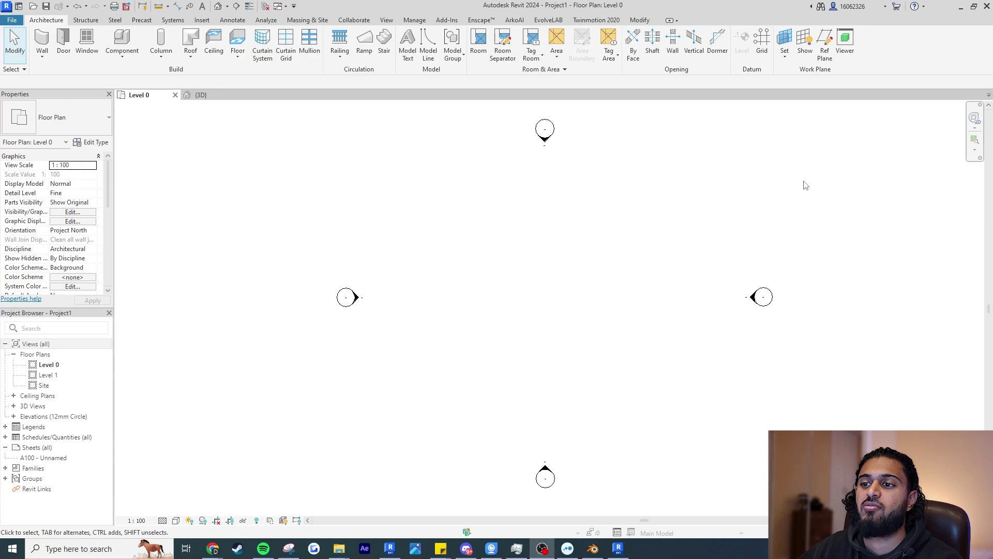
In the empty Revit project, check which Enscape version is installed, and close the version information
click(805, 185)
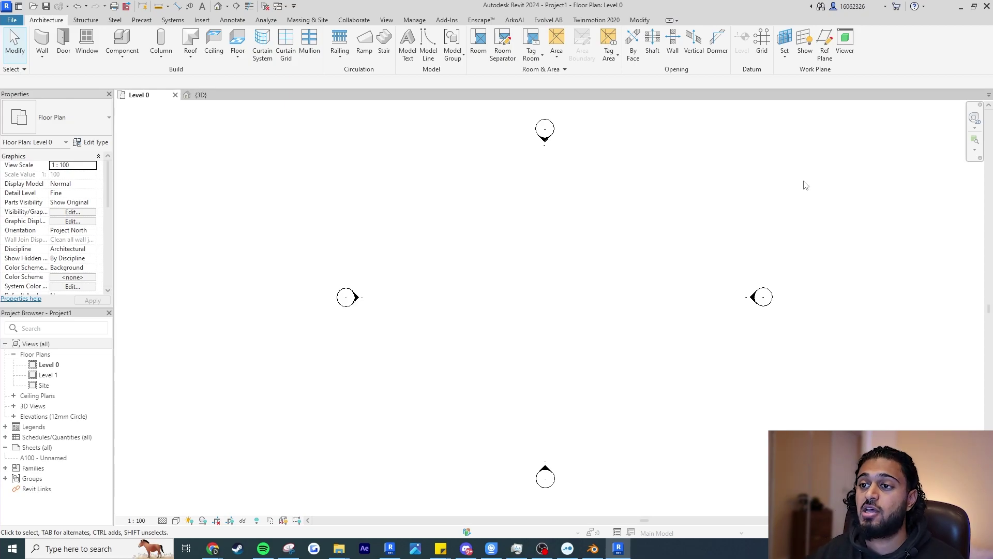
click(489, 22)
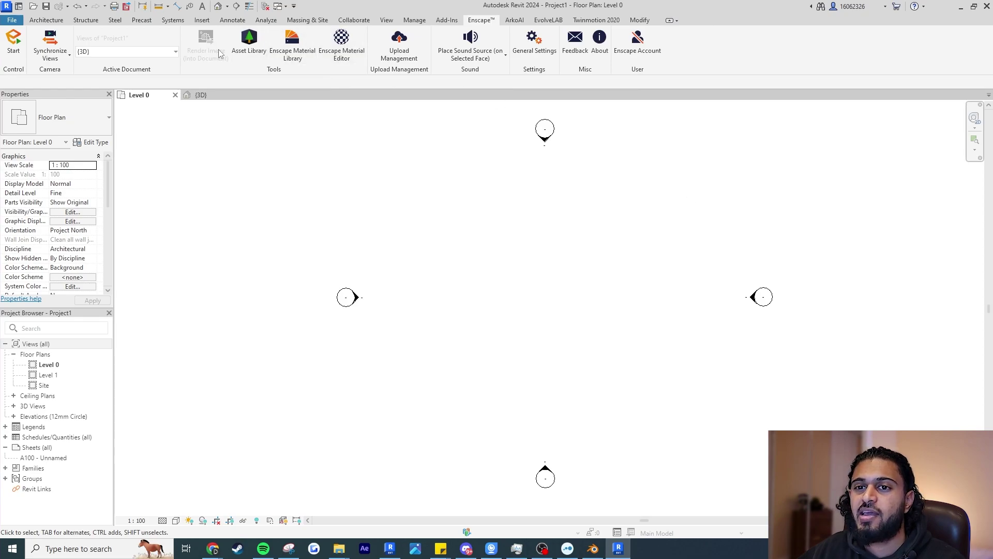
click(600, 42)
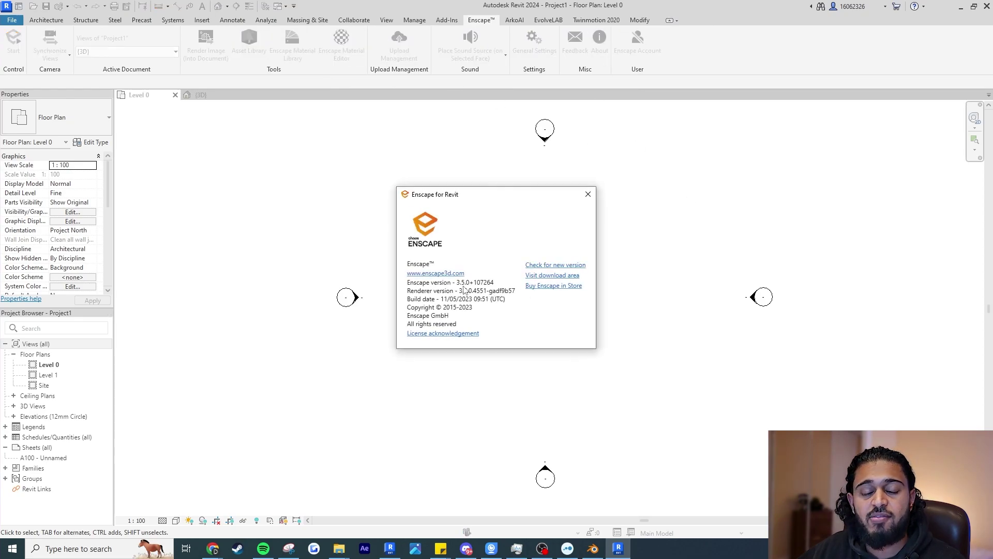
click(588, 194)
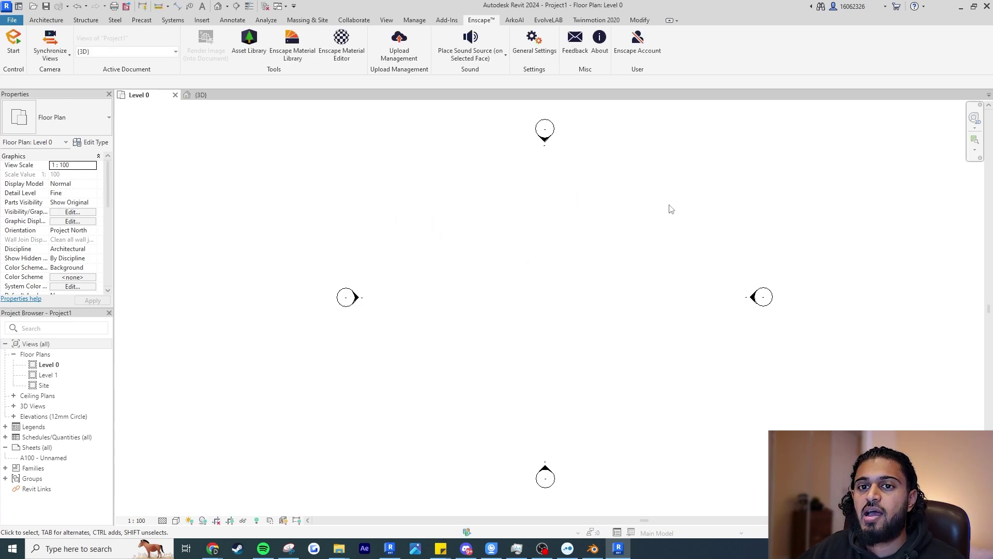
Create a new custom asset from the Enscape Asset Library and import untitled.obj from the BLOSM Tutorial folder as its geometry
click(249, 44)
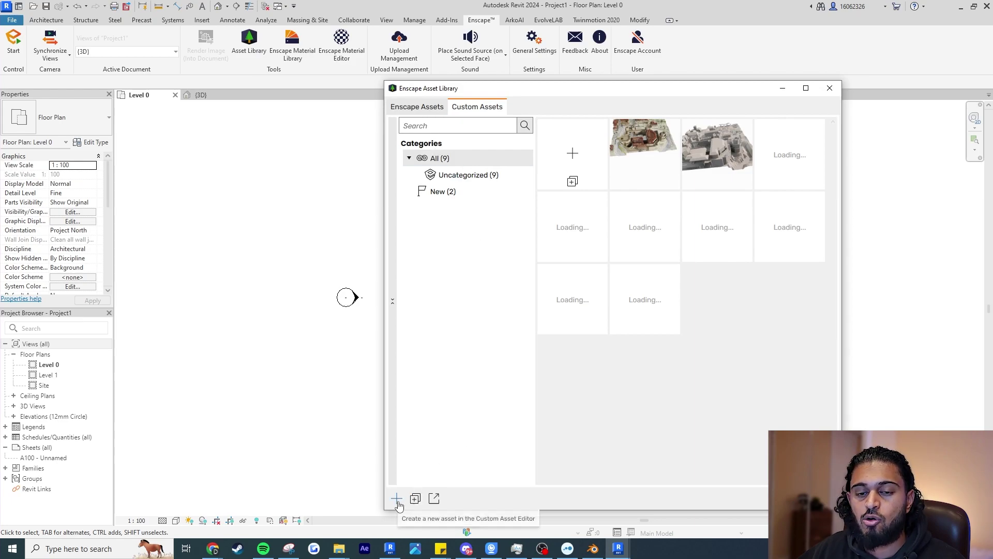
click(397, 499)
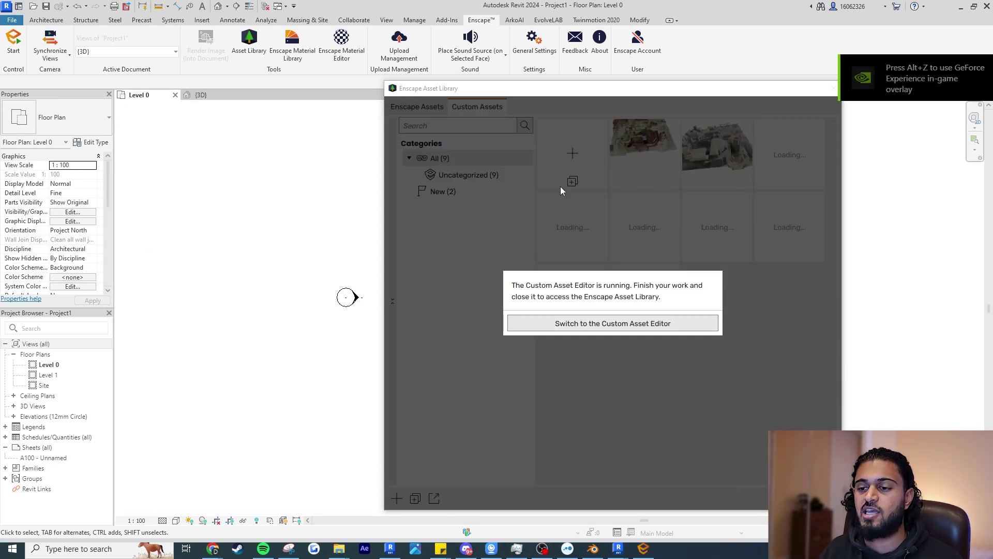
click(611, 325)
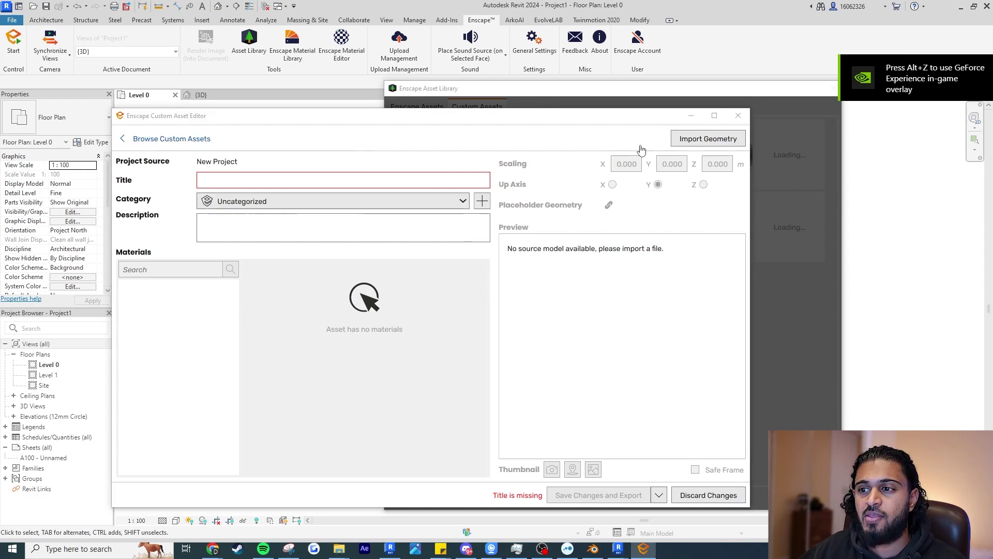
click(696, 142)
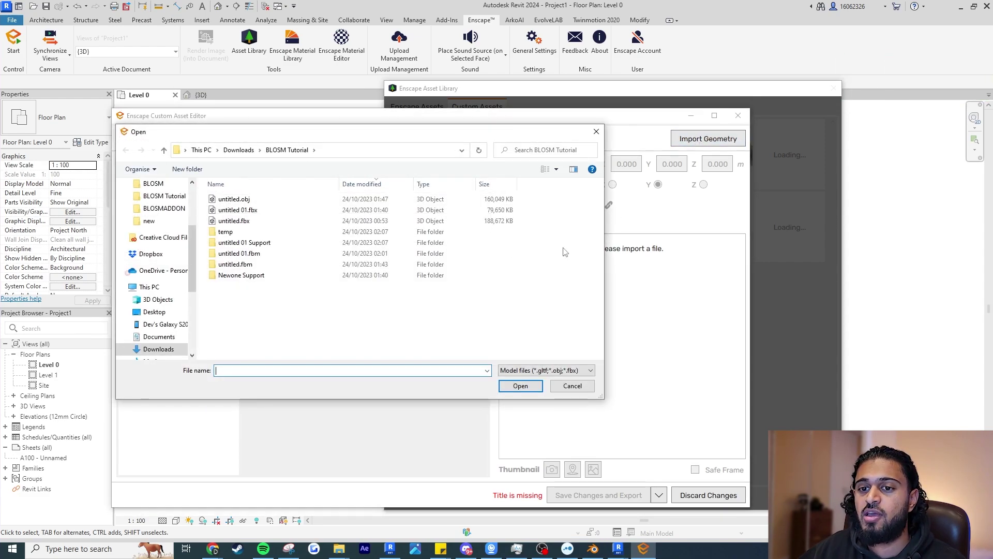
click(299, 200)
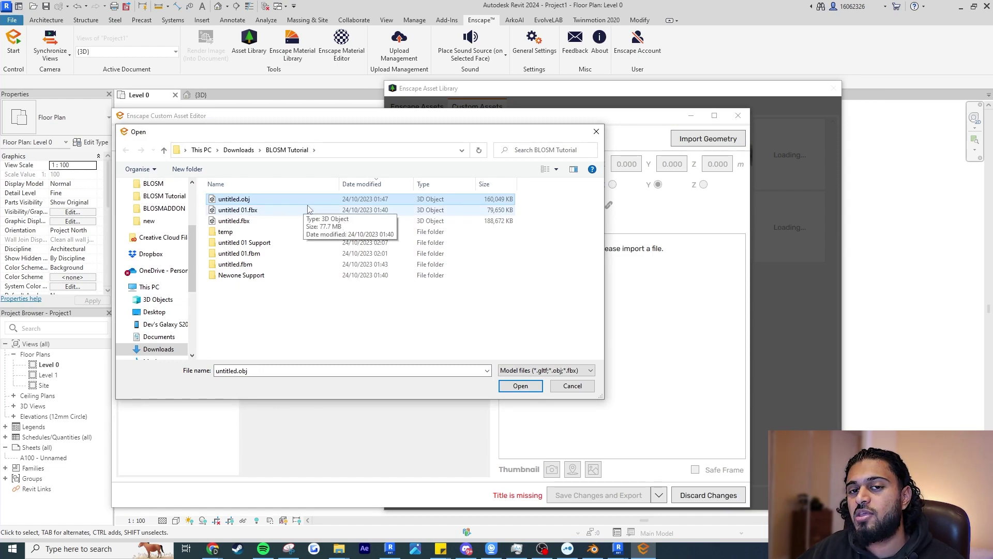
click(352, 313)
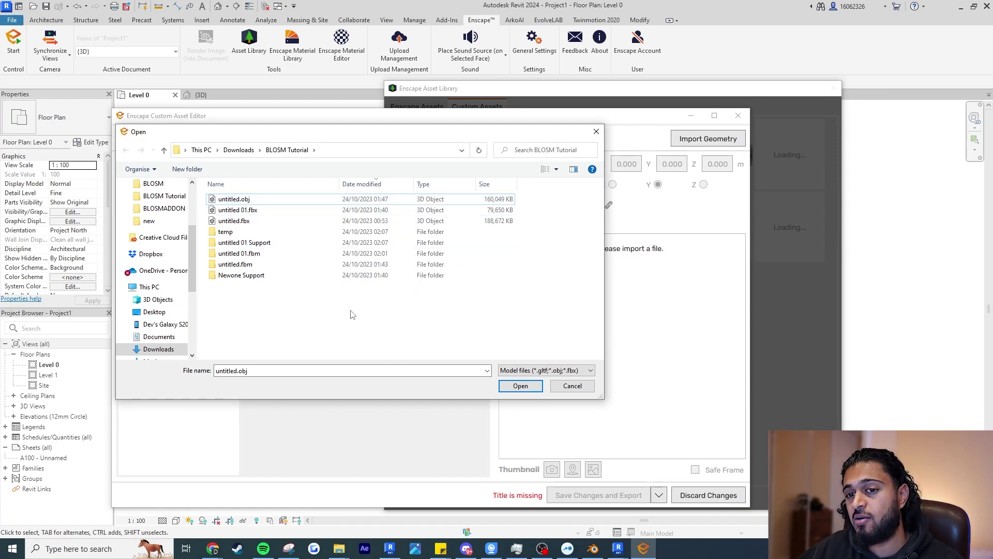
click(264, 204)
click(521, 386)
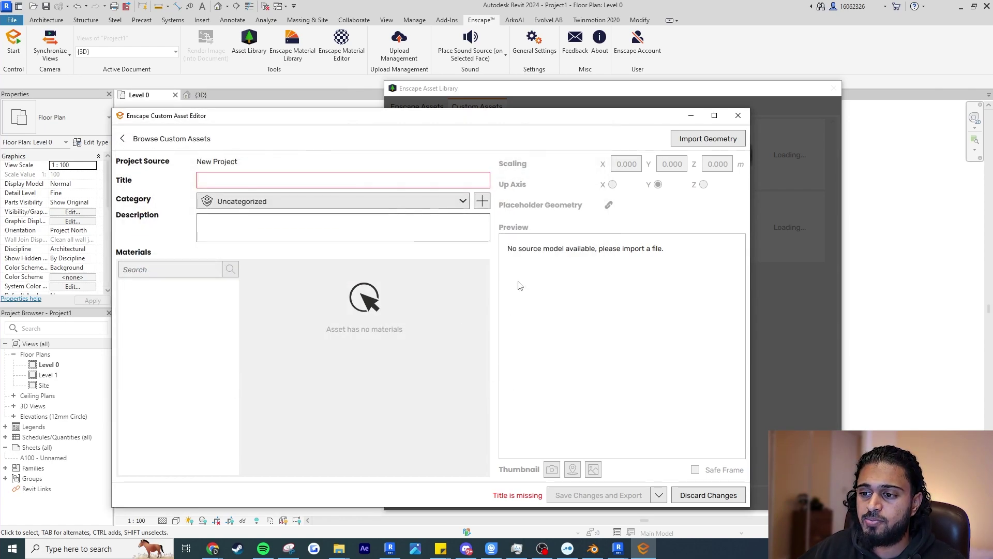
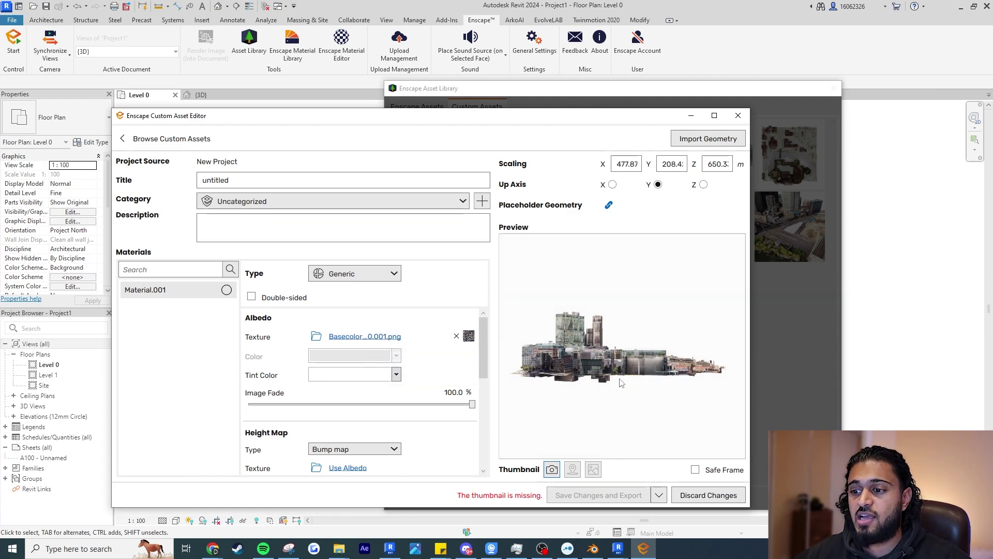
Examine the imported city model in the asset preview from angled, top, front and side views, checking its geometry and textures
click(640, 363)
drag(639, 362, 637, 325)
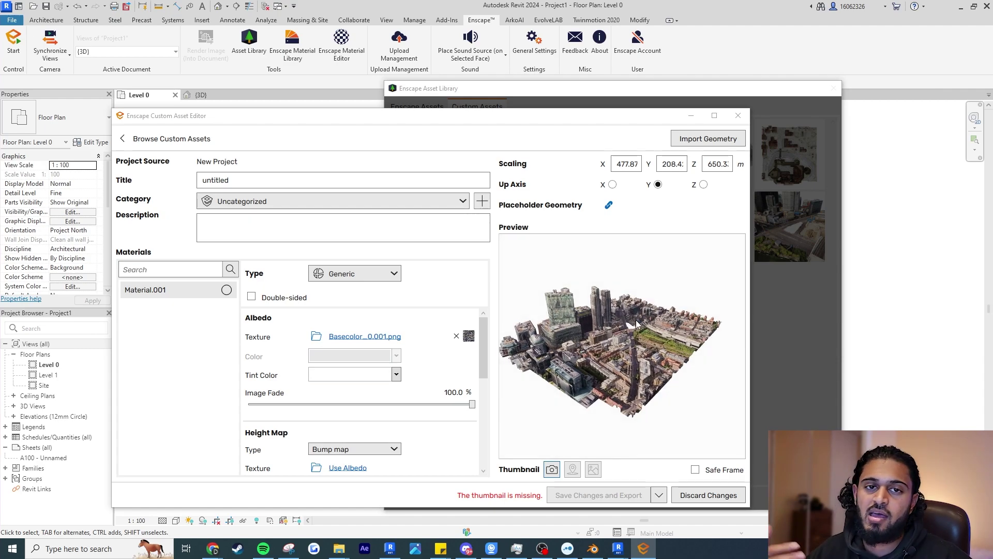
mouse_move(627, 343)
mouse_down()
mouse_move(635, 342)
mouse_move(580, 341)
mouse_move(645, 341)
mouse_up()
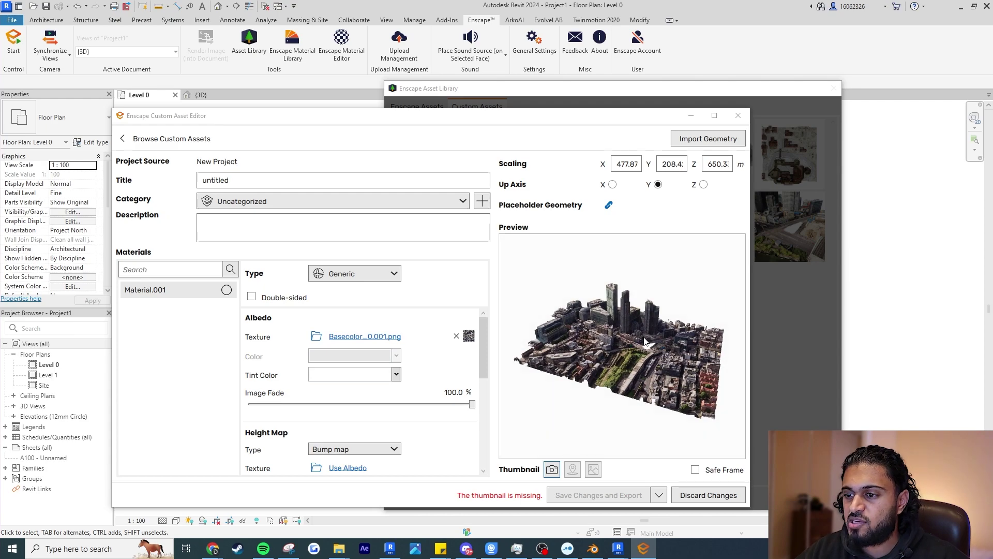
mouse_move(669, 376)
middle_down()
mouse_move(688, 377)
mouse_move(672, 373)
middle_up()
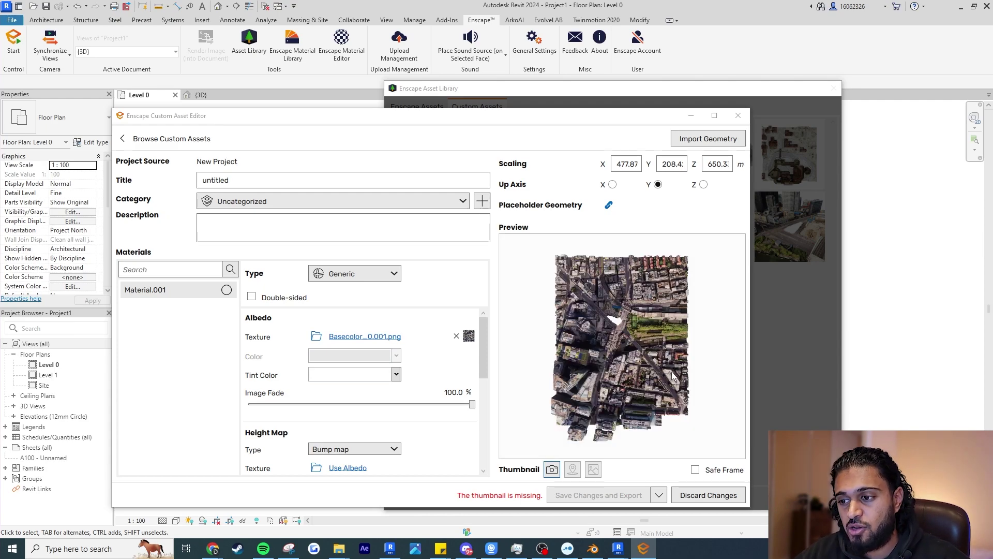
key(ctrl+f)
key(ctrl+l)
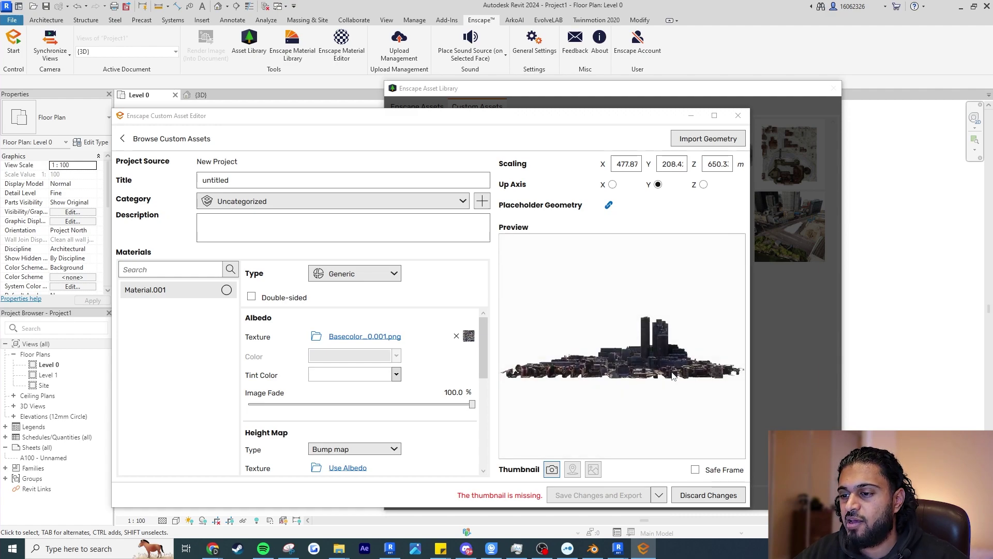
key(ctrl+t)
key(8)
key(6)
key(2)
key(4)
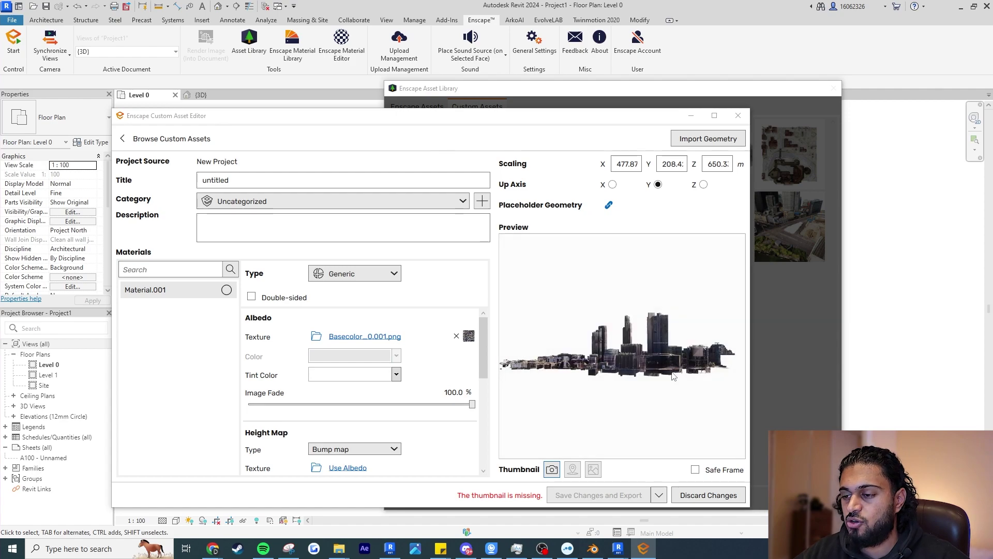
Frame the asset preview as an angled perspective close-up of the towers, the empty plot and the green strip
key(5)
mouse_move(647, 358)
mouse_down()
mouse_move(660, 378)
mouse_move(633, 326)
mouse_move(657, 343)
mouse_move(600, 317)
mouse_move(647, 351)
mouse_up()
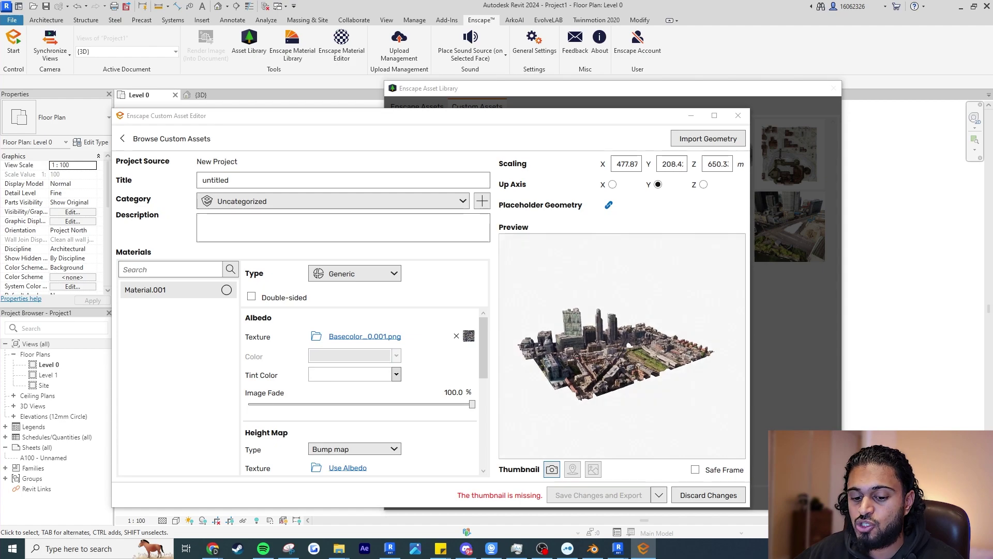
scroll(622, 351, up, 4)
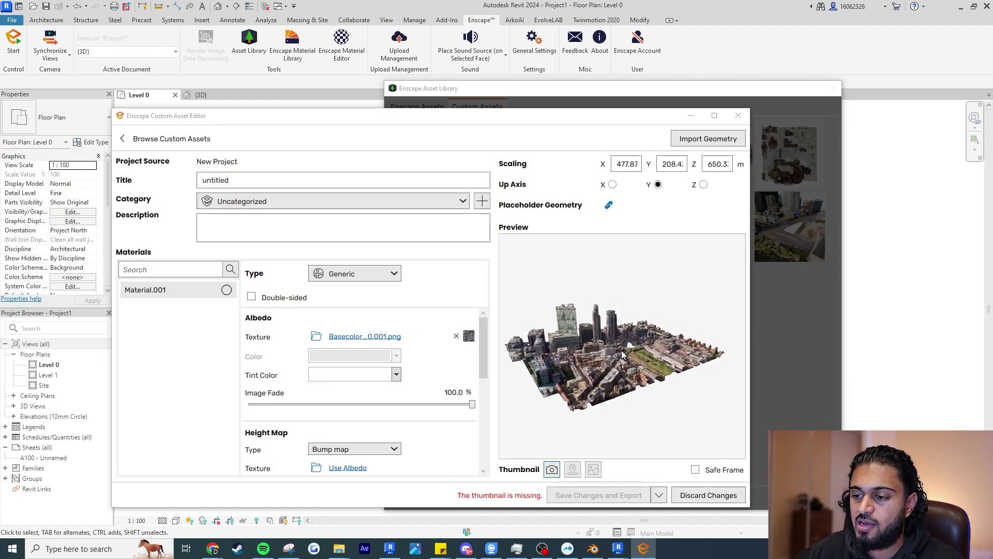
scroll(622, 353, up, 5)
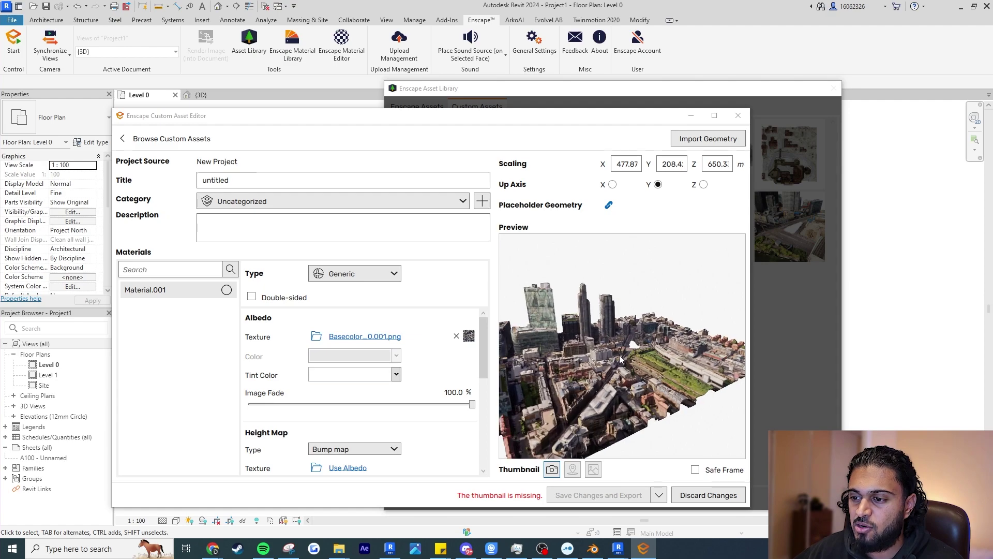
scroll(619, 358, up, 5)
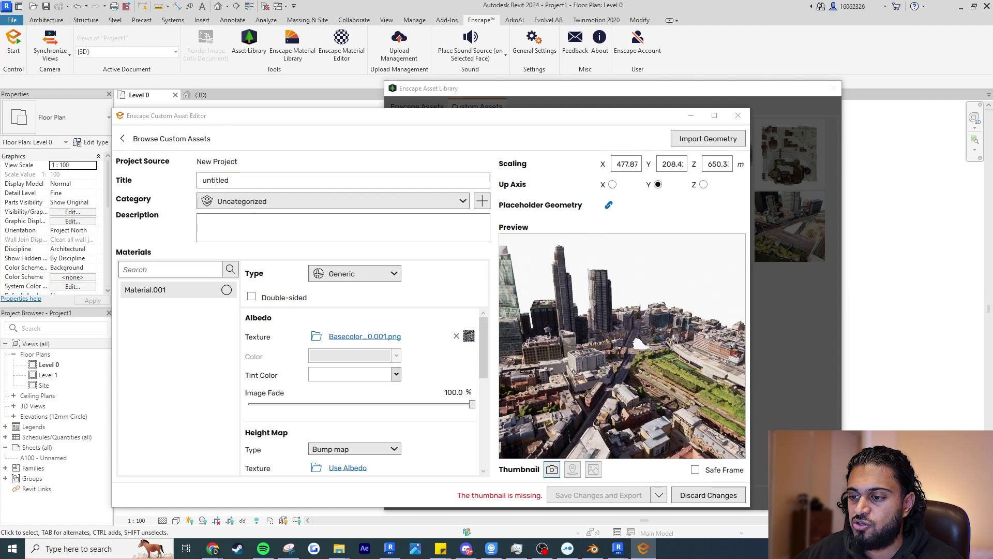
Title the custom asset "Shoreditch London" and enter "asdadsa" as its description
double_click(248, 178)
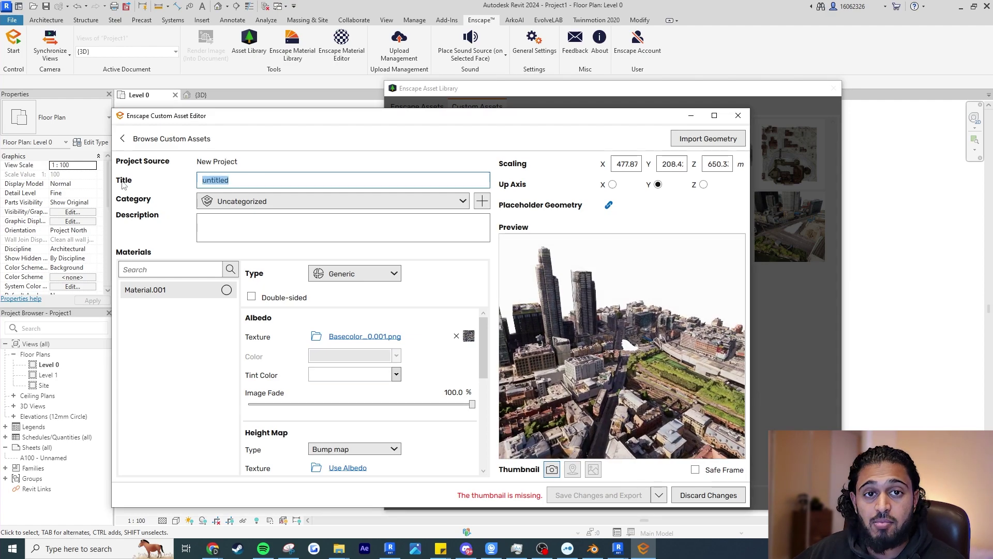
text(Shoreditch London)
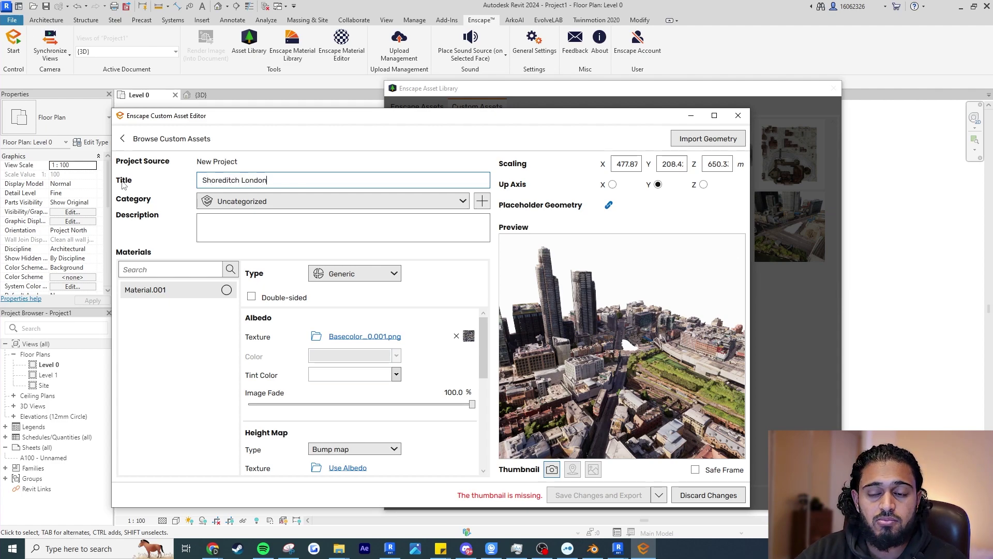
click(223, 222)
text(asdadsa)
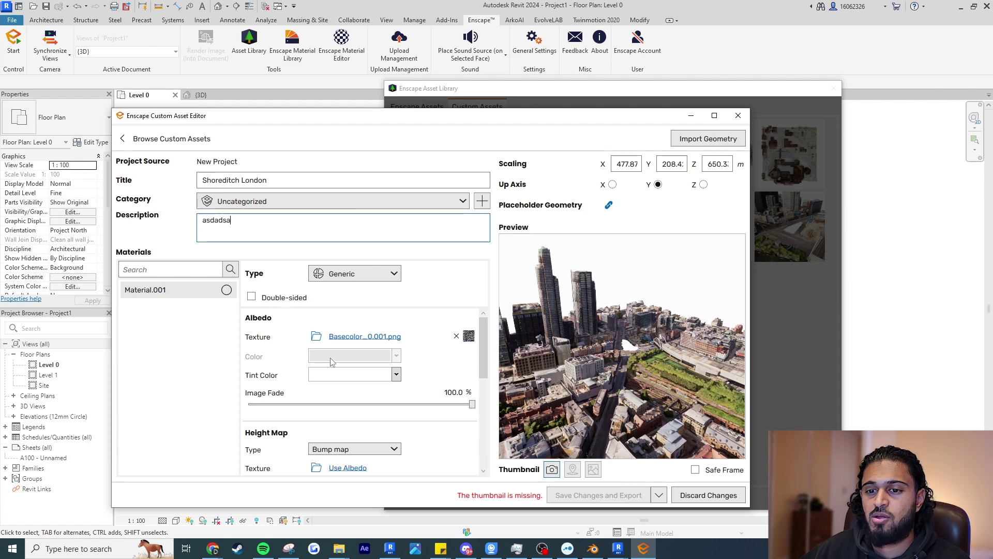
Set the reflection roughness of Material.001 to 18.4 %
drag(481, 343, 498, 419)
drag(416, 393, 293, 402)
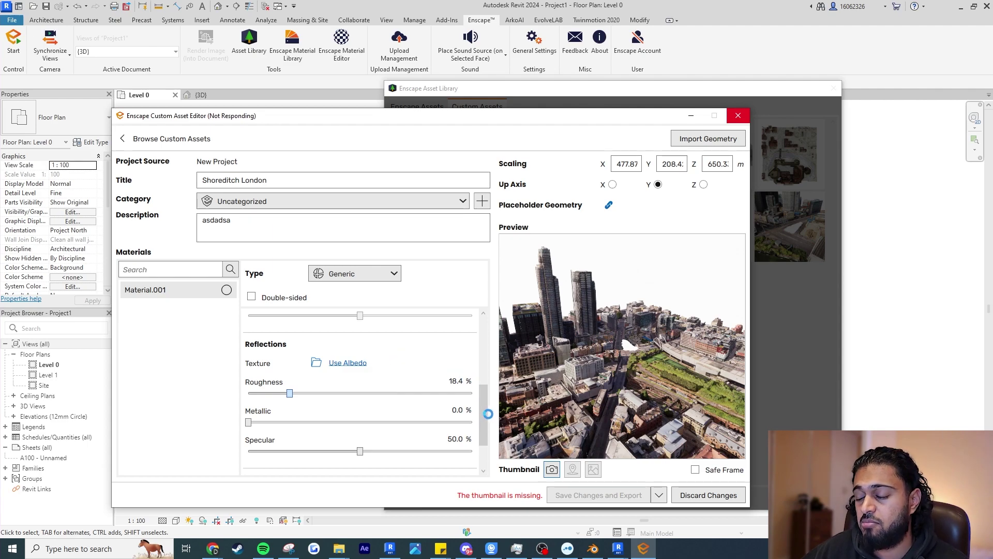
drag(485, 415, 489, 333)
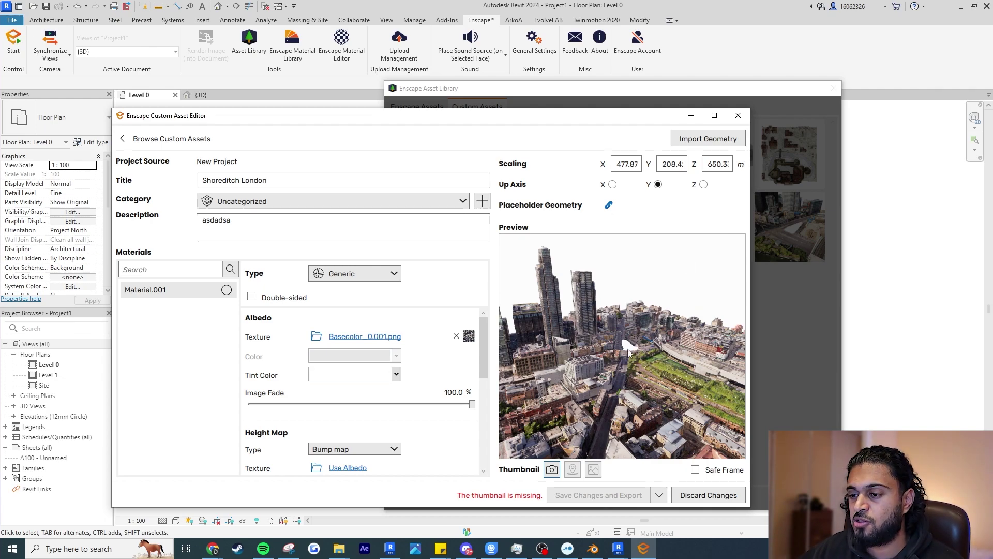
Capture the current preview as the asset's thumbnail, save and export the custom asset, and close the editor
click(552, 470)
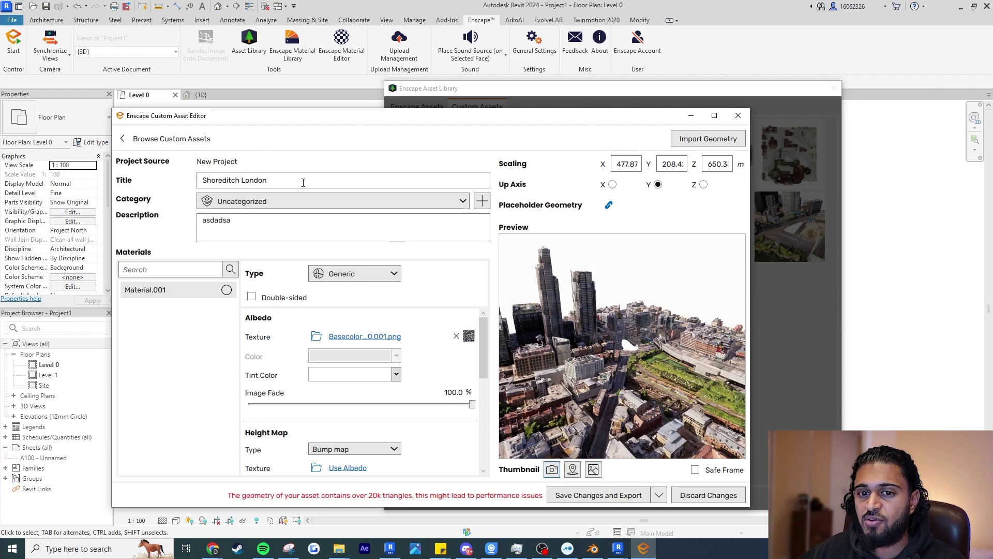
click(596, 495)
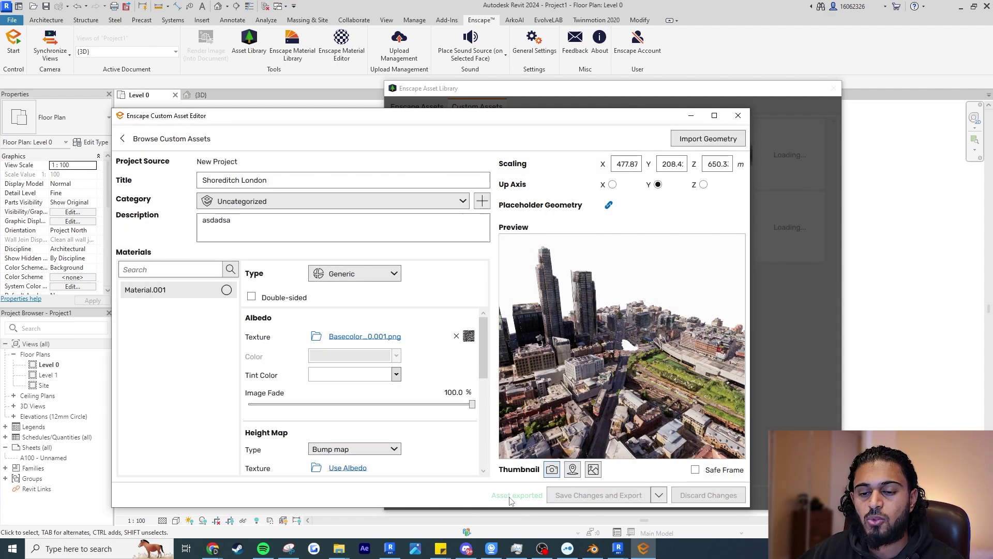
click(738, 116)
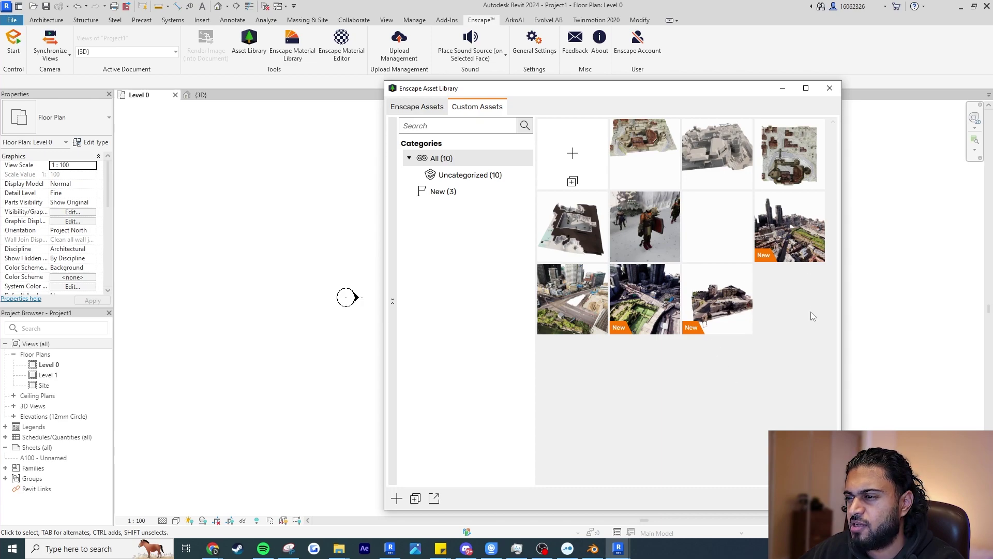
Place one instance of the Shoreditch London custom asset over the elevation markers in the Level 0 floor plan
mouse_move(780, 228)
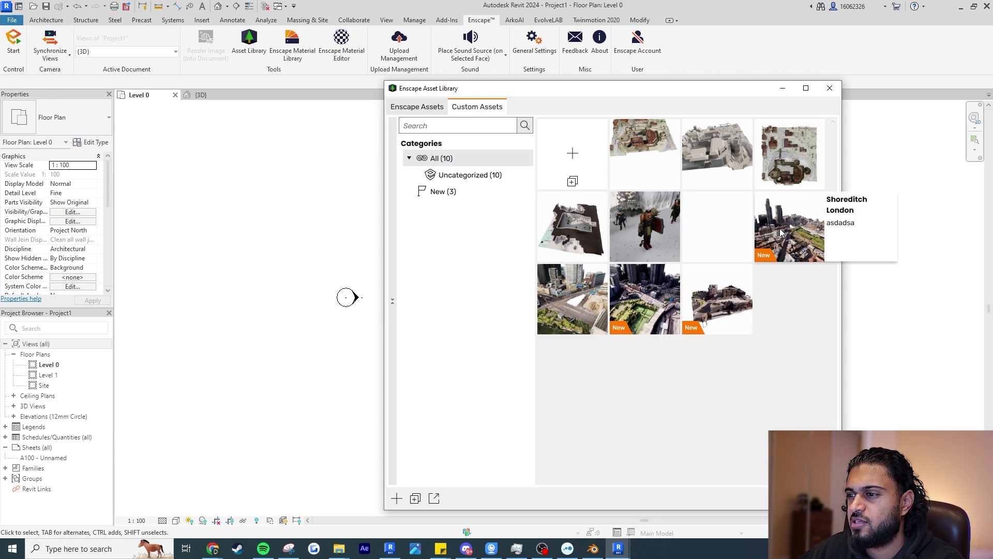
click(771, 239)
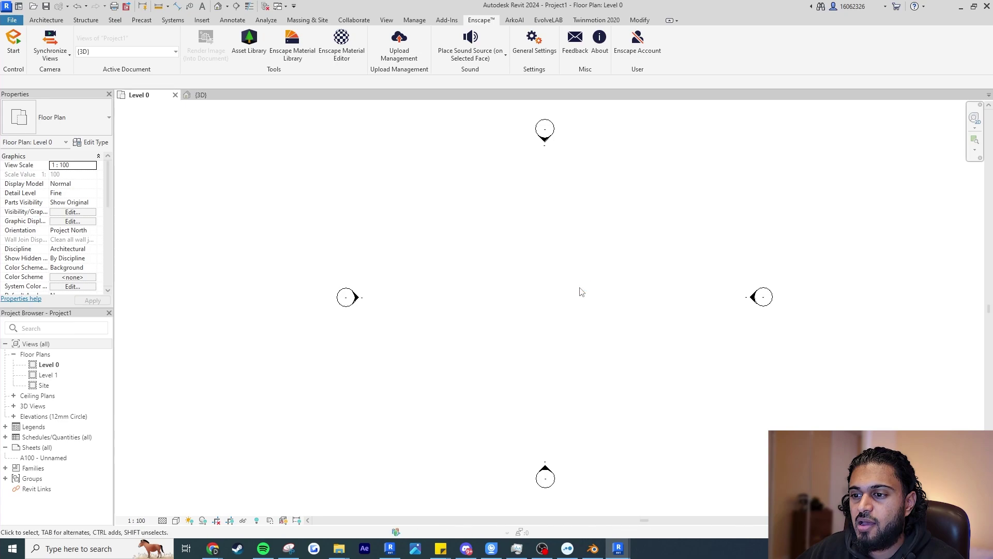
scroll(576, 286, down, 2)
scroll(574, 288, down, 5)
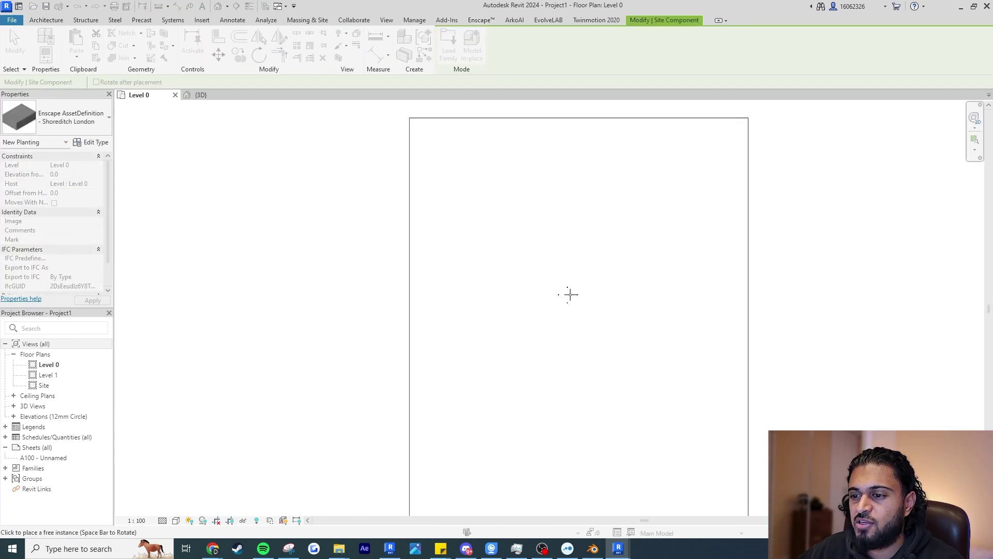
click(571, 272)
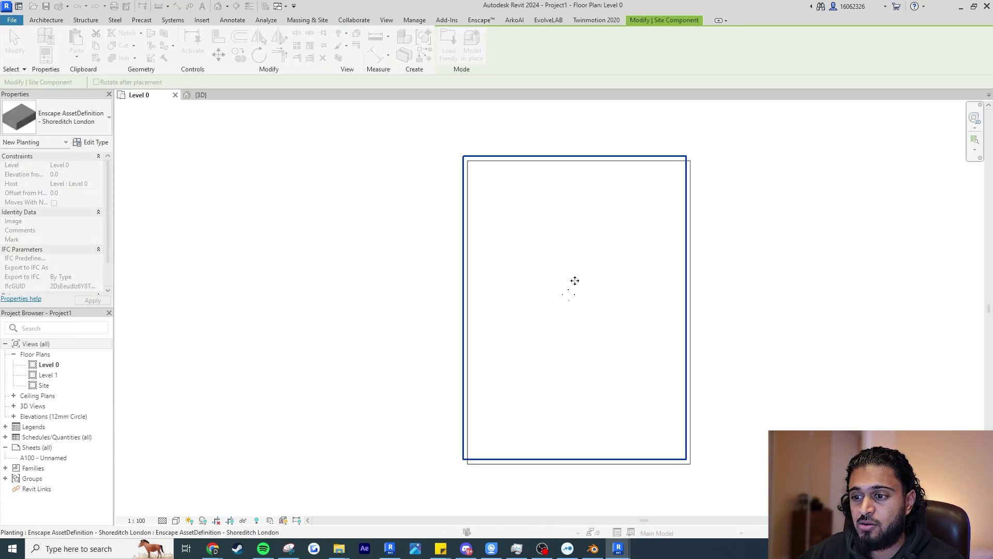
scroll(581, 306, up, 1)
key(Escape)
key(Escape)
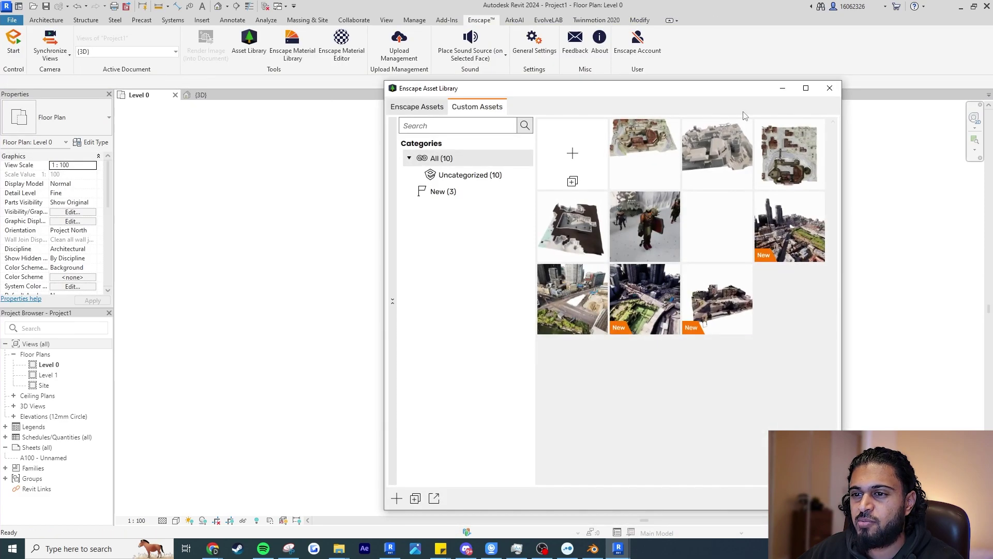
Inspect the asset's placeholder box in the 3D view and return to the Level 0 plan
click(203, 95)
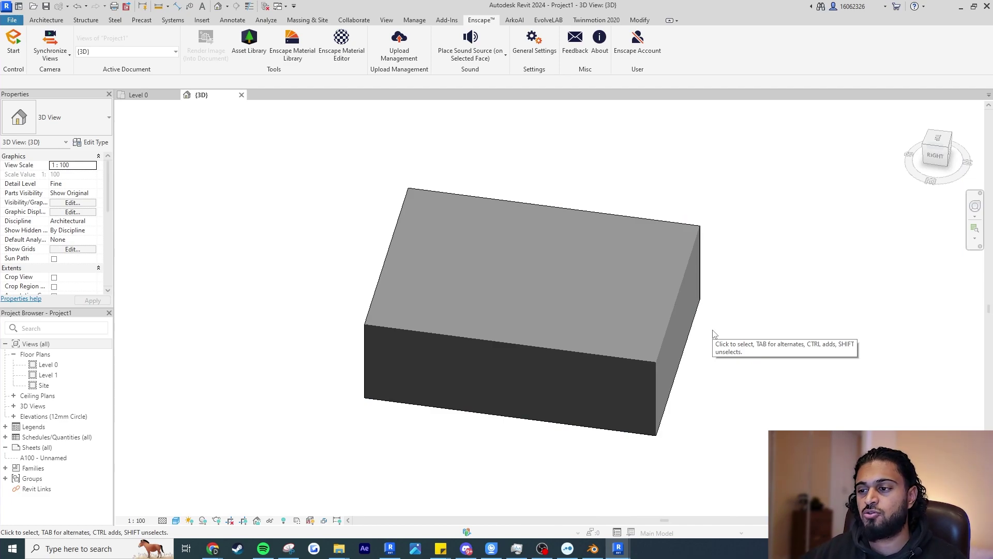
click(151, 94)
click(703, 210)
click(791, 257)
Start the Enscape live render and look around the textured city model
click(14, 51)
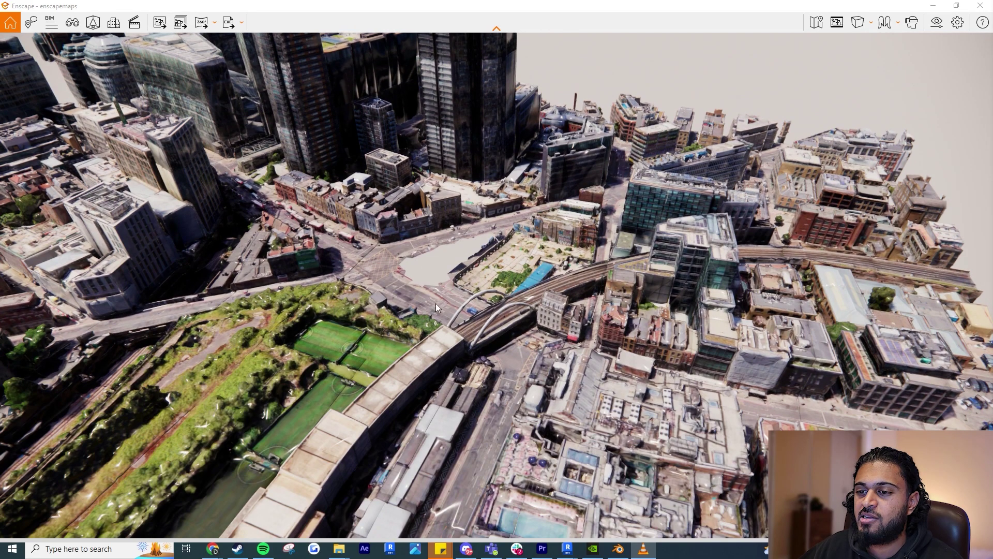
right_drag(424, 264, 260, 225)
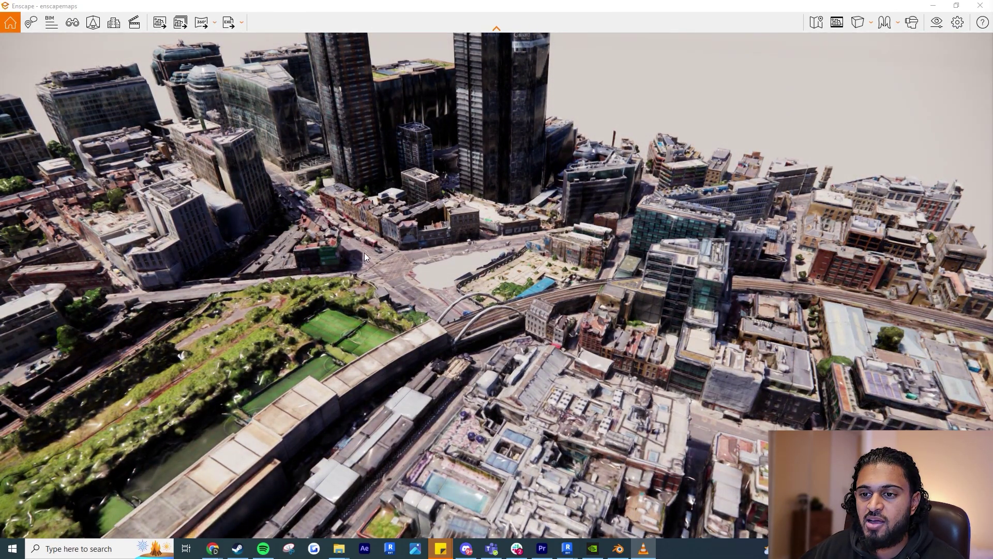
right_drag(347, 255, 166, 282)
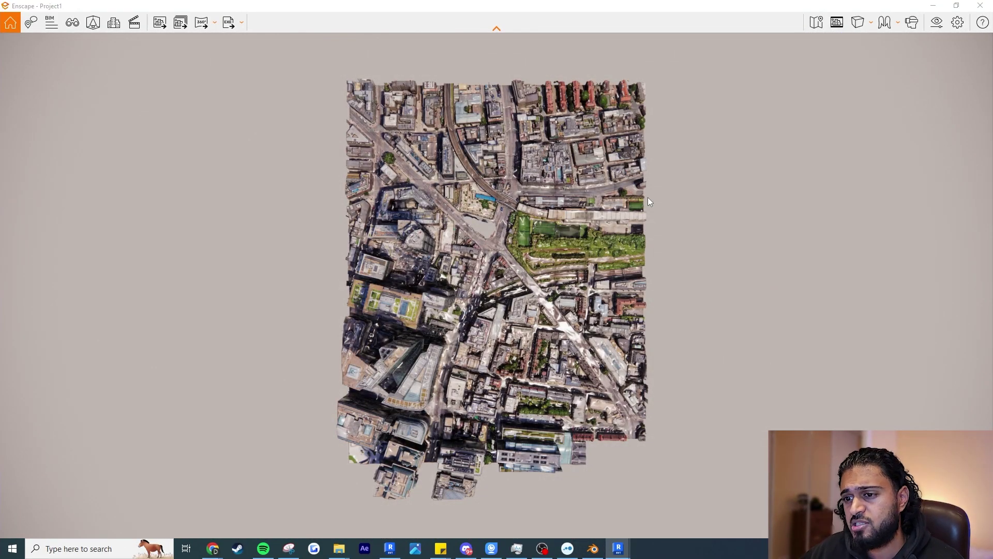
Switch the Enscape camera to orthographic projection and set the rendering quality to Ultra
click(864, 26)
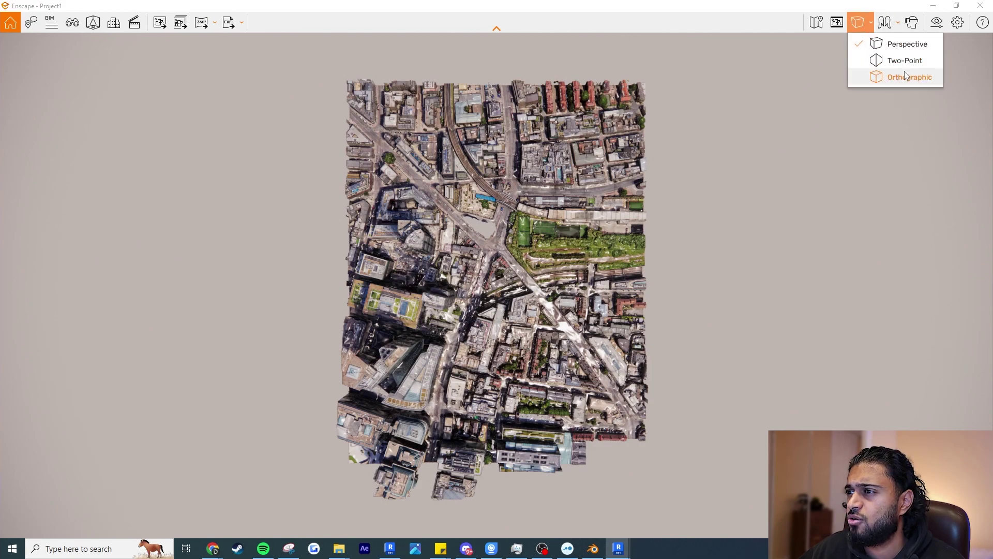
click(907, 75)
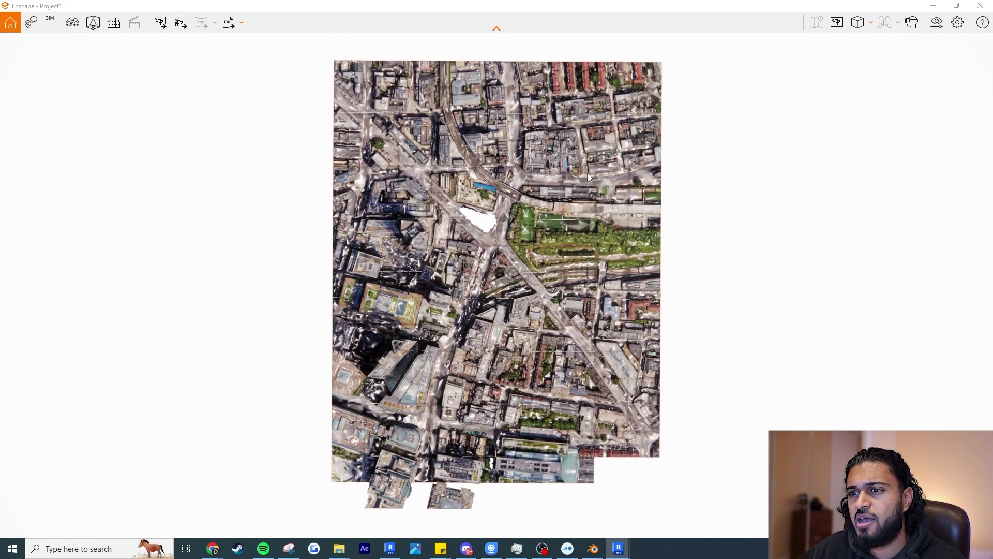
click(959, 23)
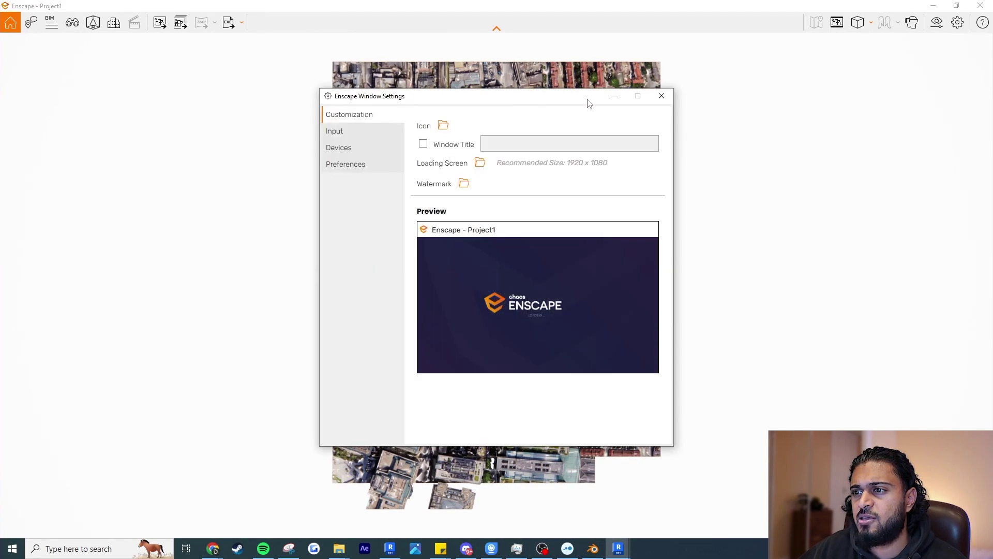
click(661, 96)
click(937, 23)
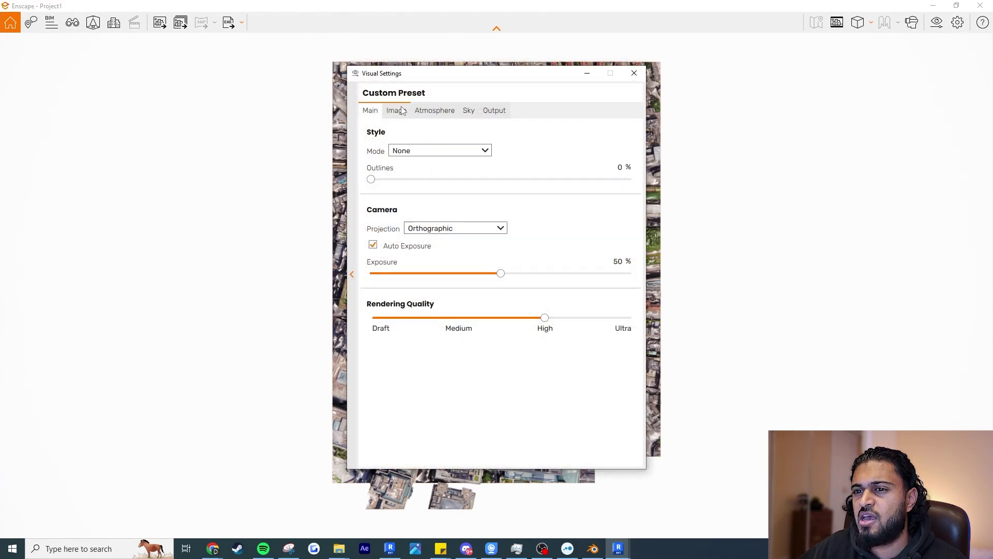
drag(544, 317, 629, 318)
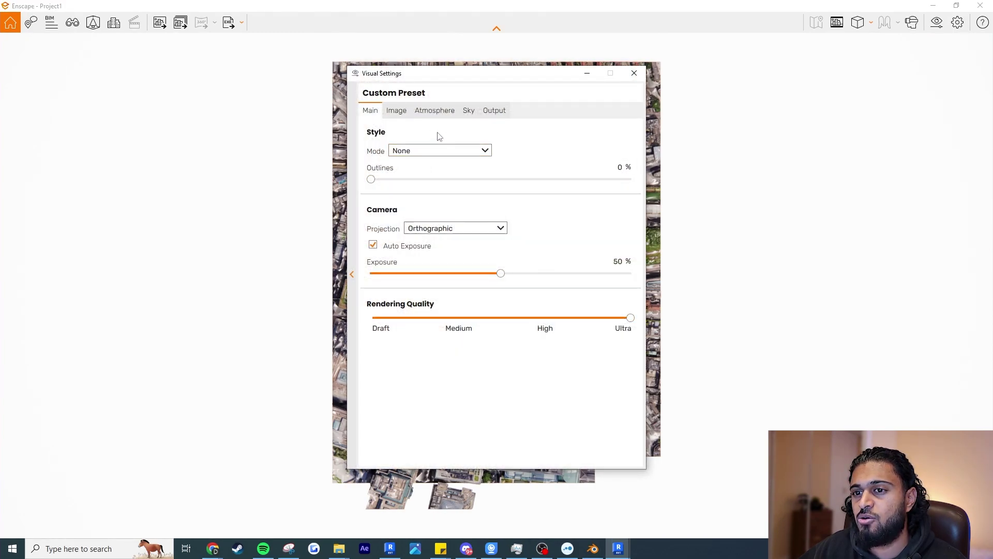
Enable Object-ID, Material-ID, depth and alpha channel export, apply the alpha channel to the PNG output, and close the visual settings
click(397, 110)
click(498, 115)
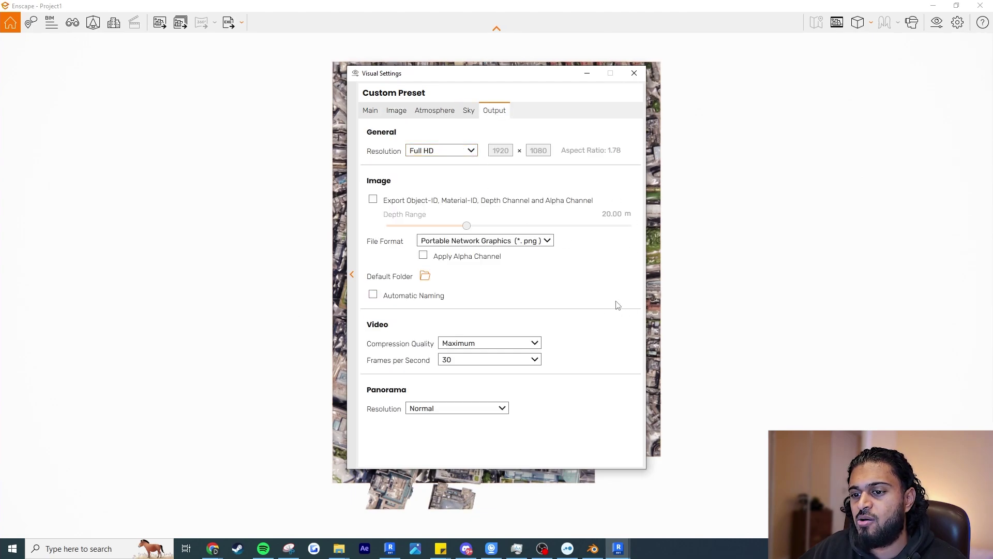
click(501, 345)
click(505, 390)
click(501, 344)
click(532, 301)
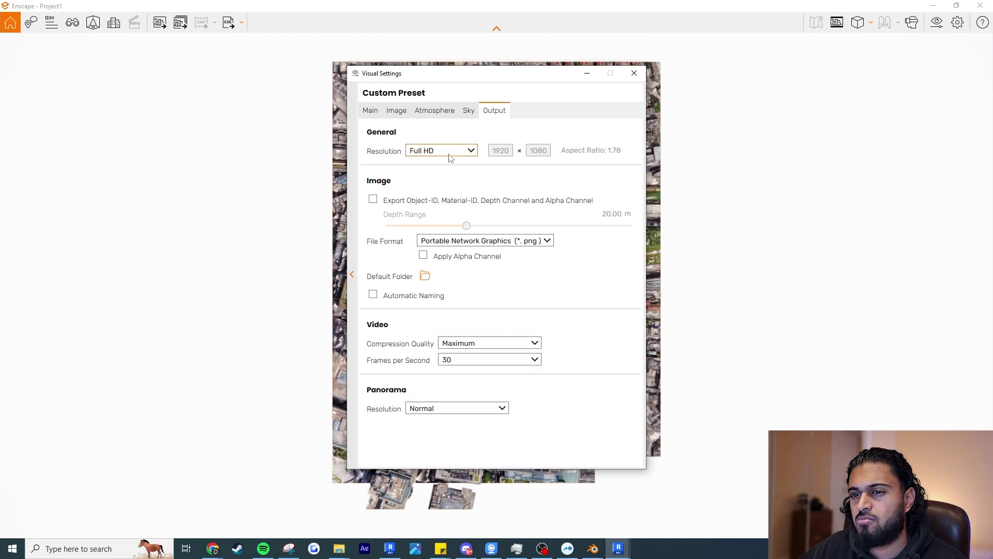
click(373, 199)
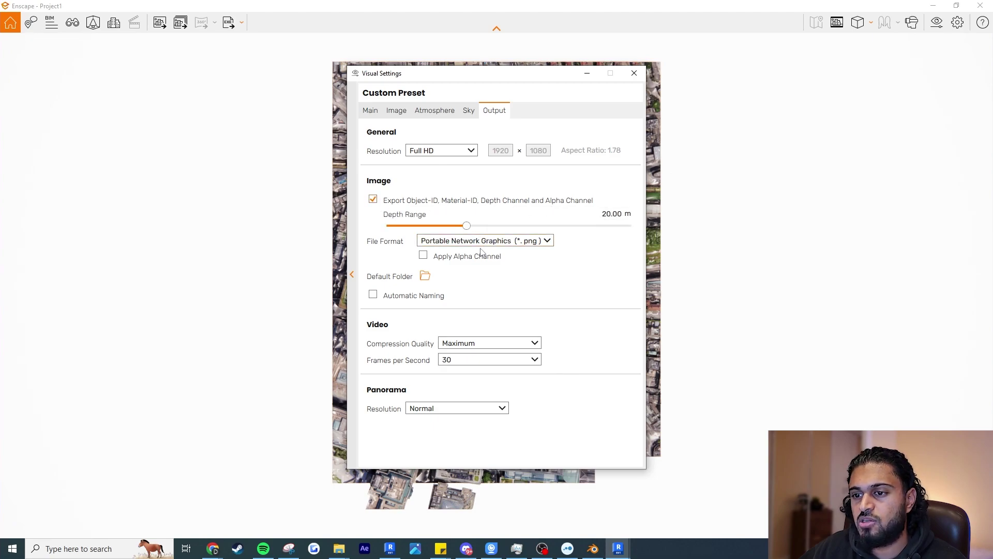
click(428, 258)
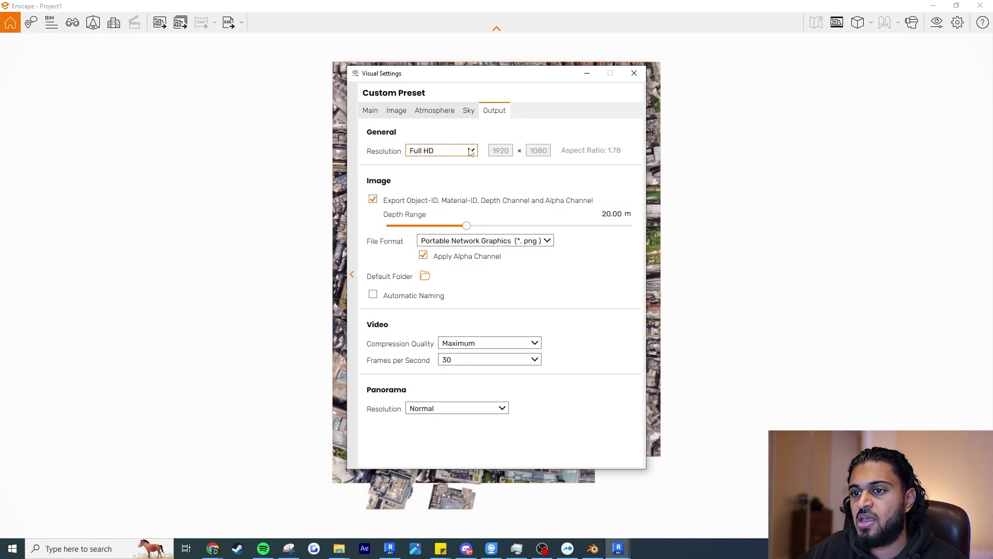
click(373, 114)
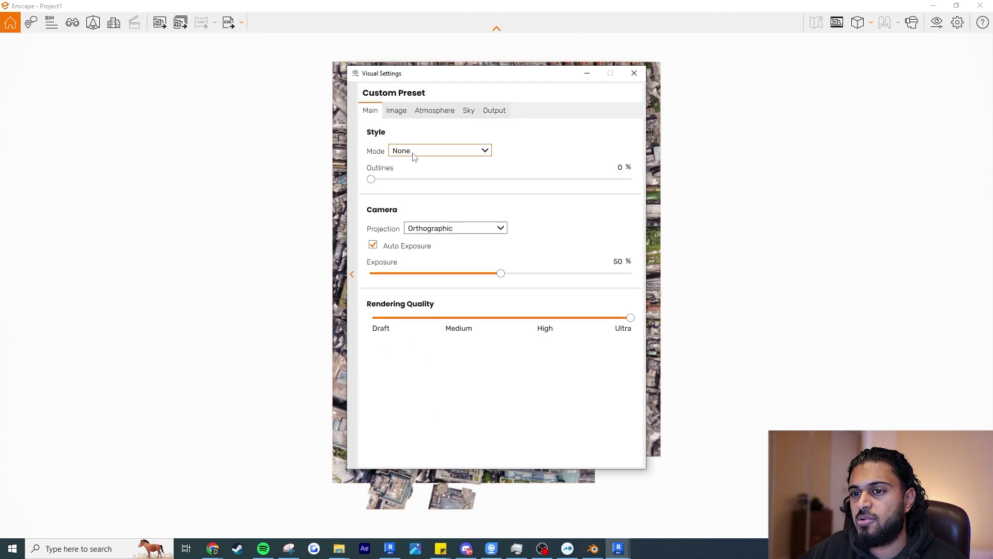
drag(600, 78, 436, 70)
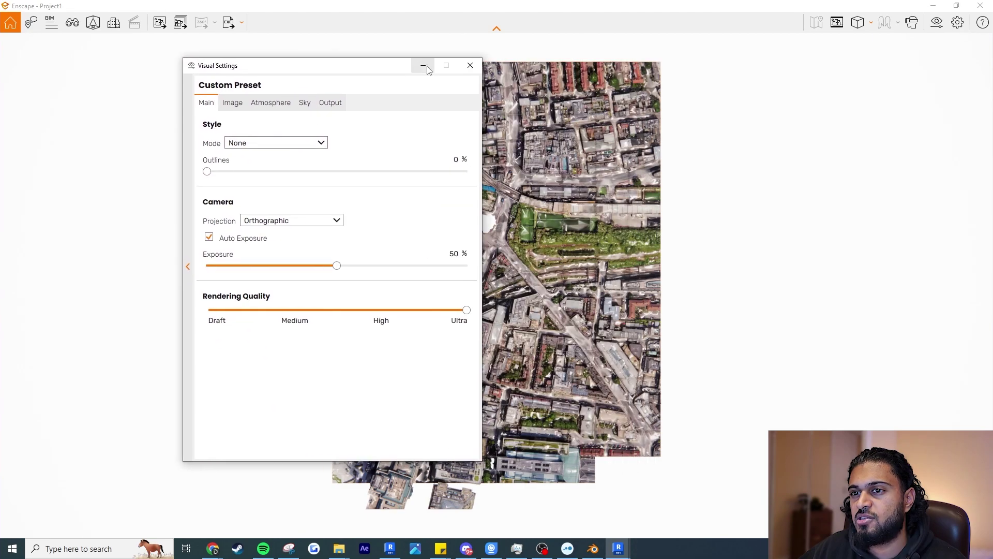
click(470, 65)
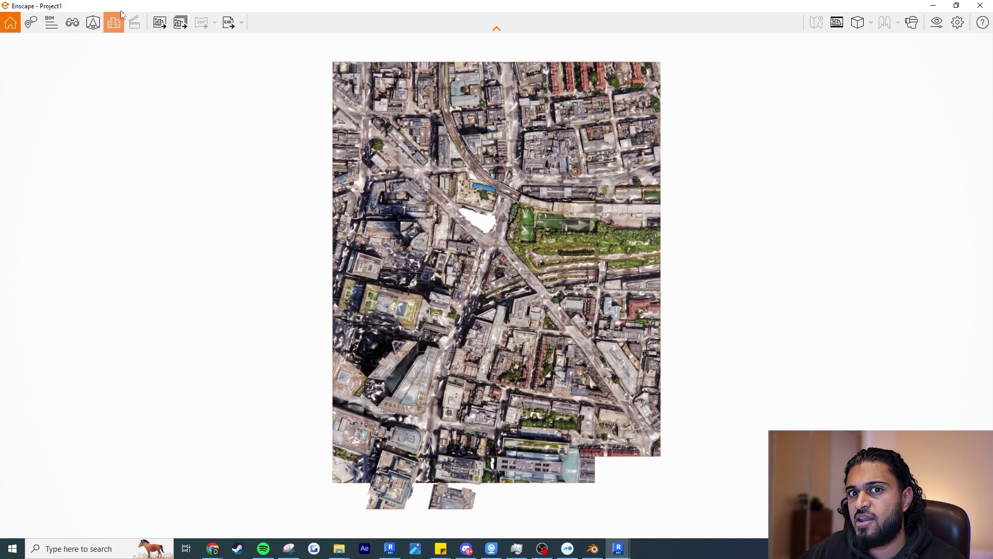
Render a screenshot of the orthographic top view and save it as a PNG in the BLOSM Tutorial folder
click(160, 23)
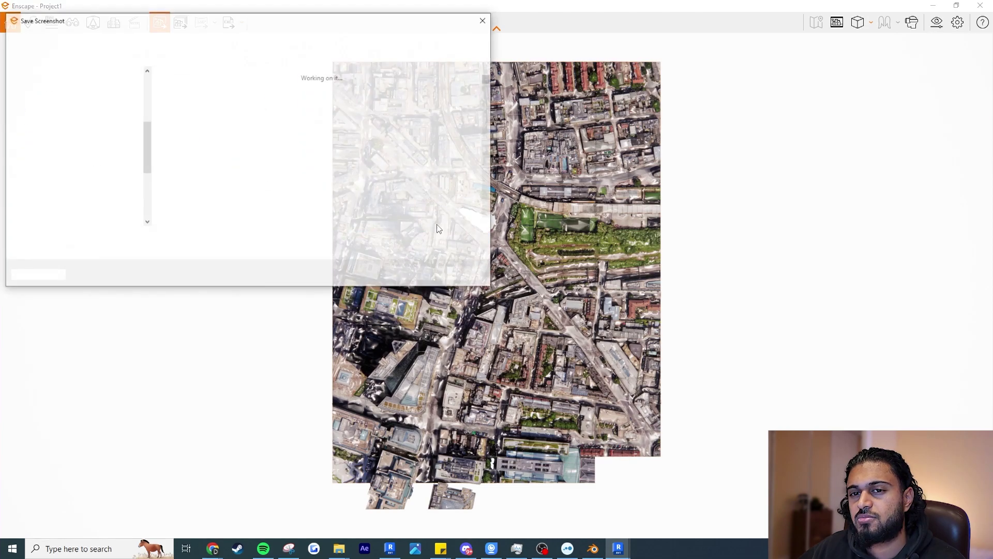
scroll(100, 93, up, 2)
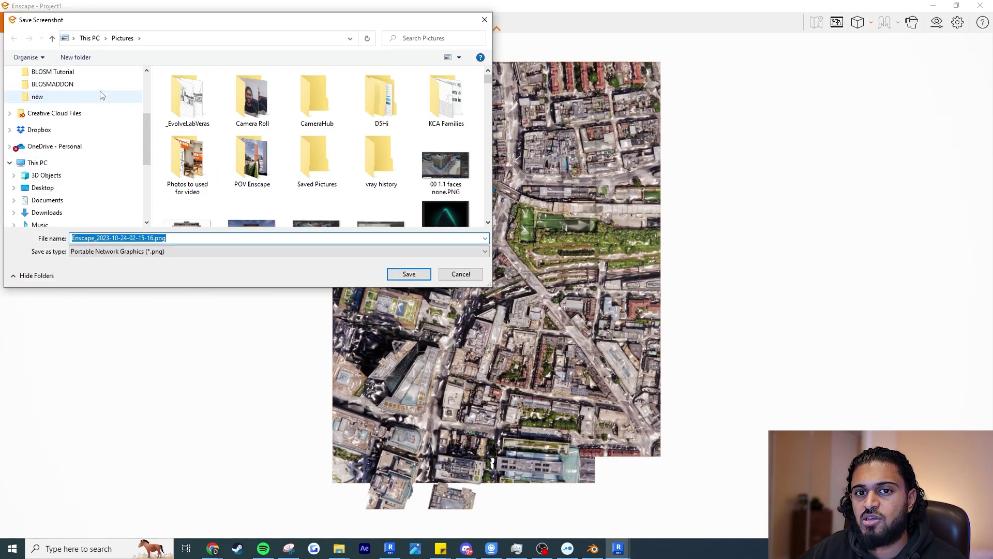
click(87, 96)
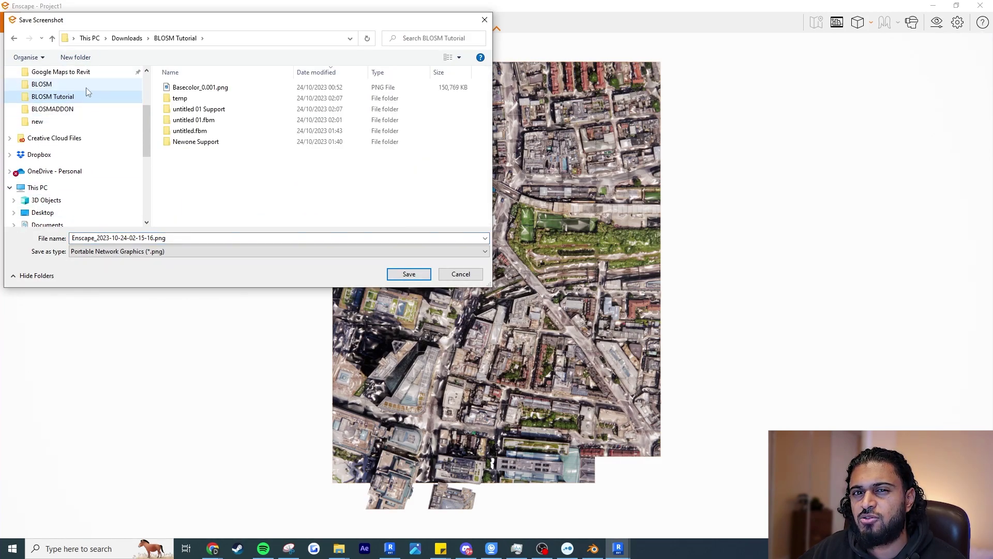
click(223, 236)
click(414, 275)
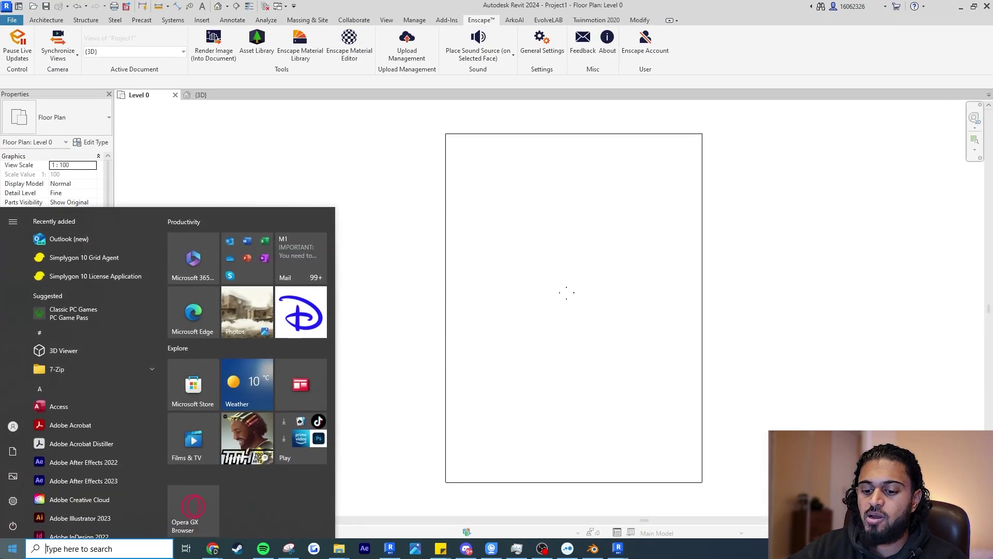
Launch Adobe Photoshop and bring its window to the front
text(photos)
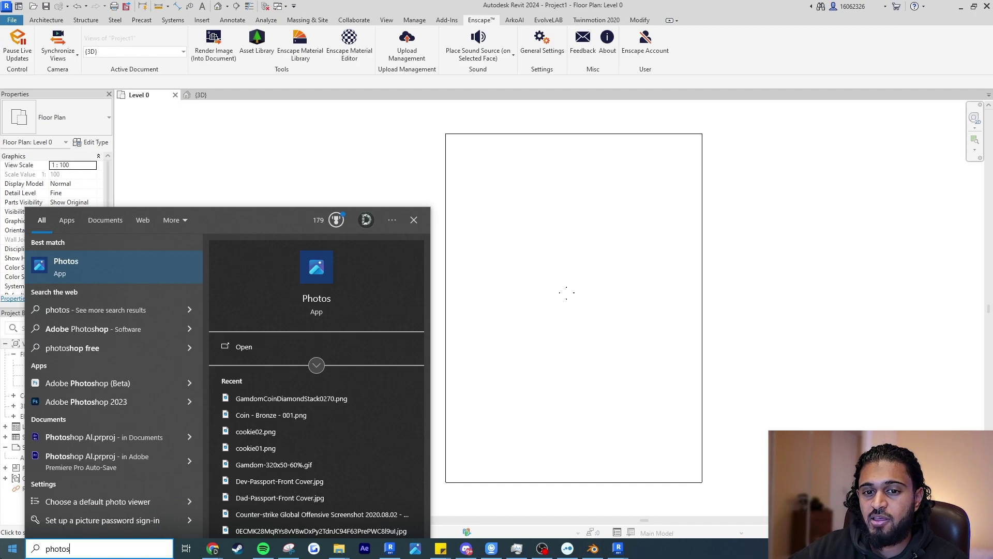
text(hop)
key(Return)
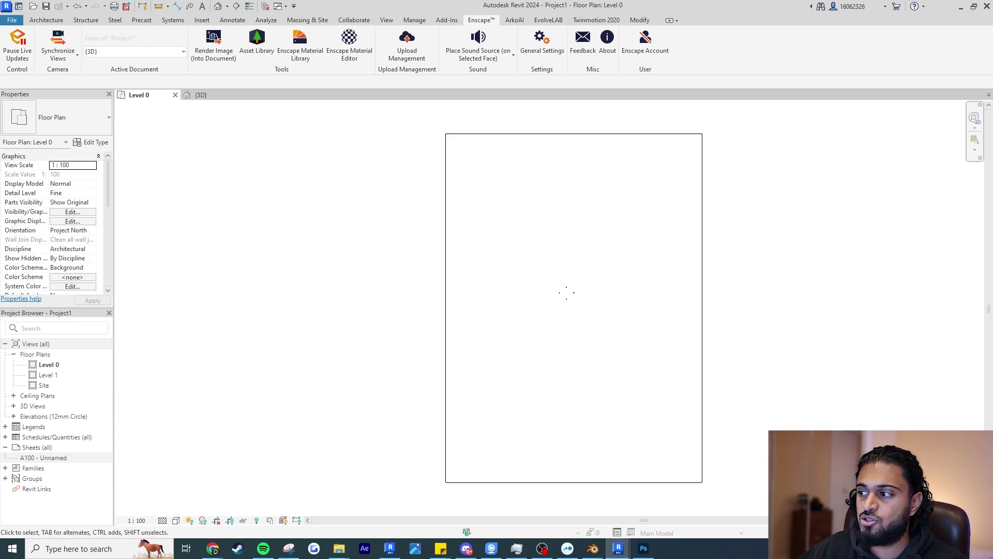
click(644, 549)
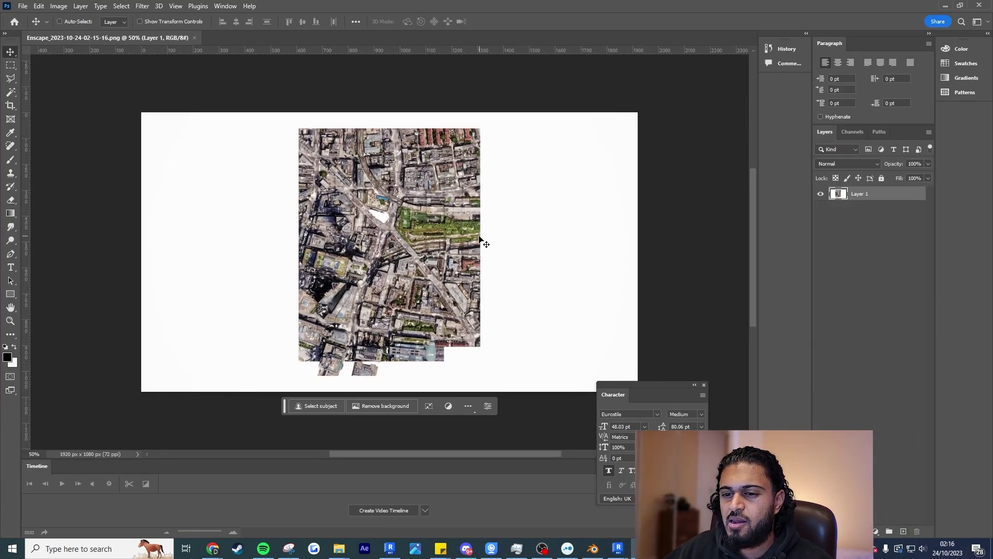
Select the white background around the city image with the Magic Wand and hide it with an inverted mask on Layer 1
key(w)
alt+scroll(286, 281, up, 1)
click(286, 281)
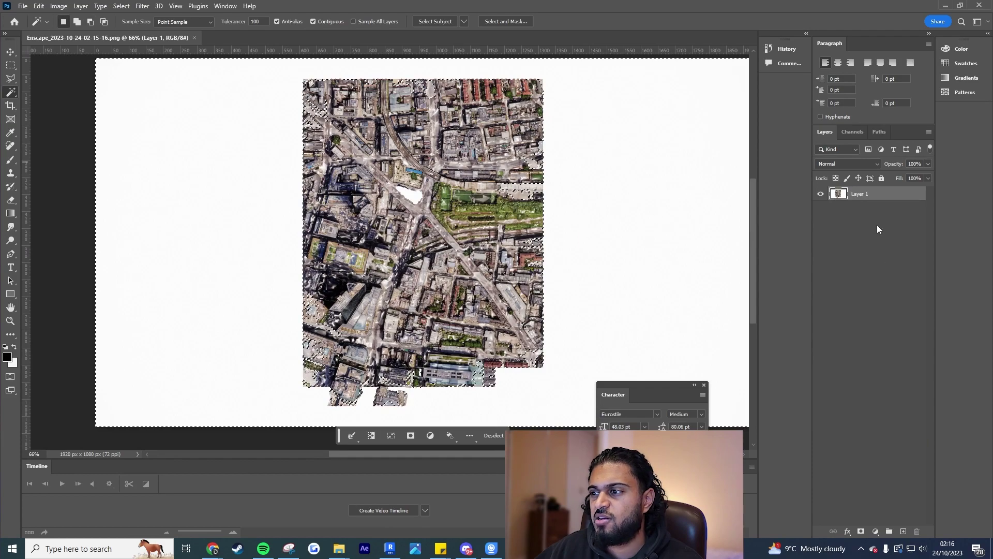
alt+click(861, 531)
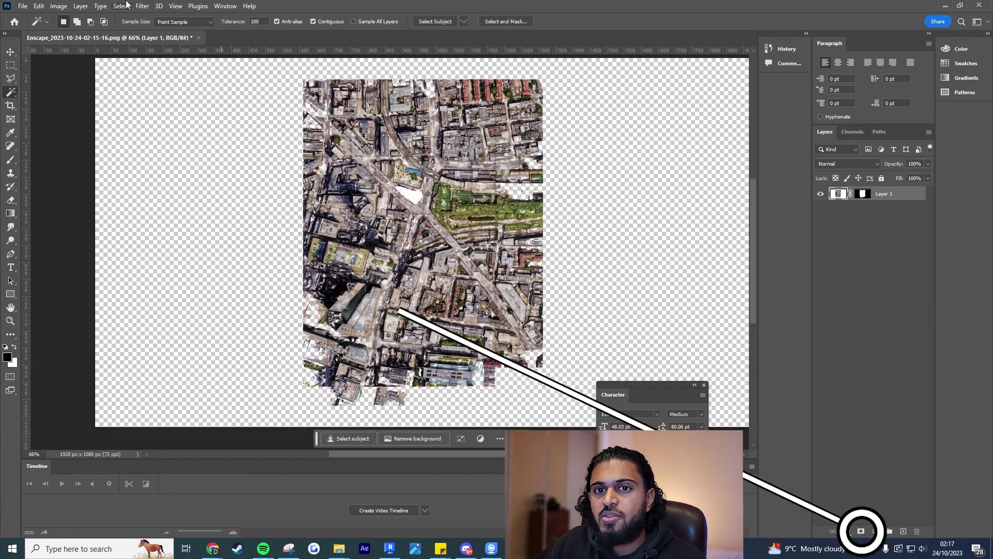
Trim the canvas to the city image based on transparent pixels, removing the empty area on all four sides
click(59, 6)
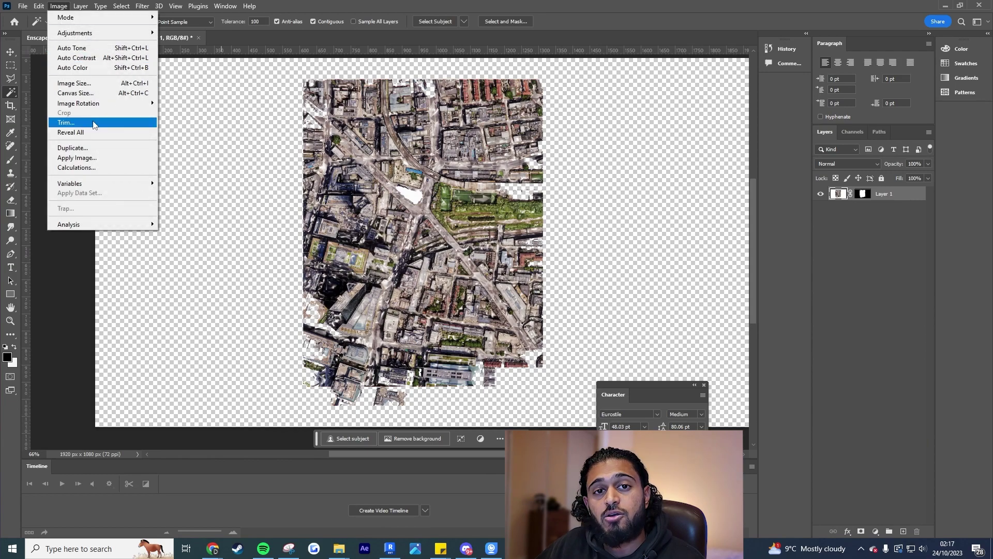
click(66, 123)
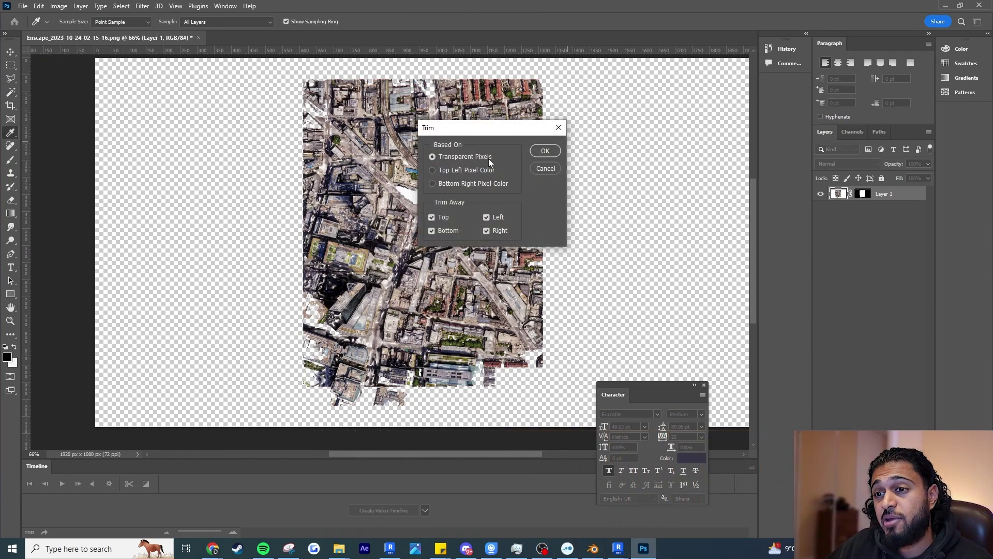
click(545, 151)
key(w)
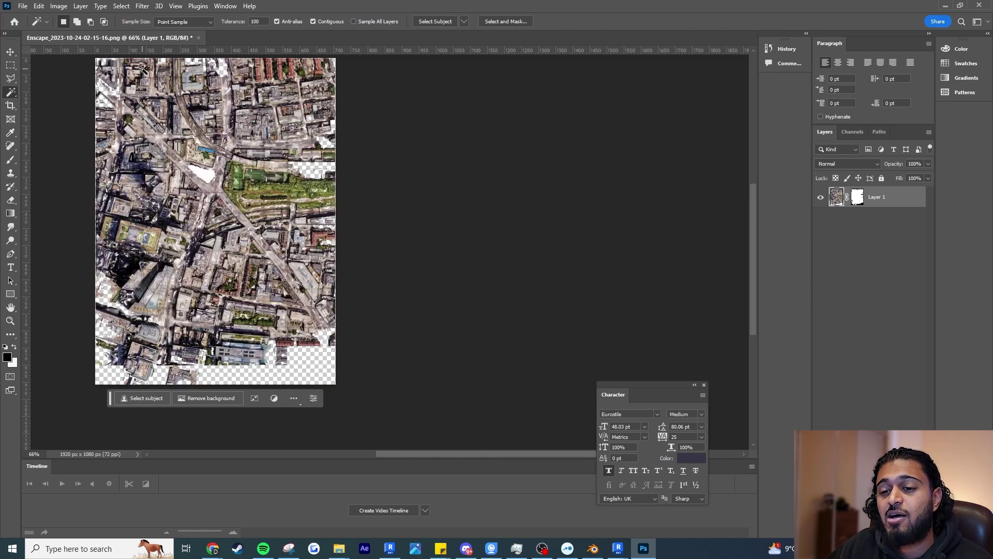
click(619, 549)
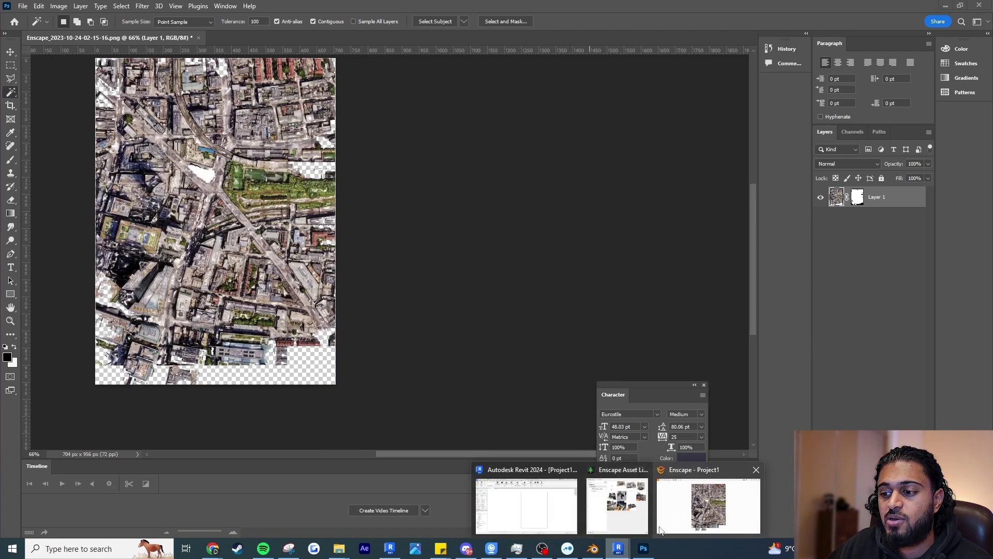
click(575, 514)
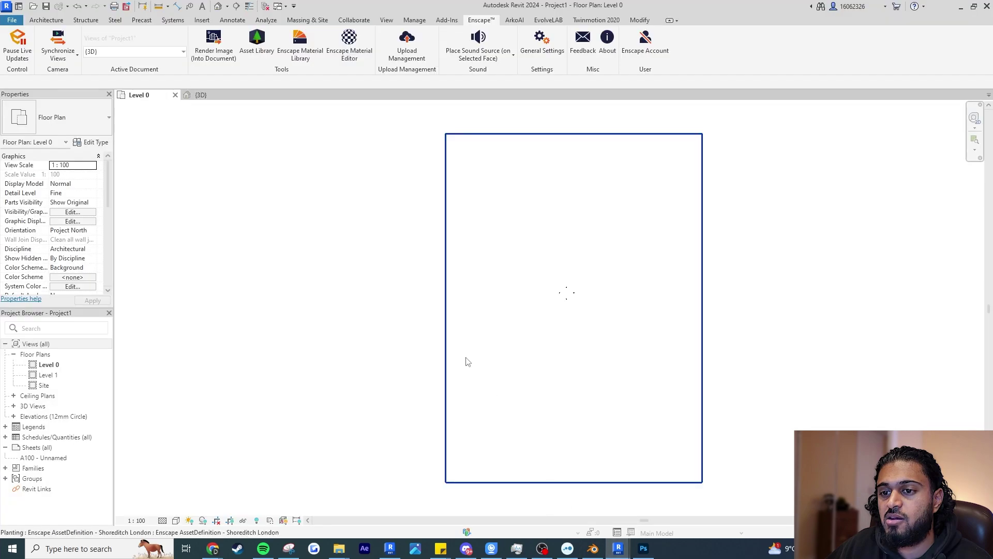
click(644, 549)
click(23, 6)
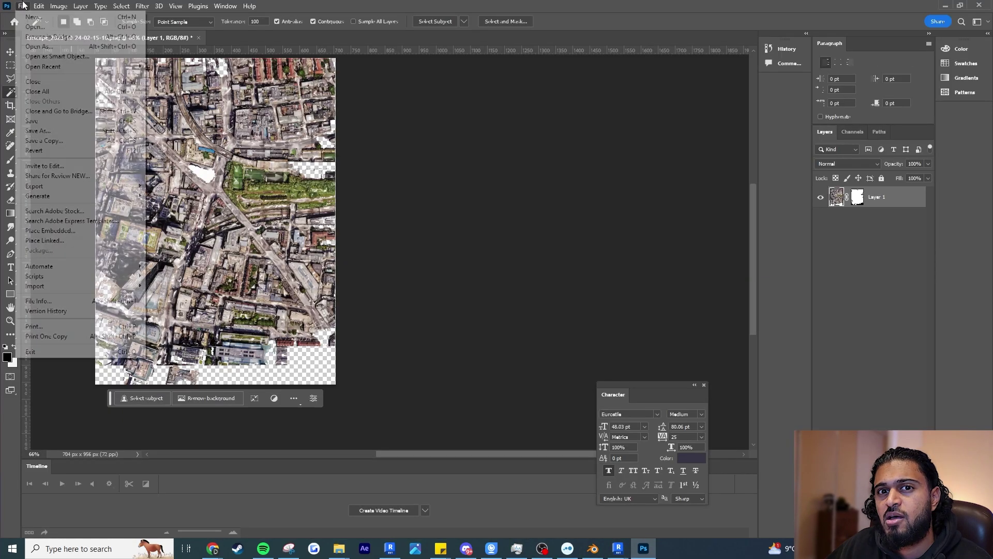
click(58, 133)
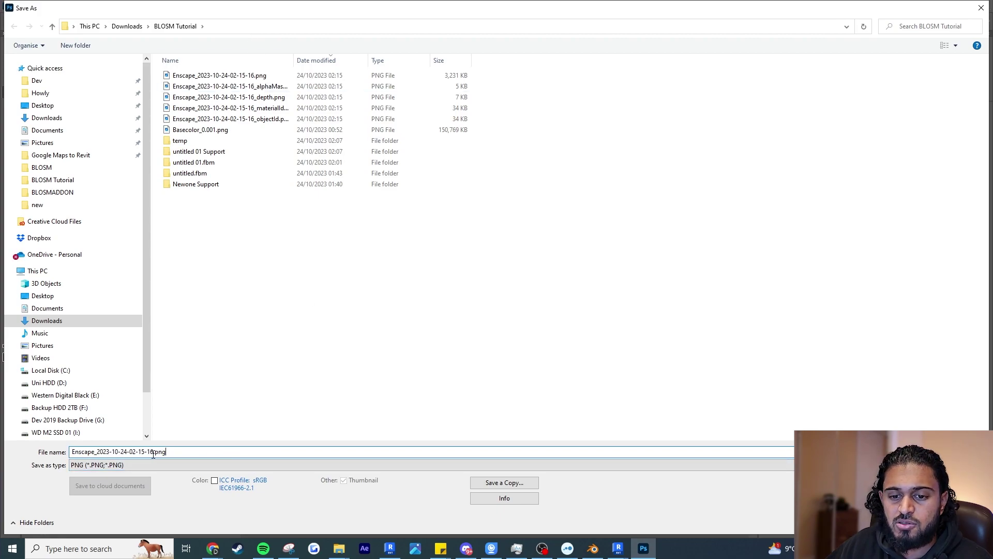
key(Return)
click(563, 163)
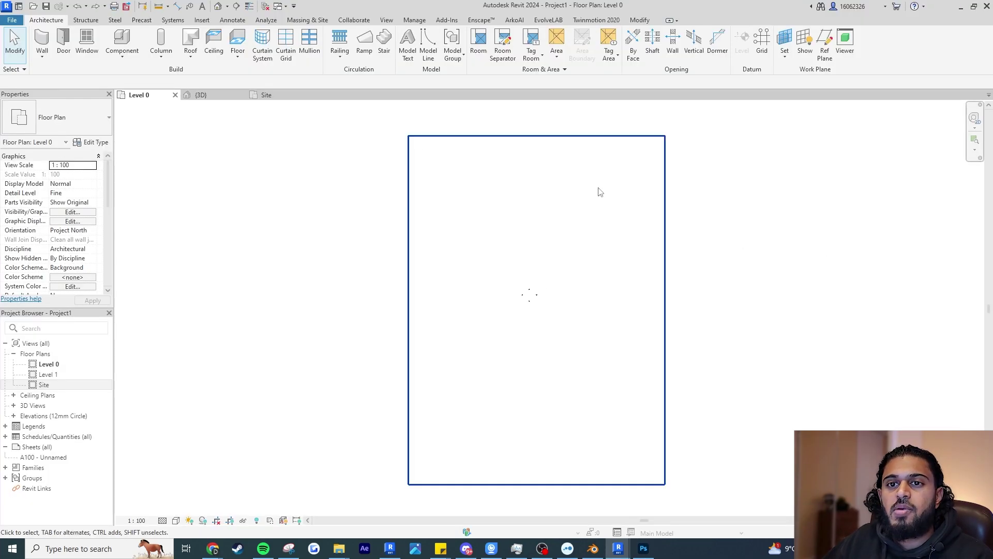
click(203, 20)
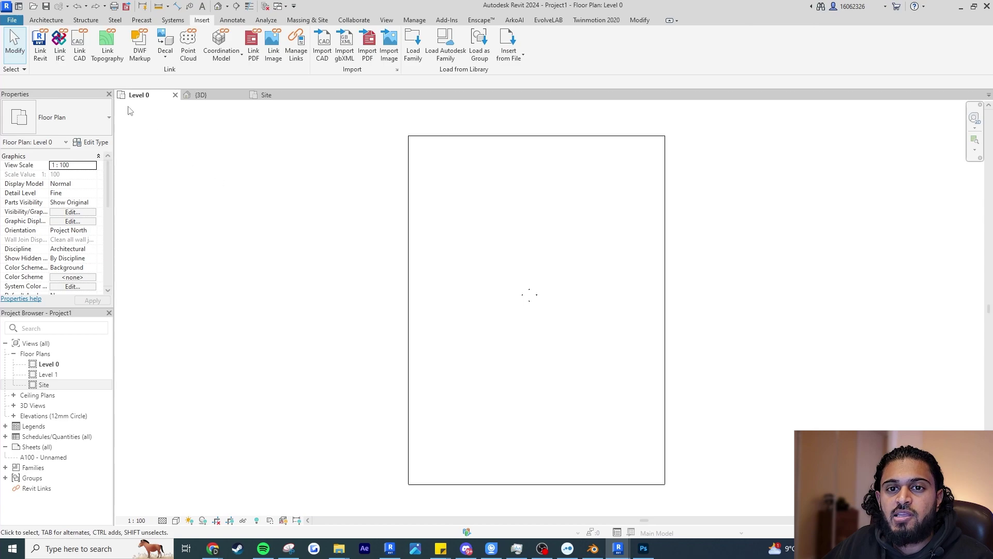
click(274, 54)
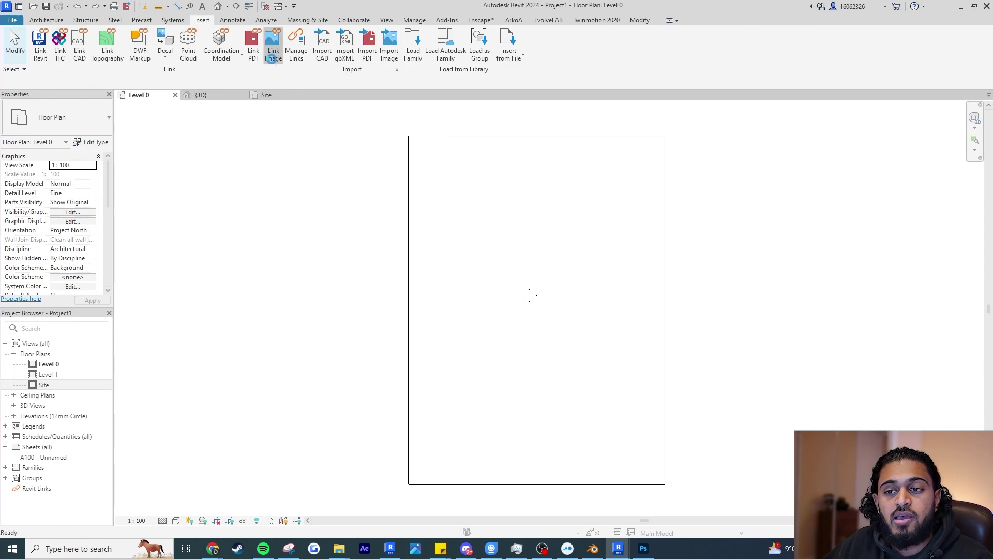
click(426, 194)
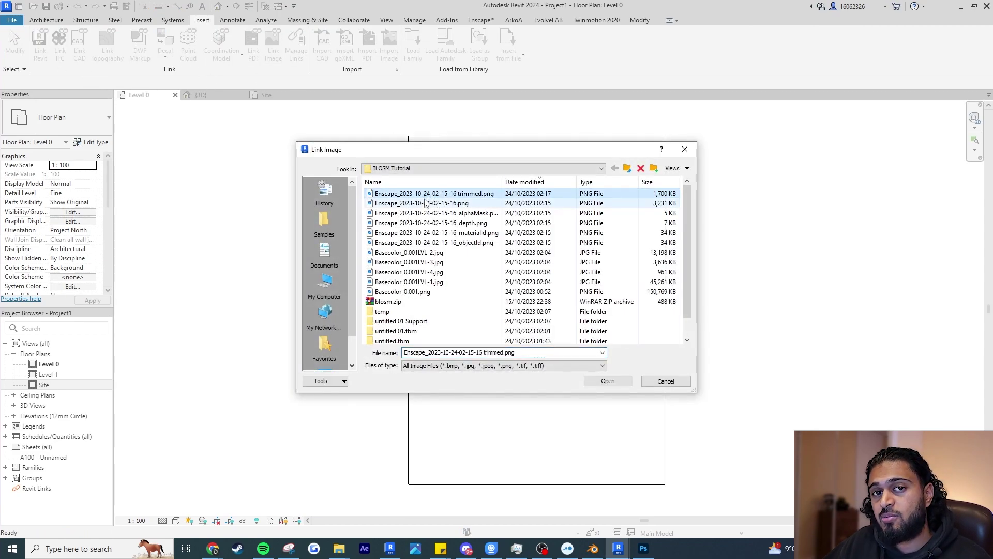
click(651, 553)
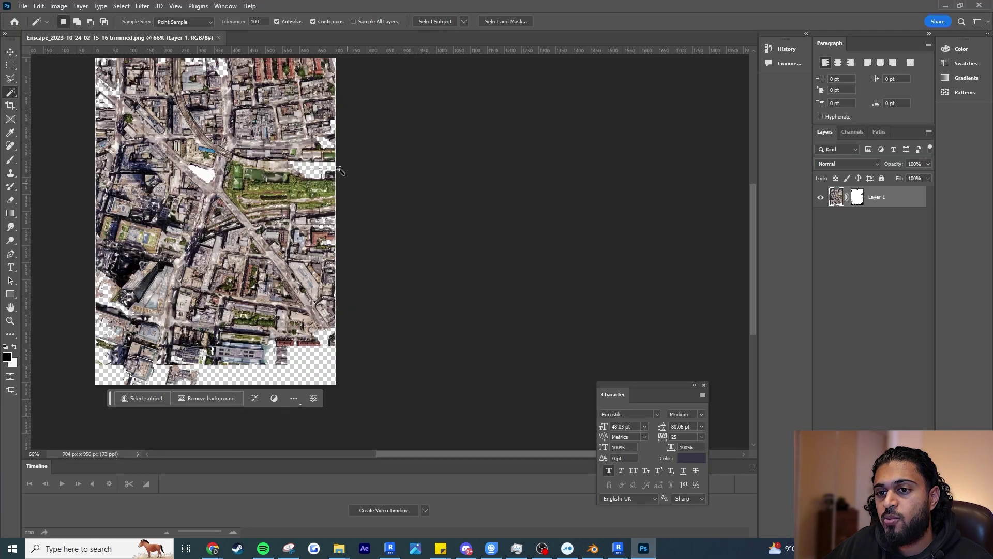
click(946, 6)
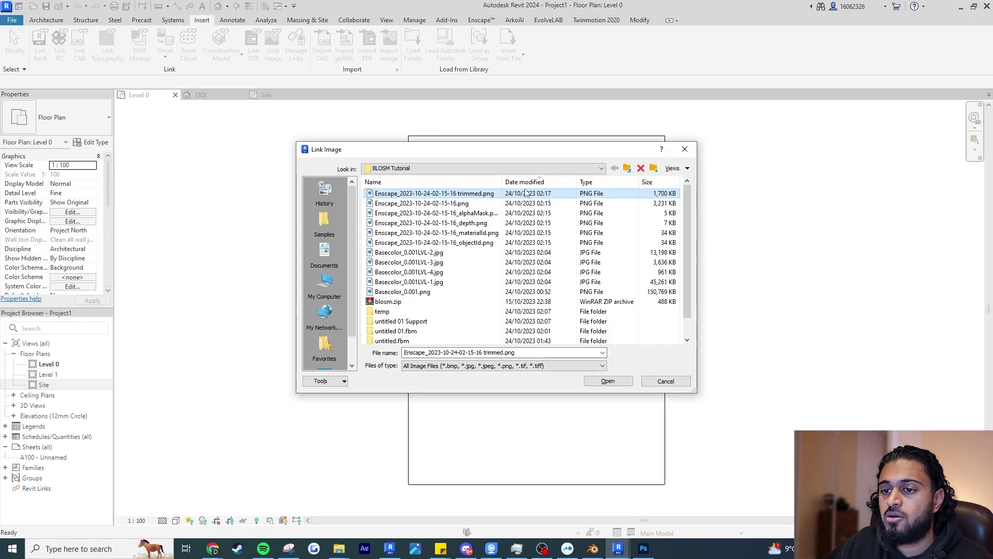
click(617, 378)
click(737, 241)
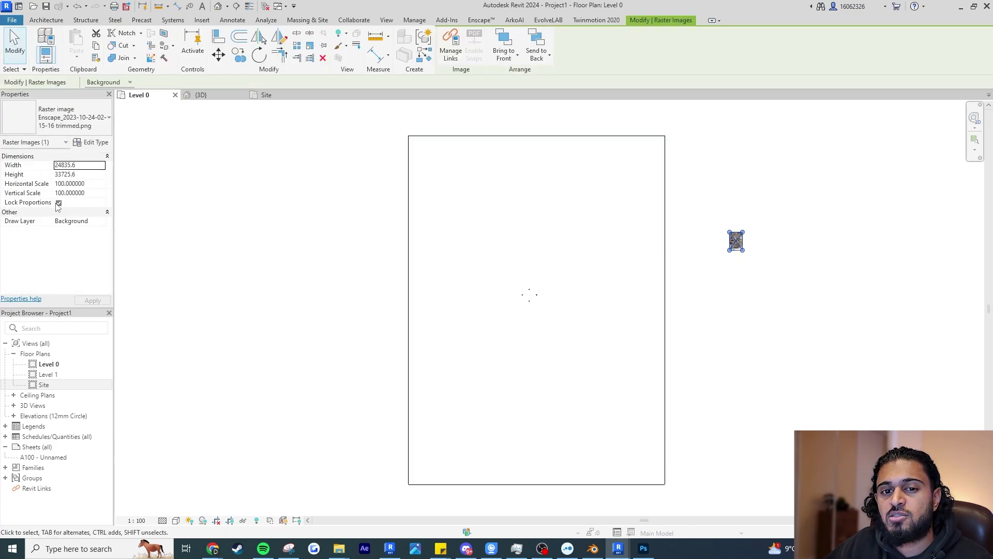
Set the linked image's draw layer to Foreground, then move and scale it to fit the asset outline, about 478255 wide
click(104, 223)
click(72, 238)
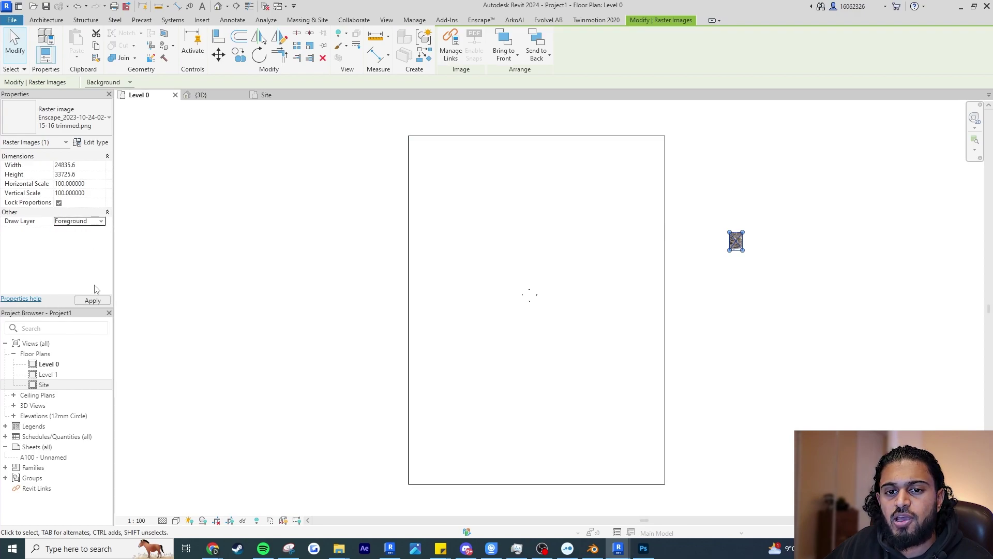
click(102, 304)
mouse_move(730, 241)
mouse_down()
mouse_move(412, 147)
mouse_move(560, 324)
mouse_move(665, 485)
mouse_up()
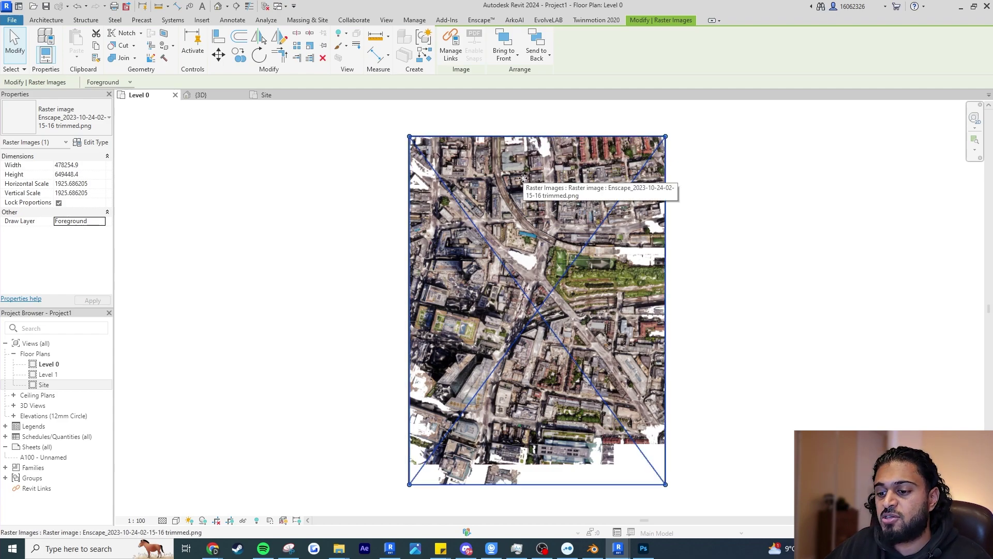
key(Left)
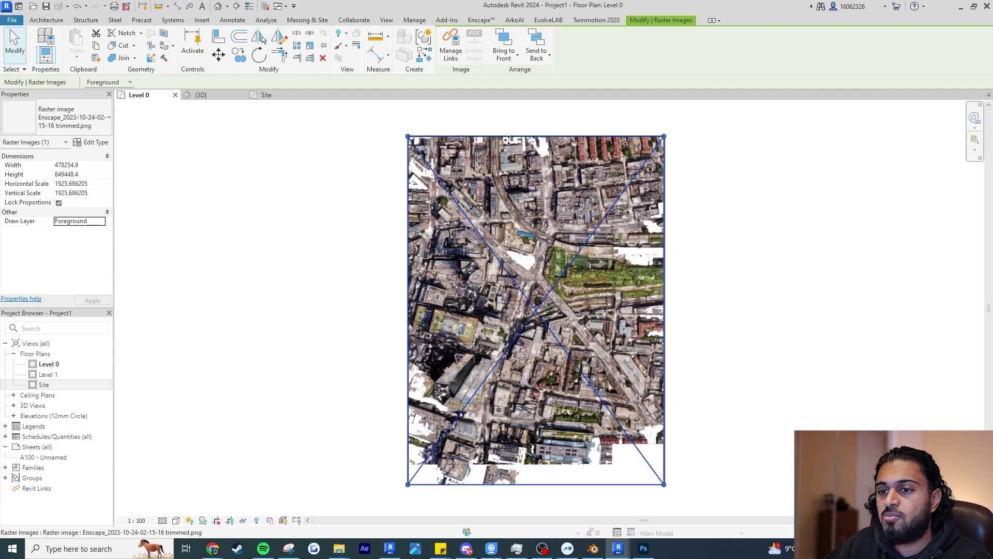
key(ctrl+z)
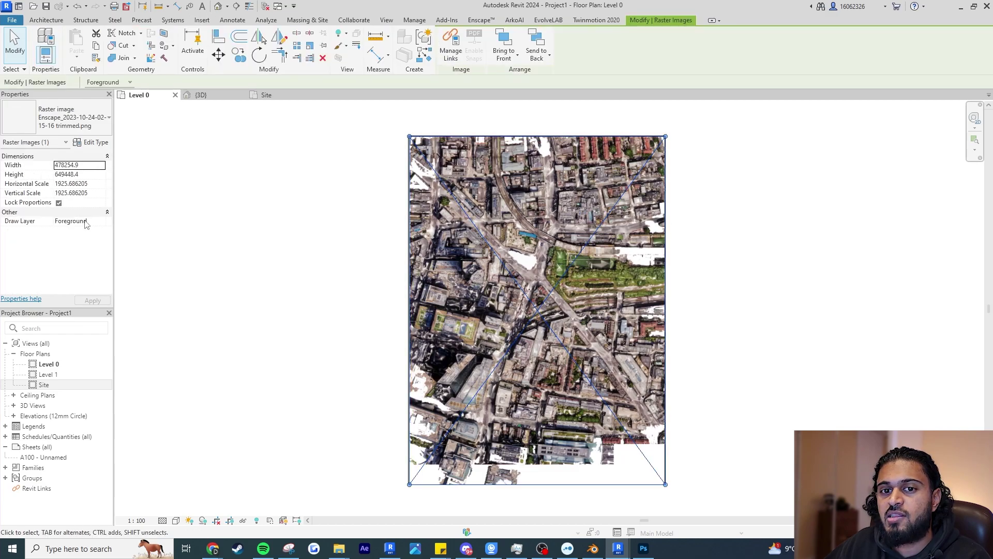
Set the fitted site image's draw layer to Background and deselect it
click(105, 222)
click(72, 230)
click(91, 301)
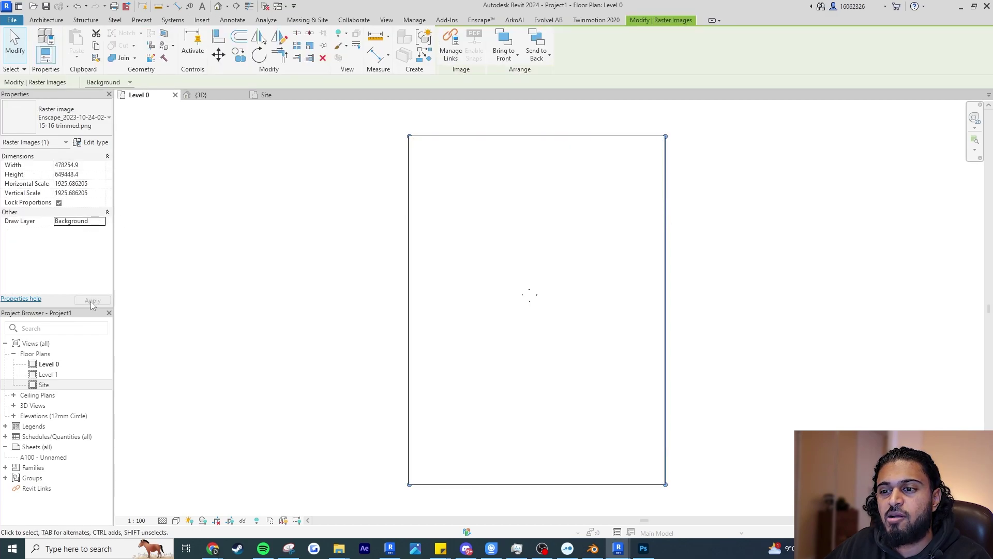
click(388, 162)
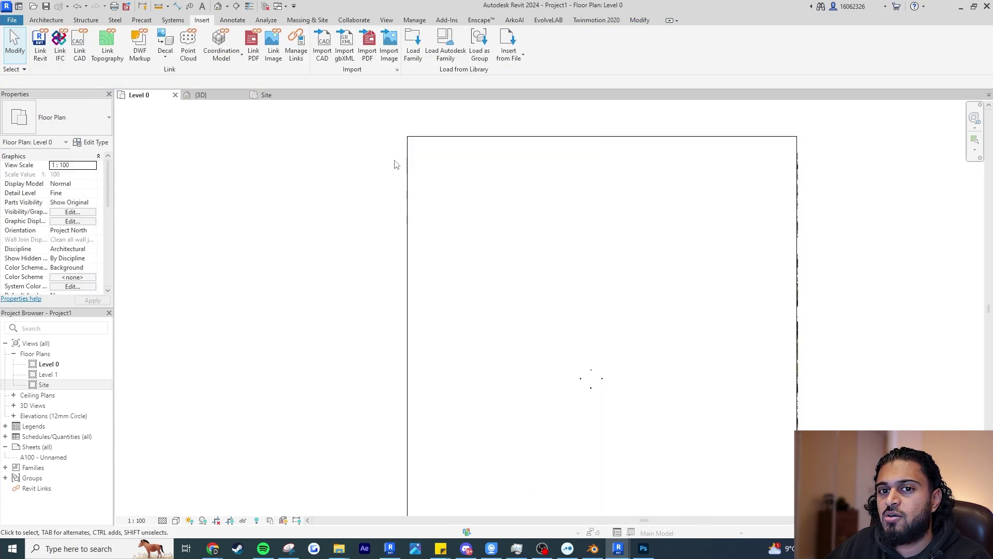
Hide the Shoreditch London Enscape asset element in the Level 0 view to expose the site image
click(403, 162)
right_click(368, 168)
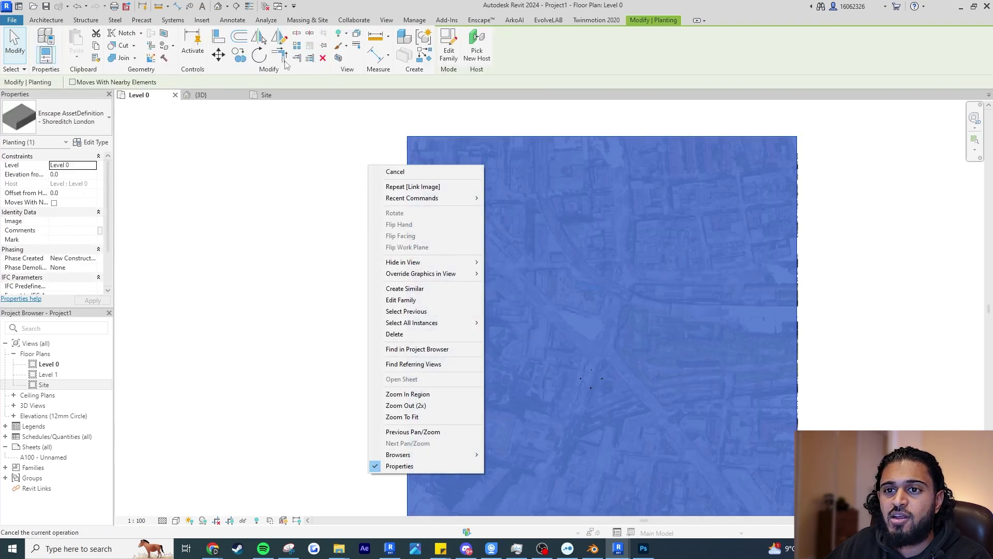
mouse_move(455, 263)
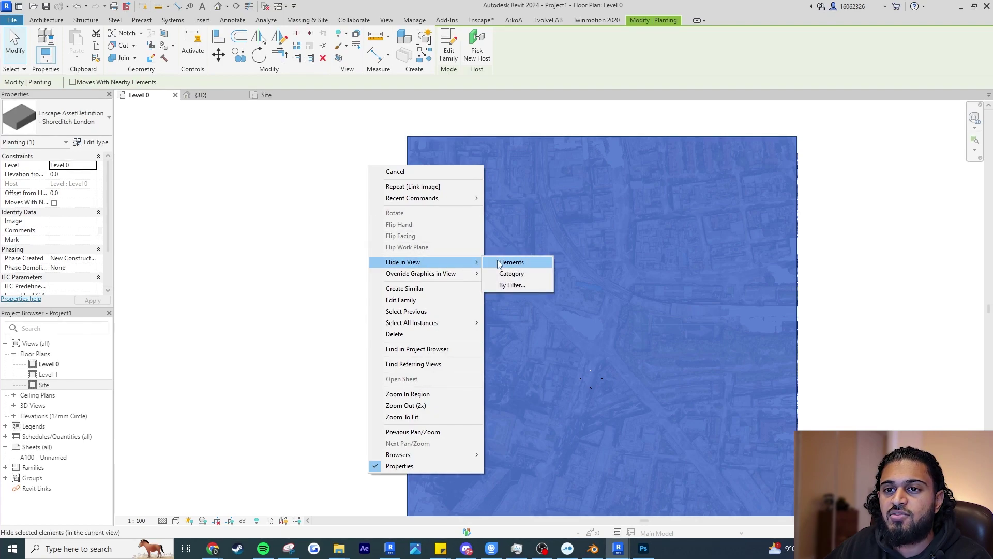
click(500, 262)
click(403, 162)
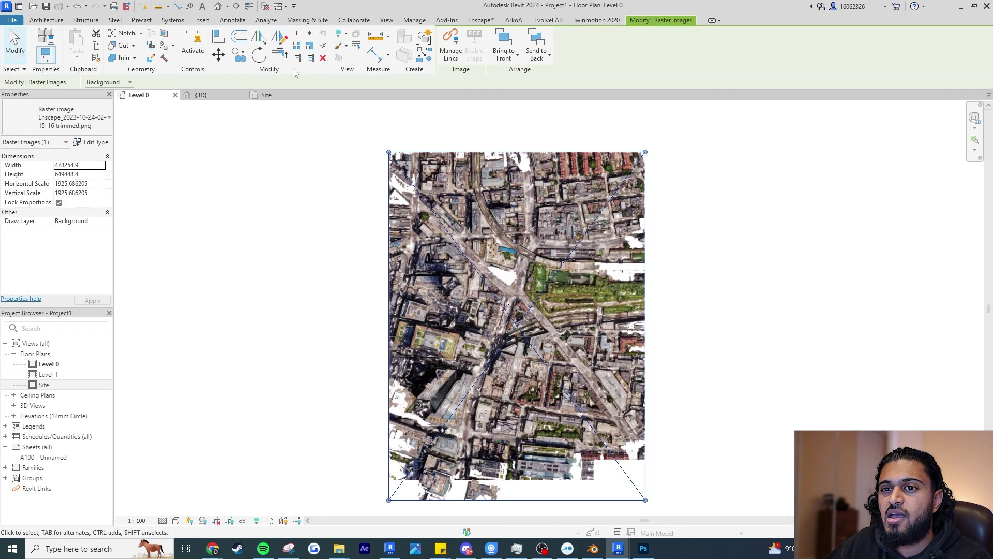
click(273, 104)
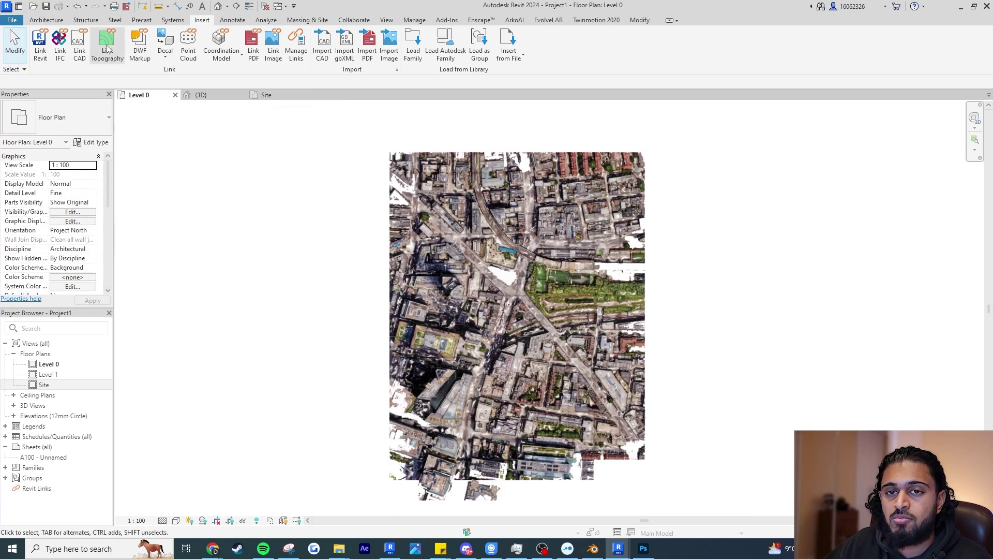
Link the Revit model Proposed Building 01 2024.rvt using Auto - Internal Origin to Internal Origin positioning
click(40, 47)
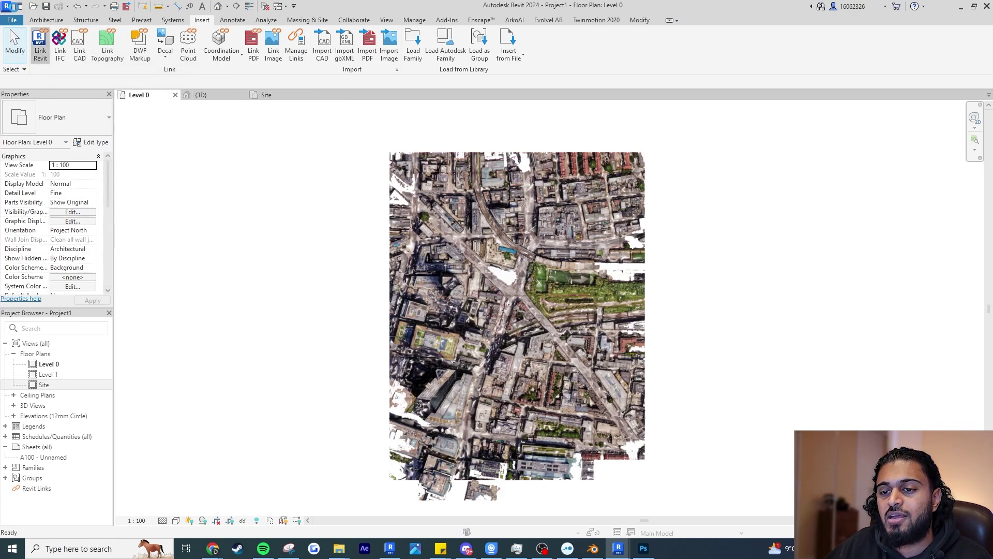
click(464, 256)
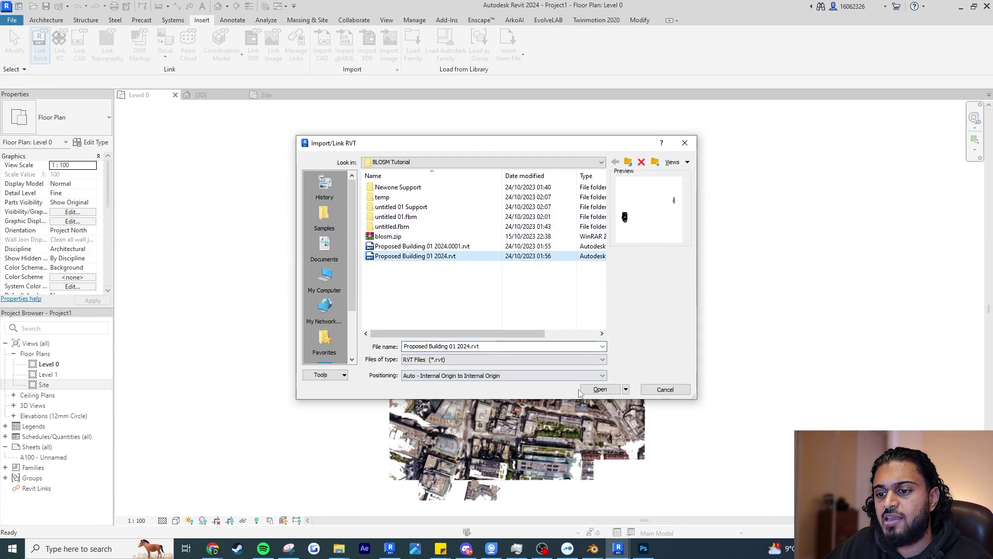
click(591, 392)
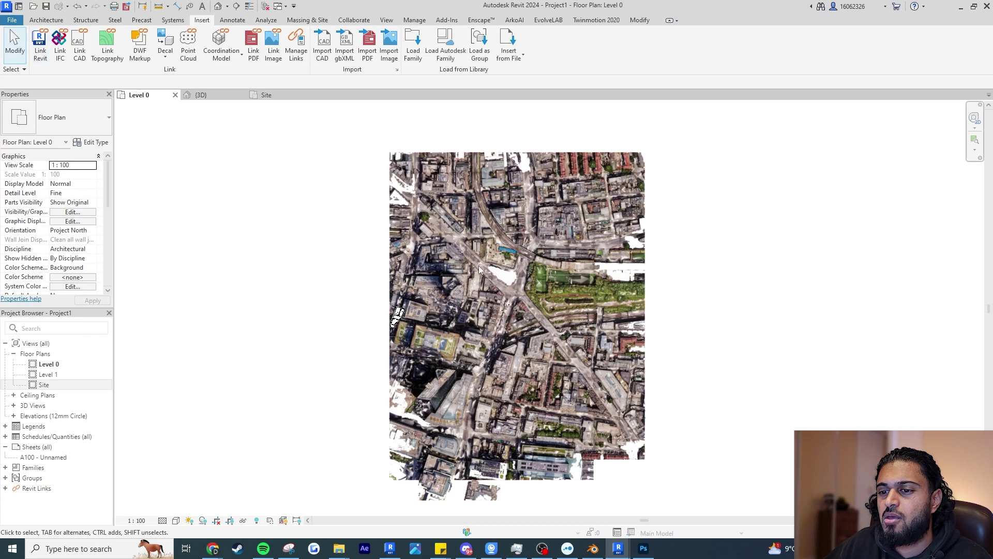
Try drawing a straight wall along the southwest edge of the white gap at the road junction
scroll(481, 266, up, 3)
click(46, 19)
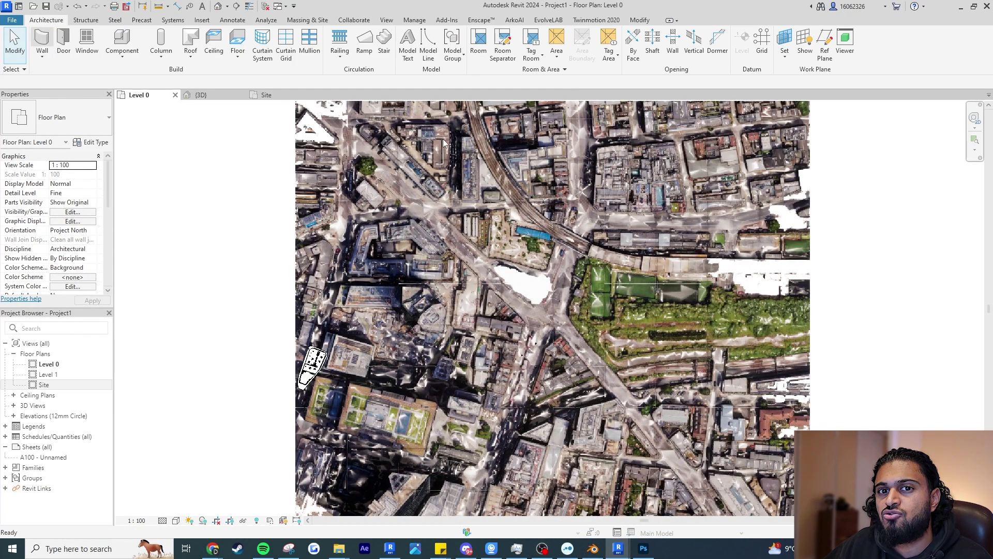
key(w)
key(a)
scroll(495, 270, up, 5)
click(412, 244)
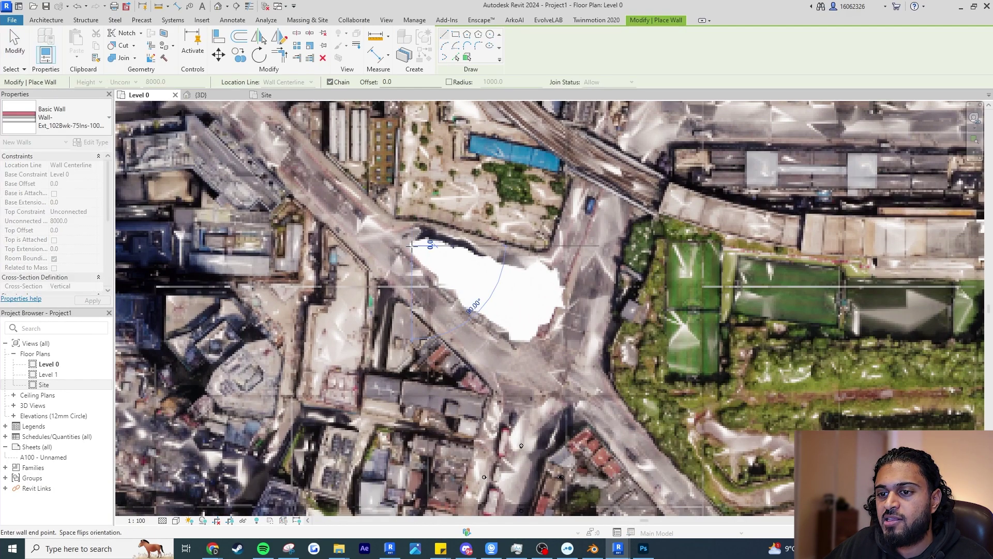
click(508, 339)
key(Escape)
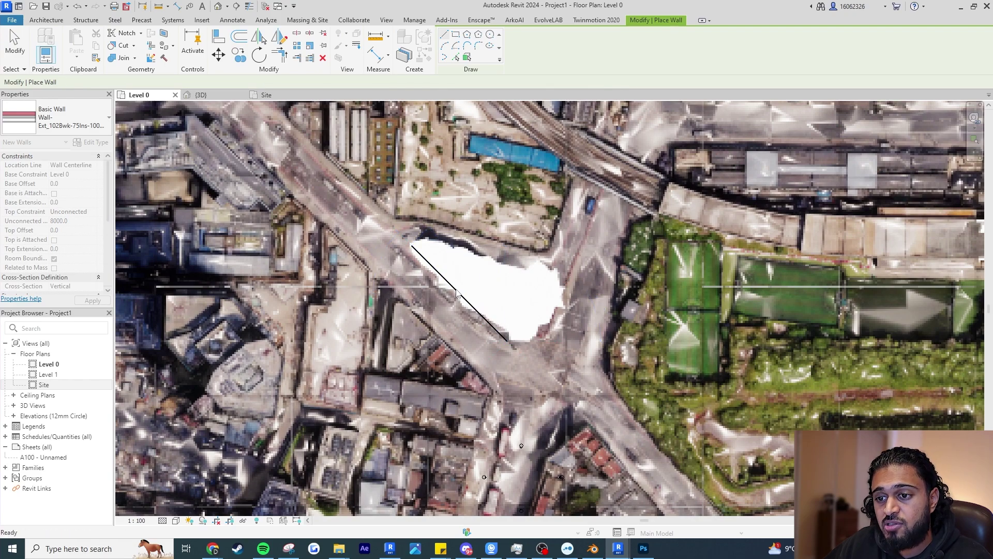
key(Escape)
Move the linked proposed building from the image's west edge onto the white gap at the road junction
scroll(429, 352, down, 3)
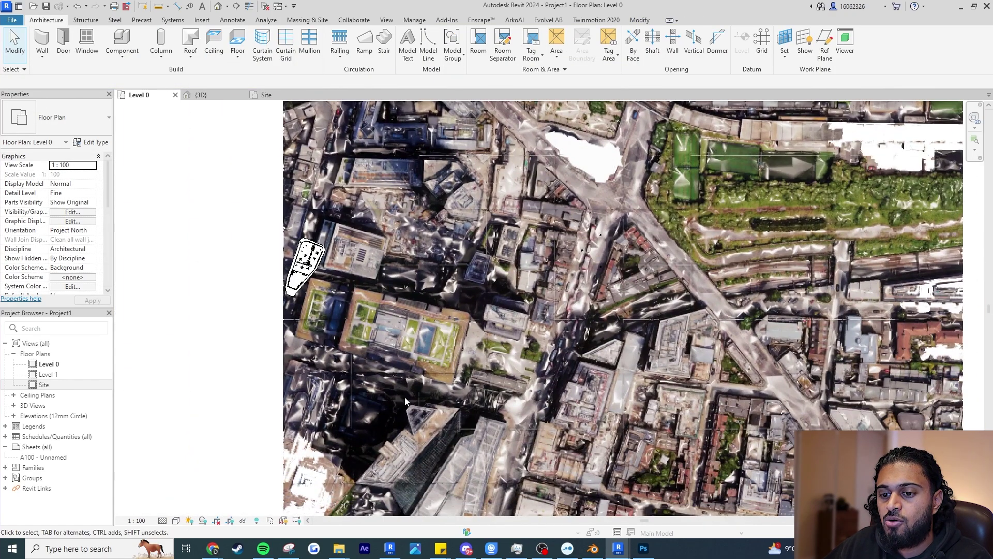
click(310, 277)
drag(310, 276, 583, 218)
middle_drag(583, 218, 560, 244)
scroll(559, 245, up, 2)
scroll(466, 285, up, 2)
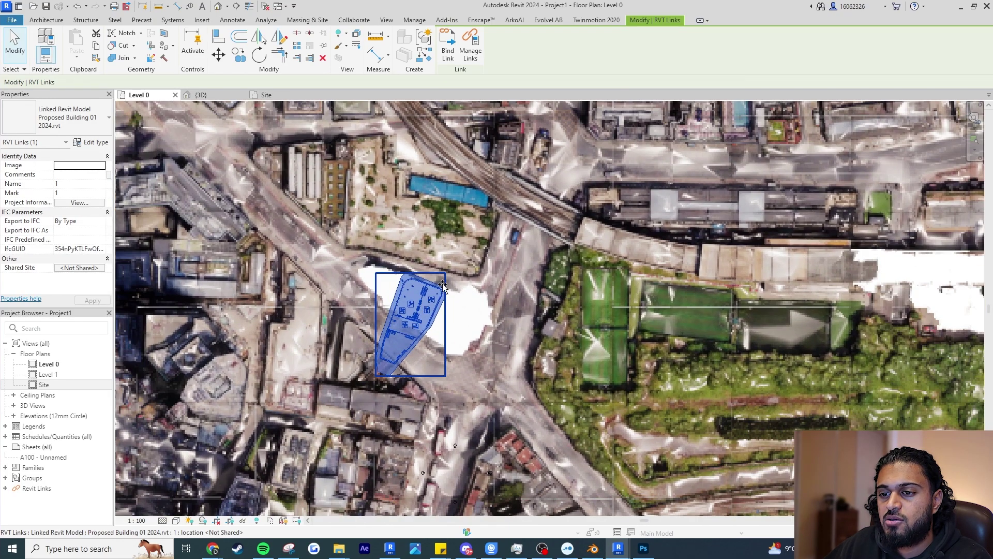
scroll(445, 283, down, 1)
scroll(445, 283, up, 2)
Rotate the linked proposed building about half a turn around its centre on the white gap
click(259, 54)
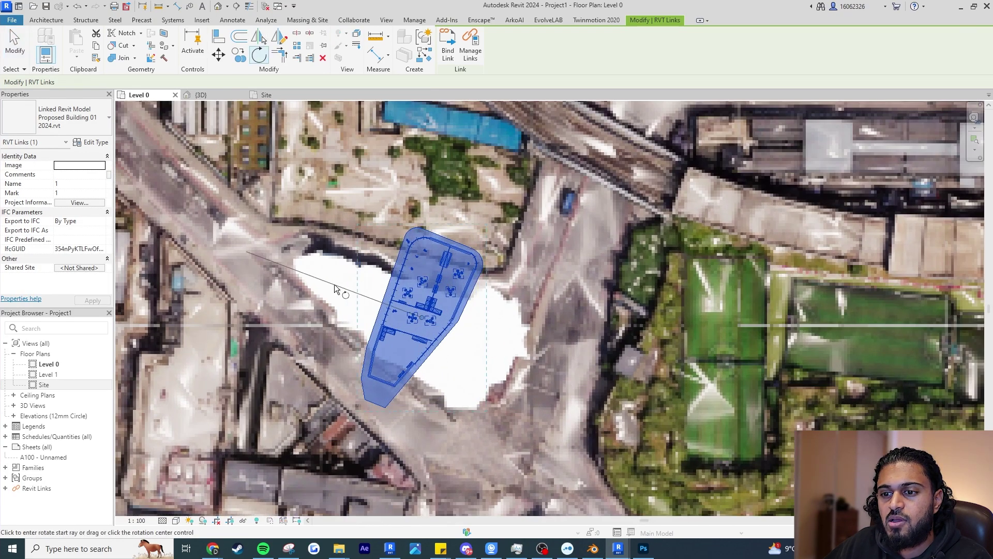
click(333, 287)
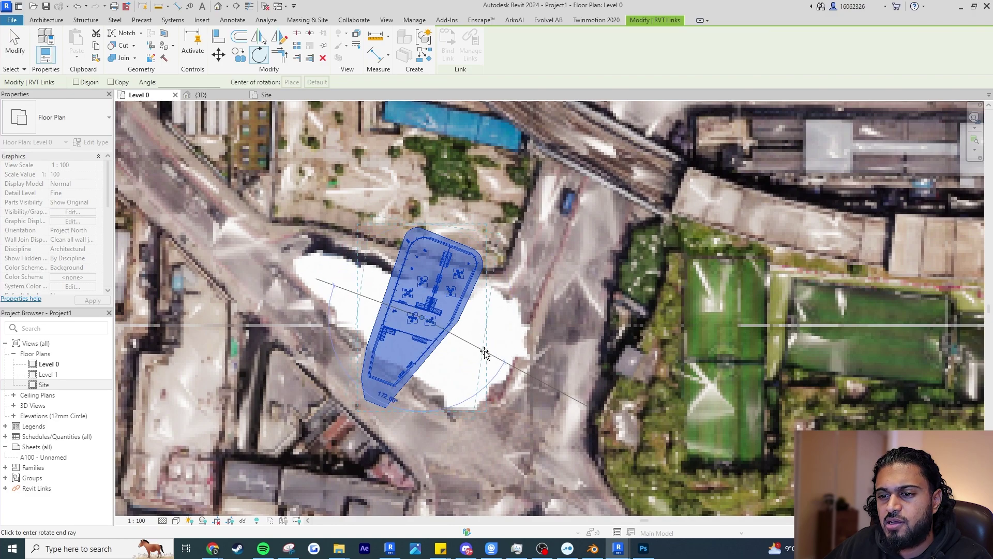
click(502, 343)
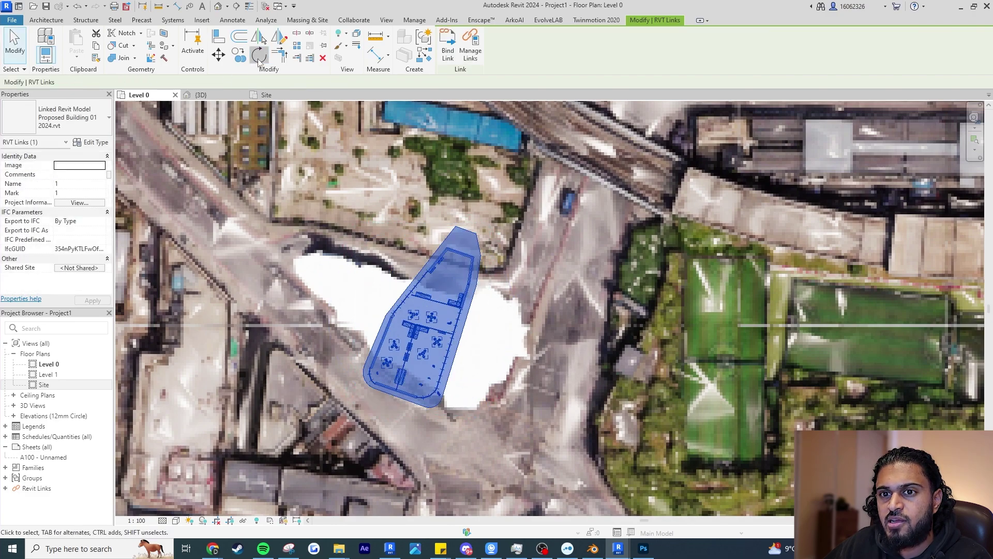
Rotate the linked proposed building roughly a quarter turn clockwise so its length lies across the white gap
click(258, 54)
click(454, 150)
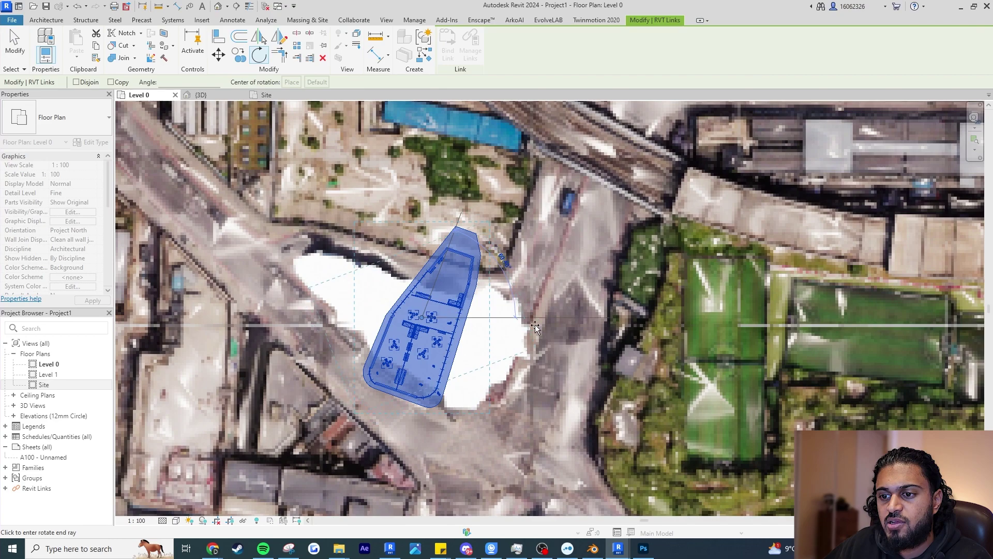
click(495, 340)
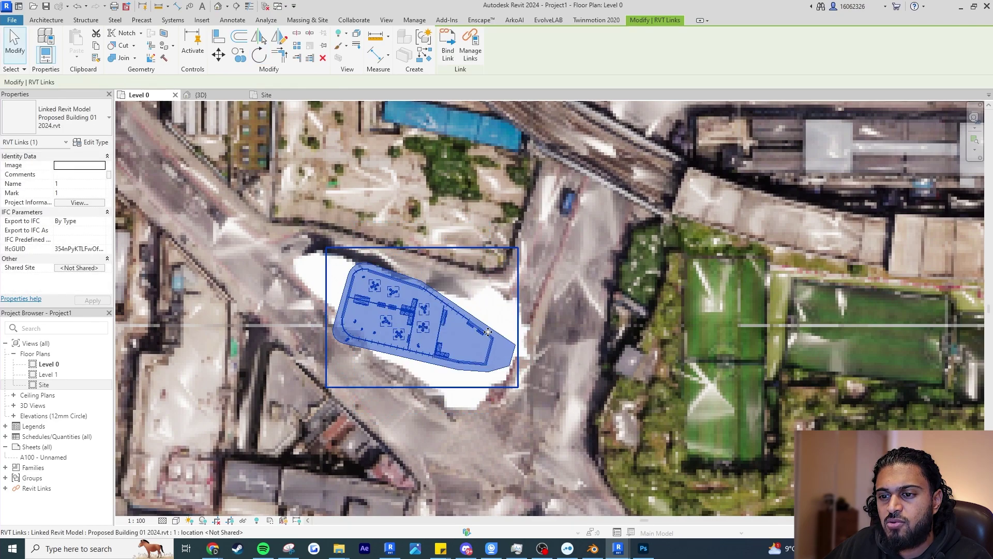
Rotate the linked proposed building by 185 degrees, then nudge and slightly rotate it clockwise to fit the outline of the white gap
click(259, 54)
text(18)
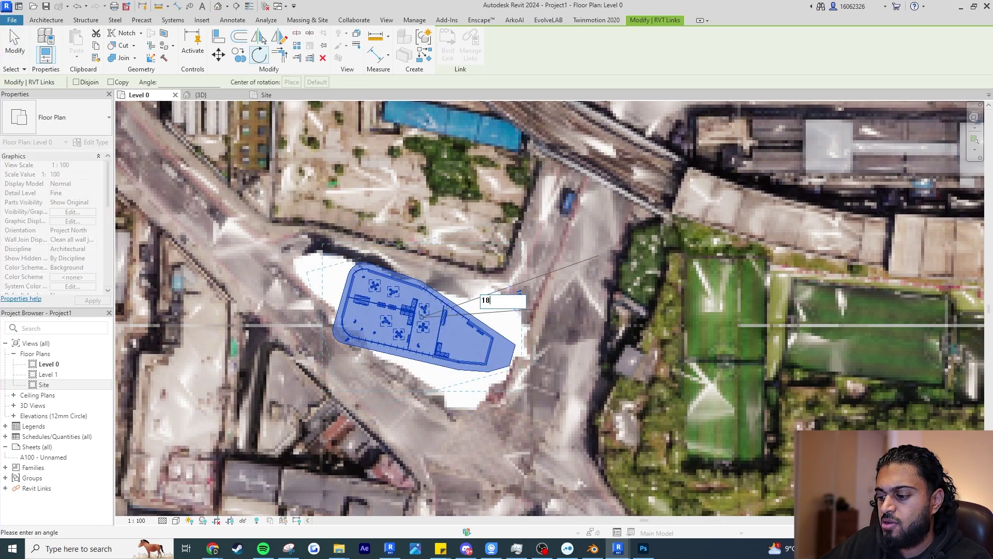
text(5)
key(Return)
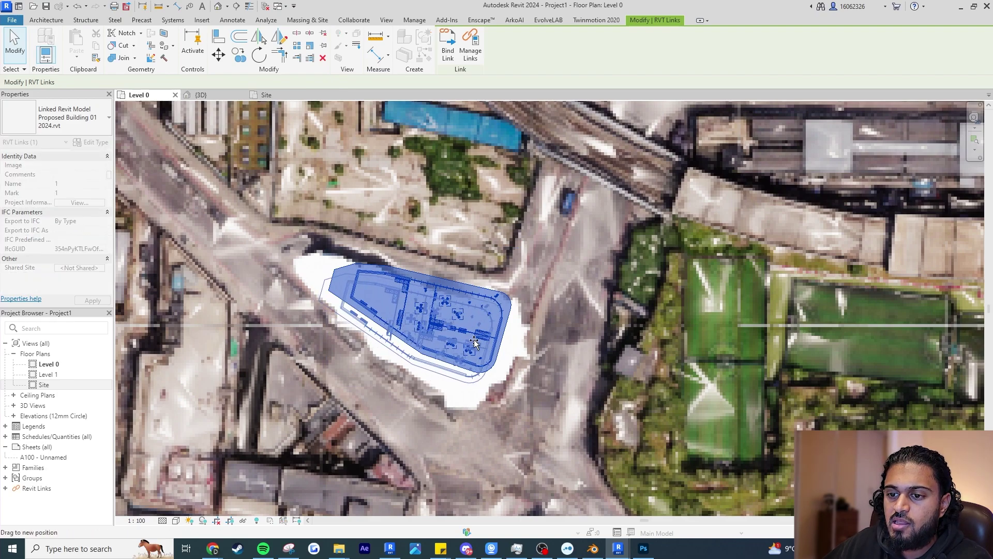
click(264, 50)
click(306, 287)
click(308, 278)
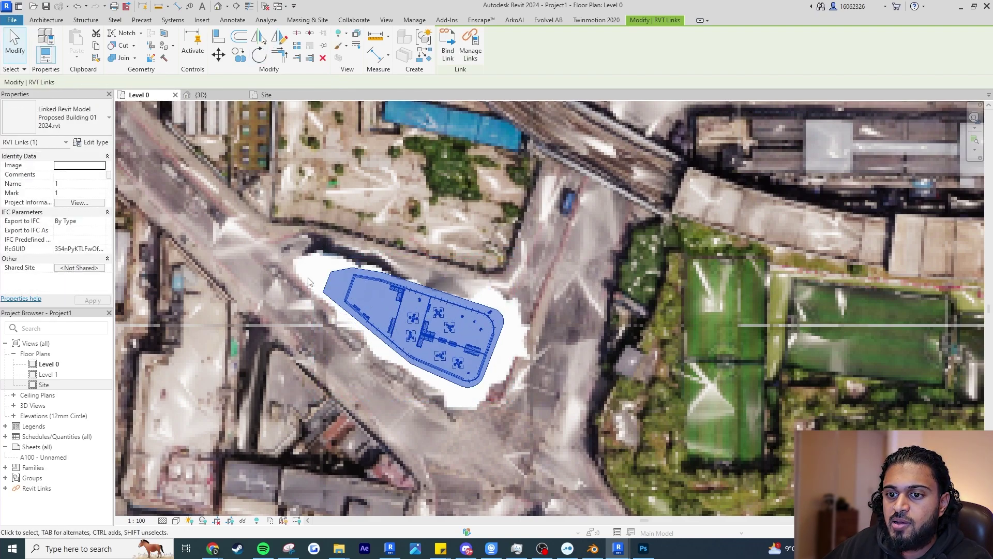
Open the {3D} view and resume Enscape's live updates so the render includes the linked proposed building
click(215, 96)
click(461, 222)
mouse_move(621, 553)
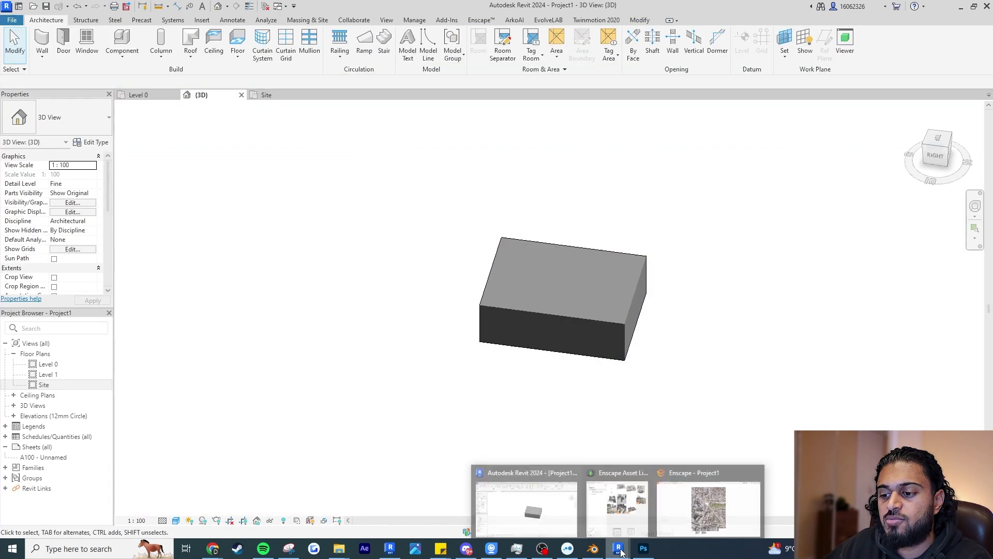
click(706, 502)
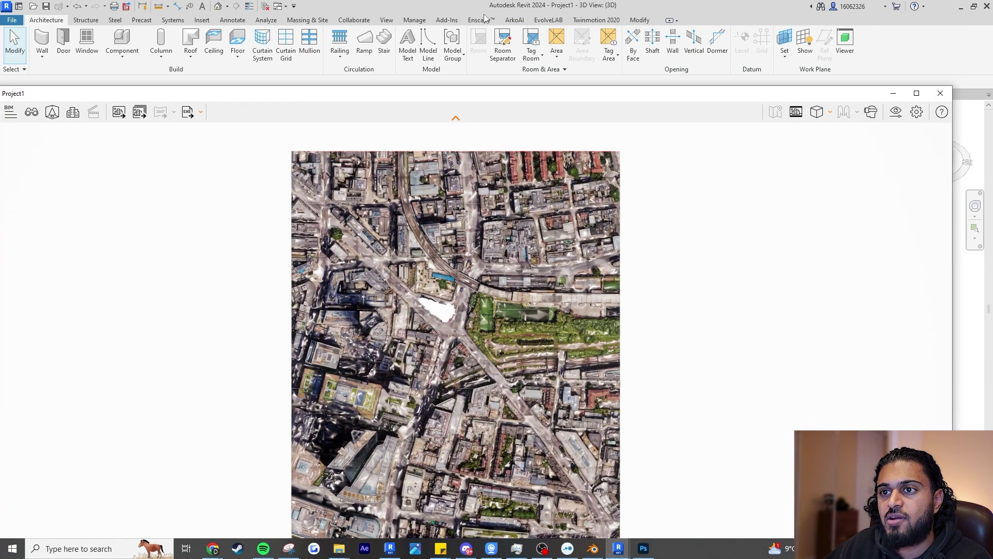
click(481, 19)
click(15, 46)
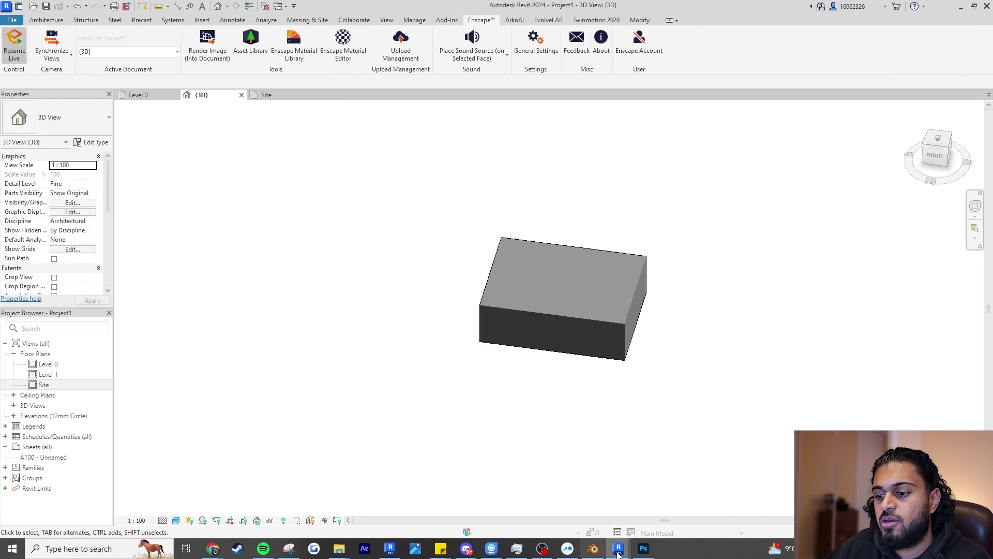
mouse_move(621, 554)
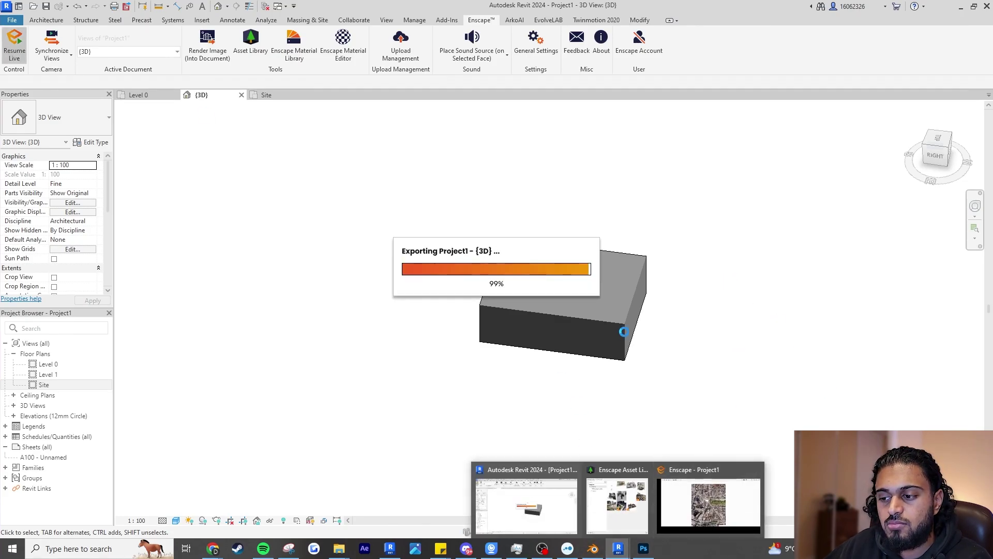
click(643, 470)
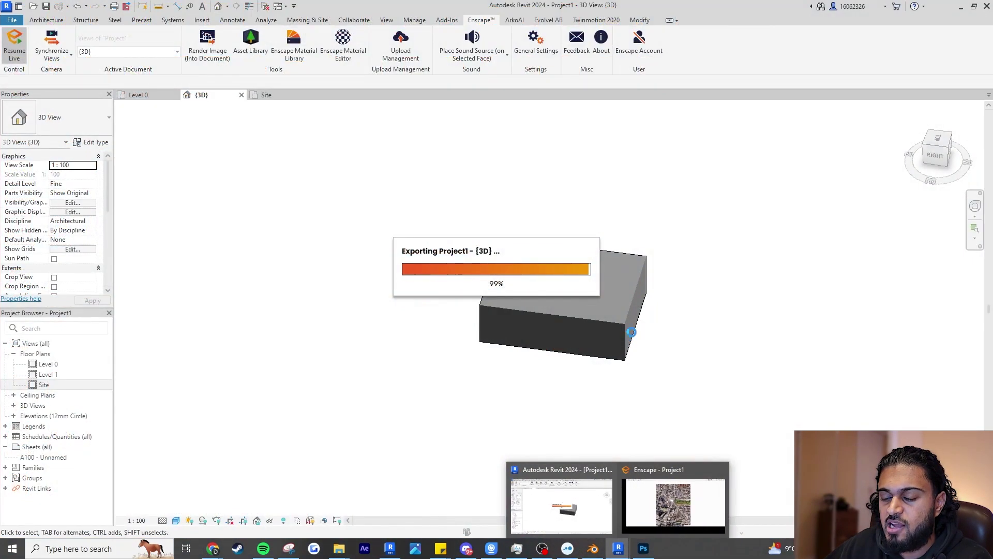
click(693, 468)
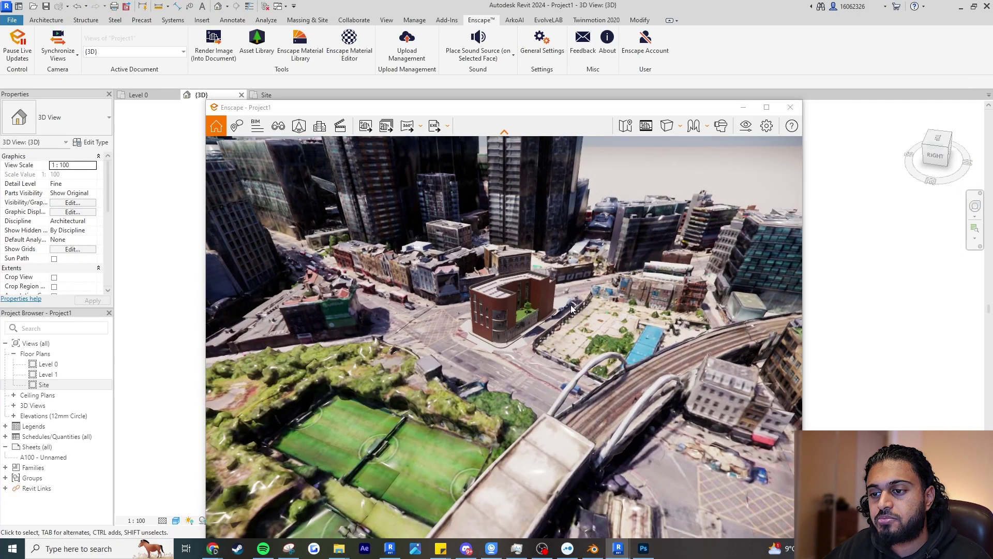
Compare the proposed building's position on the Level 0 site image with its position in the Enscape city render
drag(631, 108, 675, 271)
click(154, 96)
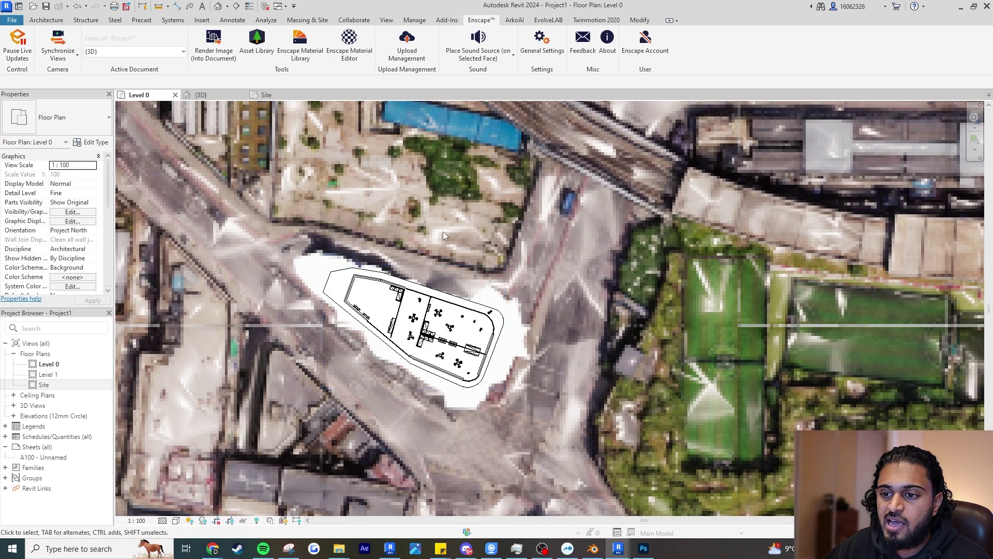
scroll(465, 230, down, 5)
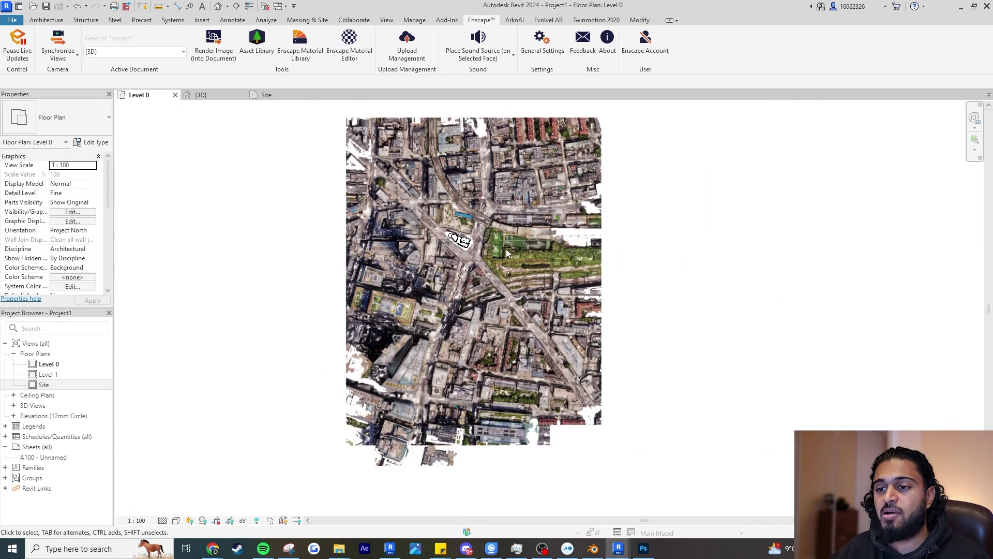
click(673, 507)
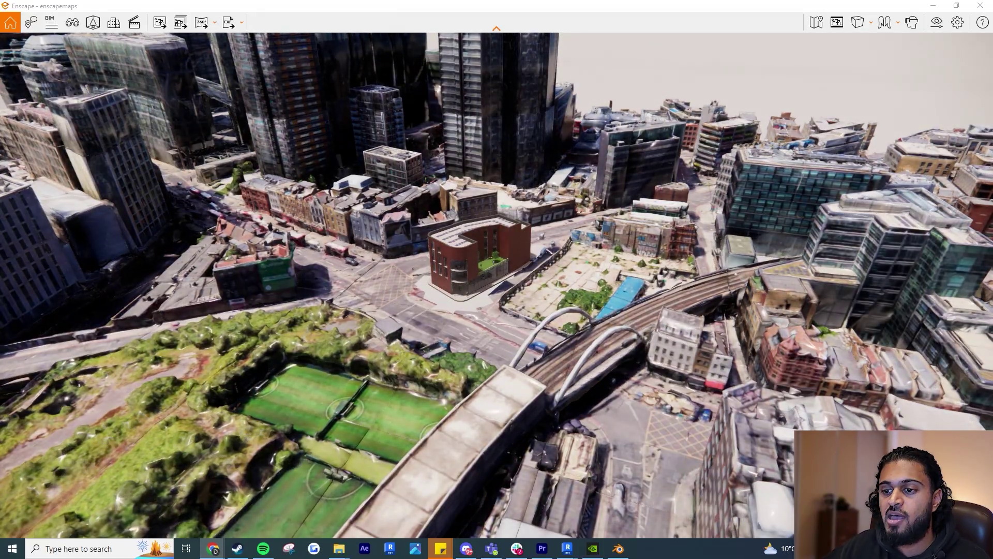
right_drag(522, 309, 393, 227)
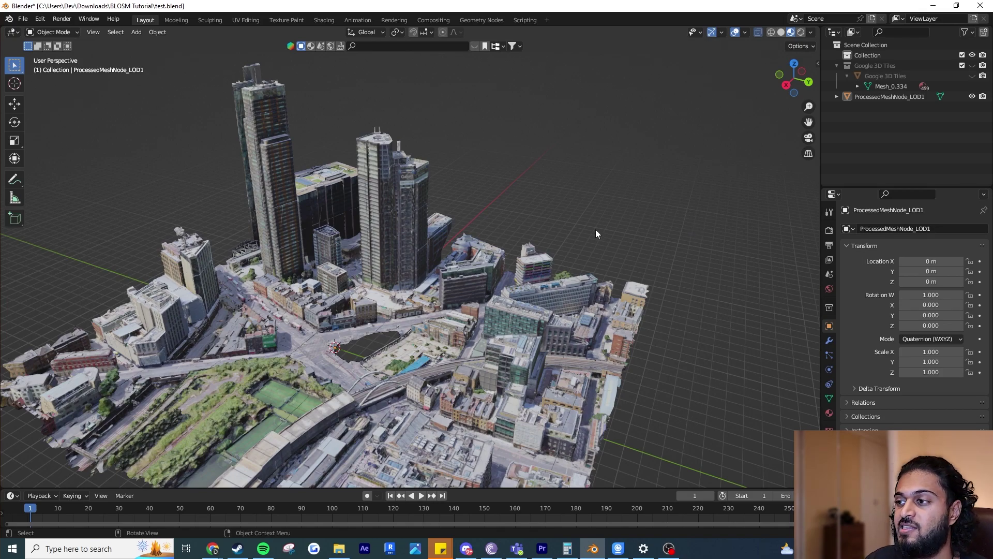
In Blender, export the ProcessedMeshNode_LOD1 city mesh as the COLLADA file test.dae in the BLOSM Tutorial folder with Selection Only enabled
click(570, 280)
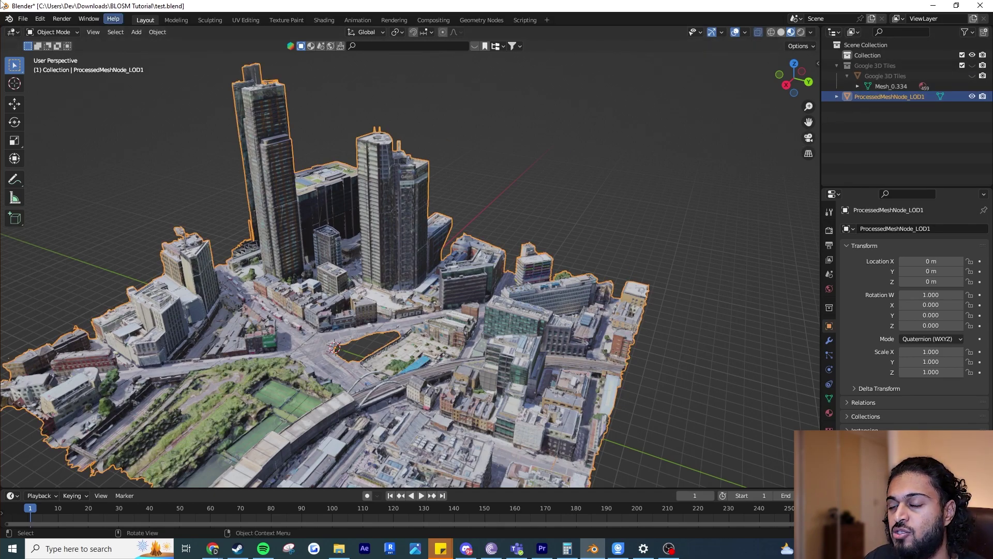
click(23, 19)
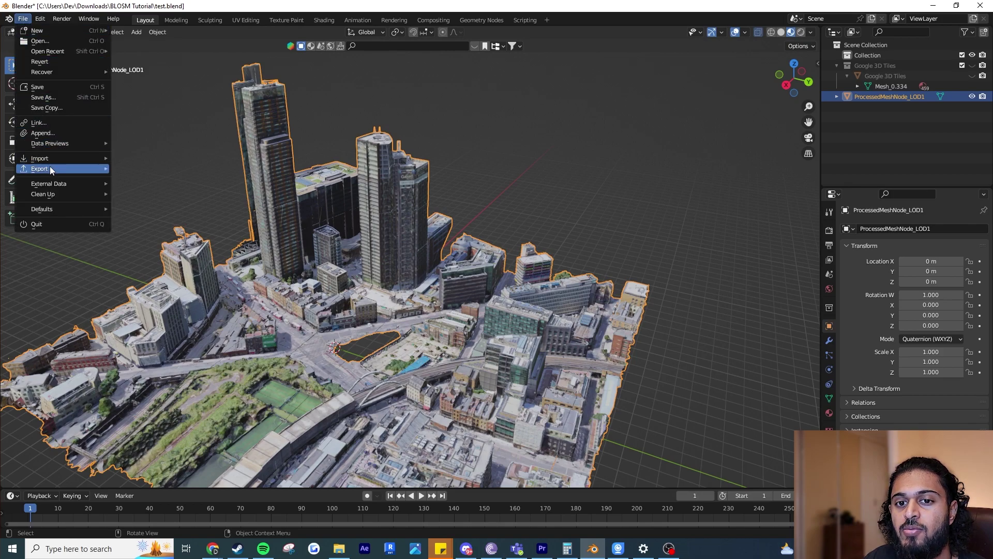
mouse_move(50, 166)
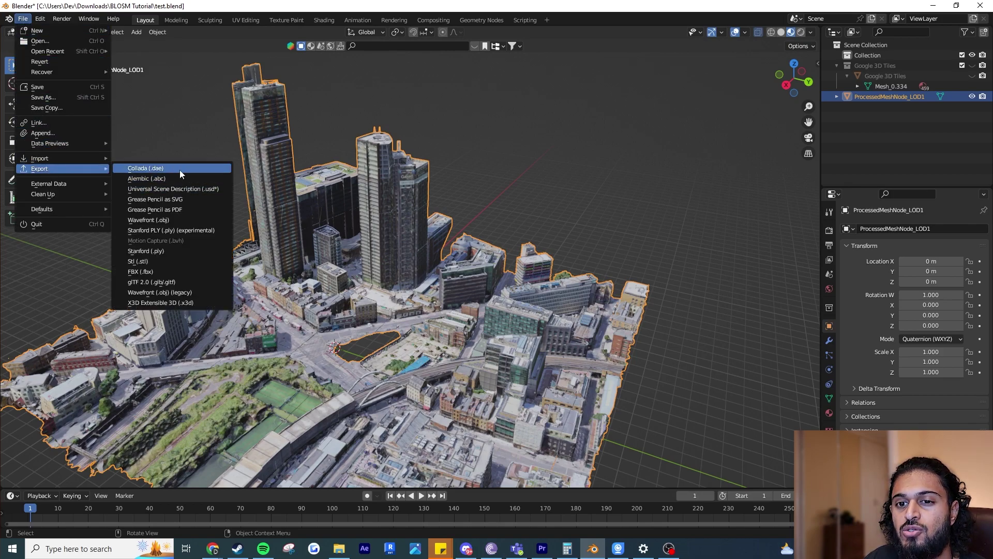
click(179, 169)
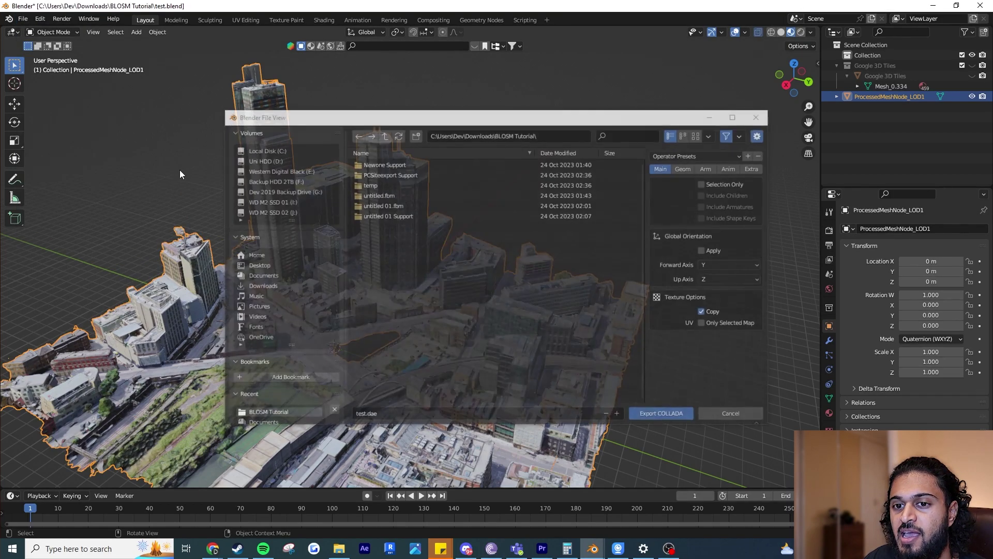
click(417, 415)
key(End)
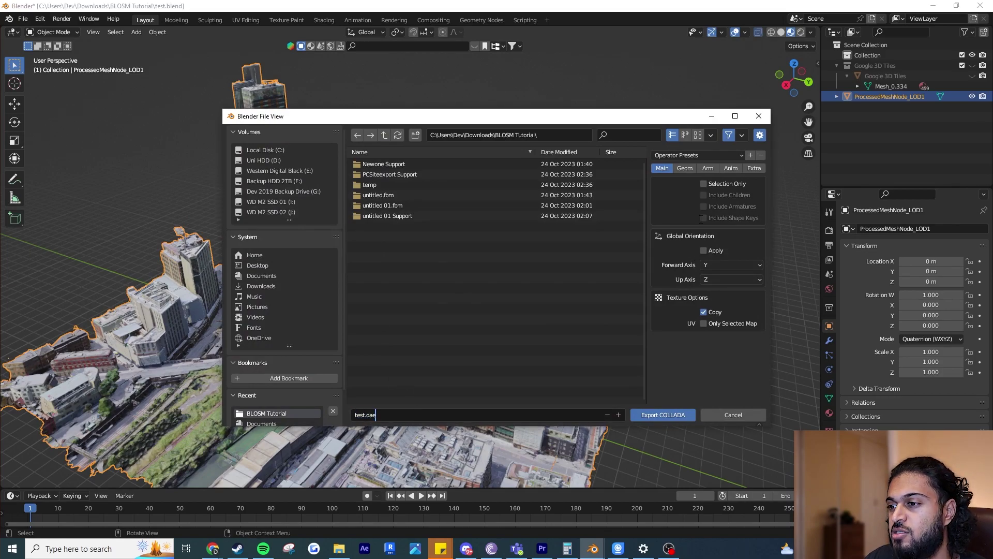
click(684, 168)
click(662, 169)
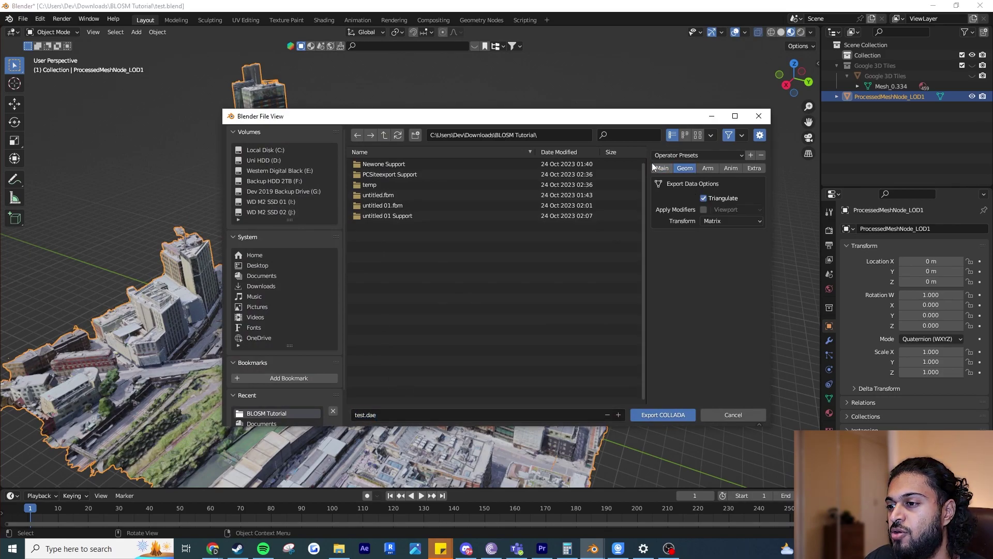
click(716, 185)
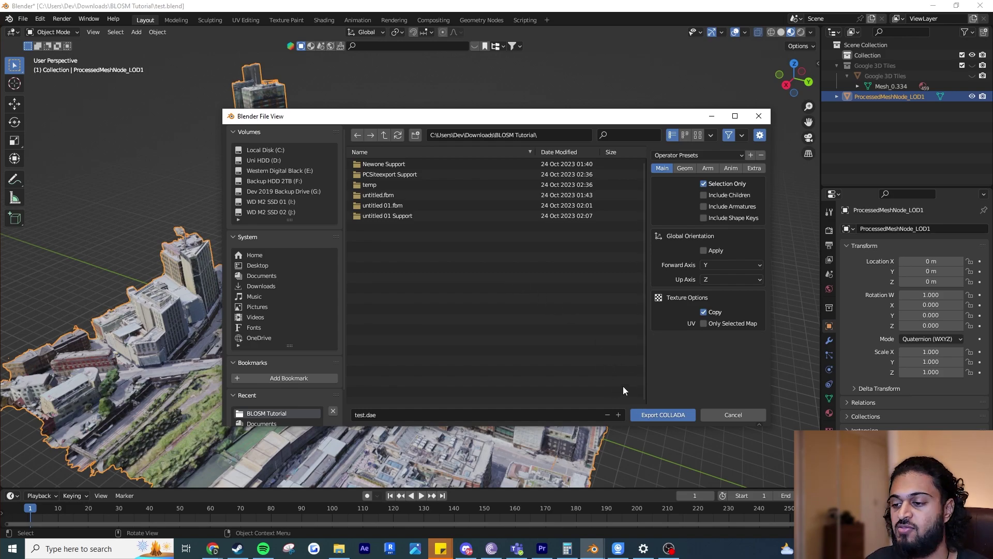
click(667, 418)
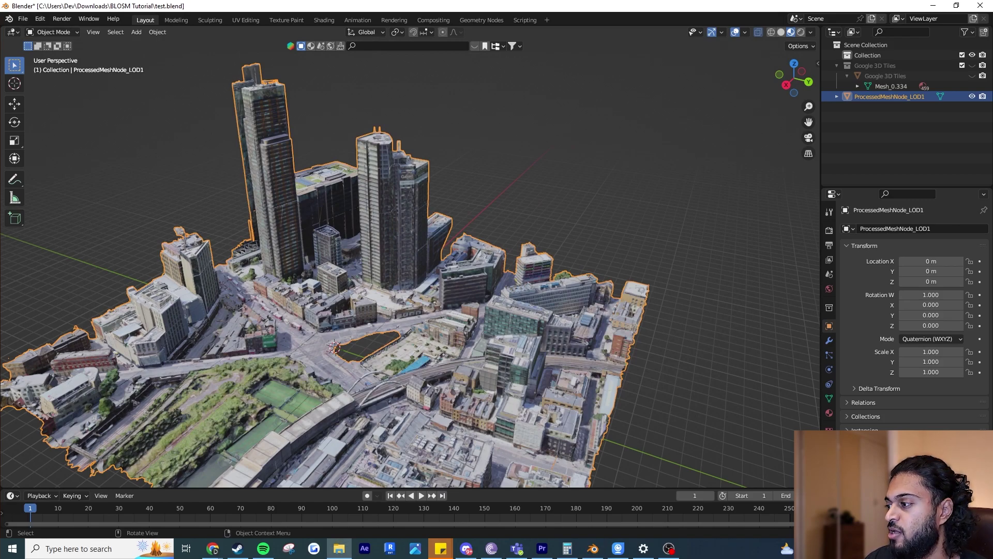
Switch to SketchUp and import test.dae from the BLOSM Tutorial folder as a COLLADA file
click(339, 549)
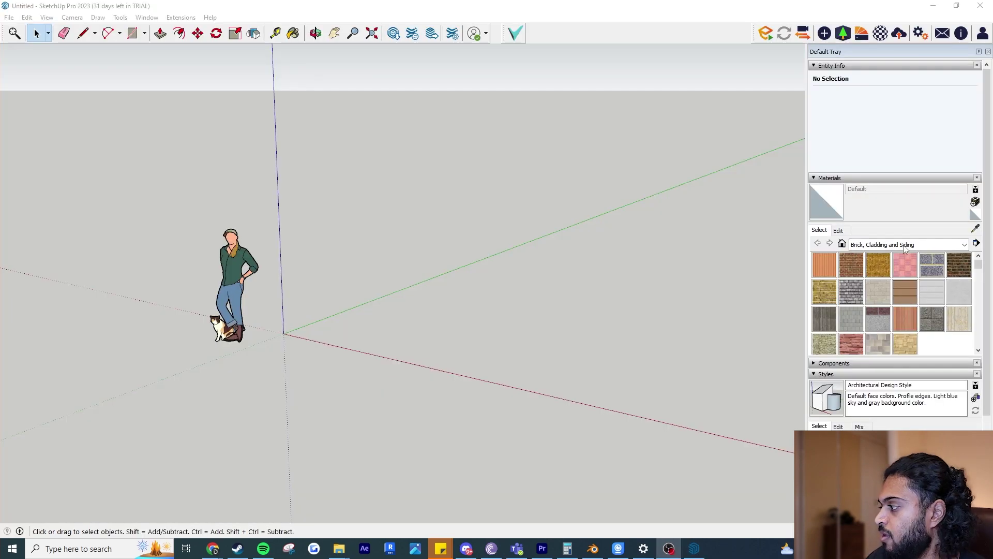
click(13, 17)
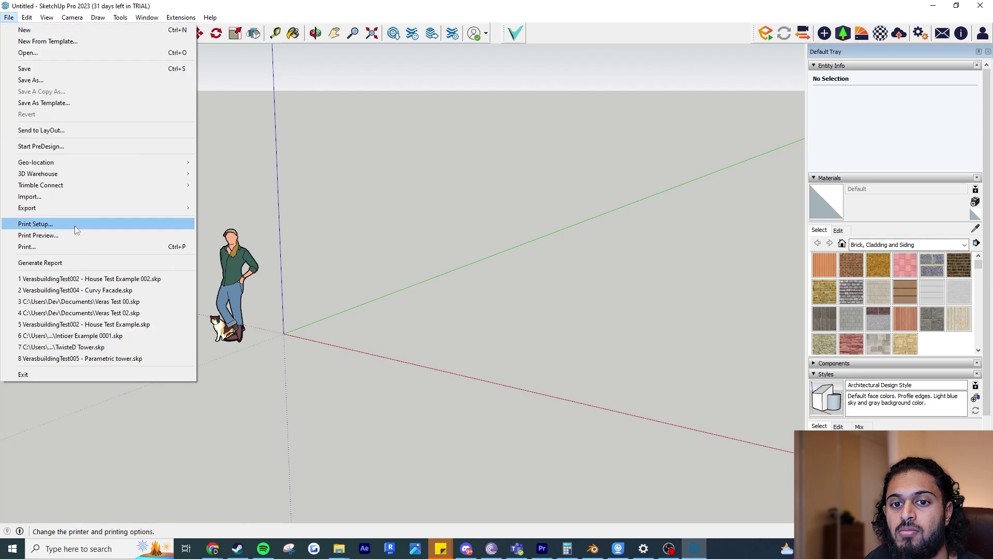
key(Escape)
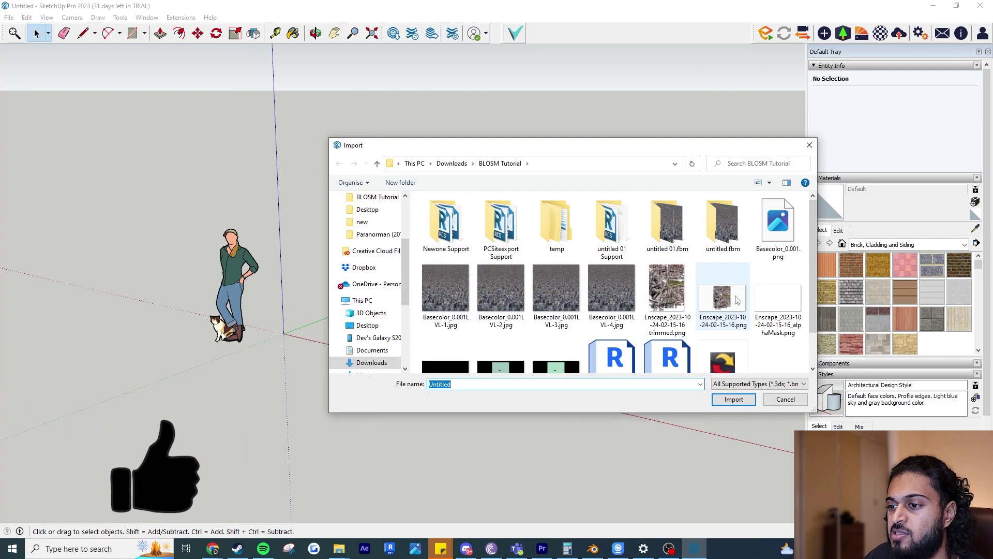
scroll(758, 300, down, 1)
click(748, 348)
click(758, 384)
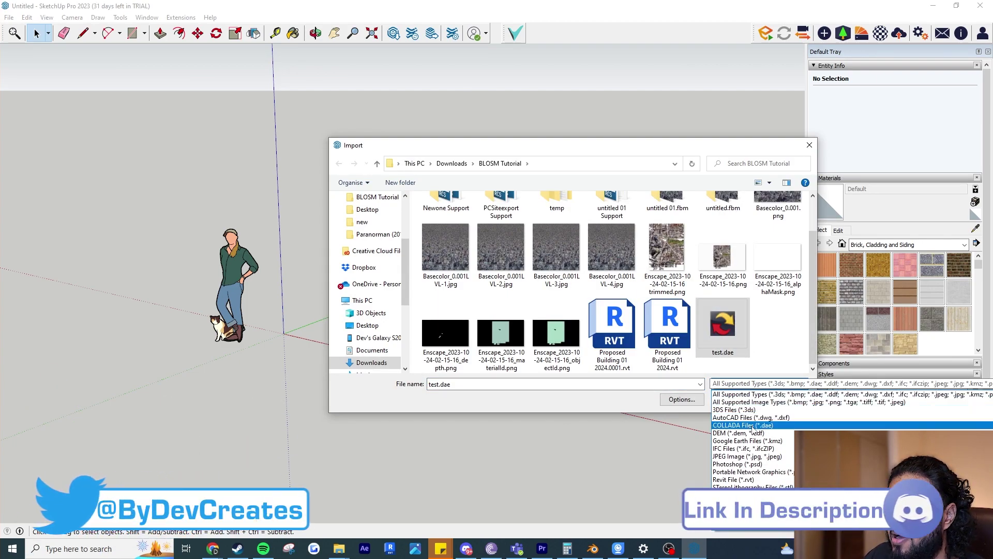
click(759, 425)
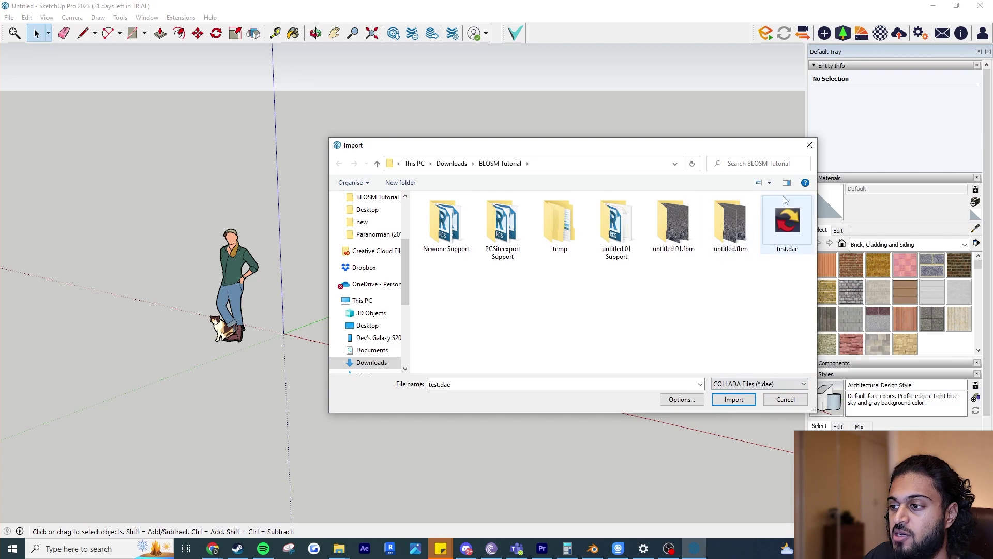
click(745, 402)
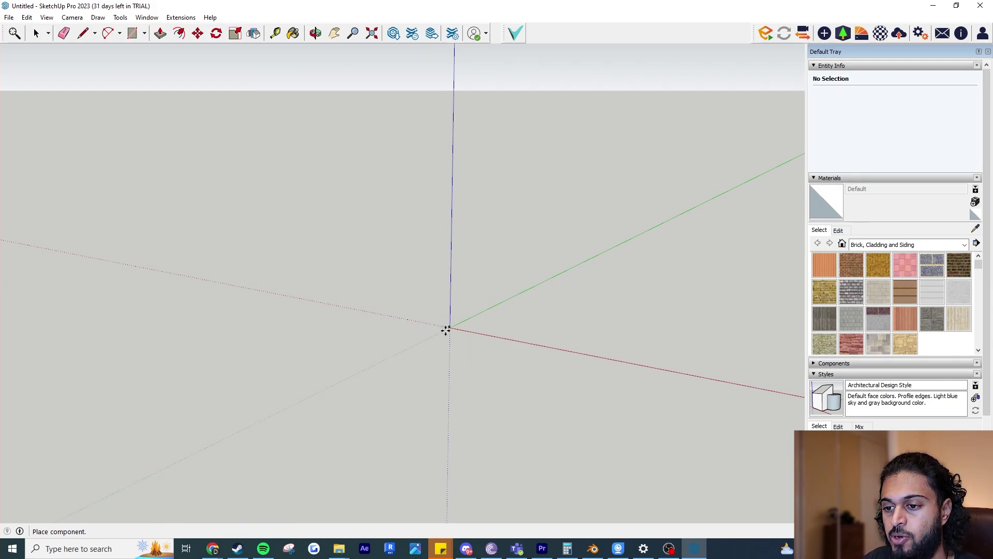
Place the imported city component near the model origin and deselect it
click(497, 320)
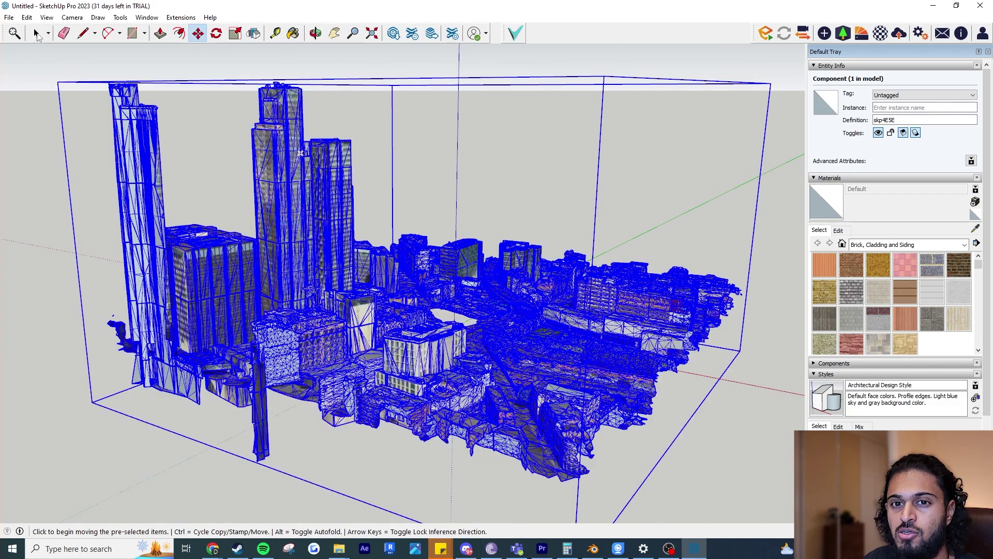
key(space)
click(52, 211)
Inspect the mesh edges around the site gap and add Soften Edges to the default tray
mouse_move(385, 273)
middle_down()
mouse_move(435, 296)
mouse_move(382, 279)
mouse_move(394, 277)
middle_up()
scroll(435, 295, up, 5)
scroll(435, 296, down, 3)
scroll(500, 249, up, 5)
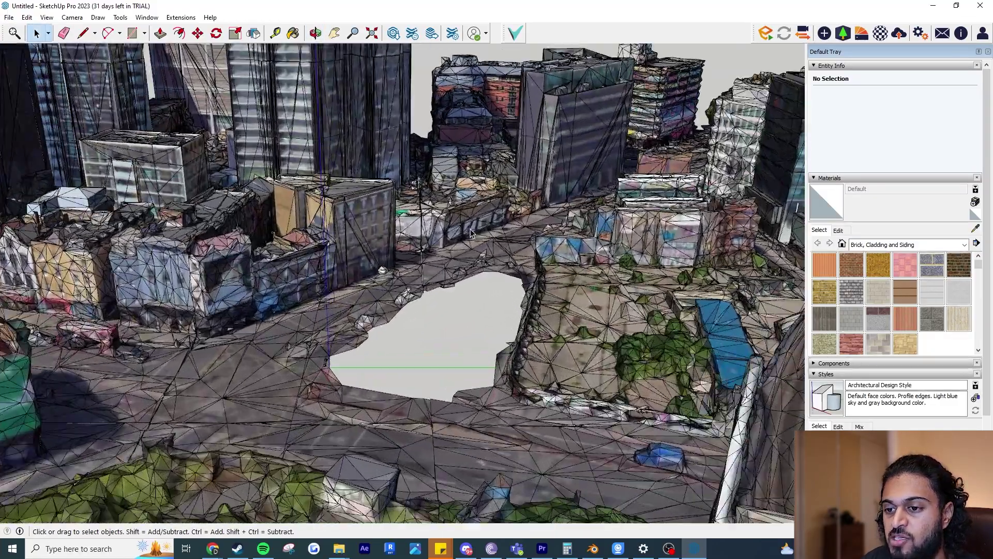
click(172, 18)
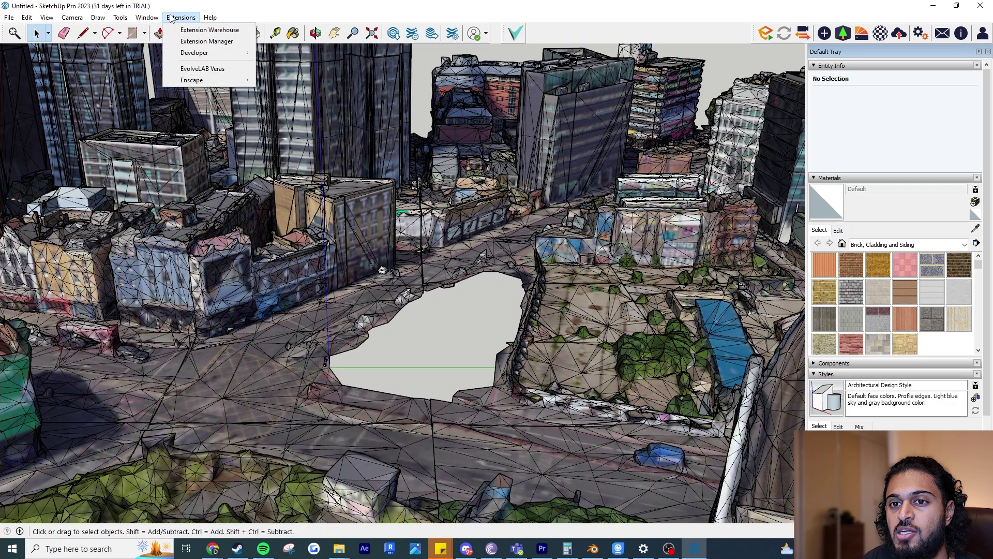
mouse_move(148, 18)
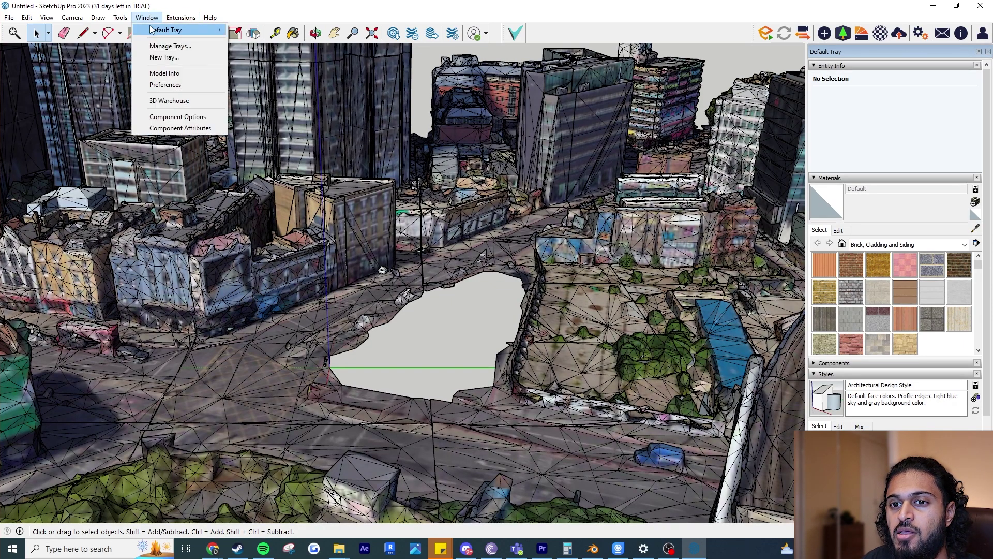
mouse_move(158, 34)
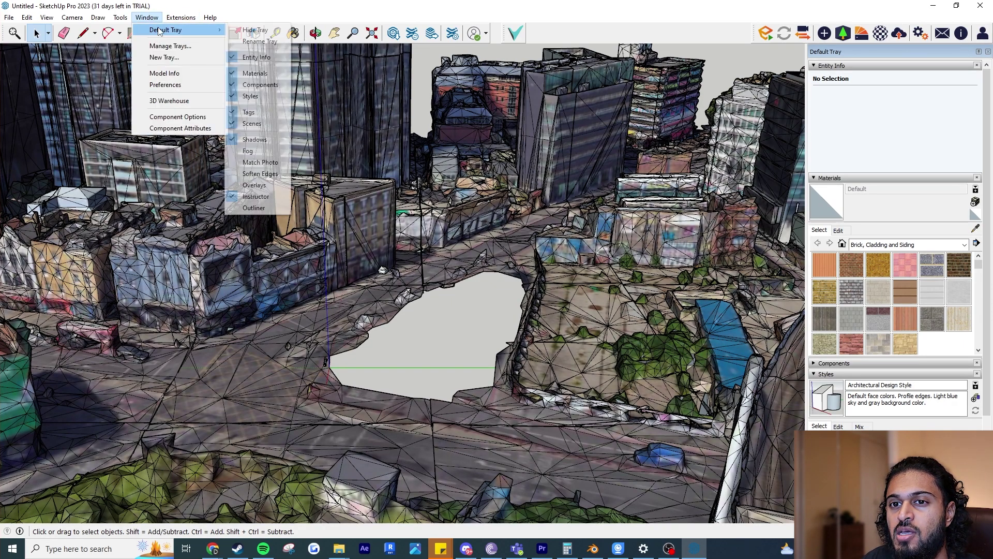
click(265, 173)
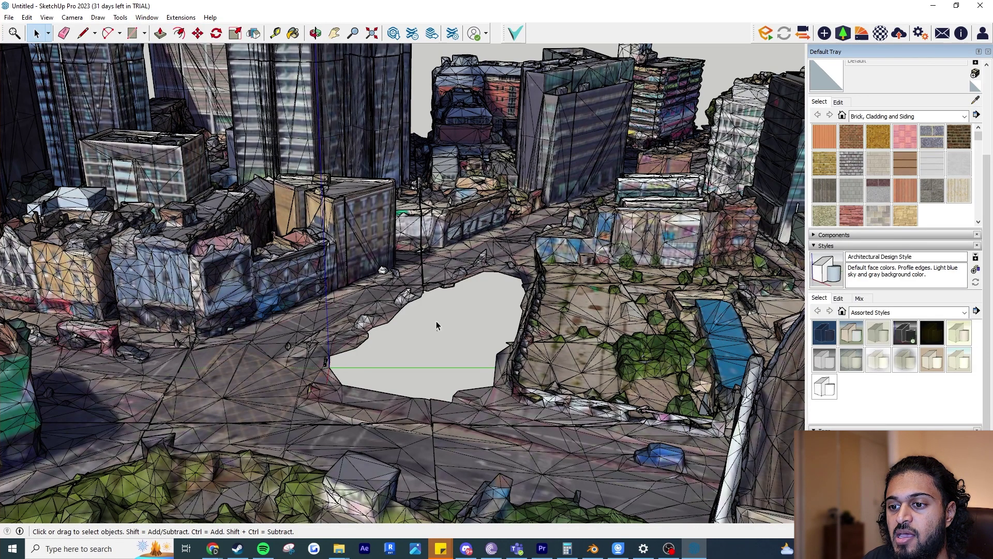
Select the imported city component and soften its edges with a 20-degree angle between normals
click(426, 286)
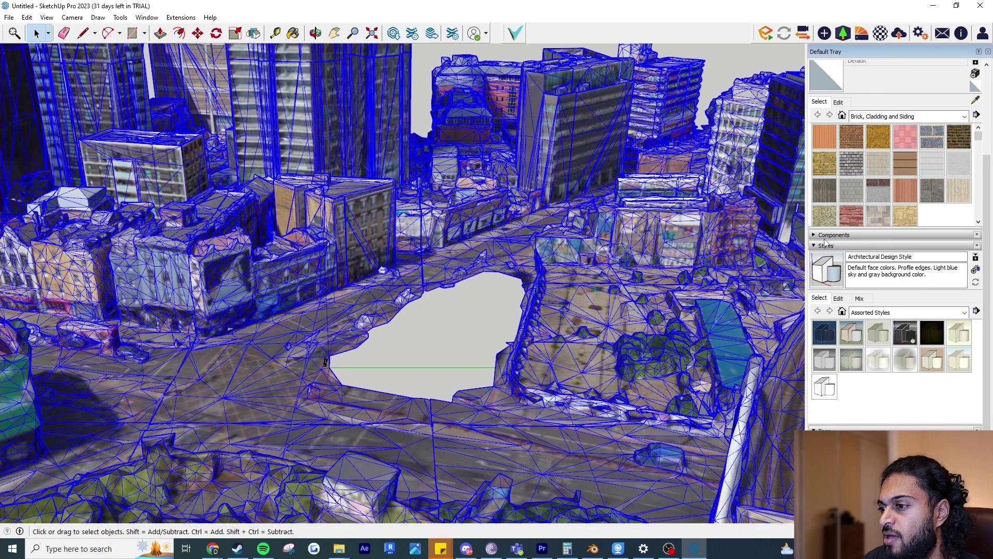
click(820, 357)
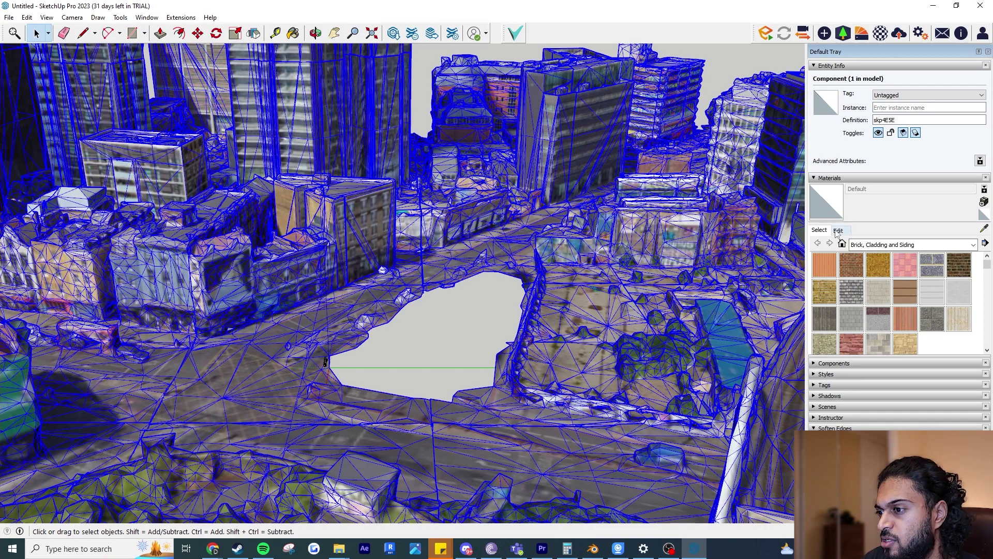
click(815, 178)
click(814, 65)
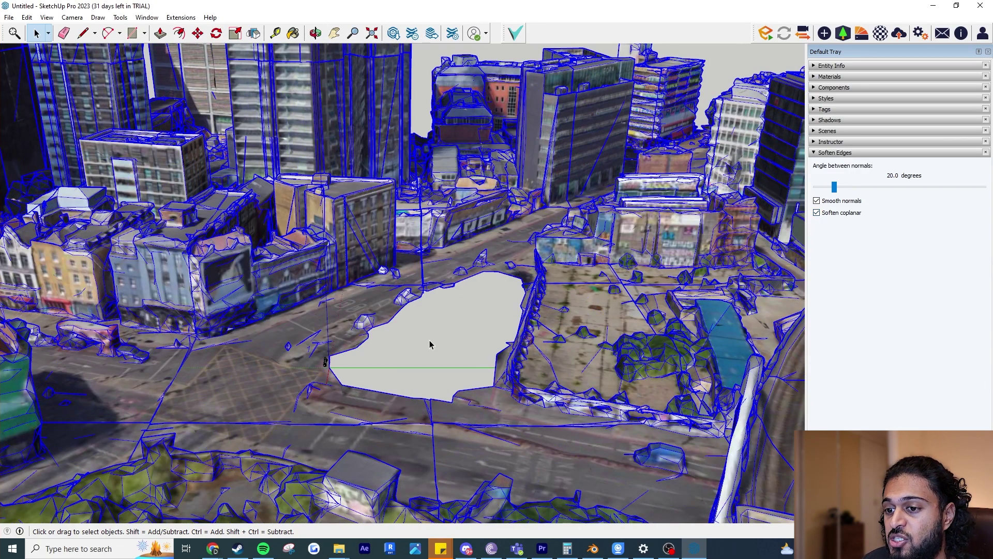
click(835, 187)
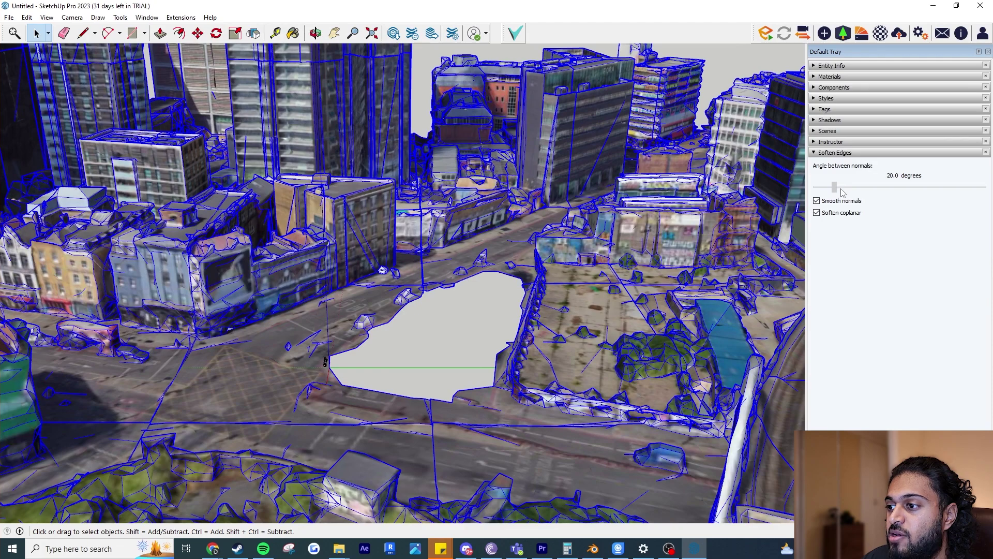
Try softening angles of 53.9, 113.9 and 146.7 degrees on the city mesh, settling on 27.3 degrees
click(867, 187)
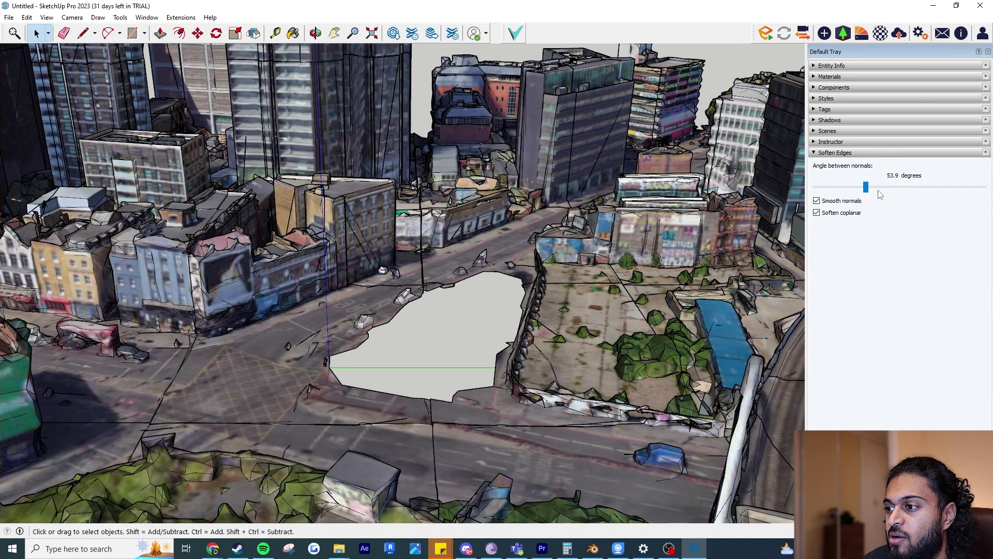
click(923, 188)
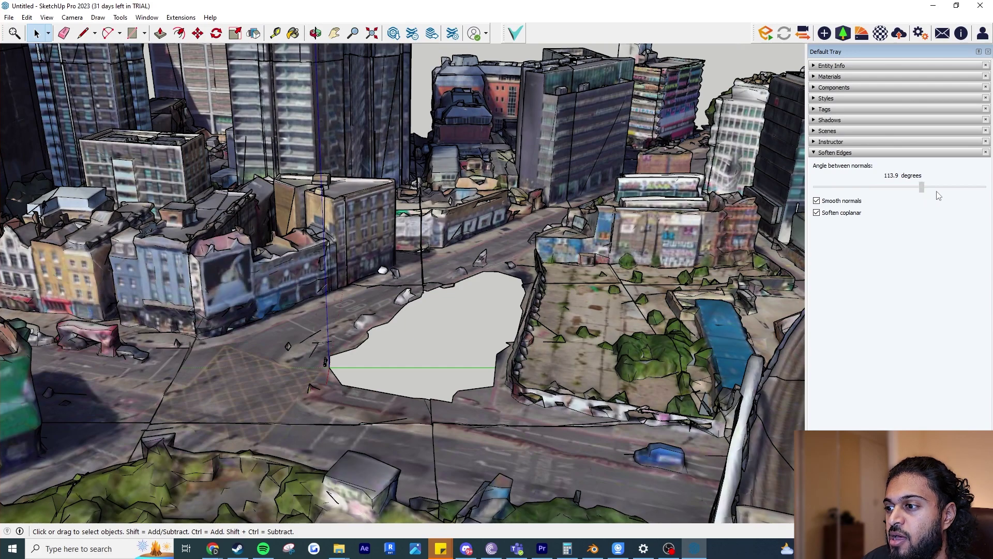
click(928, 189)
drag(927, 189, 952, 189)
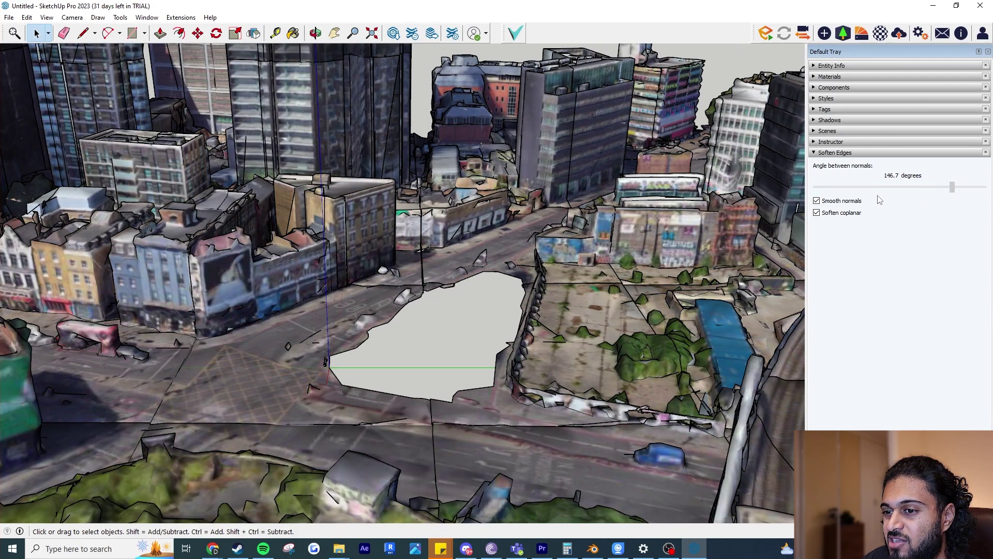
click(836, 189)
click(837, 189)
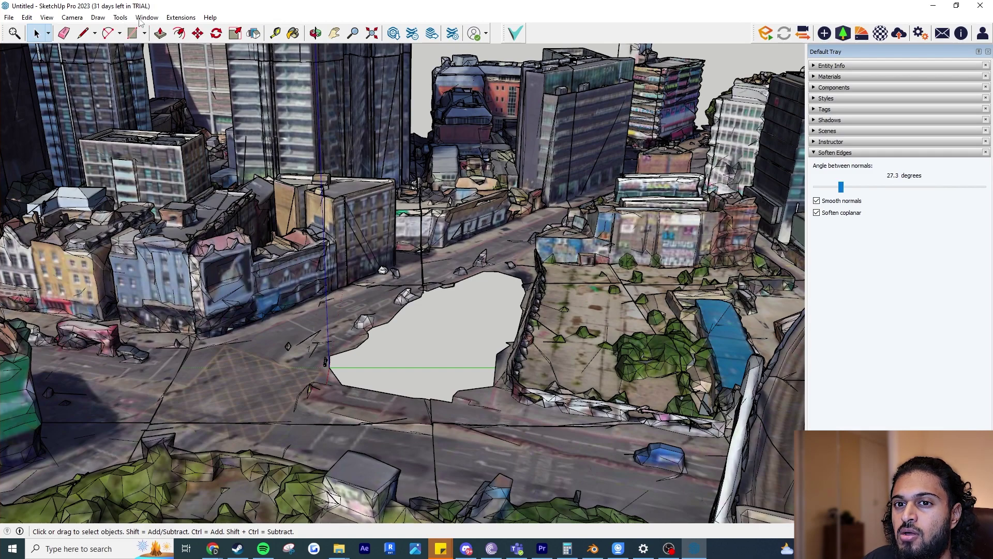
Turn off the display of edges and profiles in the model's edge style
click(167, 18)
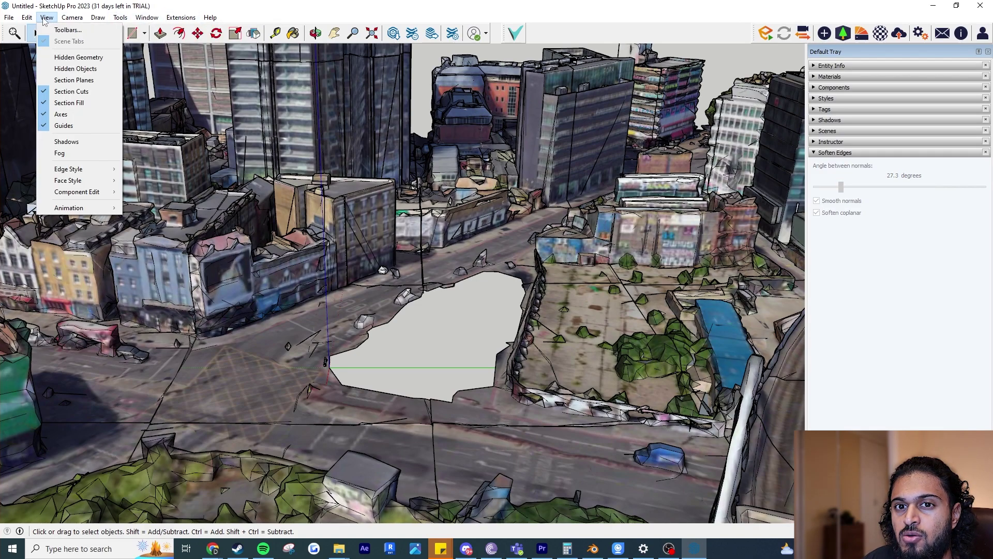
mouse_move(86, 170)
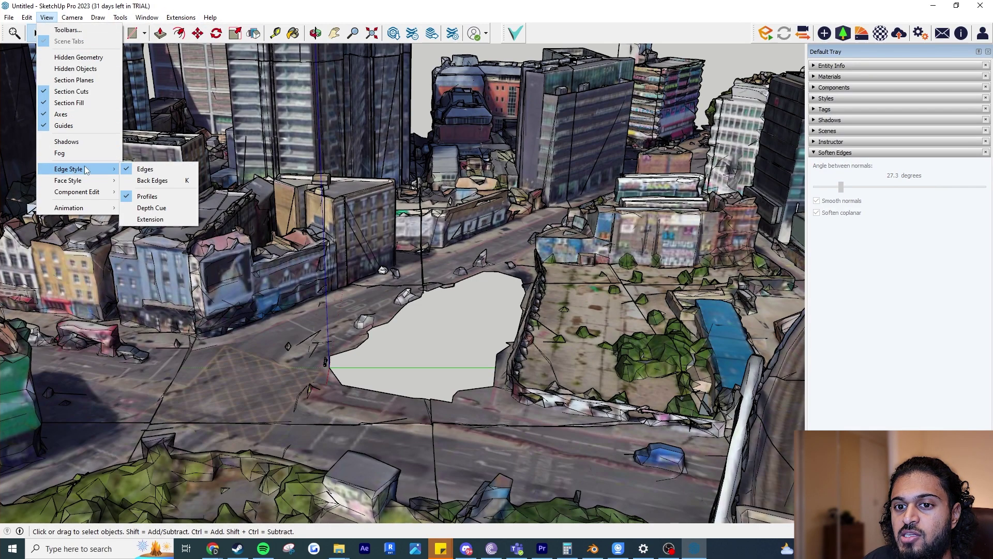
click(144, 169)
click(46, 17)
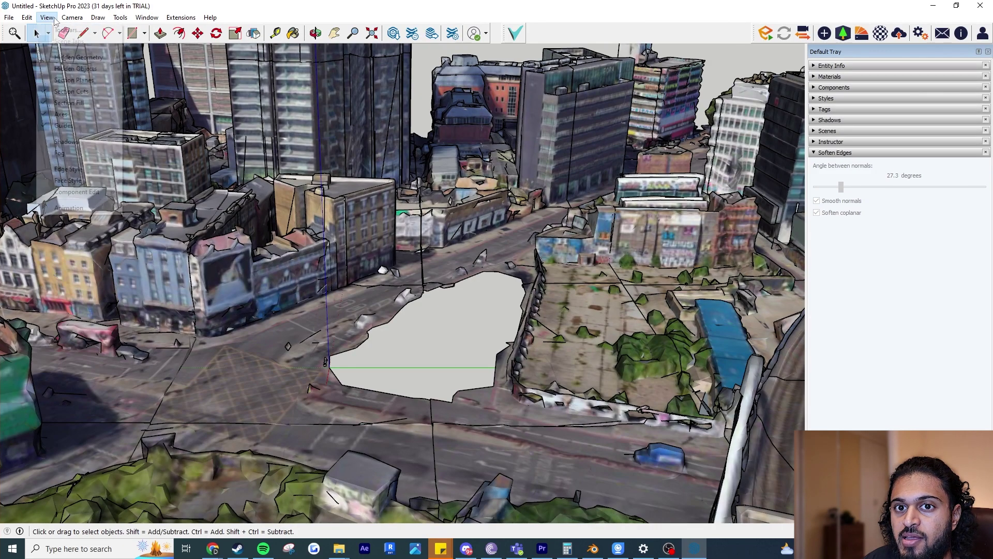
mouse_move(82, 169)
click(149, 198)
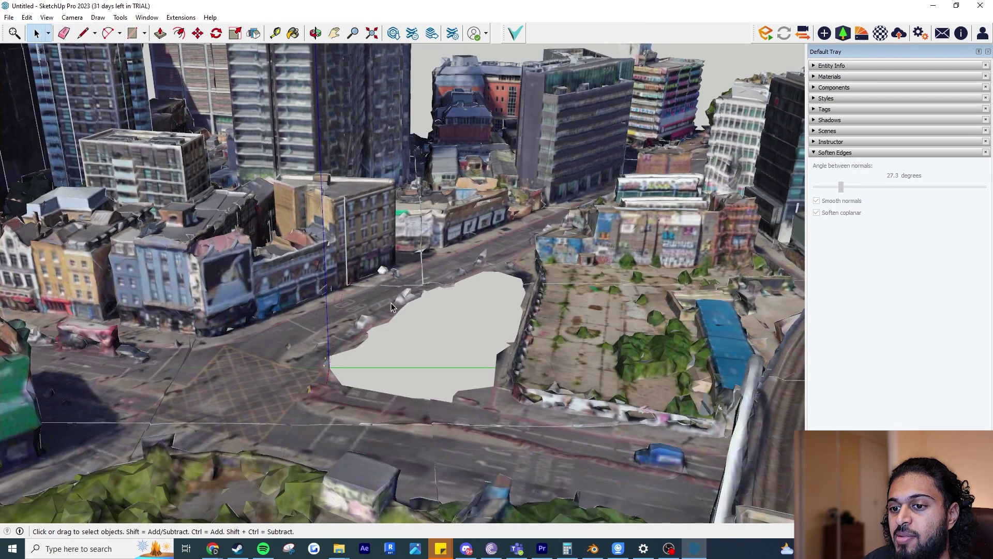
Examine the textured city mesh around the site gap from different angles and distances, and look through the view display options
middle_drag(431, 284, 471, 279)
scroll(448, 301, down, 4)
middle_drag(434, 313, 405, 314)
scroll(399, 330, up, 2)
scroll(397, 327, down, 4)
scroll(405, 315, up, 2)
scroll(405, 315, up, 3)
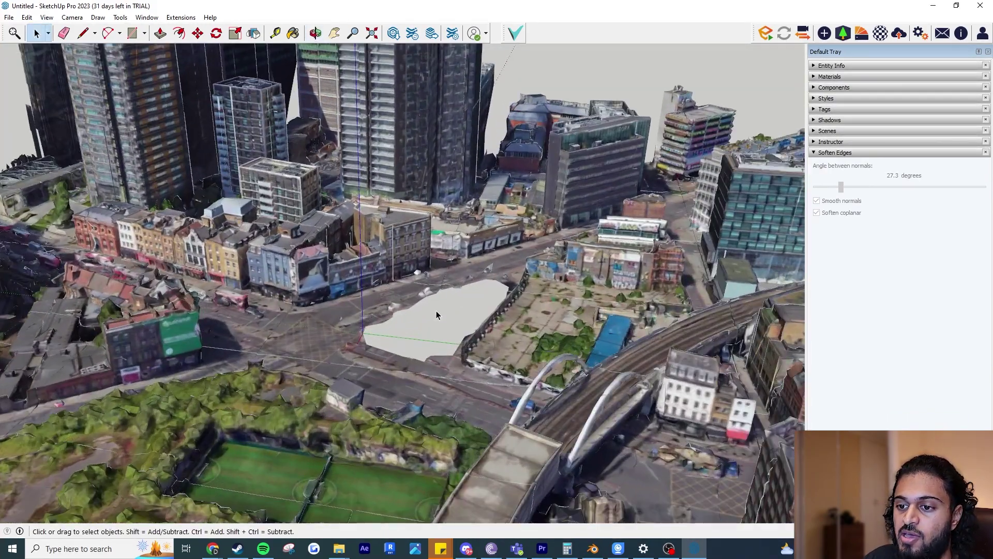
click(47, 17)
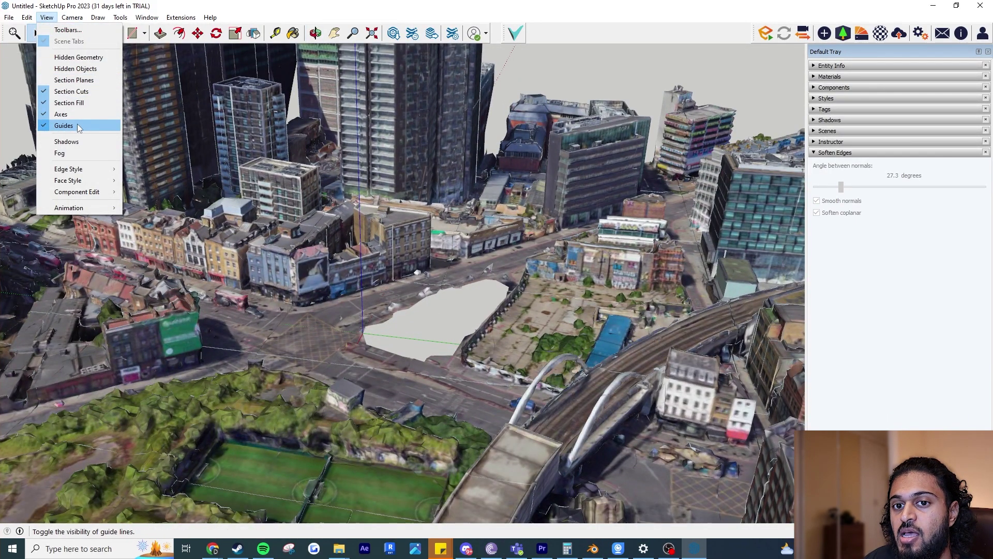
mouse_move(107, 182)
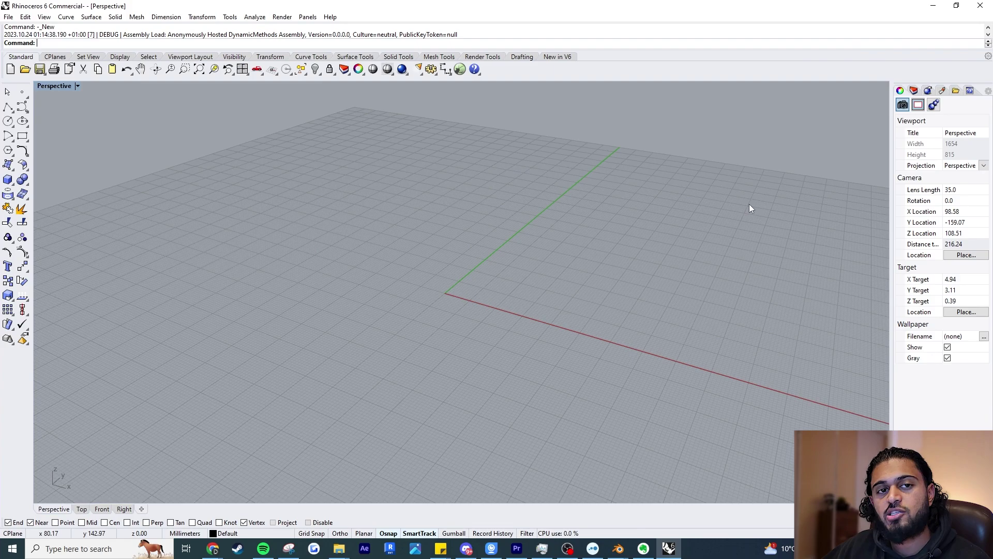
Switch to Rhino and import untitled.fbx from the BLOSM Tutorial folder, accepting the import options
click(9, 17)
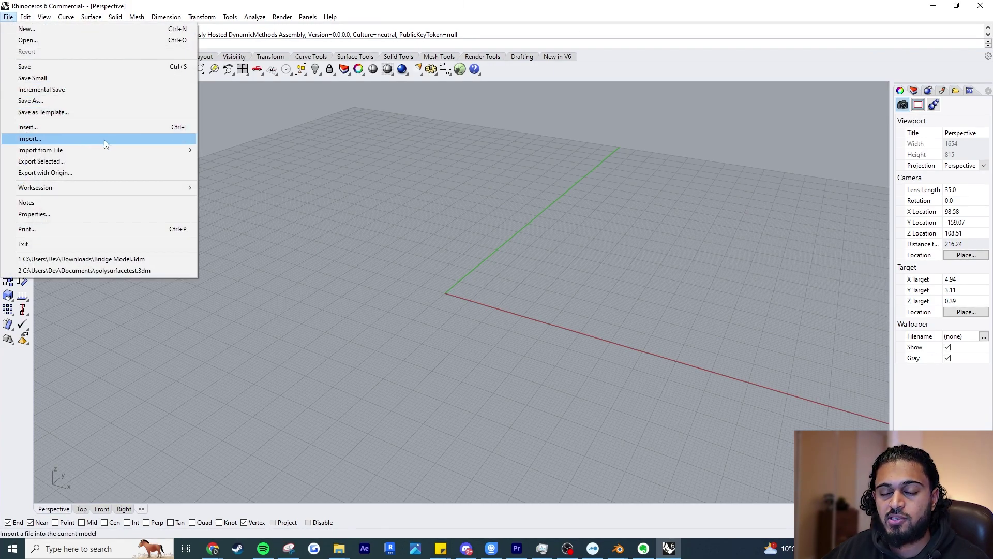
click(46, 138)
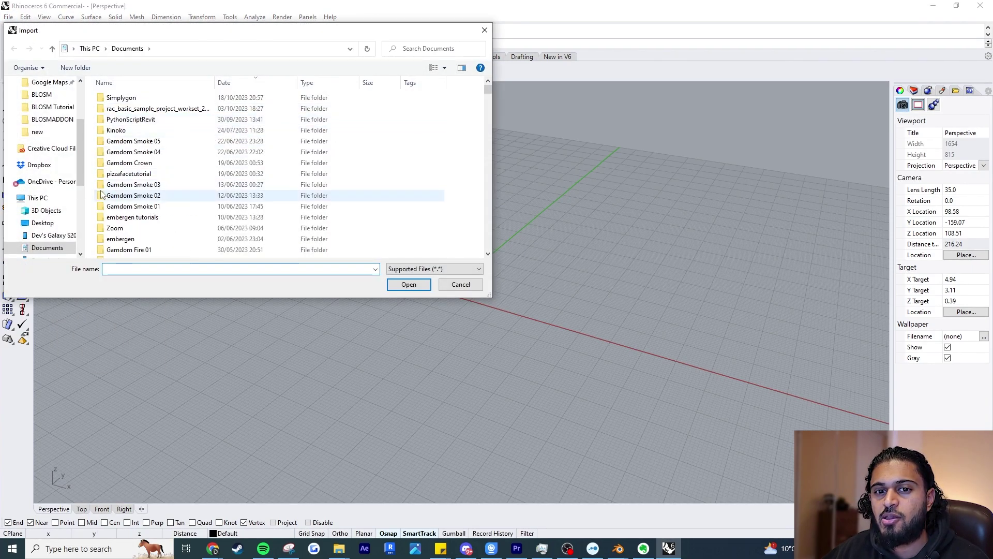
click(46, 120)
click(48, 107)
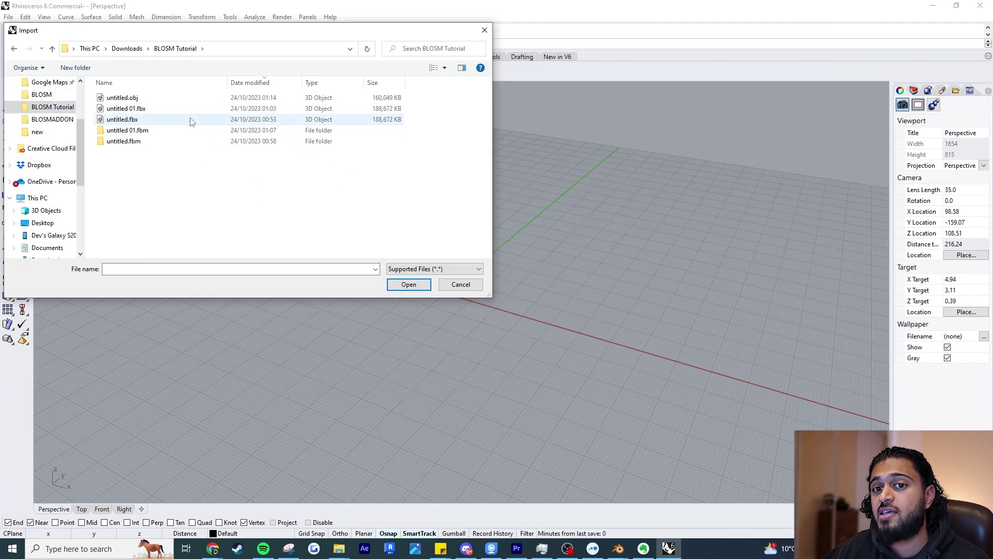
click(203, 119)
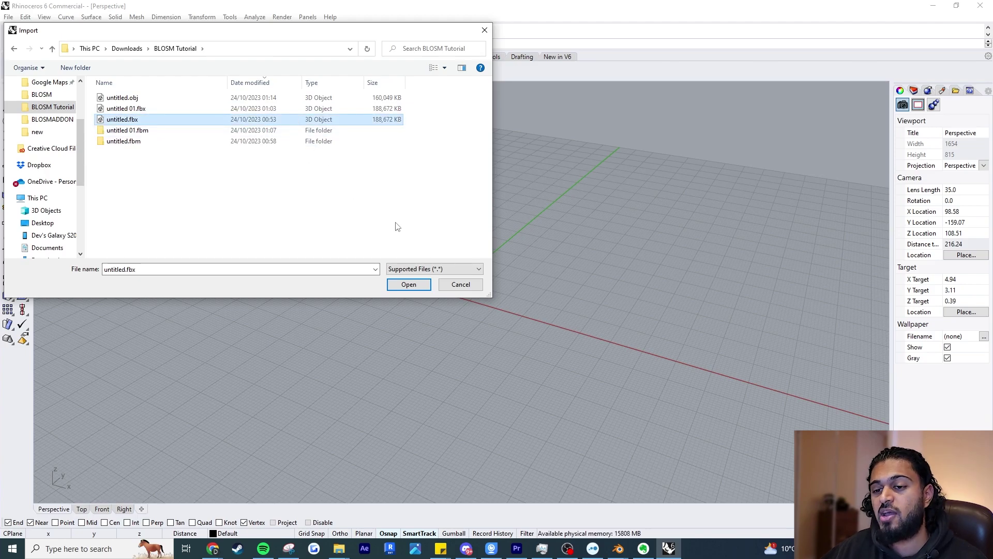
click(418, 286)
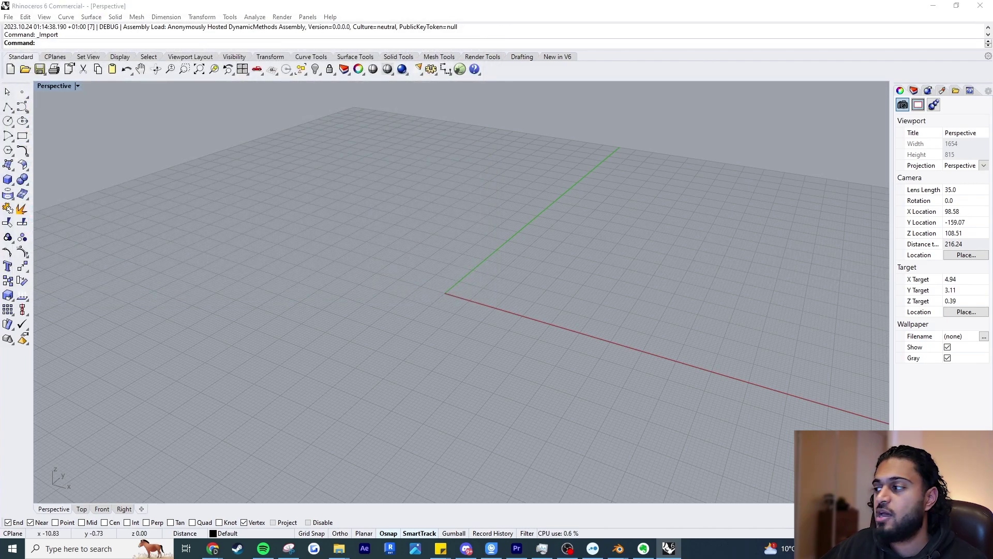
click(436, 242)
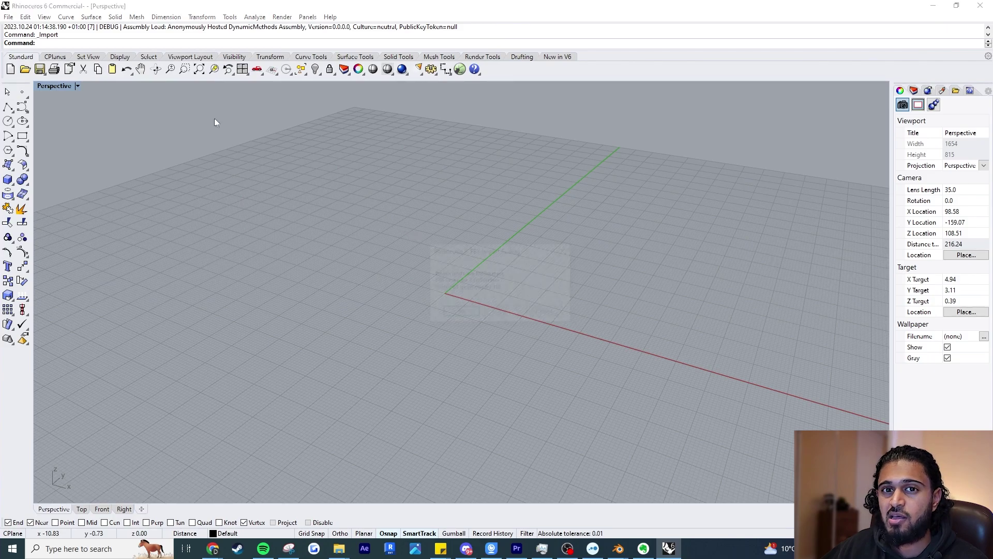
click(465, 314)
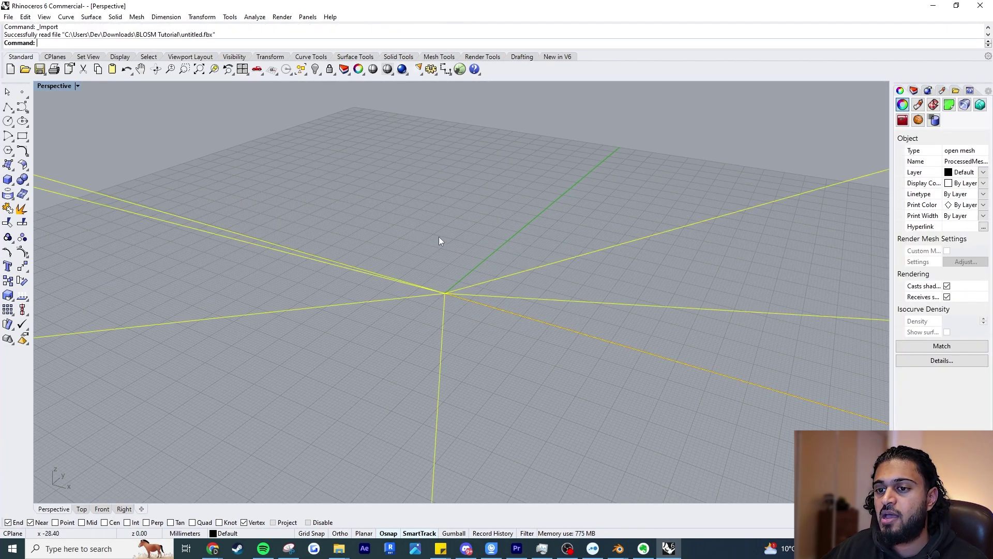
Deselect the imported city mesh and set the Perspective viewport to the Rendered display mode
scroll(445, 241, down, 5)
scroll(454, 243, down, 20)
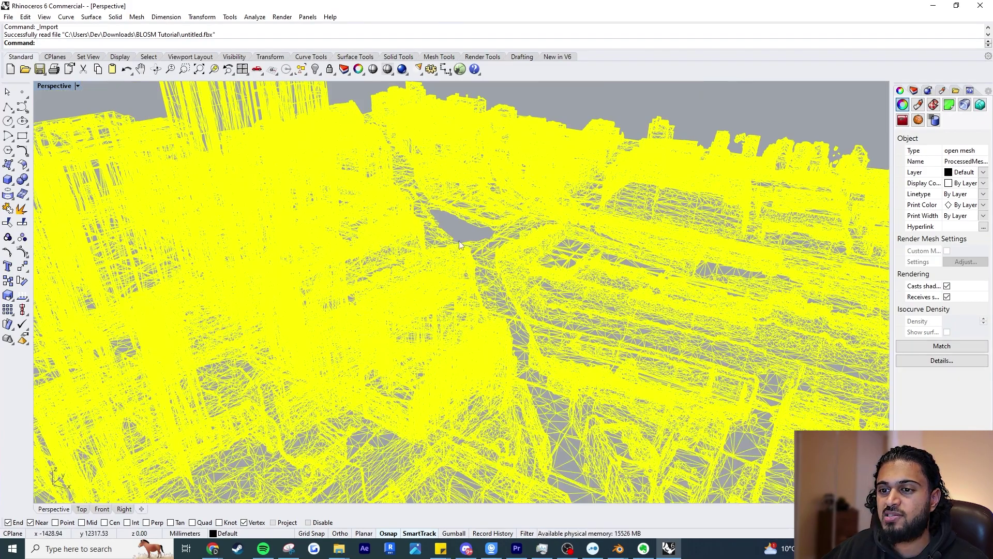
middle_click(468, 236)
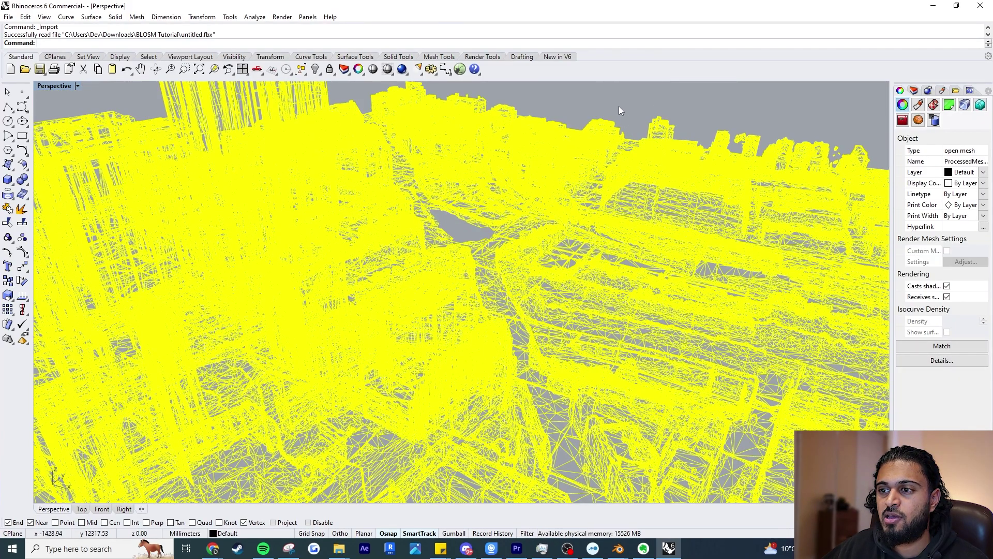
right_drag(619, 107, 604, 98)
click(78, 86)
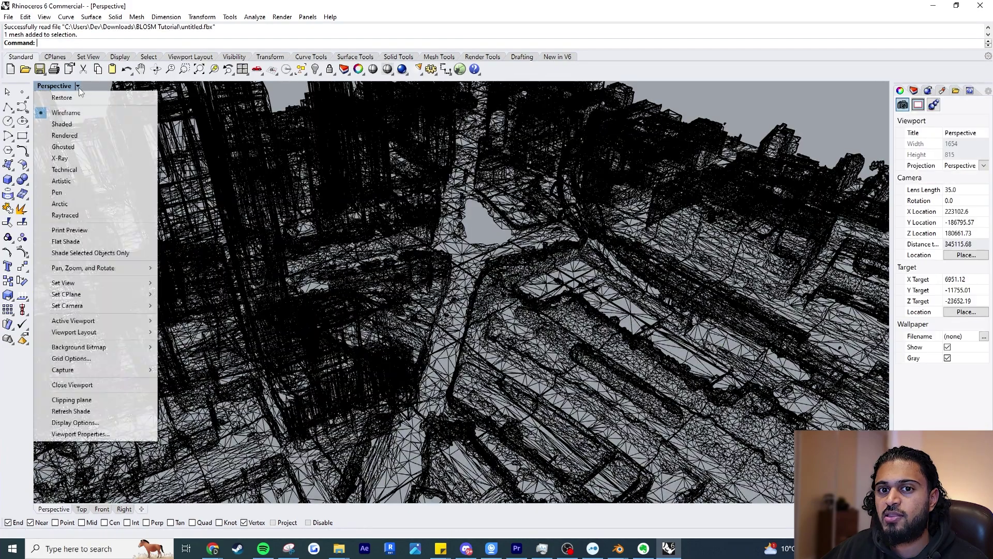
click(78, 134)
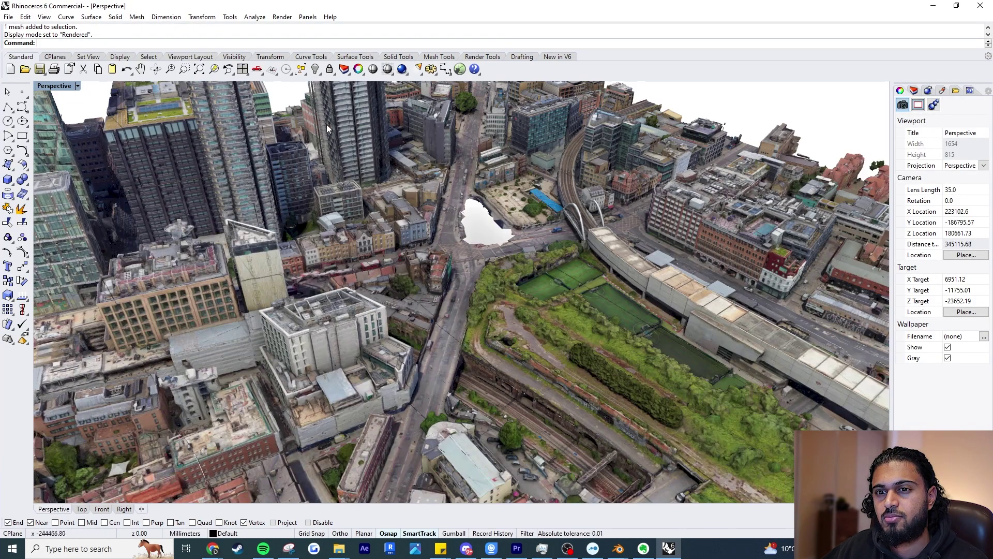
Examine the rendered city mesh and the site gap from several angles and distances
scroll(497, 216, down, 3)
middle_click(493, 238)
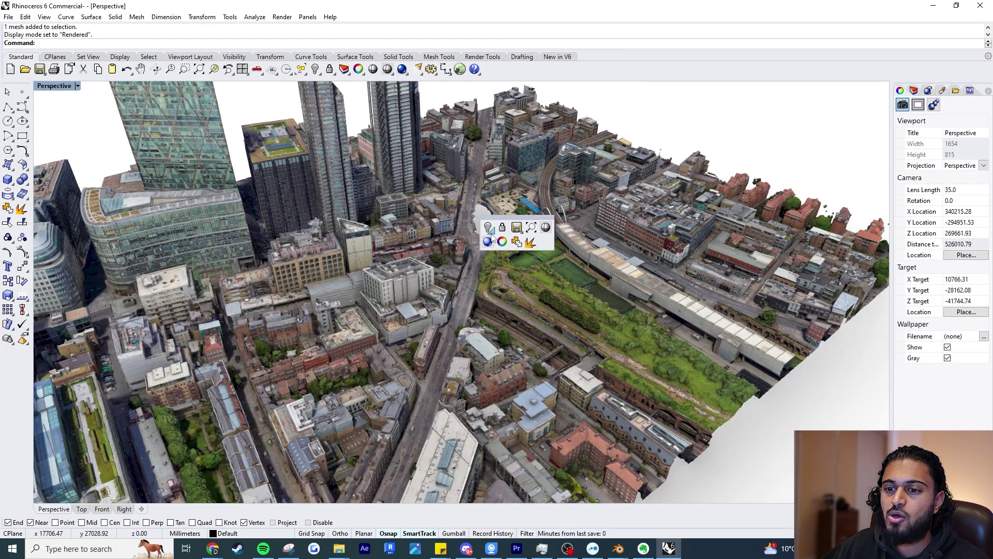
right_drag(492, 238, 618, 192)
scroll(447, 252, up, 5)
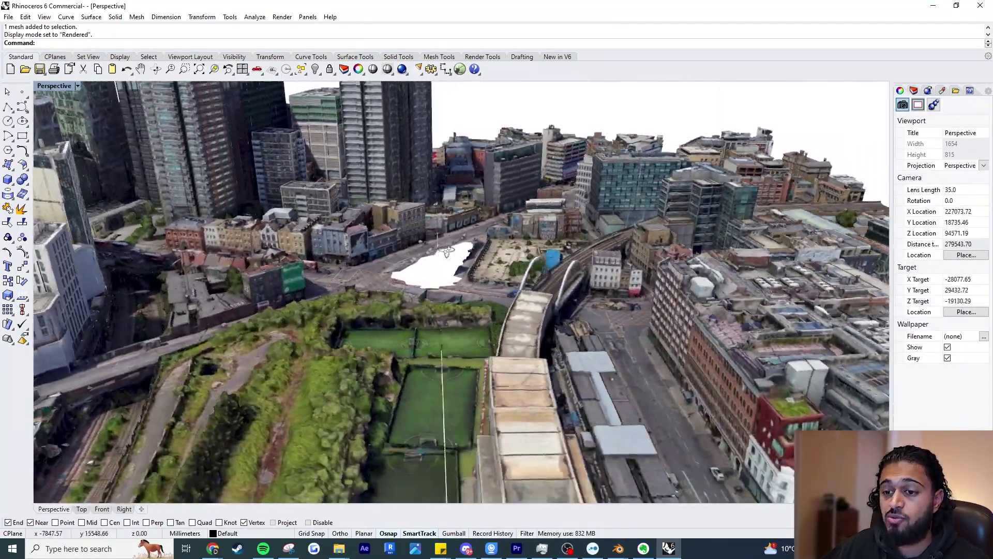
right_drag(447, 252, 410, 257)
scroll(441, 265, down, 8)
scroll(464, 280, up, 2)
right_drag(464, 278, 500, 295)
shift+right_drag(501, 295, 574, 253)
scroll(574, 252, up, 2)
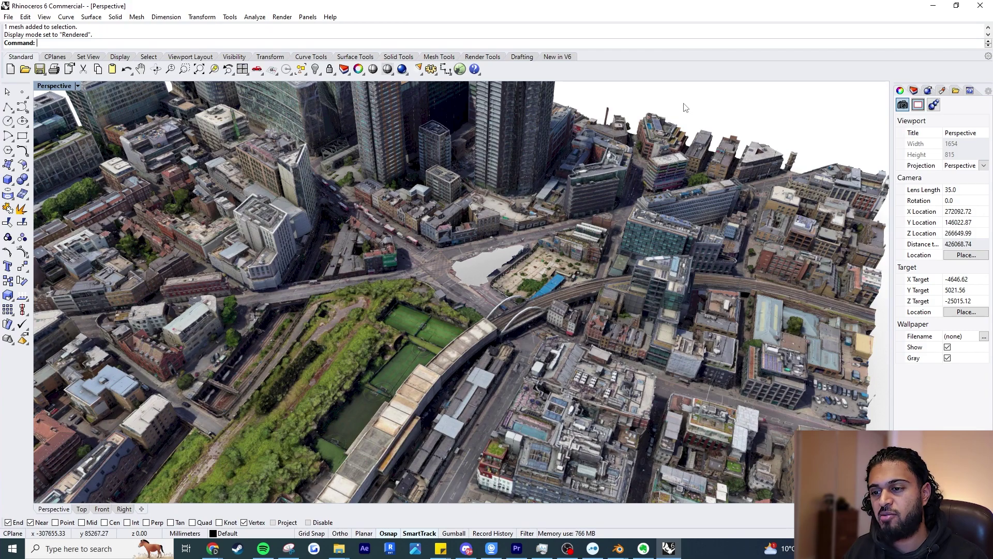
right_drag(525, 245, 495, 231)
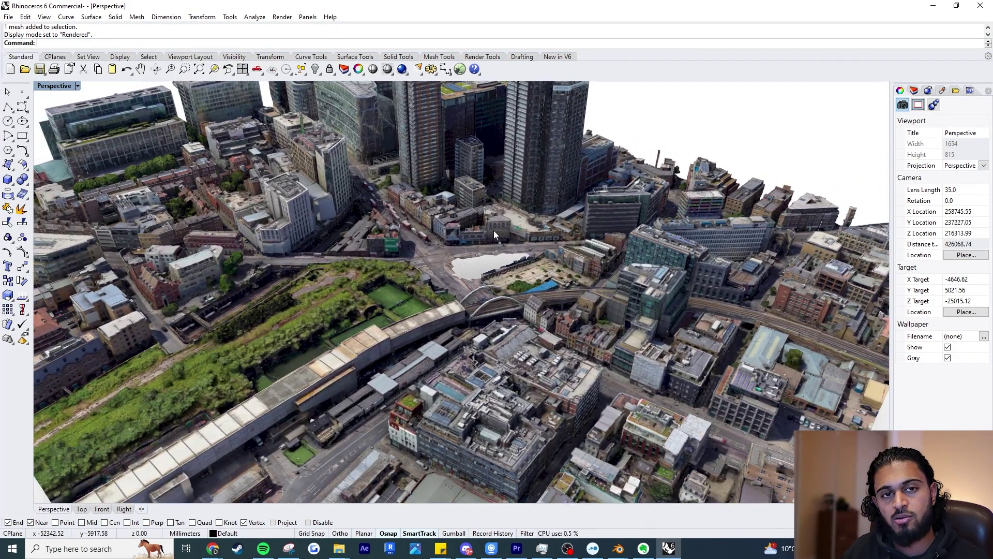
scroll(493, 231, up, 6)
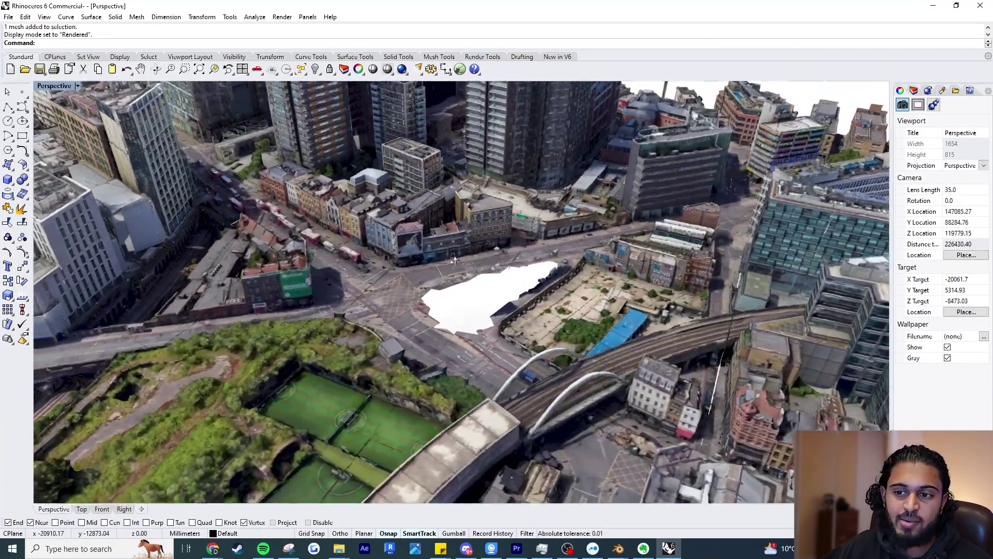
right_drag(454, 260, 419, 325)
scroll(487, 305, down, 2)
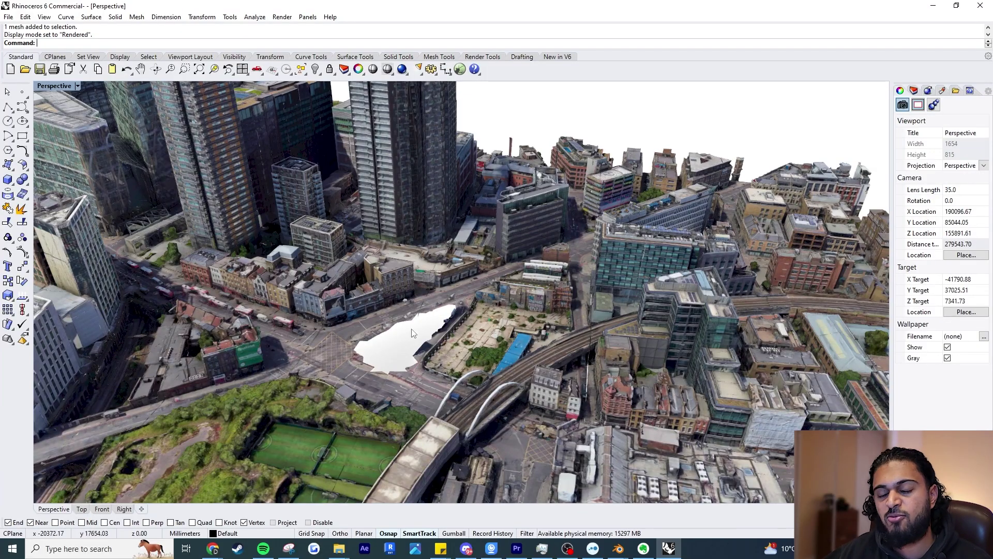
shift+right_drag(411, 349, 447, 323)
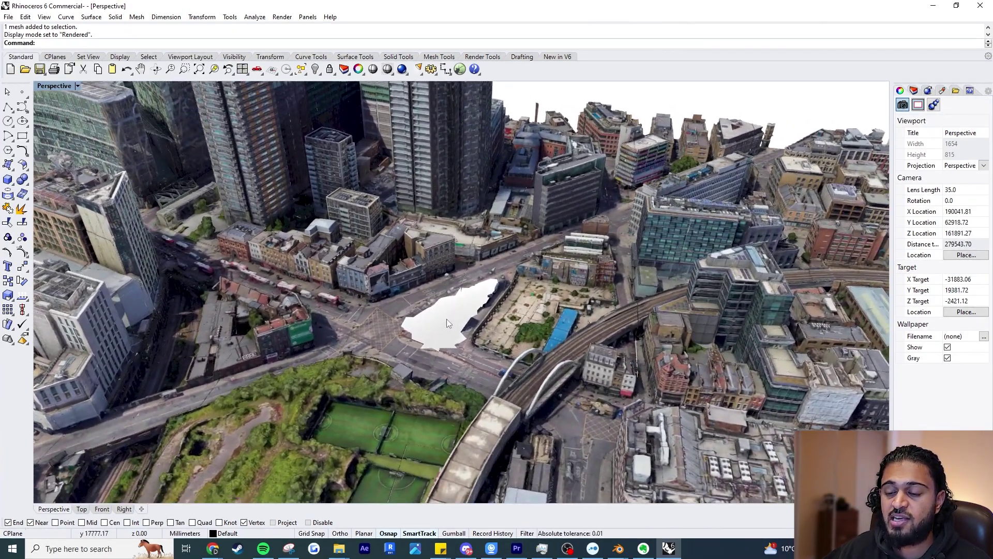